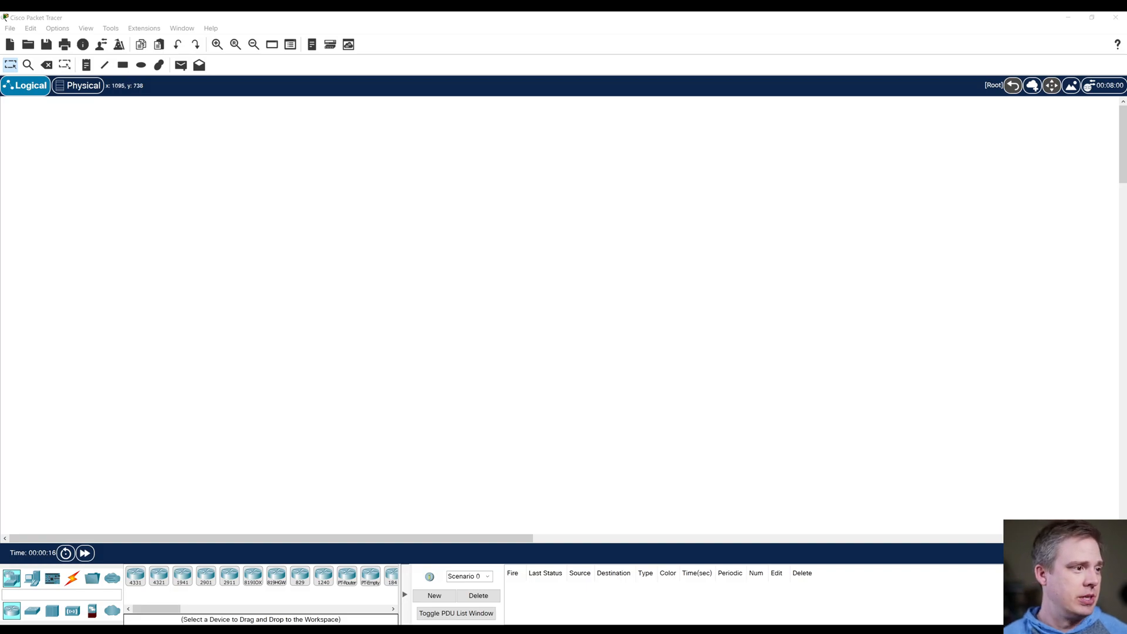
Step: Place three PC-PT computers side by side in the lower part of the workspace and even out their spacing
left_click(32, 578)
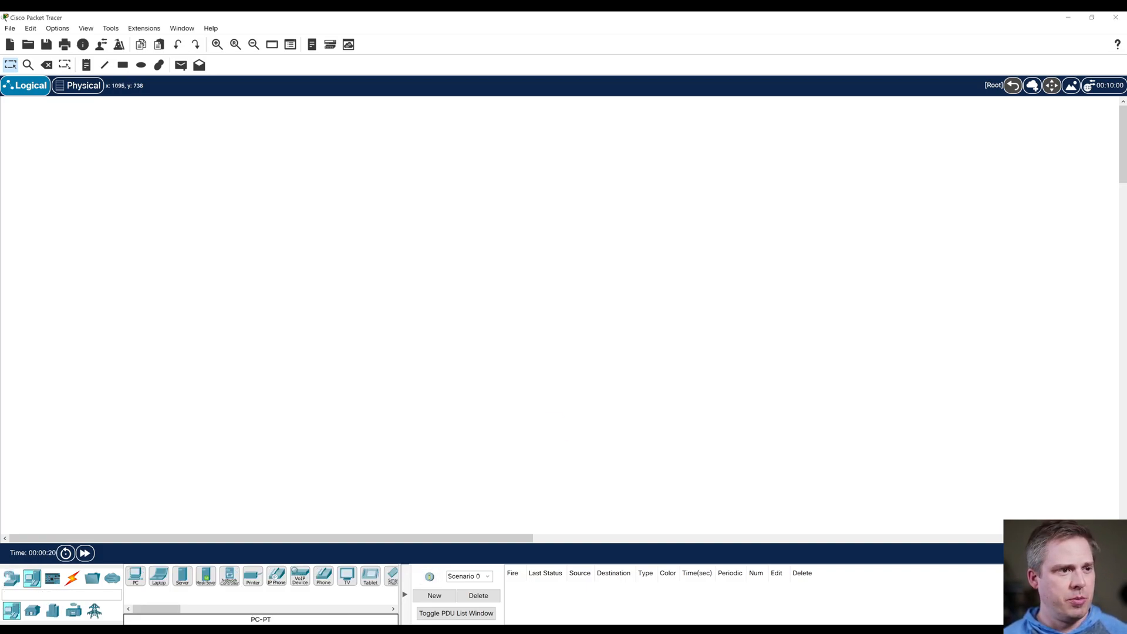
left_click_drag(135, 576, 553, 430)
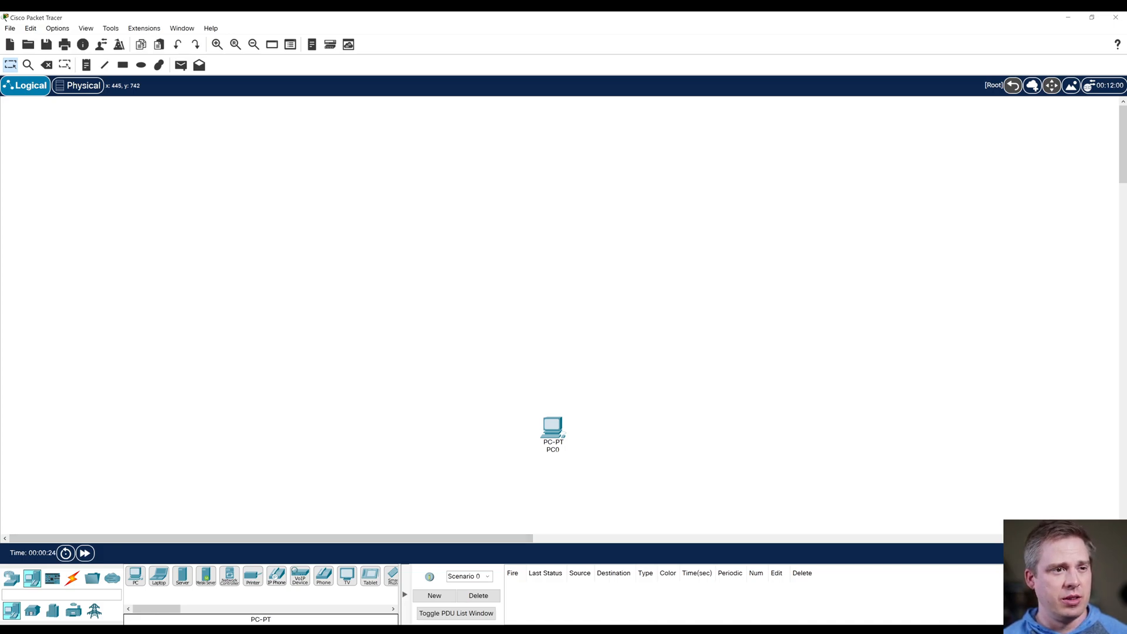
left_click_drag(135, 576, 700, 429)
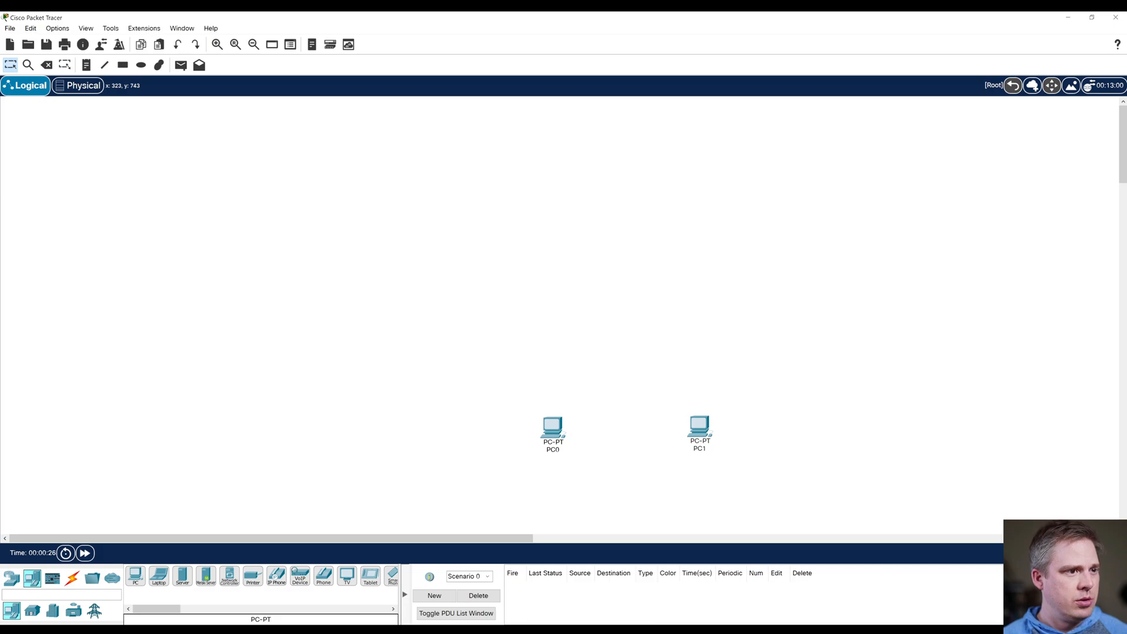
left_click_drag(135, 576, 806, 435)
left_click_drag(700, 427, 671, 430)
left_click_drag(553, 428, 544, 433)
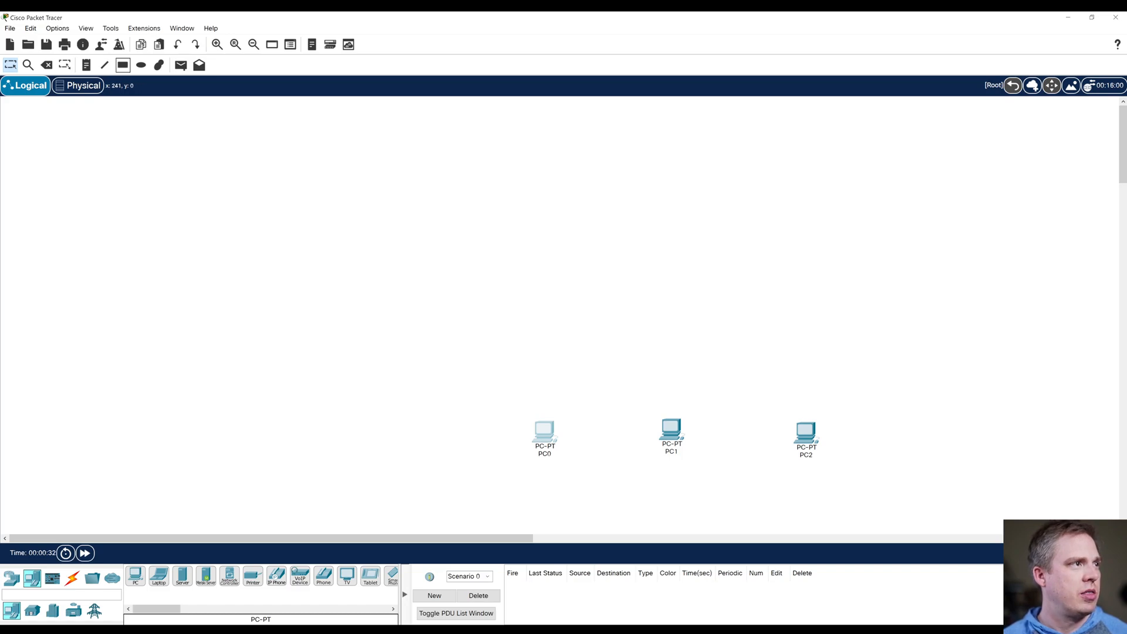
Step: Draw a rectangle with a light green fill around PC0
left_click(123, 65)
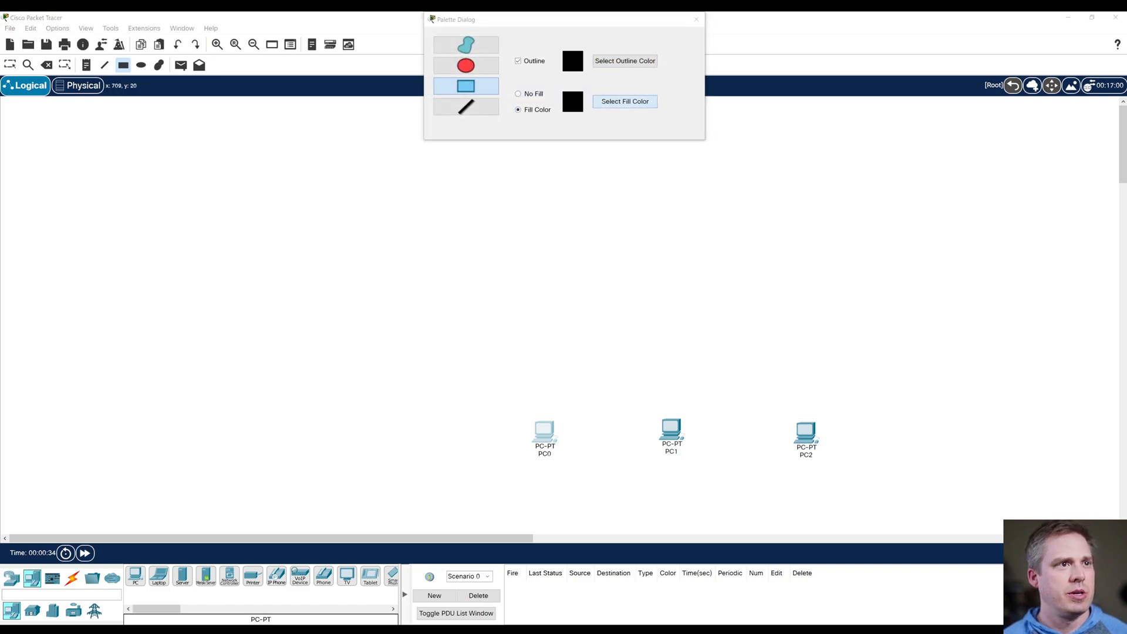
left_click(624, 101)
left_click(644, 266)
left_click(641, 419)
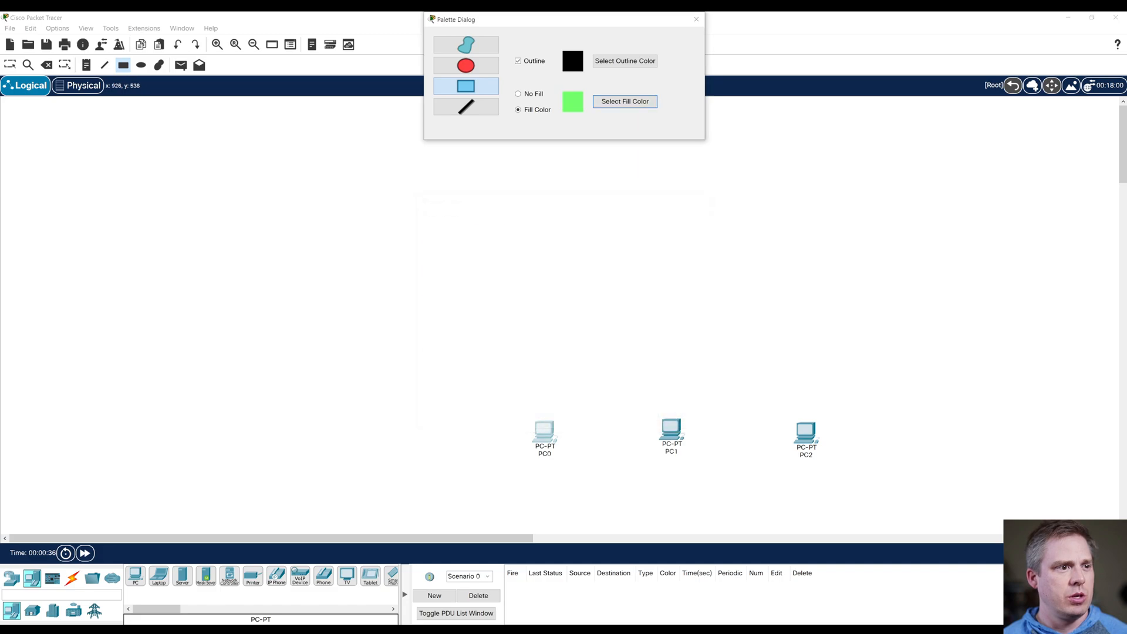
left_click_drag(481, 406, 605, 489)
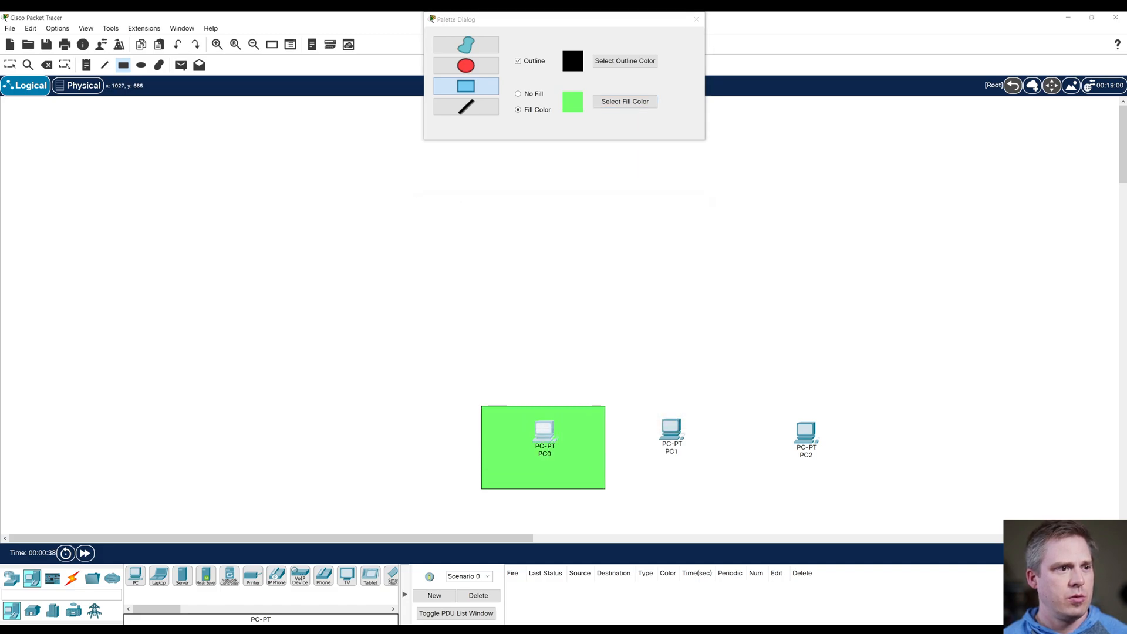
Step: Draw a second rectangle around PC1, filled with light blue #86a2ff
left_click(625, 101)
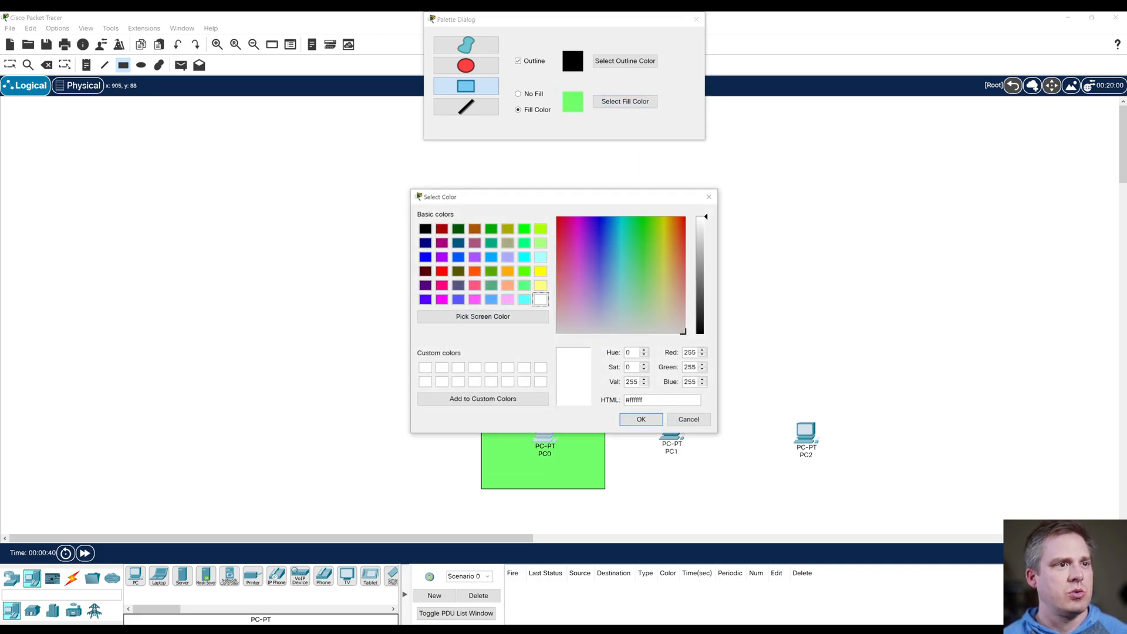
left_click(604, 278)
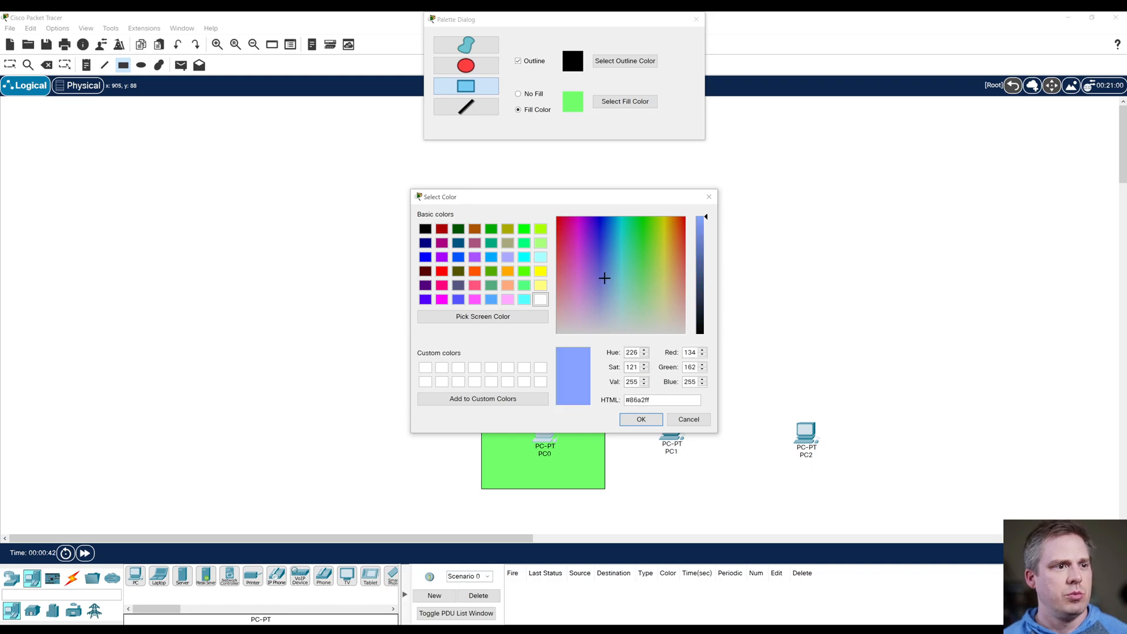
left_click(641, 419)
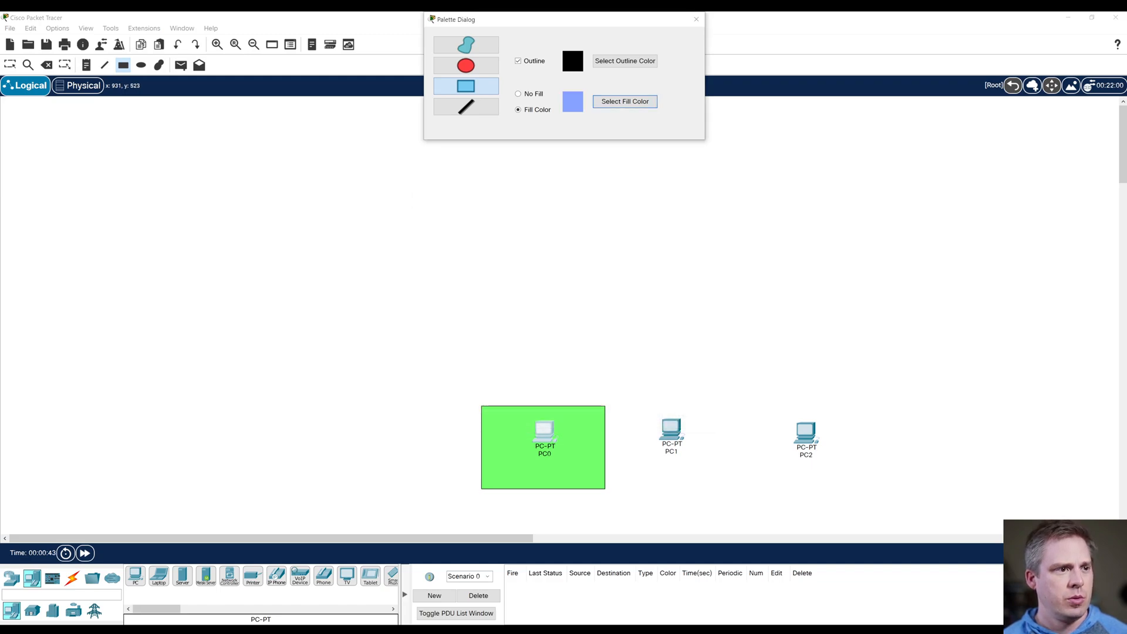
left_click_drag(625, 404, 751, 491)
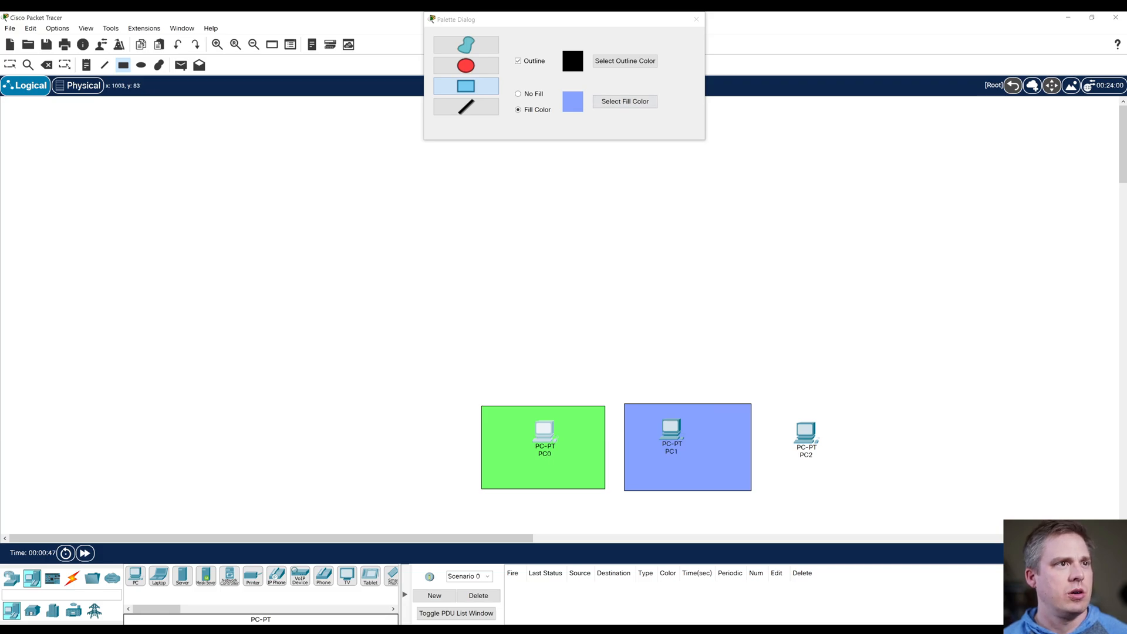
Step: Draw a third rectangle with a pink fill around PC2, then finish shape drawing and close the palette
left_click(624, 101)
left_click(569, 285)
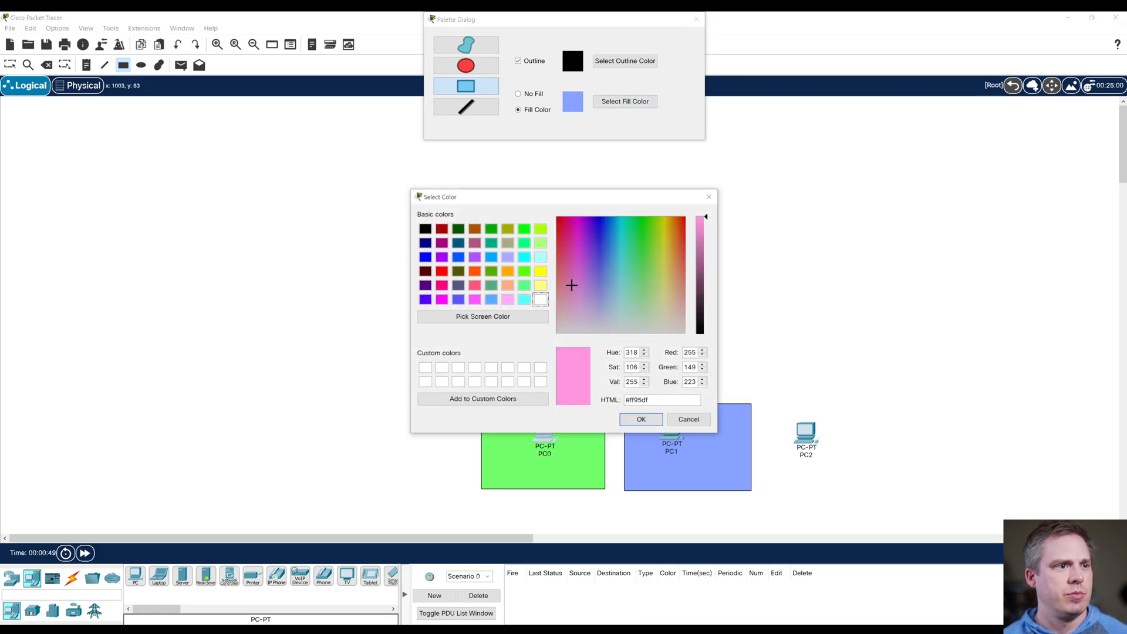
left_click(564, 273)
left_click(641, 419)
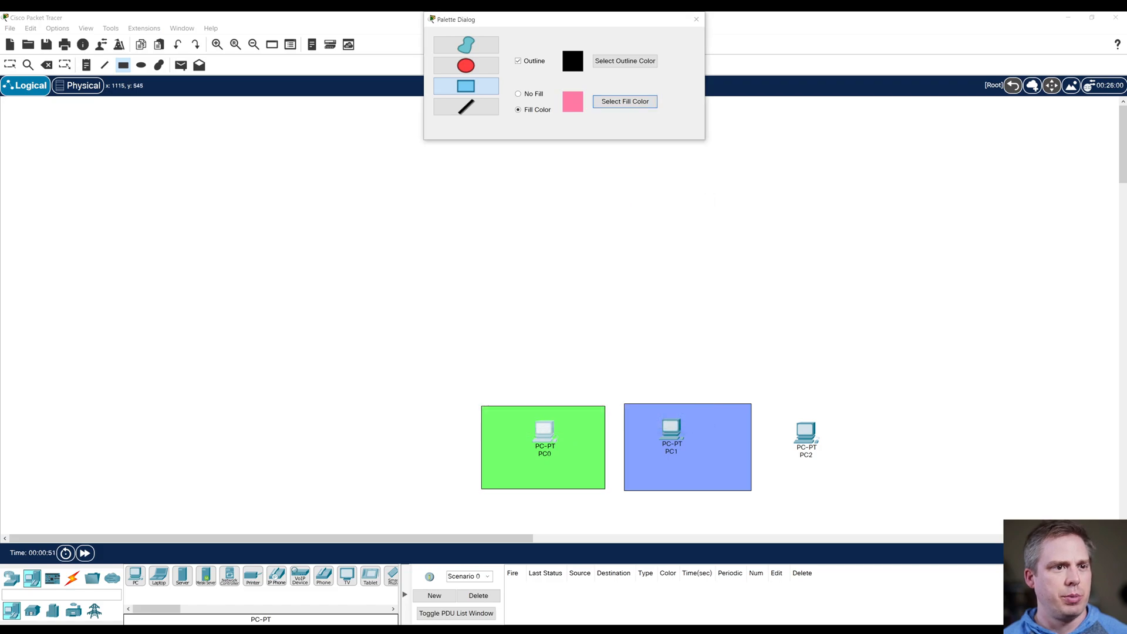
left_click_drag(762, 403, 900, 490)
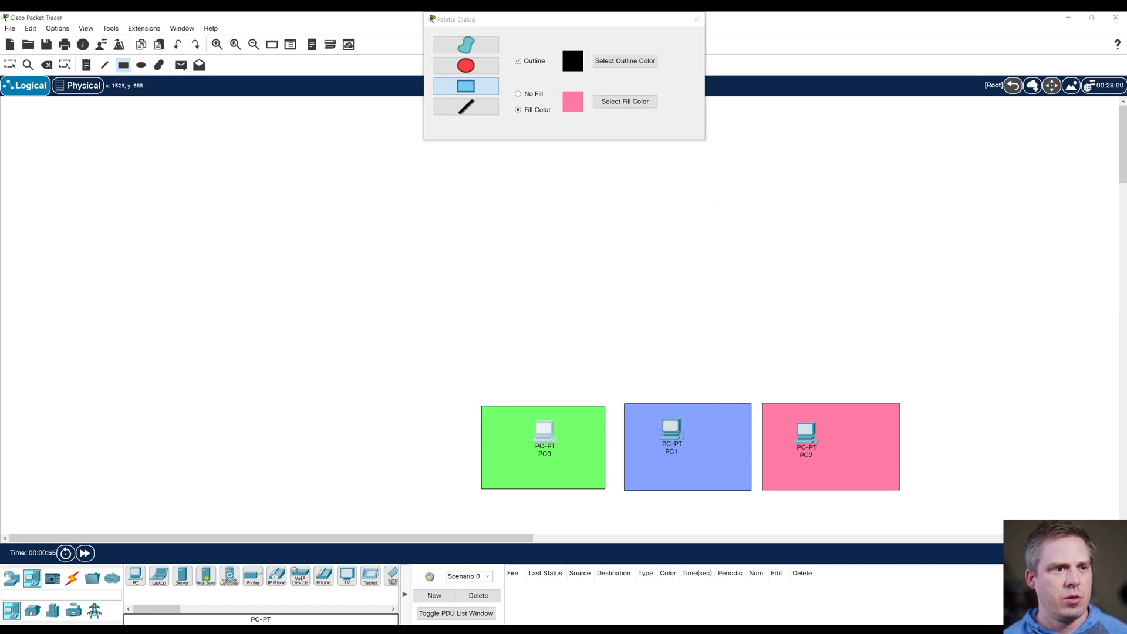
key("Escape")
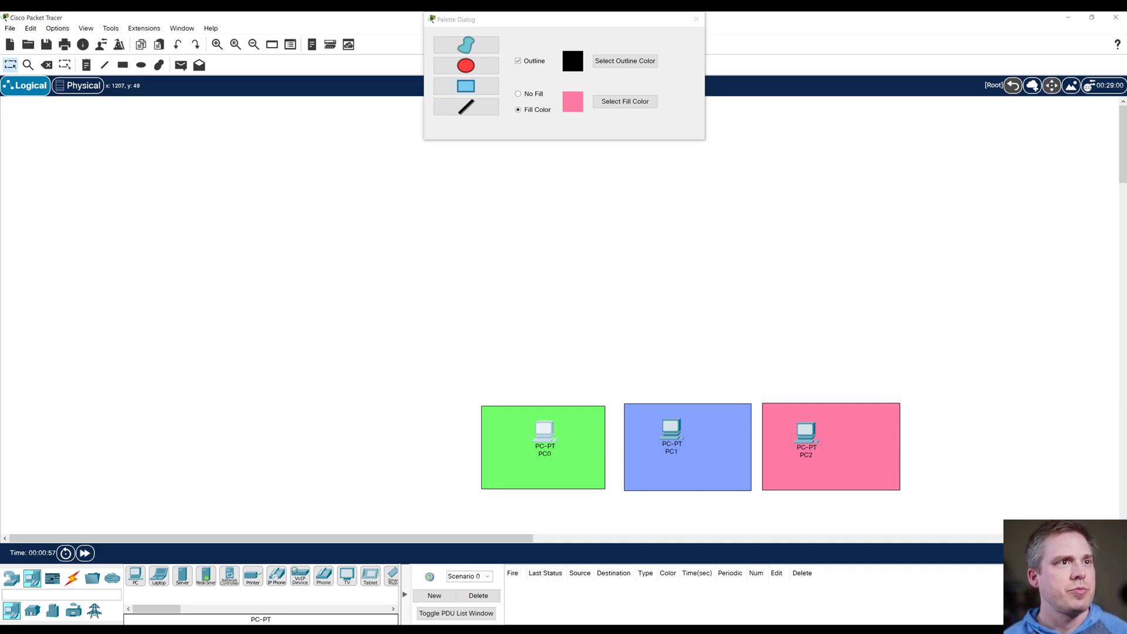
left_click(696, 19)
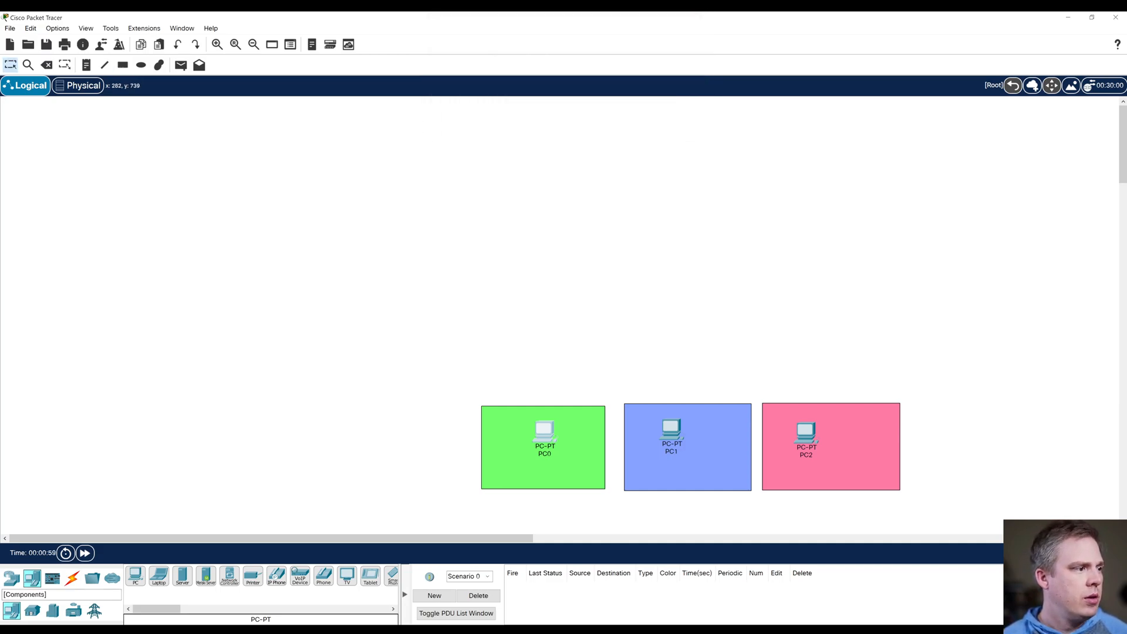
Step: Add a 2960-24TT switch and position it centrally above the blue rectangle
left_click(11, 579)
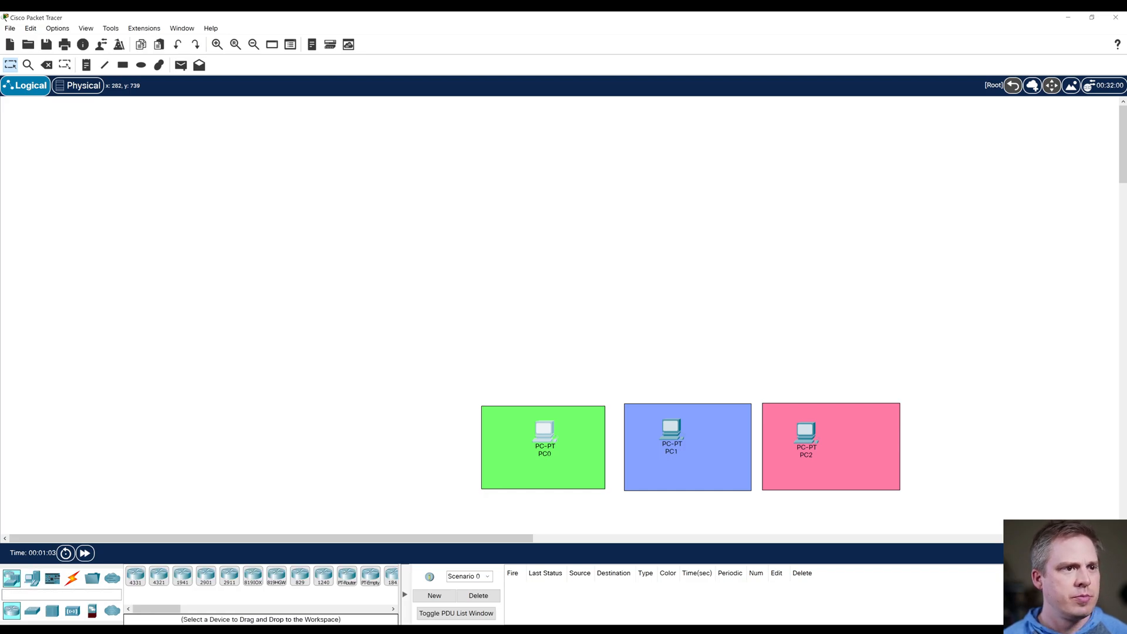
left_click_drag(135, 576, 668, 326)
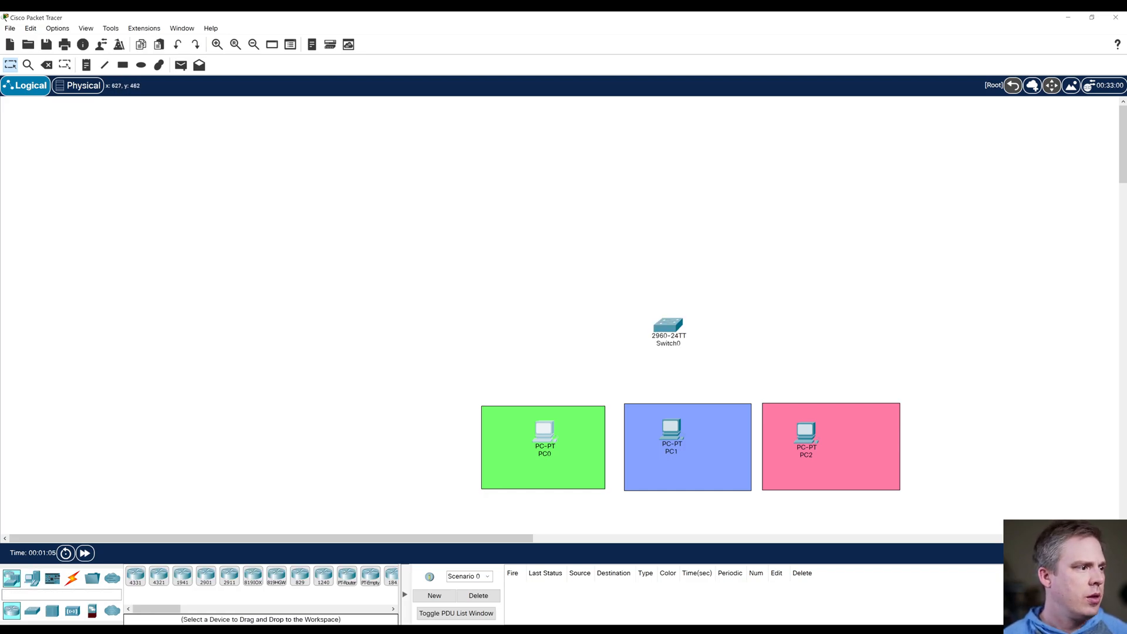
left_click_drag(668, 325, 688, 317)
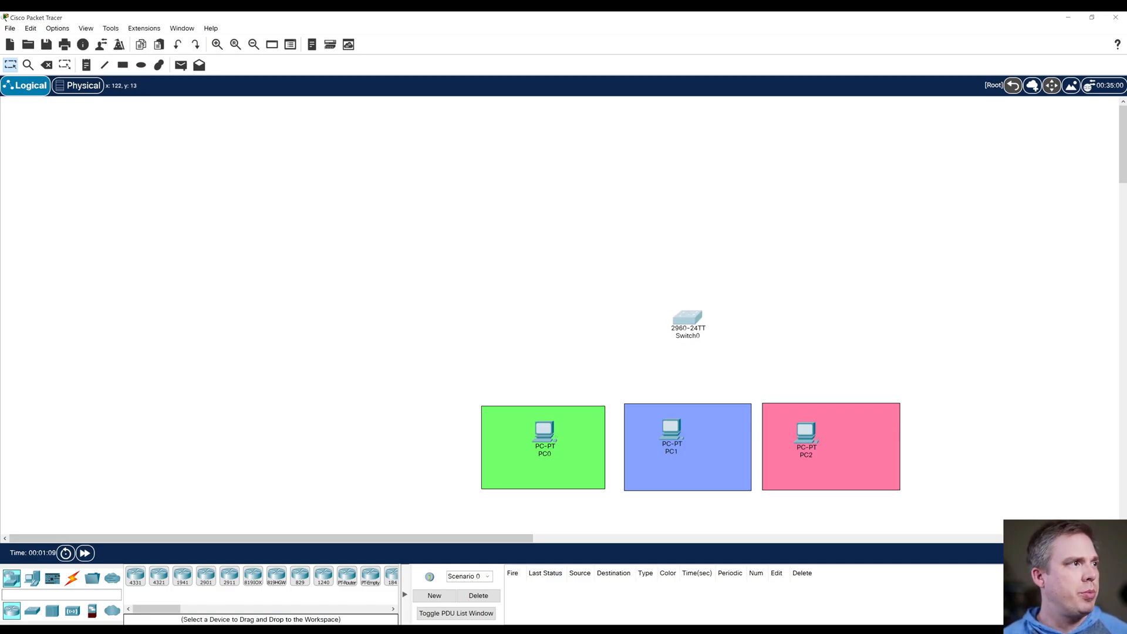
Step: Add a note beside the switch listing vlan 2, vlan 3 and vlan 4 on separate lines
left_click(86, 64)
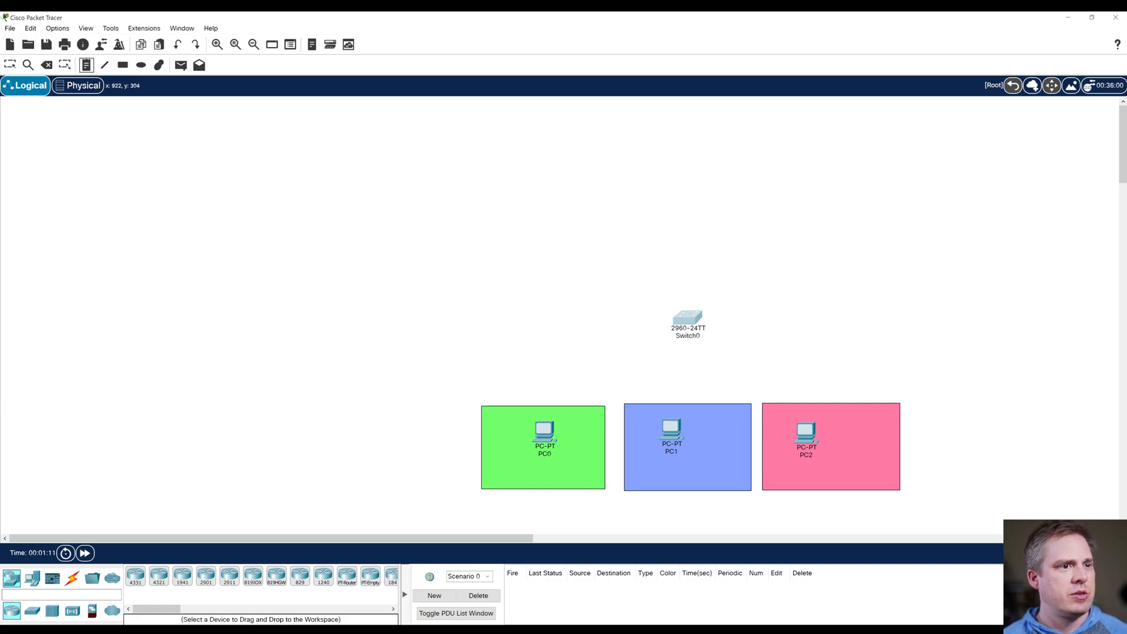
left_click(743, 304)
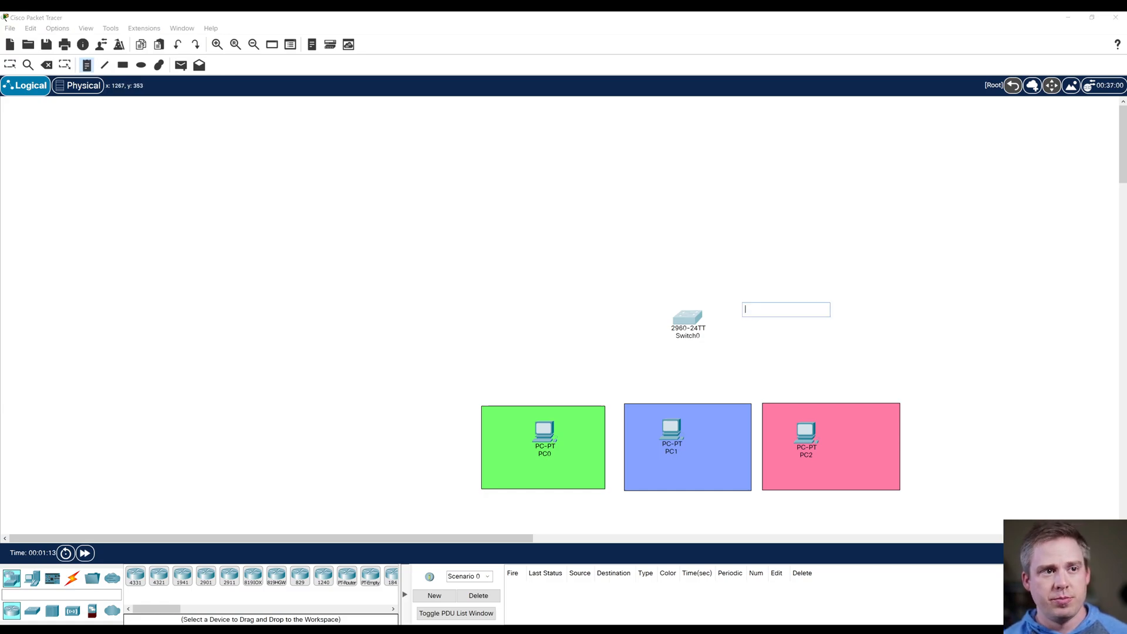
type("vlan ")
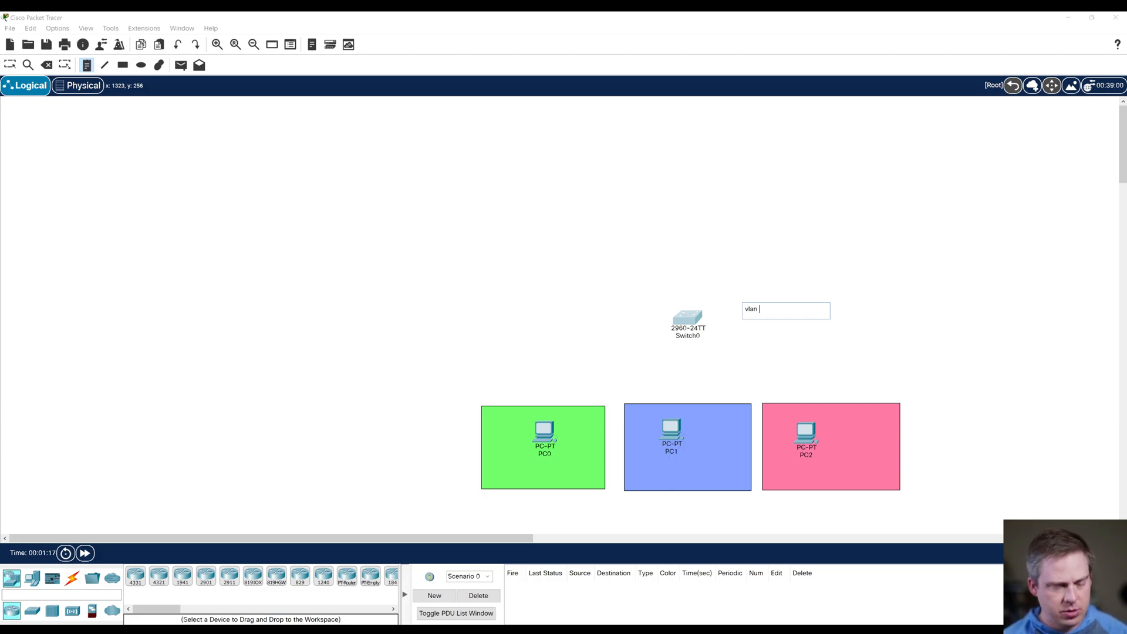
type("2")
key("Return")
type("vlan 3")
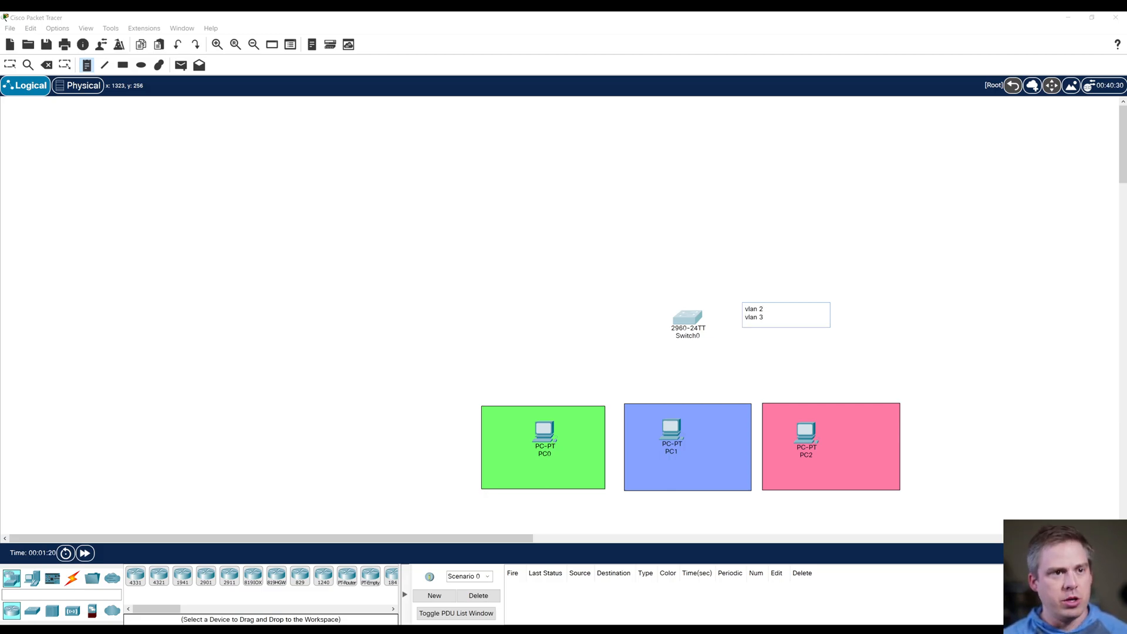
key("Return")
type("vlan 4")
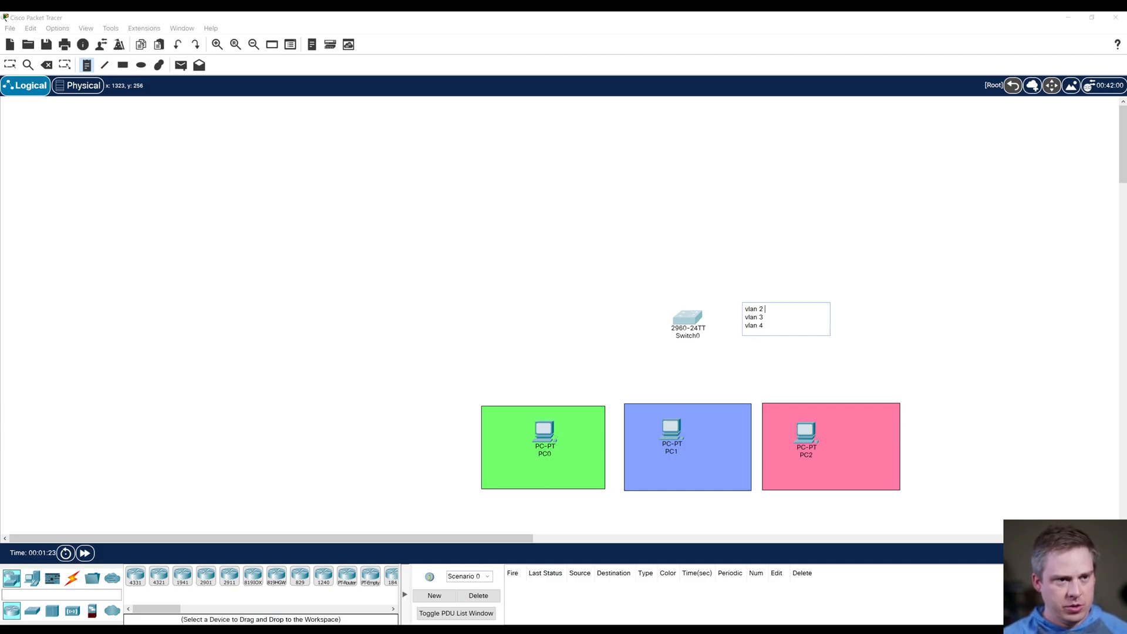
type(" 2 ()")
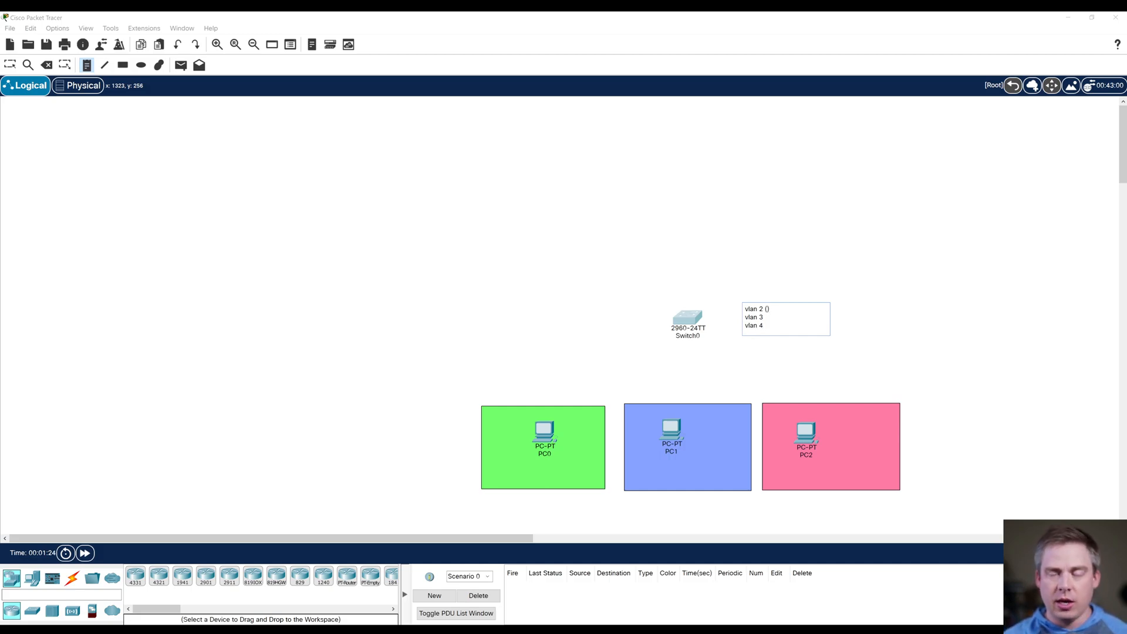
Step: Label the VLANs in the note as (ES) for vlan 2, (MS) for vlan 3 and (HS) for vlan 4
key("Left")
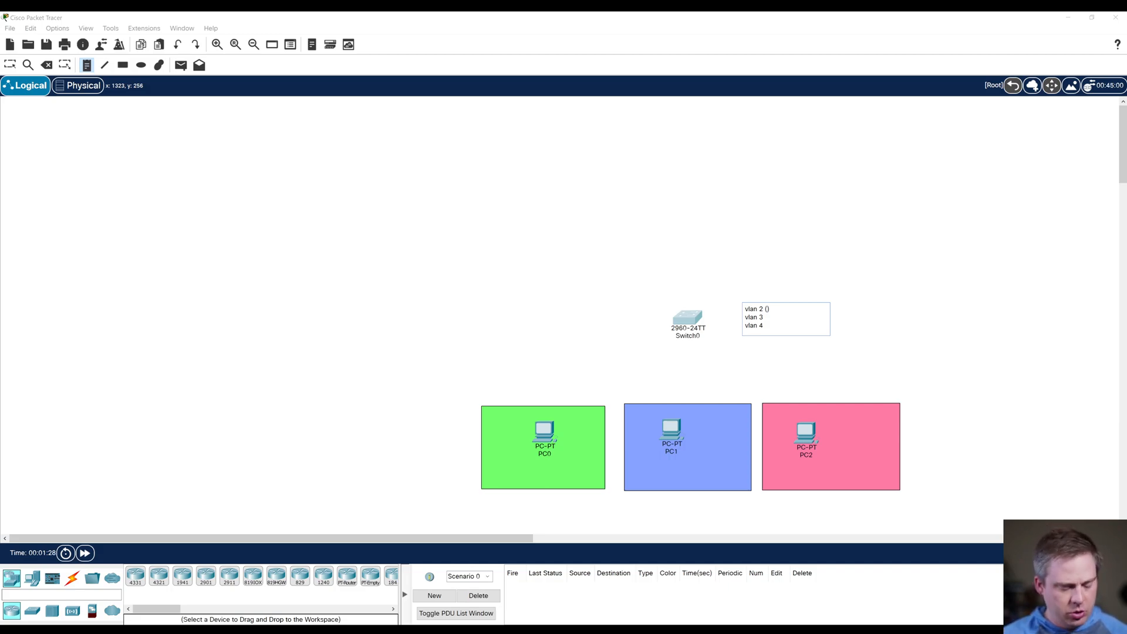
type("ES")
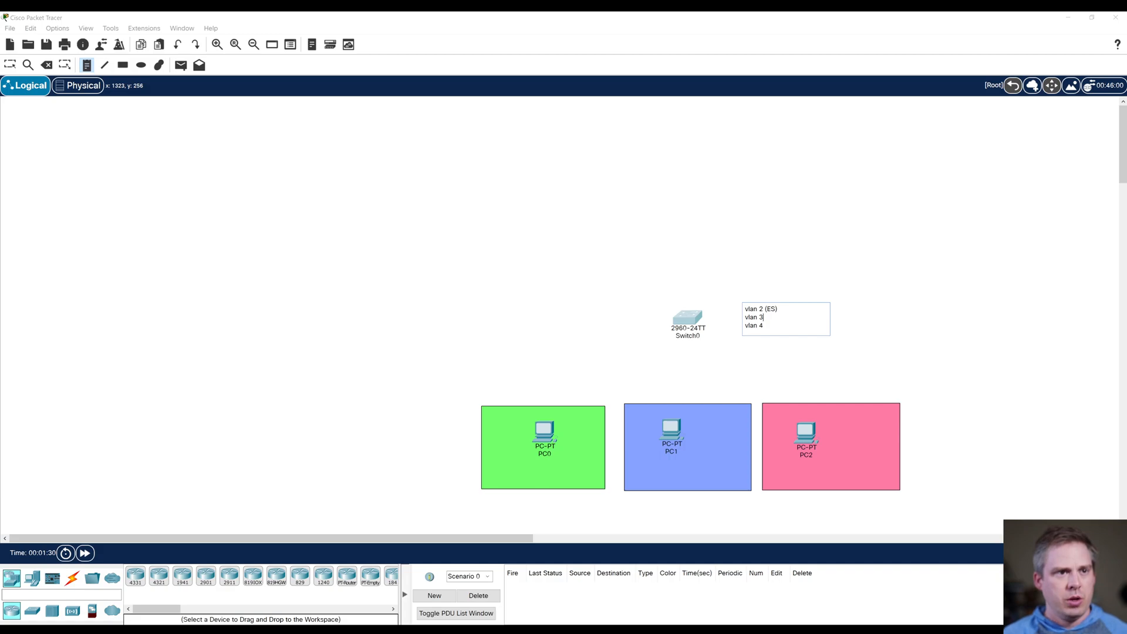
type("MS")
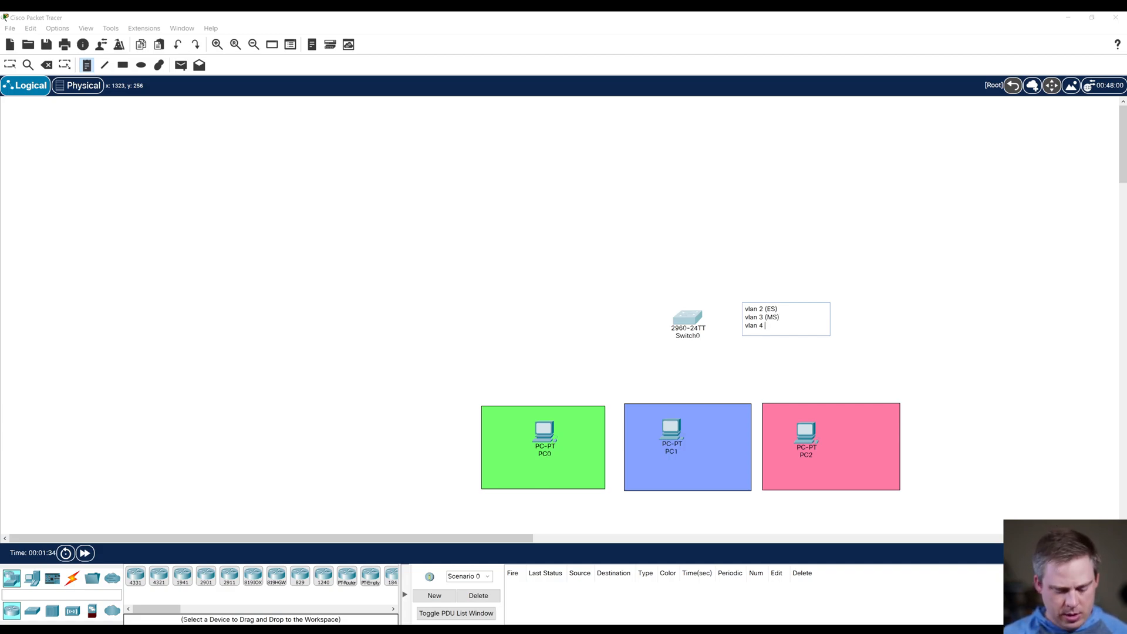
type("HS")
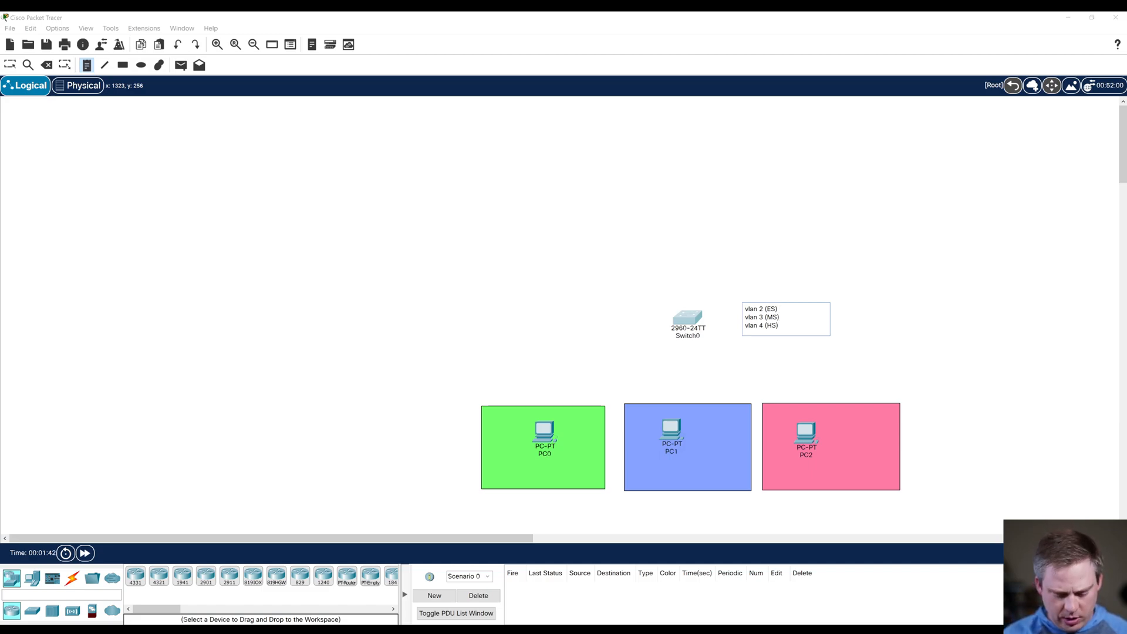
Step: Append the port ranges to the note's lines: "- ports 1-5" for vlan 2, "- ports 6-10" for vlan 3, "- ports 11-15" for vlan 4
type("- ports")
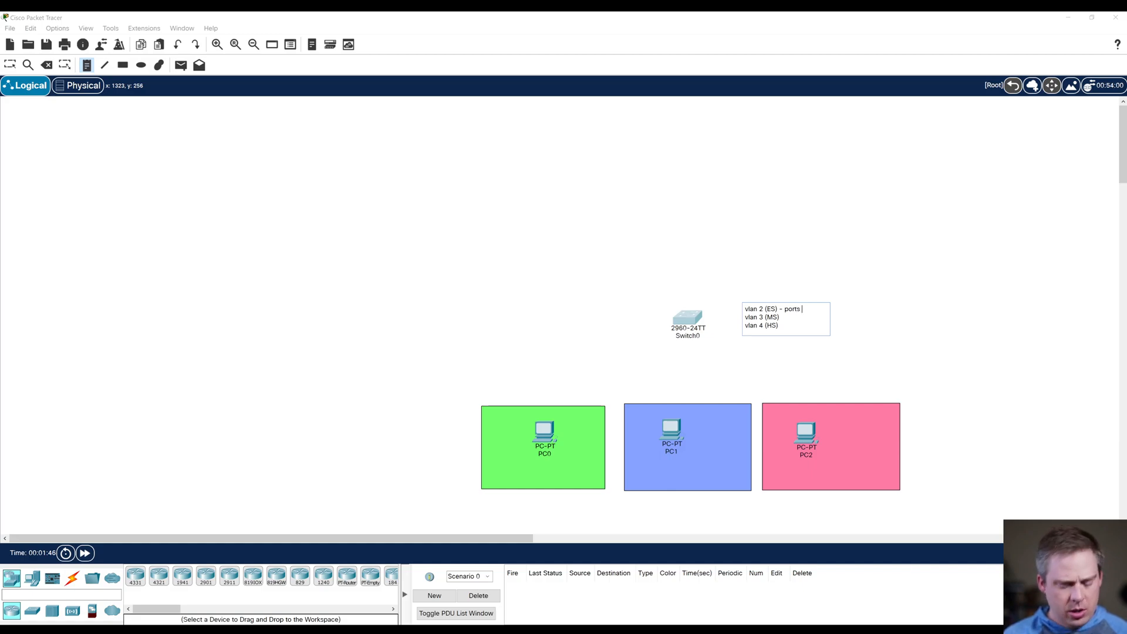
type(" 1-5 vlan 3 (MS) - ")
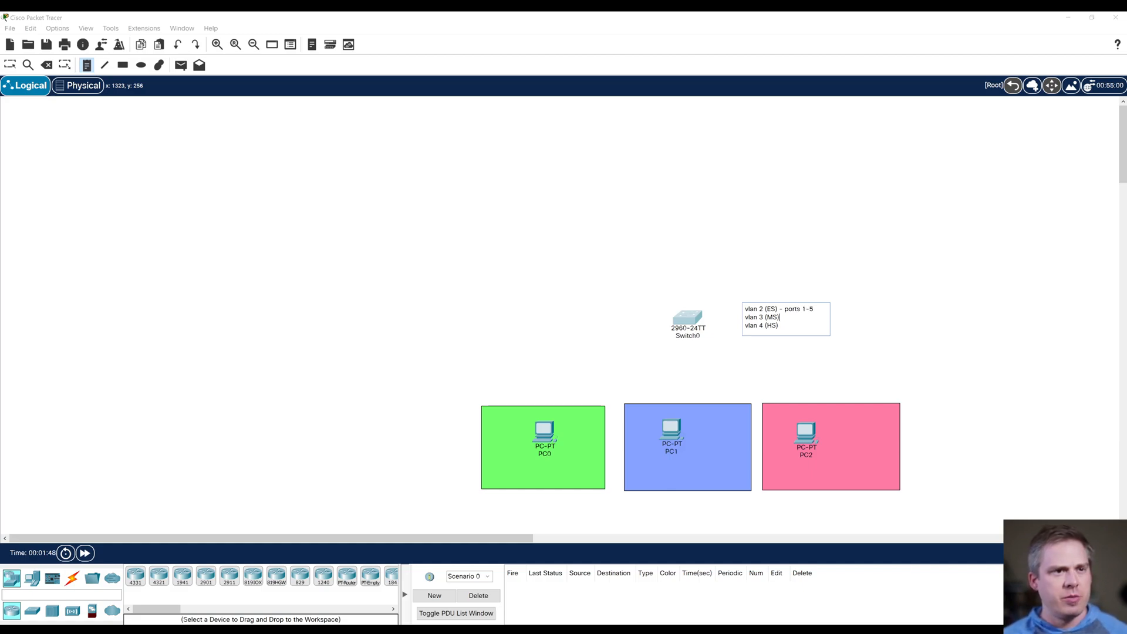
type("port")
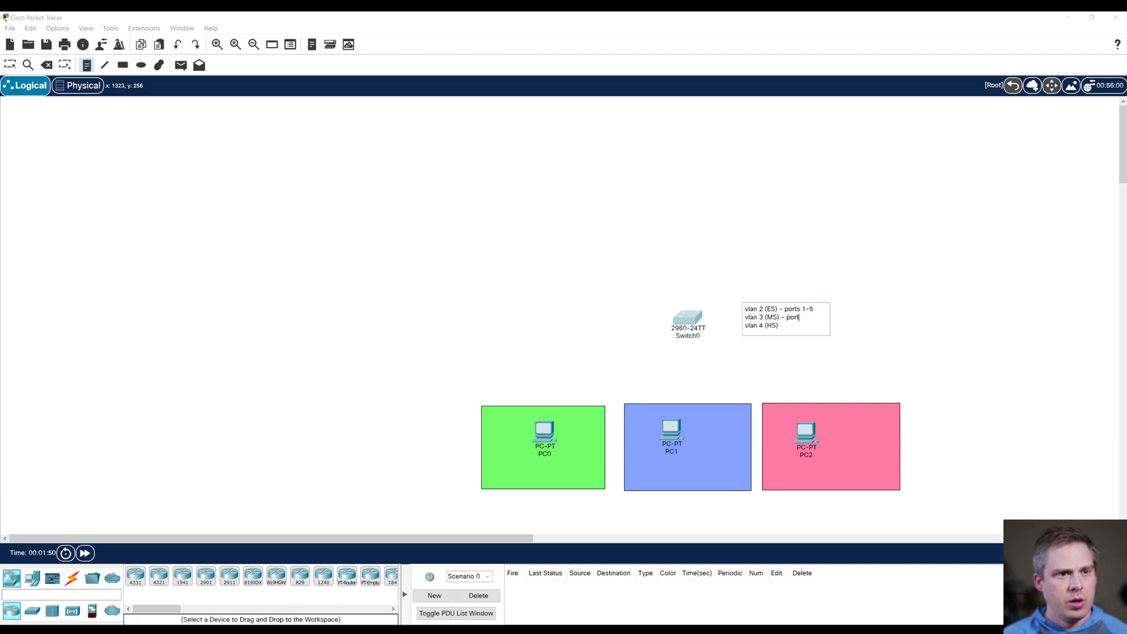
type("s 6-10")
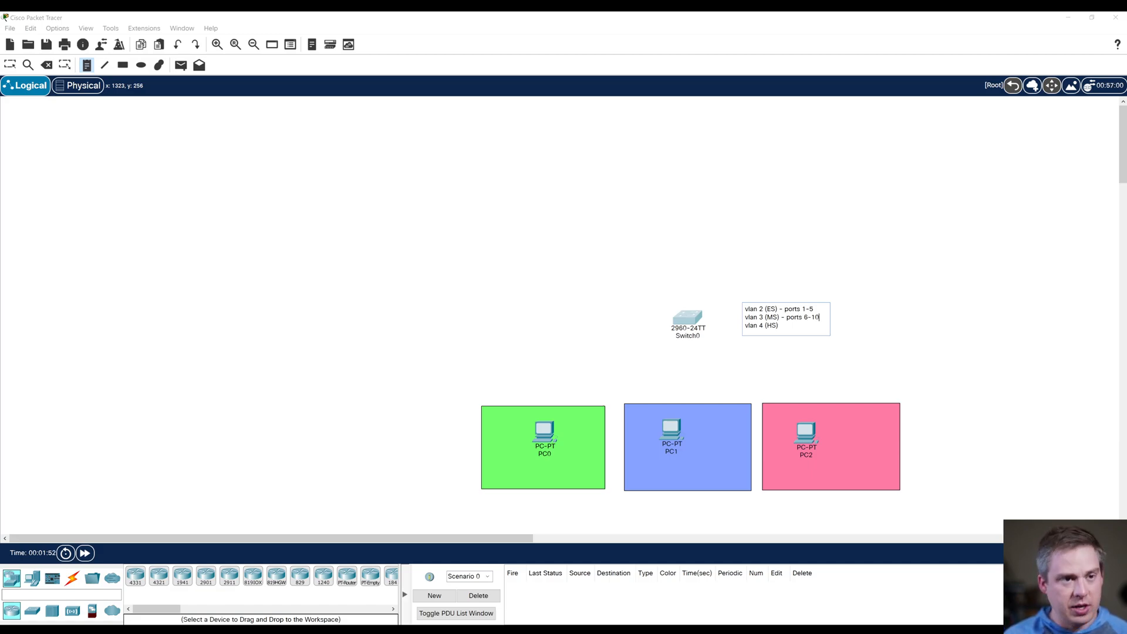
key("Return")
type("vlan 4 (HS) - ports 11-15")
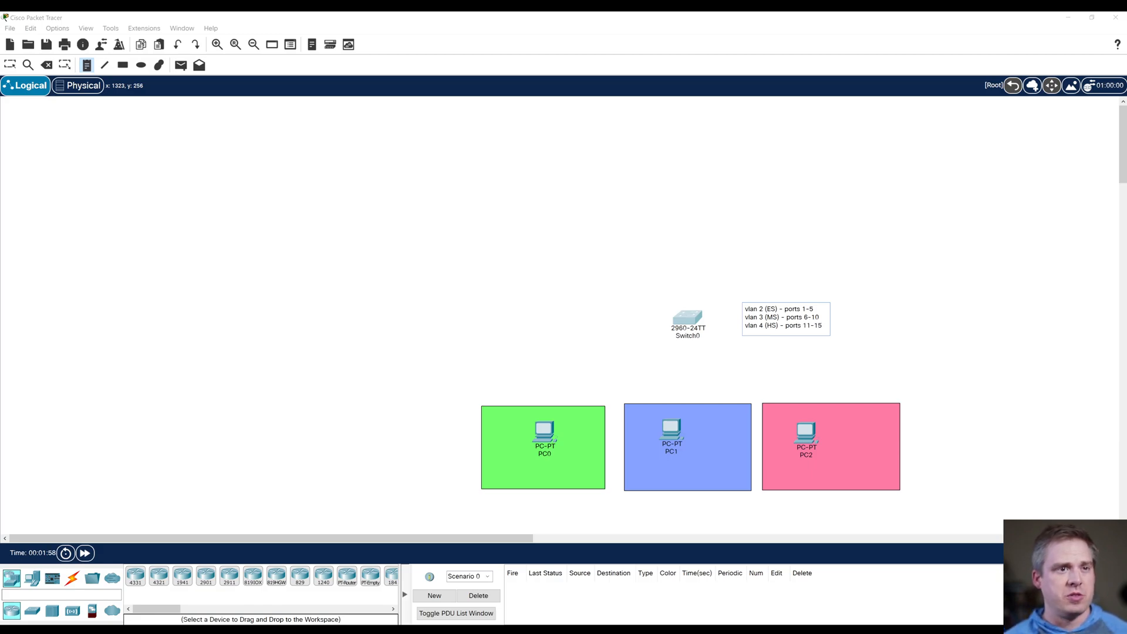
Step: Add a fourth line "trunk - gi0/1" to the note beside the switch and finish the note
key("Return")
type("trunk ")
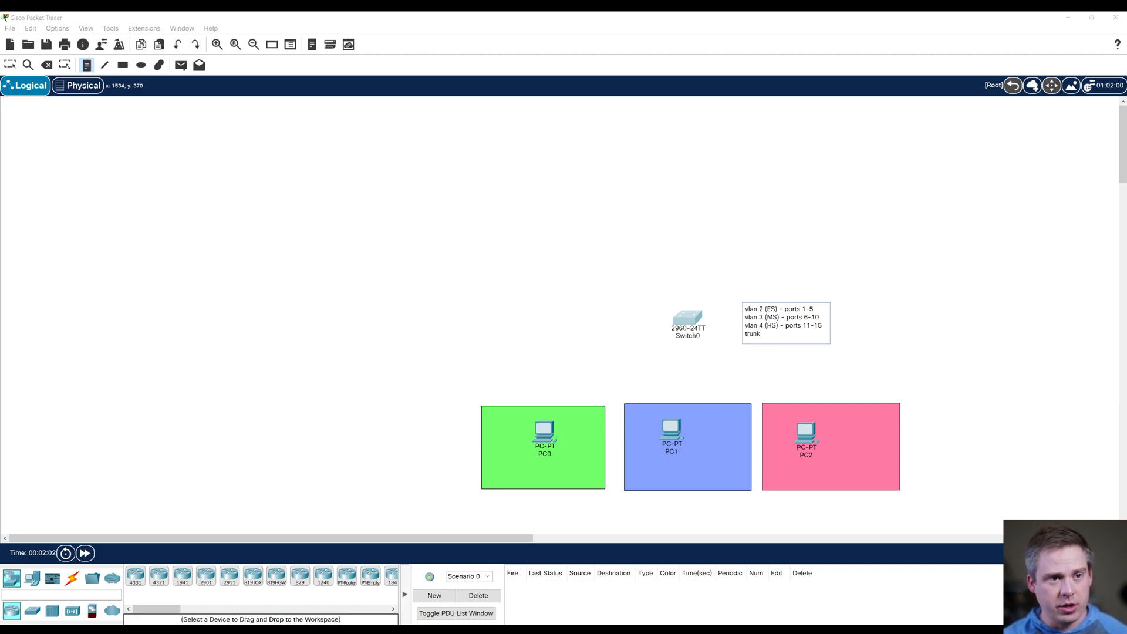
type("- gi")
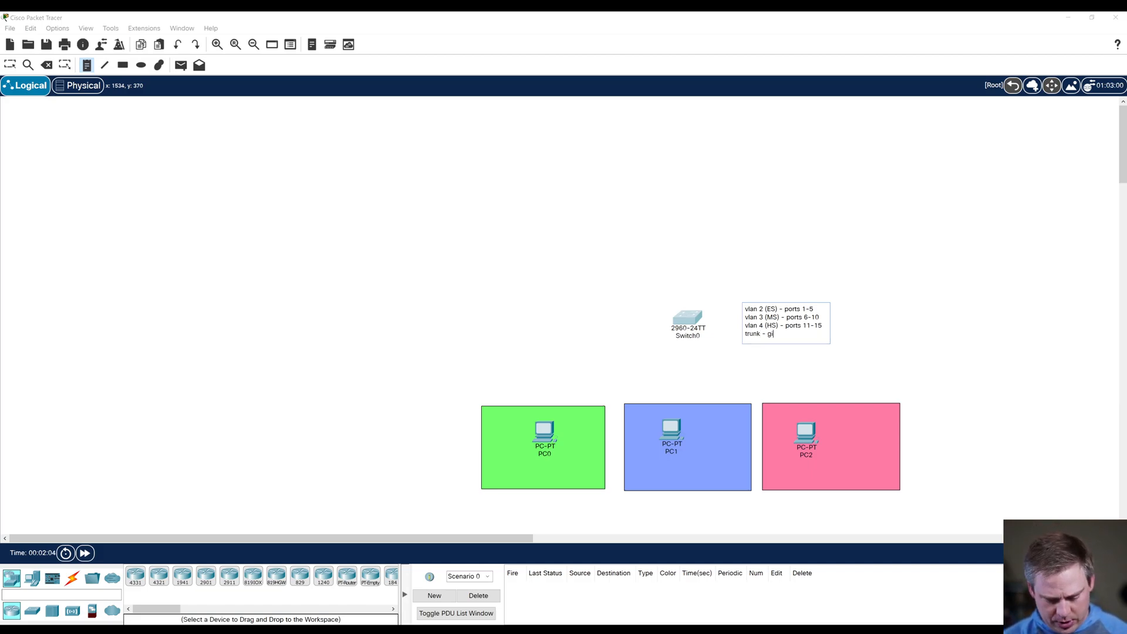
type("0/1")
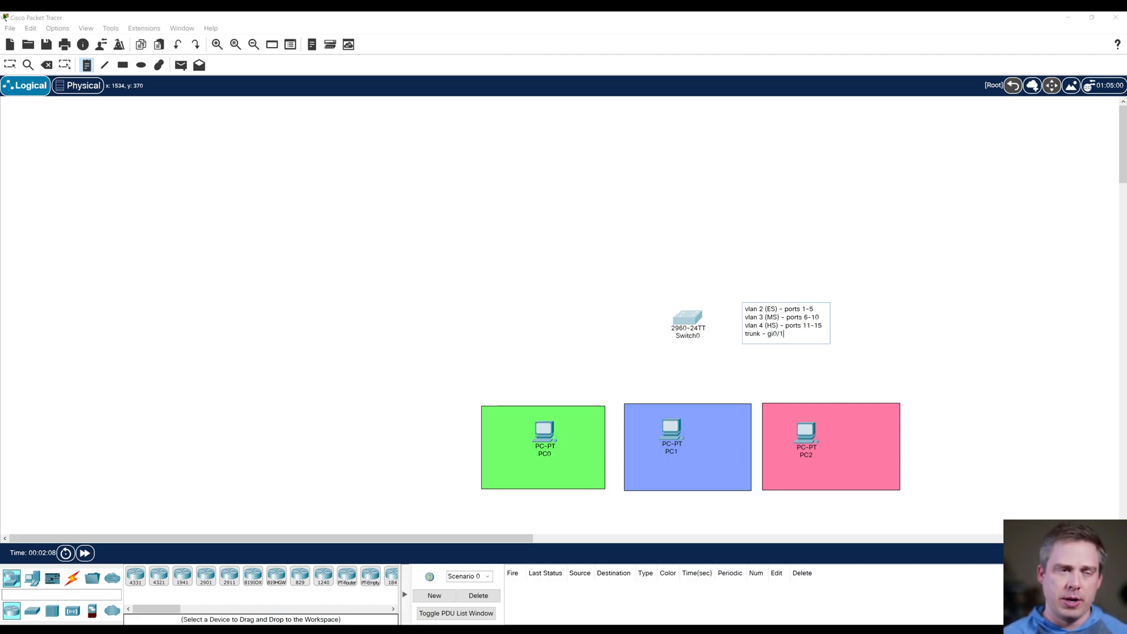
key("Escape")
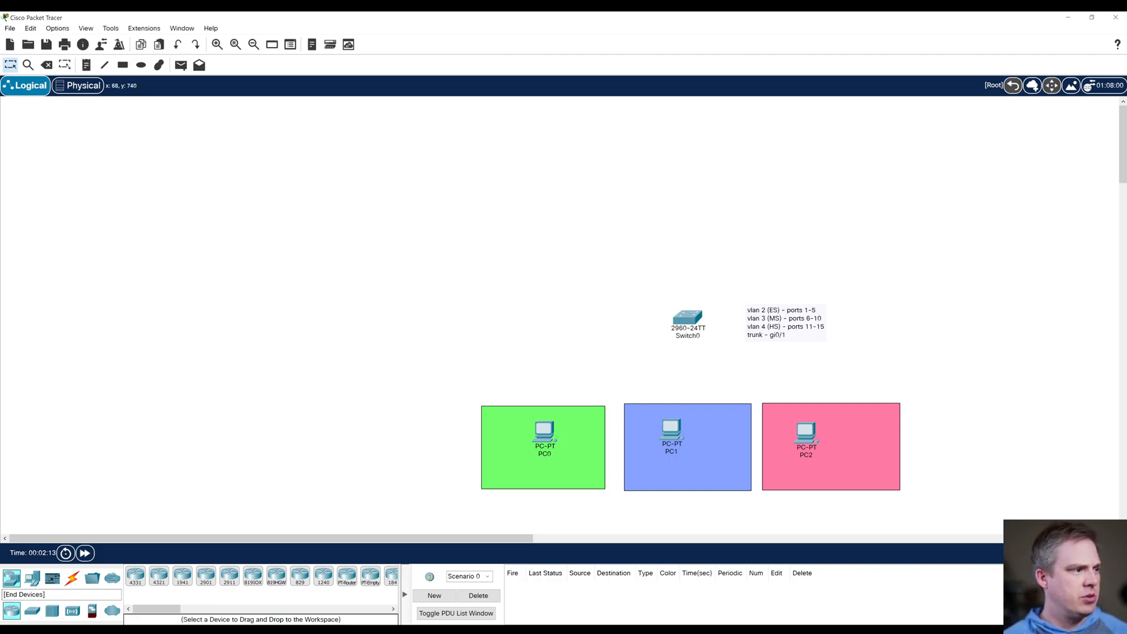
Step: Add a fourth PC to the left of the switch and connect it to the switch with a console cable
left_click(32, 578)
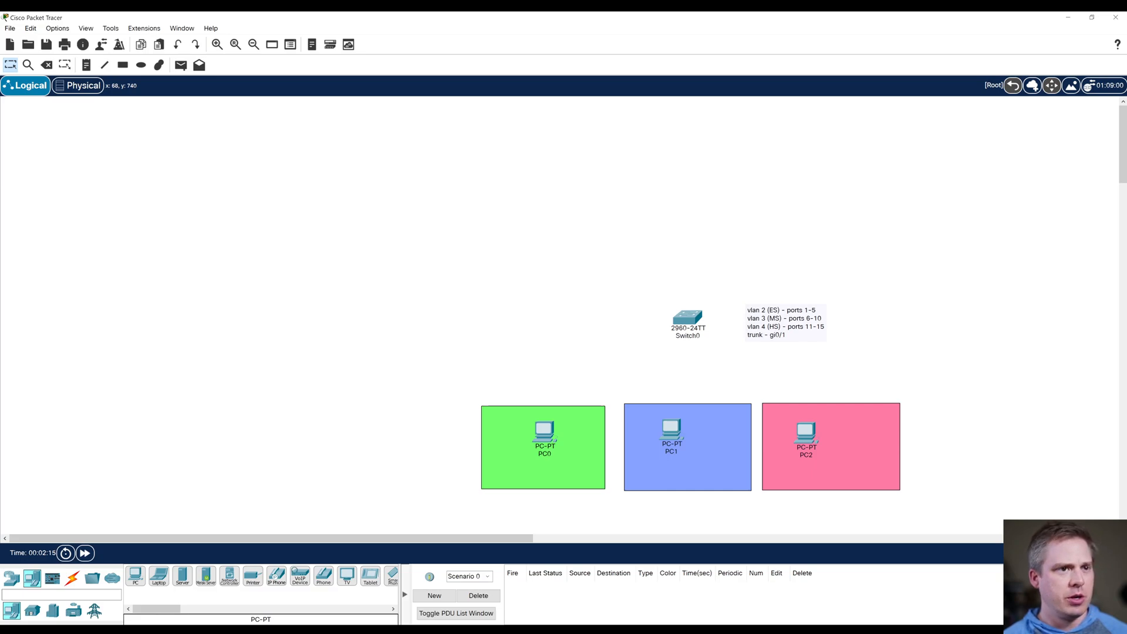
left_click(522, 314)
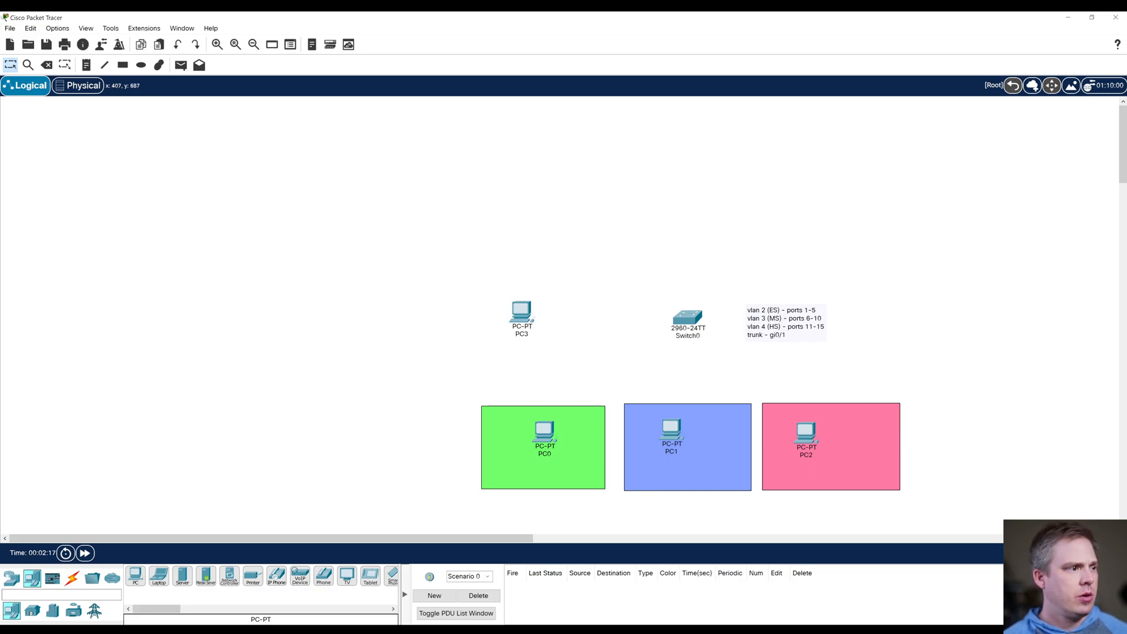
left_click(72, 578)
left_click(158, 576)
left_click(521, 314)
left_click(547, 320)
left_click(693, 316)
left_click(719, 320)
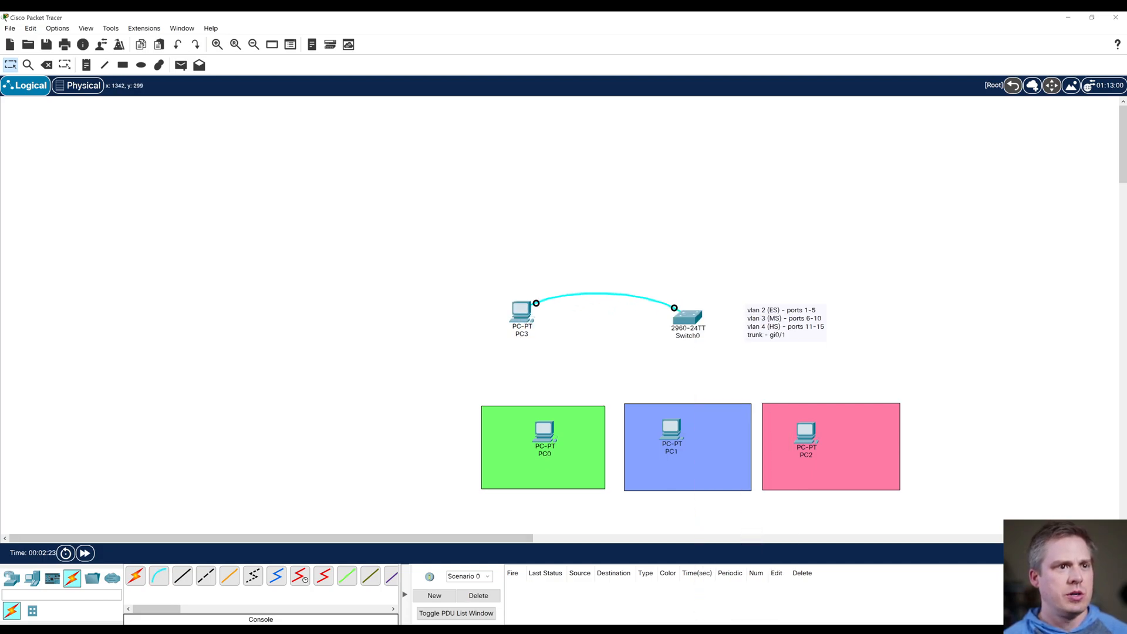
Step: Start a terminal session to the switch from PC3 with the default settings, keeping its window clear of the network diagram
left_click(521, 313)
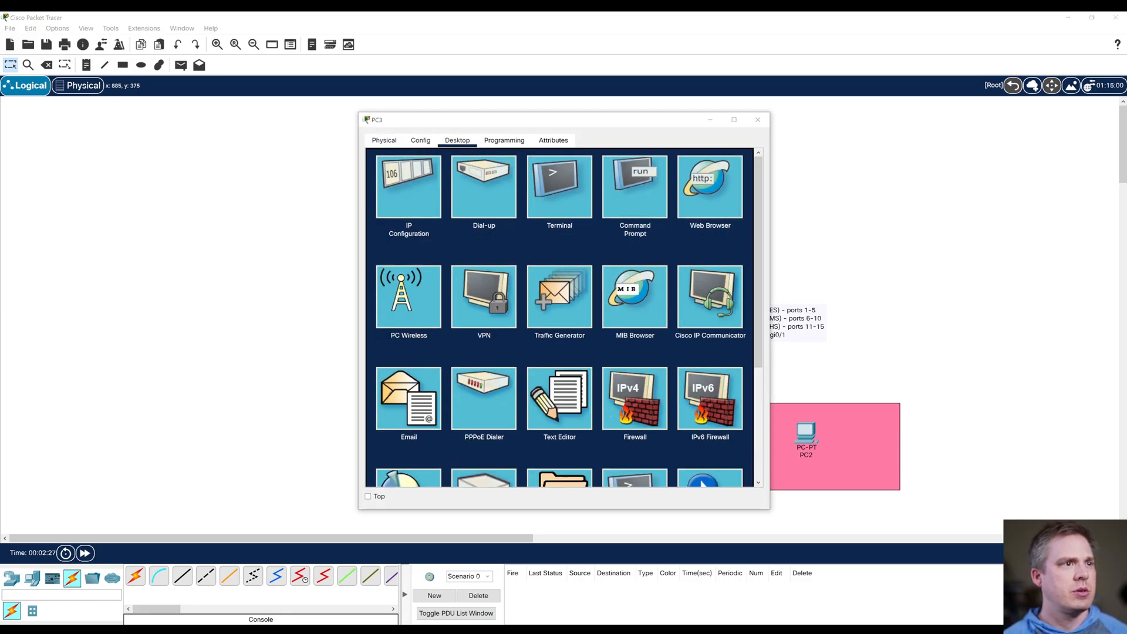
left_click(560, 186)
left_click(727, 265)
left_click_drag(647, 120, 345, 141)
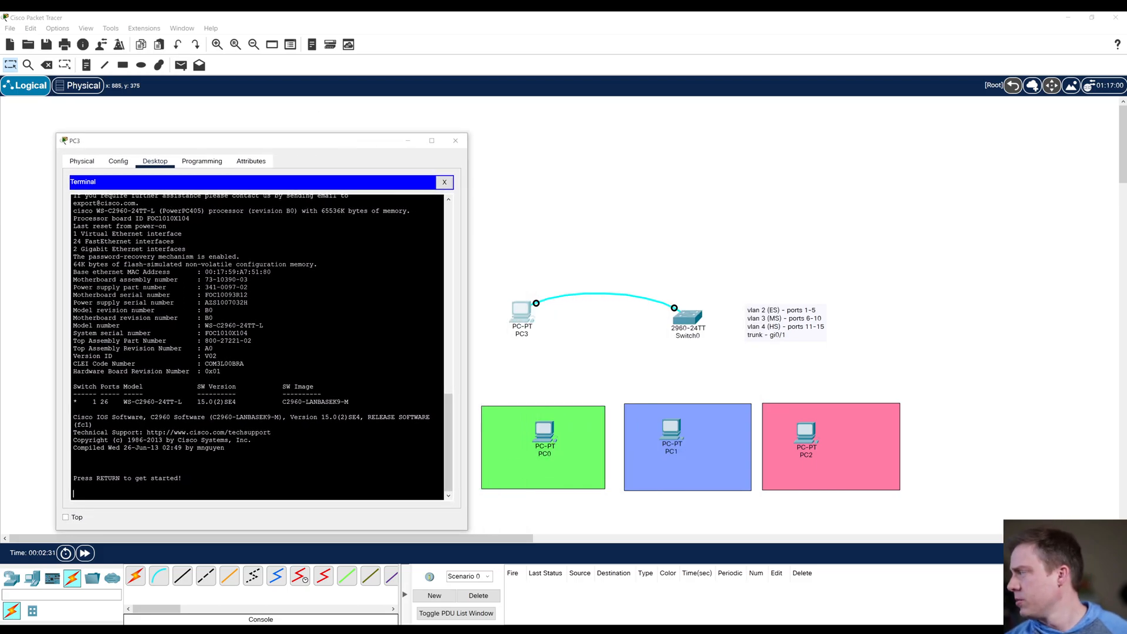
key("Return")
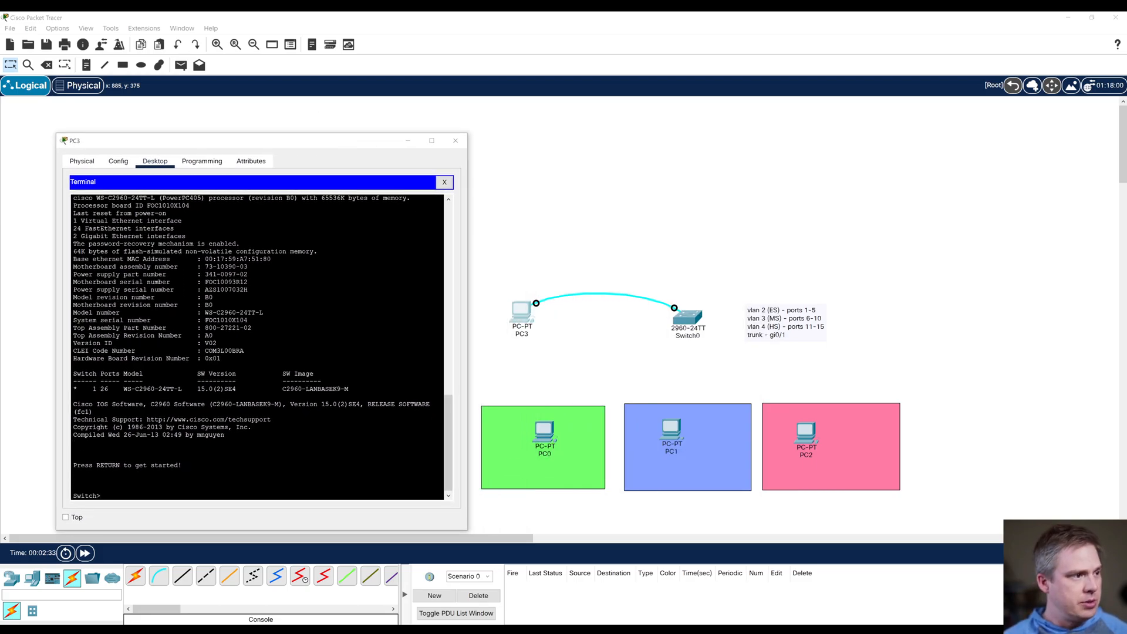
Step: Enter the switch's privileged mode with enable and its global configuration mode with config t
type("enable")
key("Return")
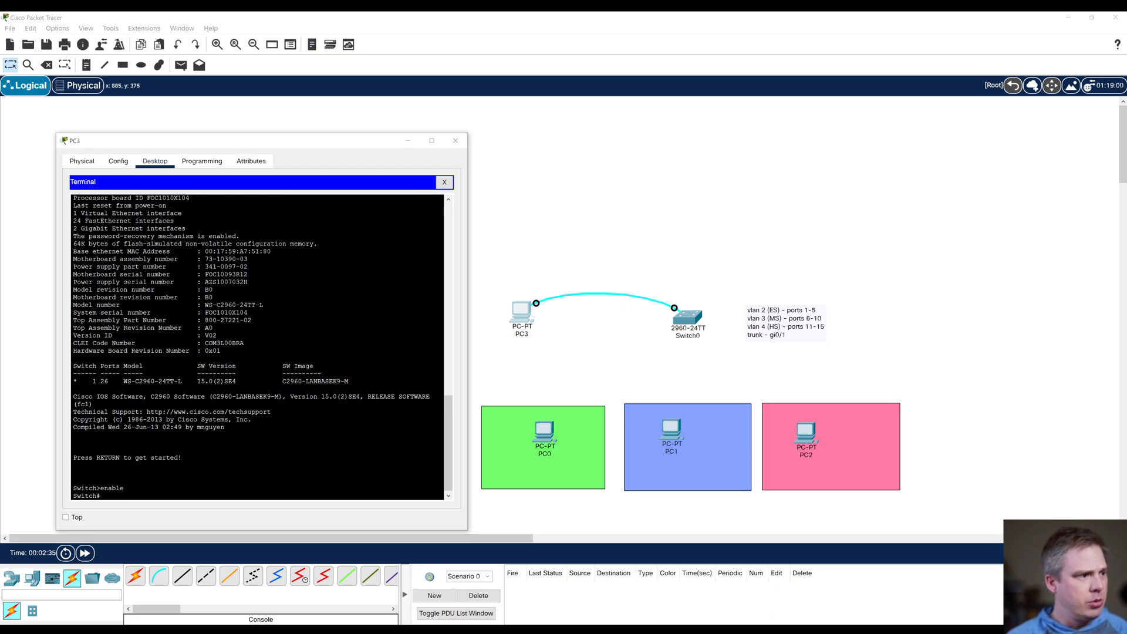
type("config t")
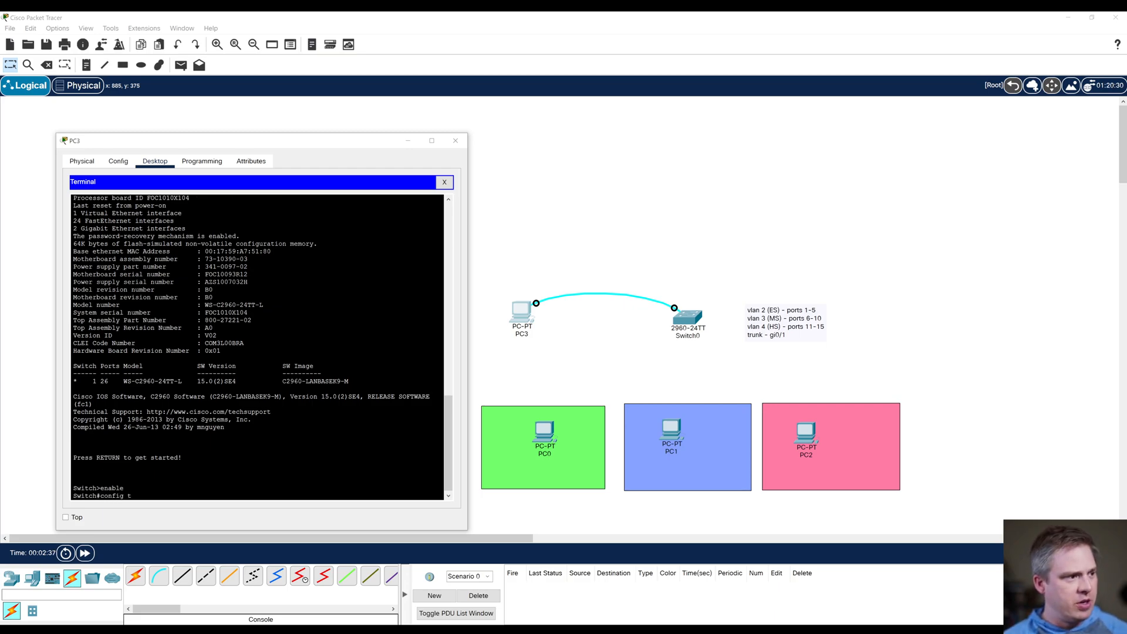
key("Return")
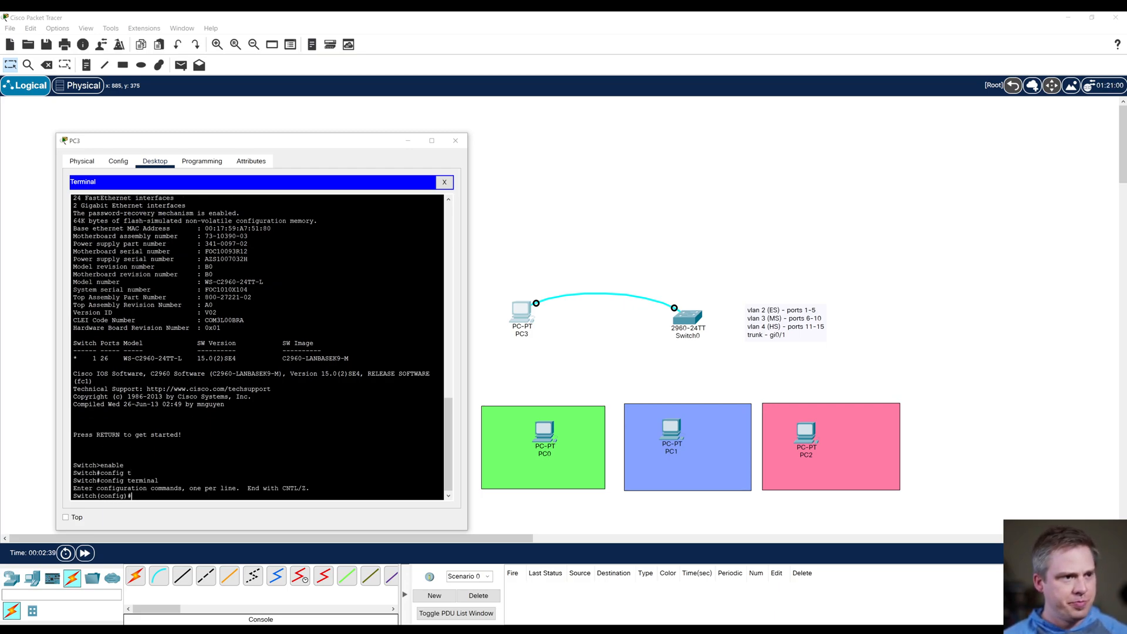
type("vlan 2")
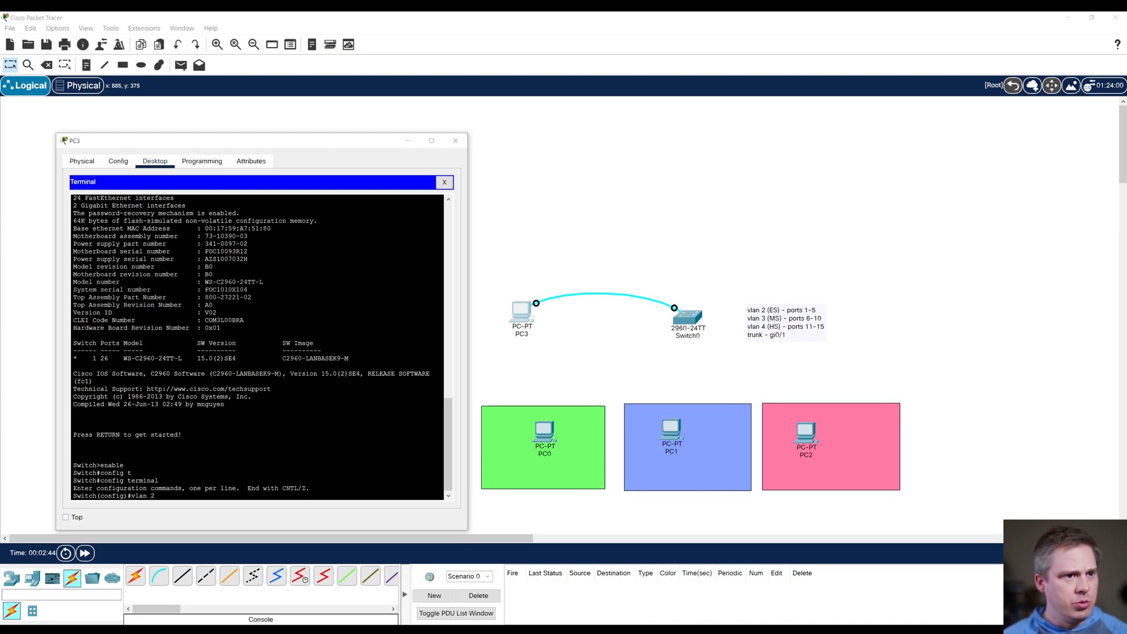
Step: Create vlan 2 on the switch, name it Elementary and exit back to global configuration
key("Return")
type("name")
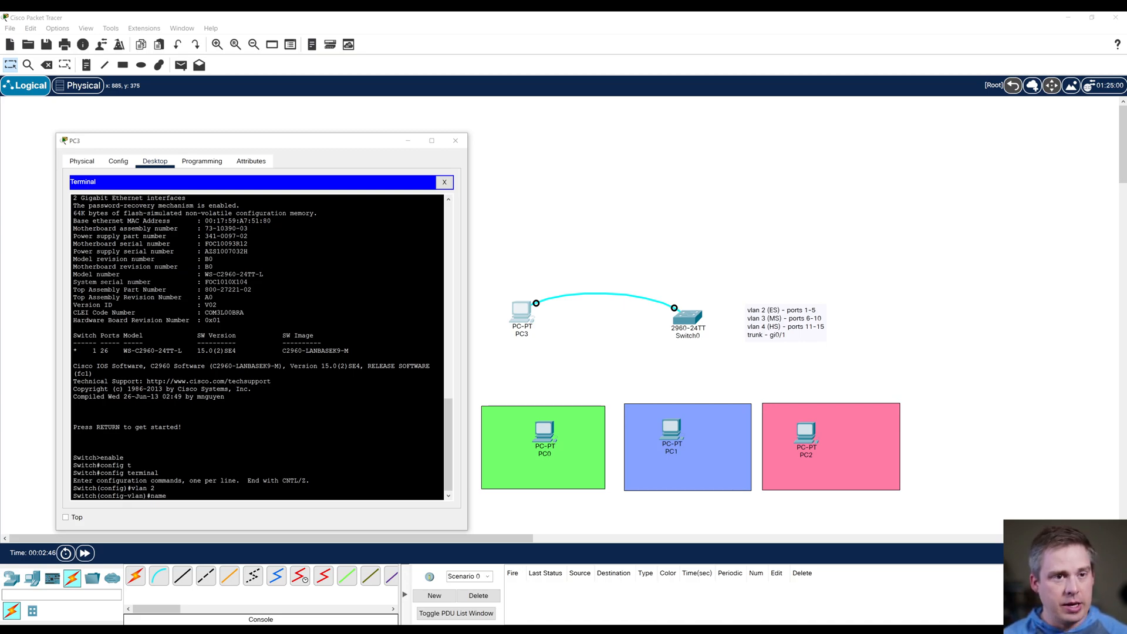
type(" Eleme")
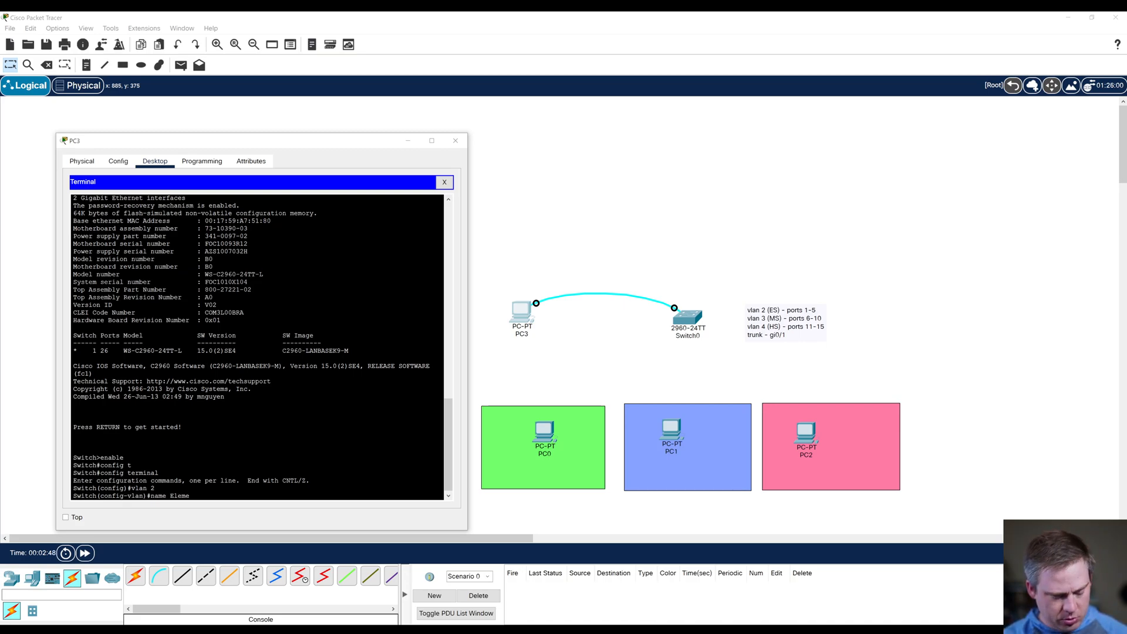
type("entary")
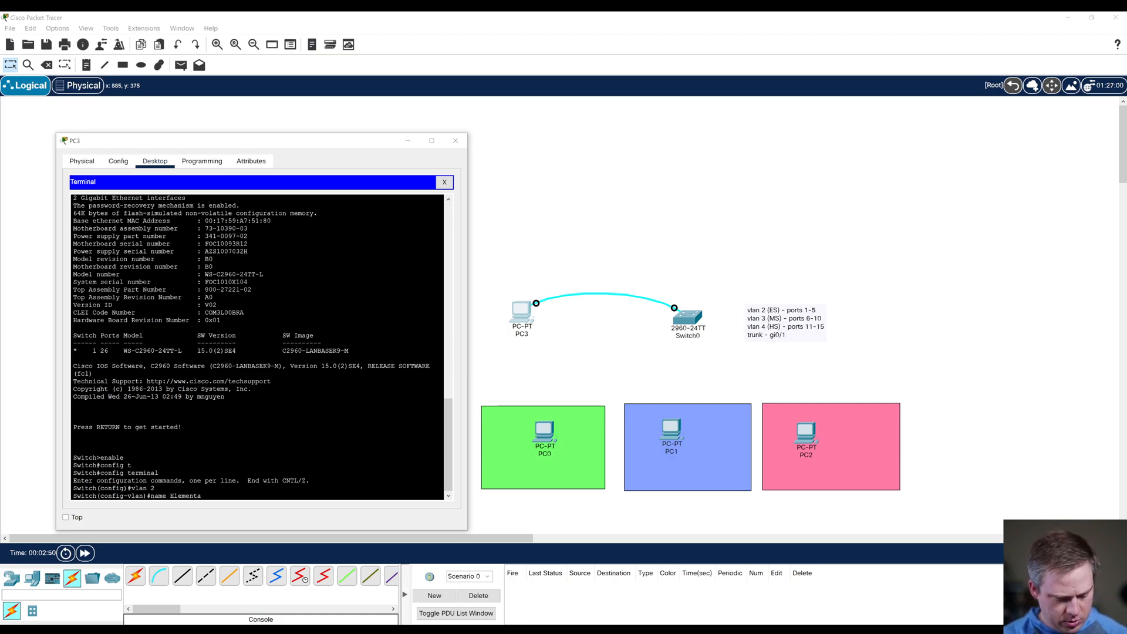
key("Return")
type("e")
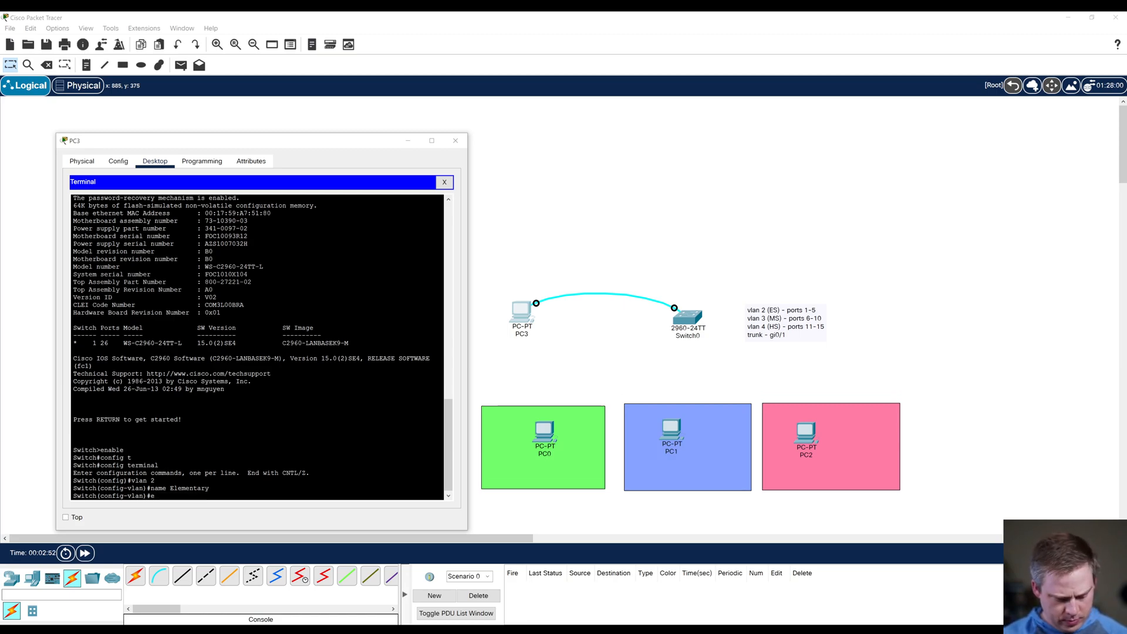
type("xit")
key("Return")
Step: Create vlan 3 on the switch, name it Middle and exit back to global configuration
type("vlan")
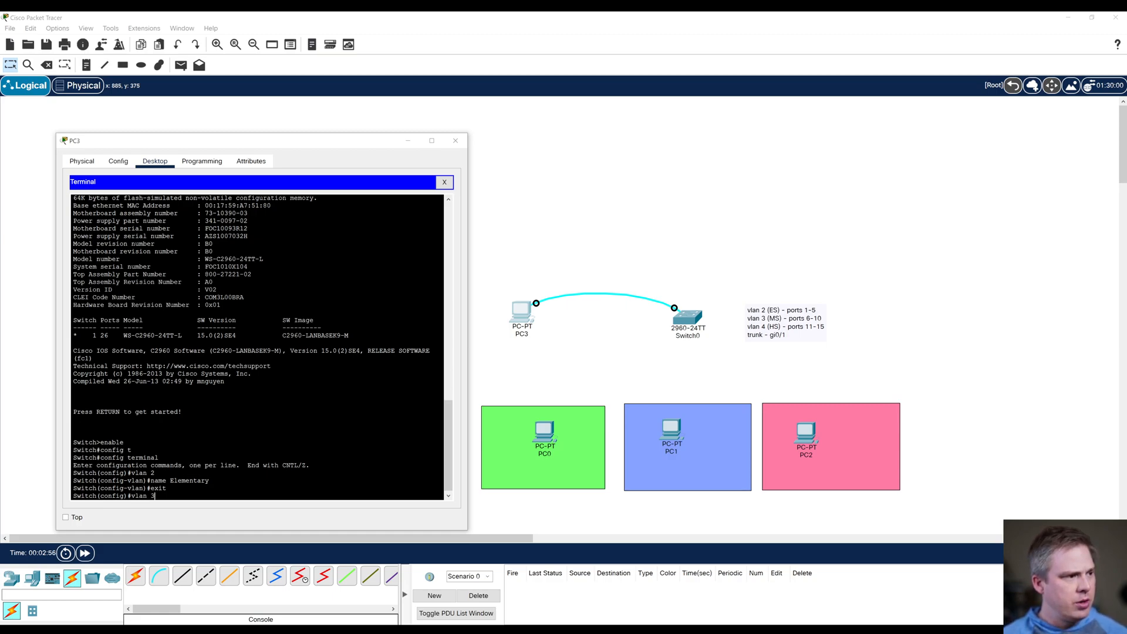
type(" 3")
key("Return")
type("name")
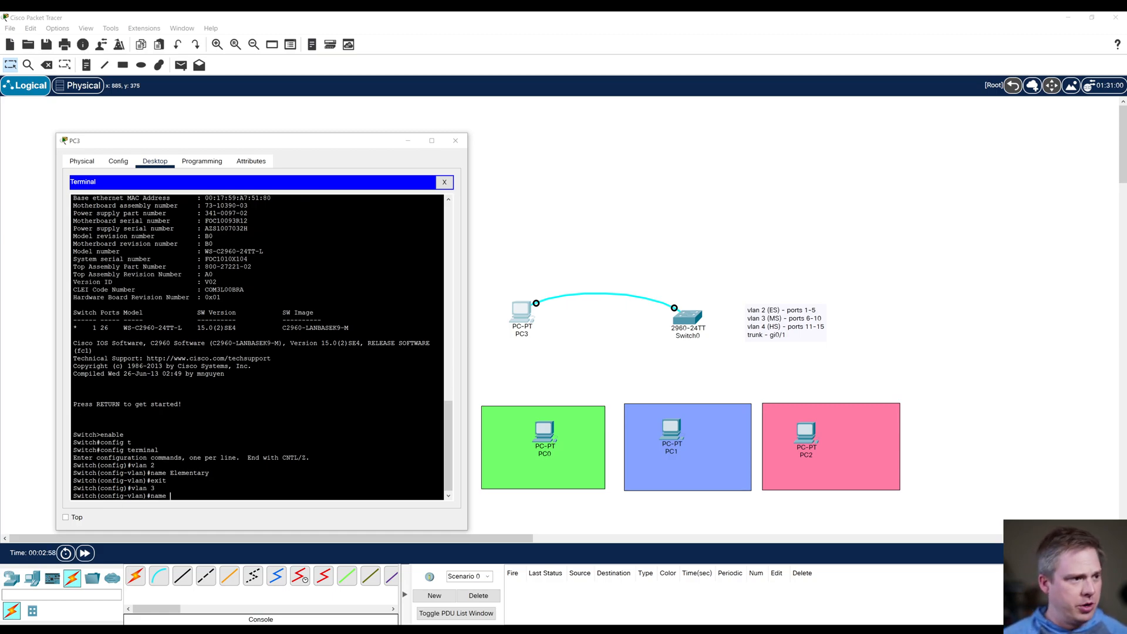
type(" Middle")
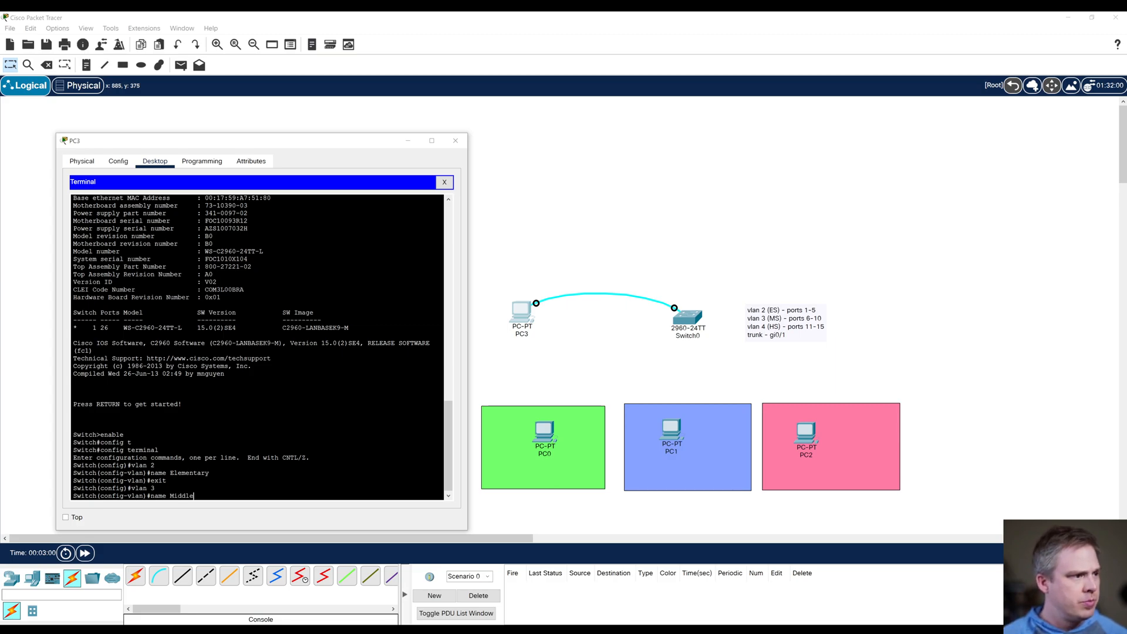
key("Return")
type("exit")
key("Return")
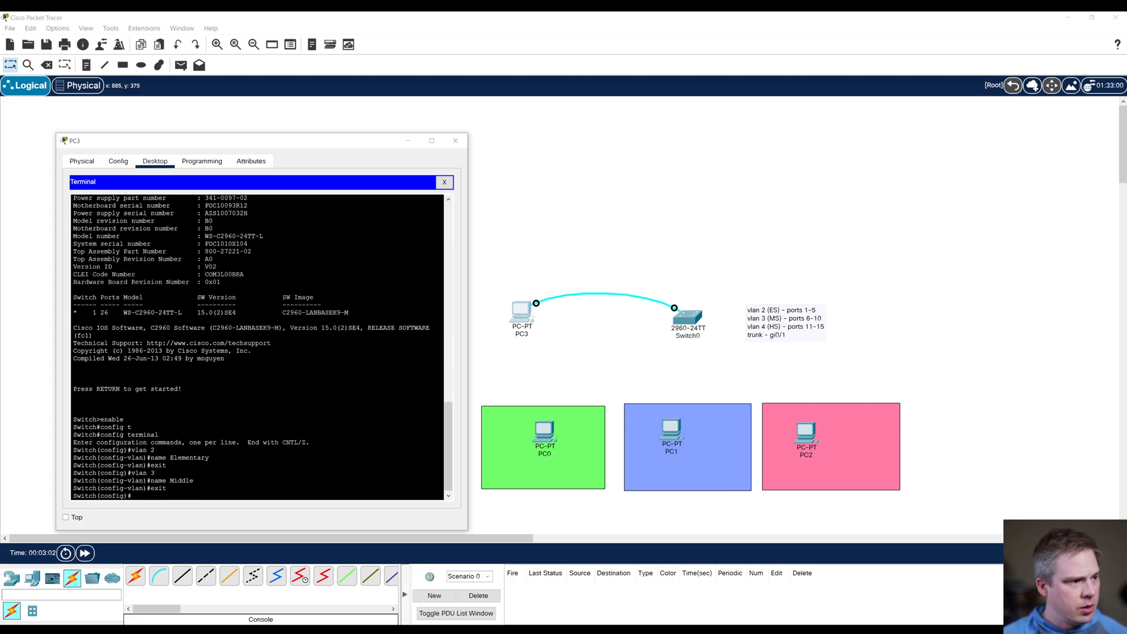
Step: Create vlan 4 on the switch, name it High and exit back to global configuration
type("vlan")
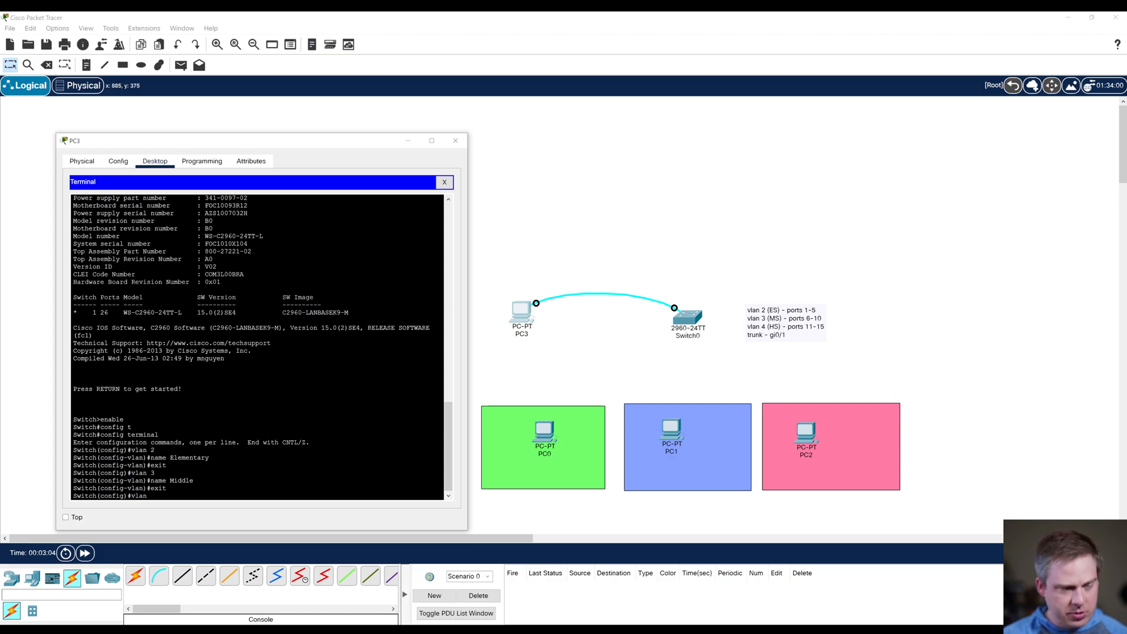
type(" 4")
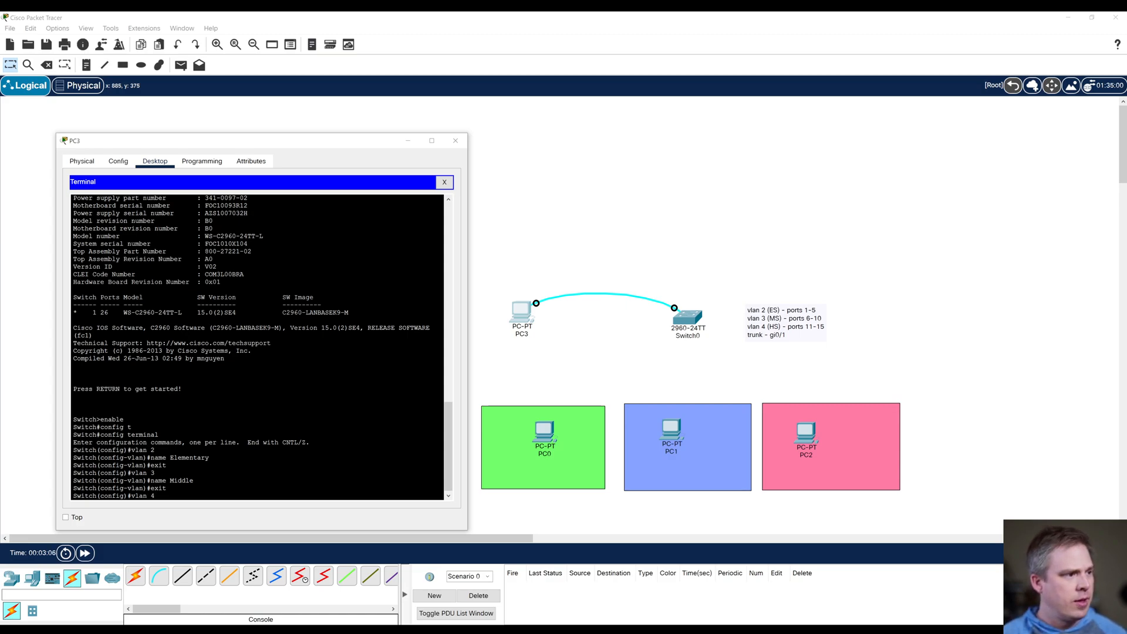
key("Return")
type("name High")
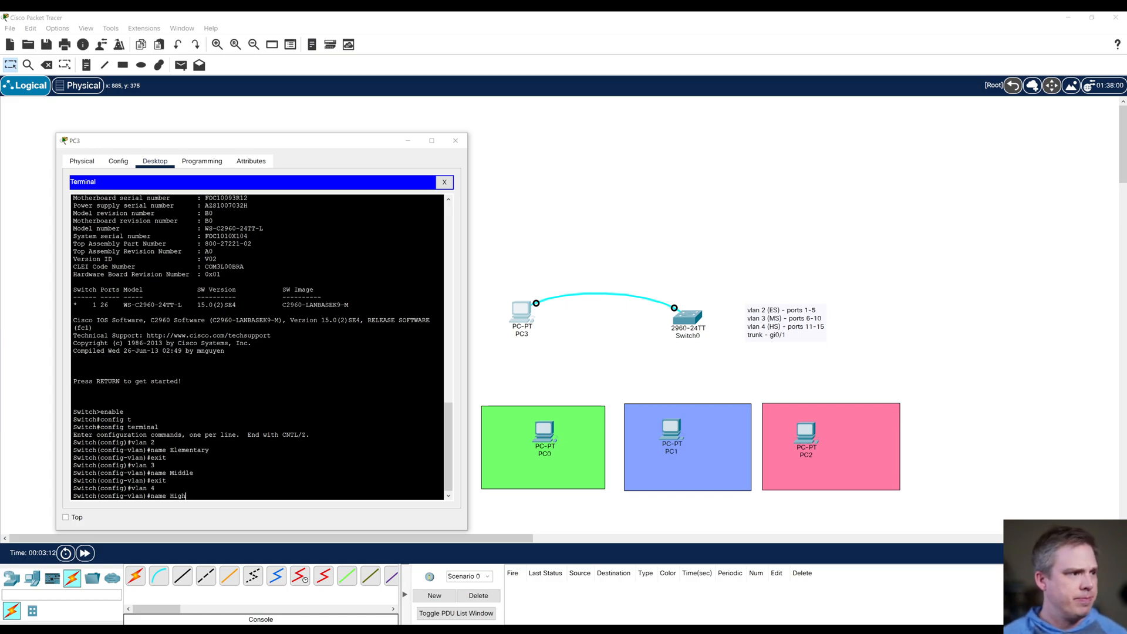
key("Return")
type("exit")
key("Return")
key("Return")
Step: Enter interface configuration for vlan 2 with int vlan 2 and list the commands available there
type("int")
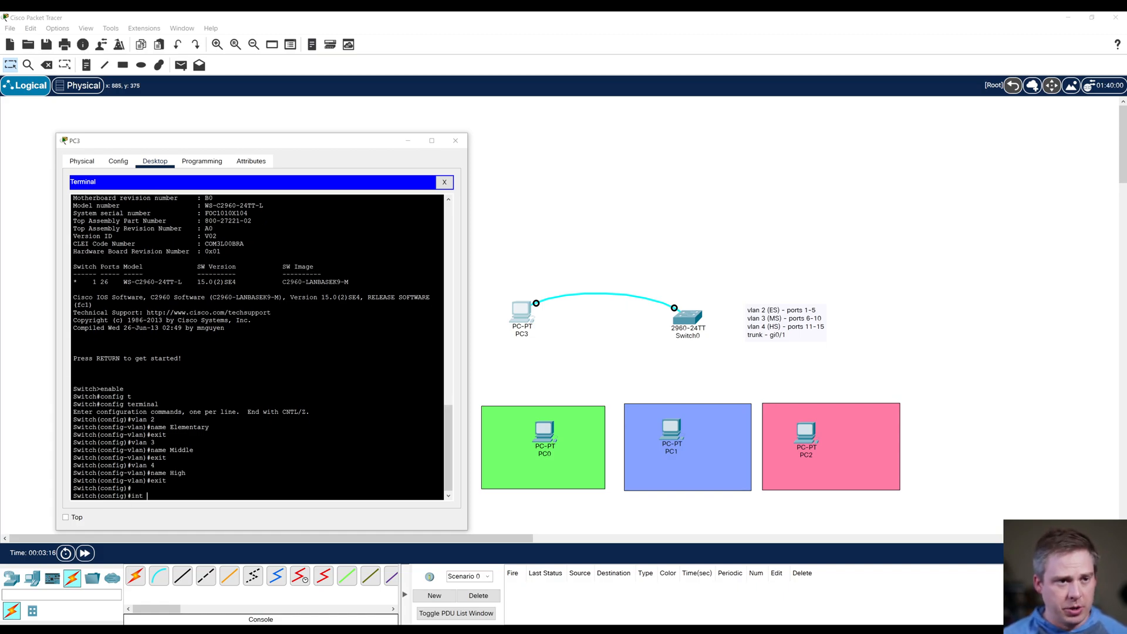
type(" vlan 2")
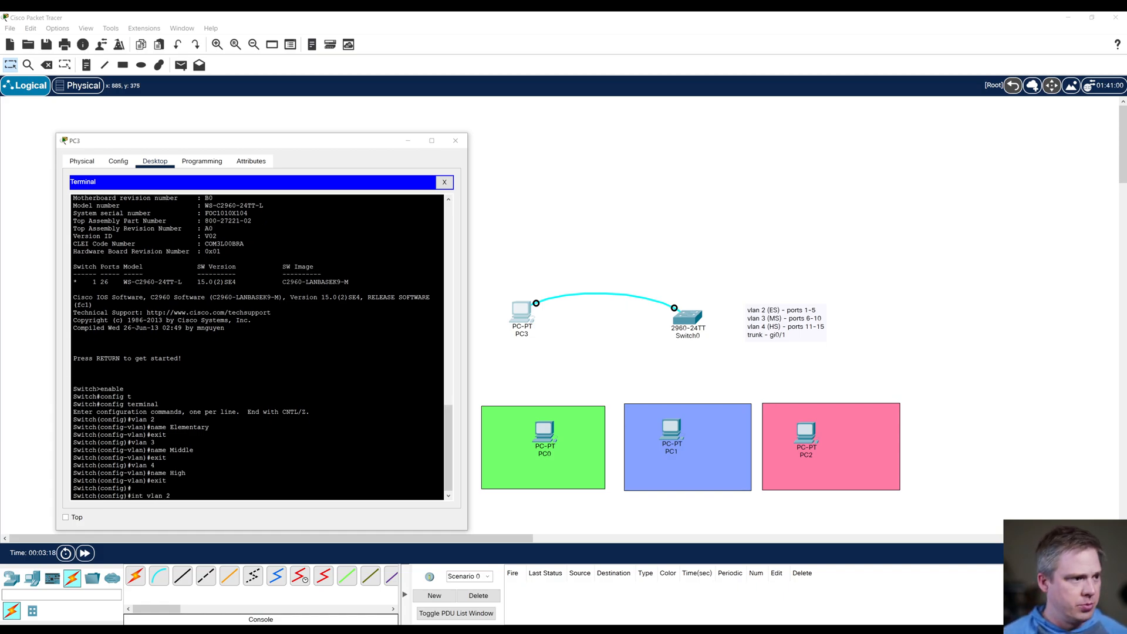
key("Return")
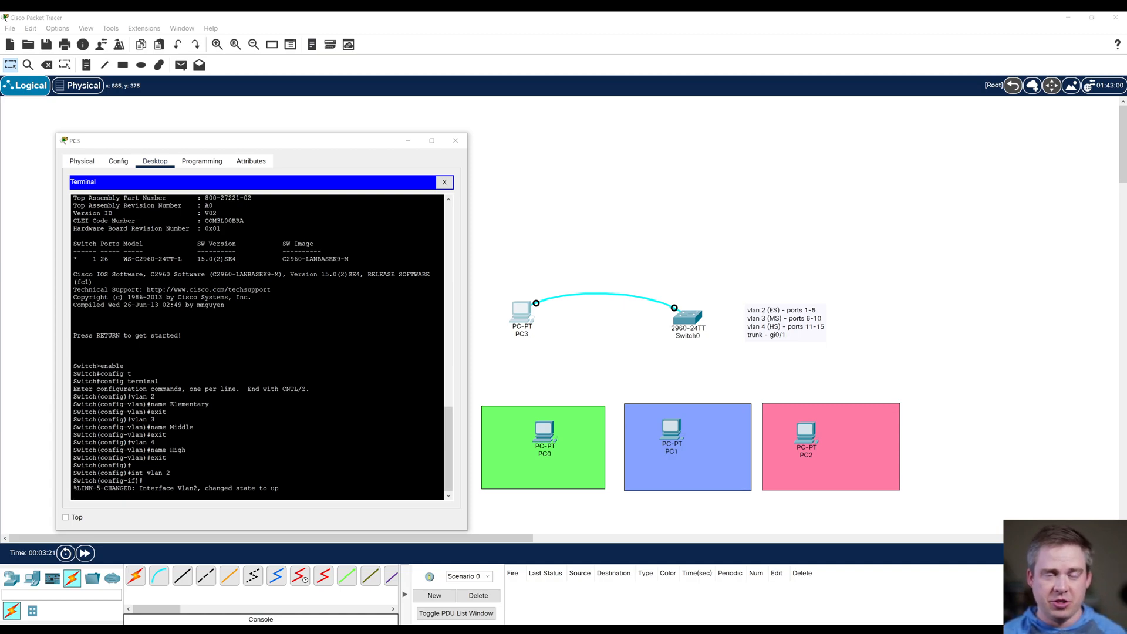
key("Return")
key("Return")
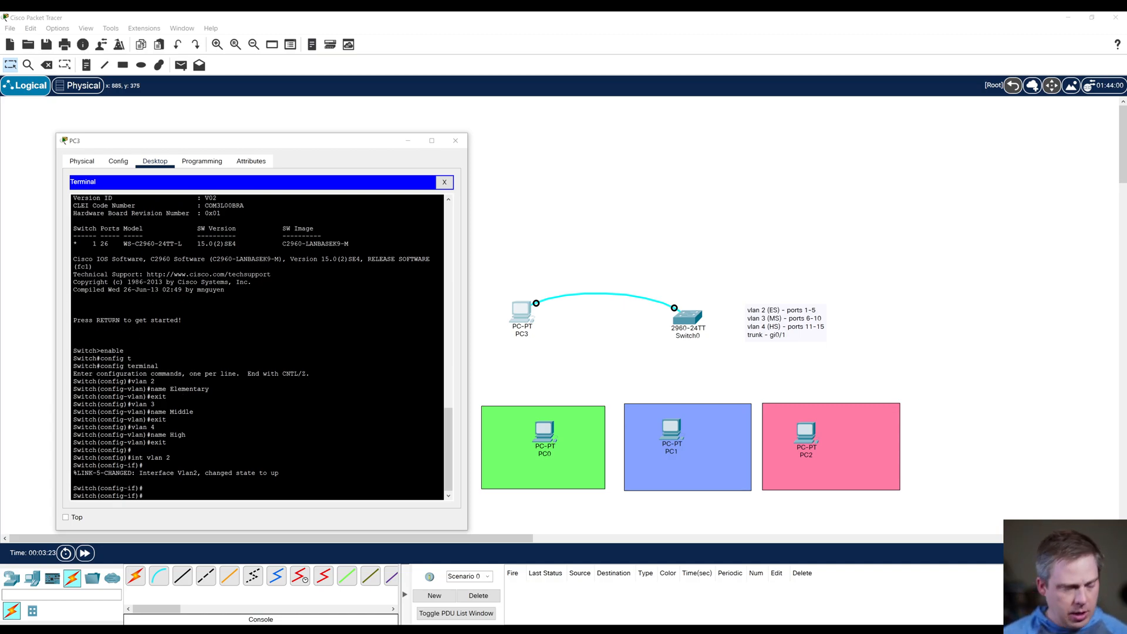
type("?")
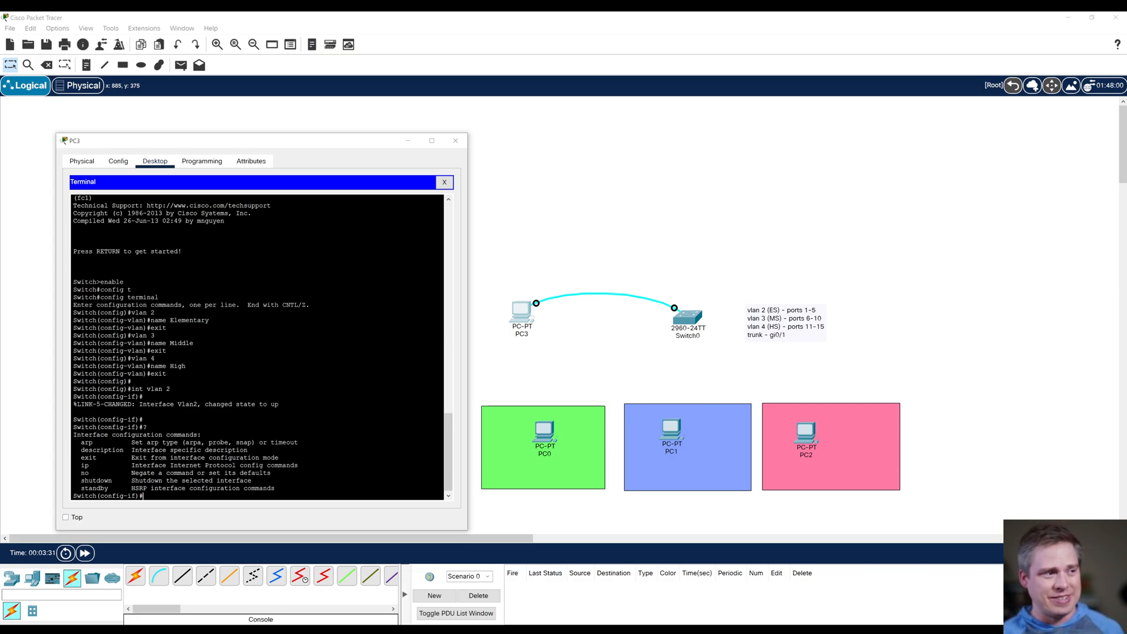
Step: Enable the vlan 2 interface with no shutdown and exit back to global configuration
type("no")
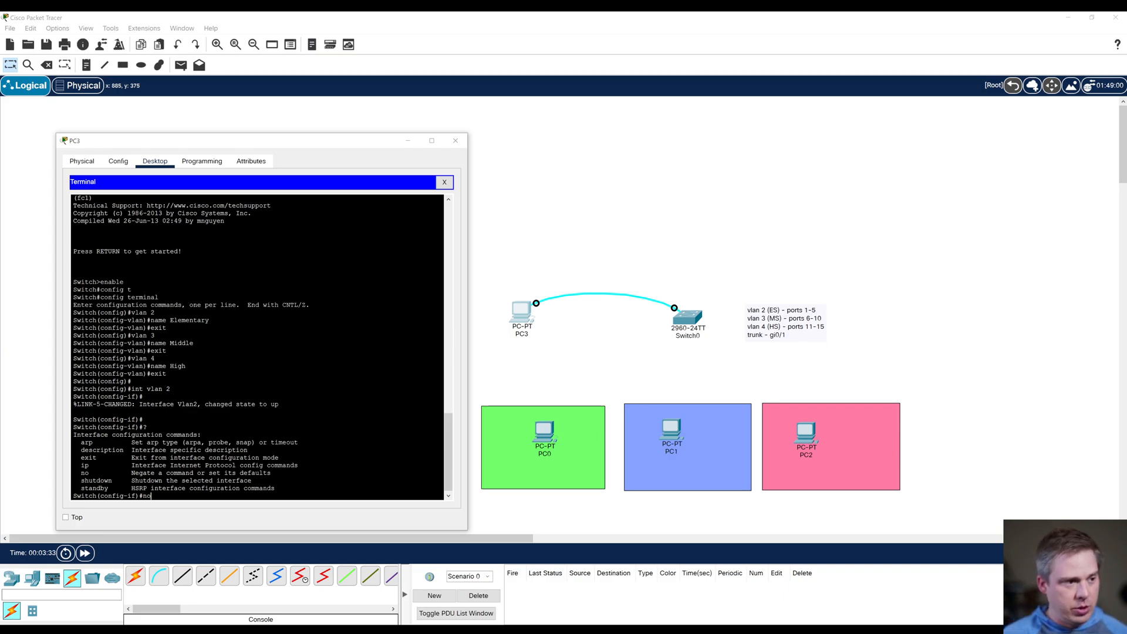
type(" shutdown")
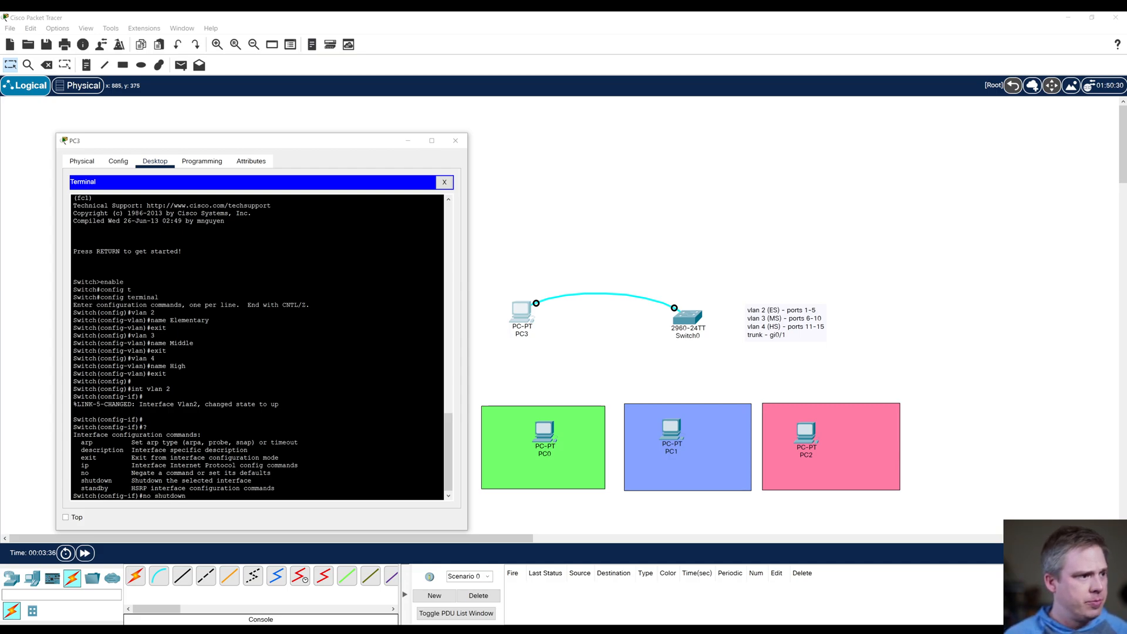
key("Return")
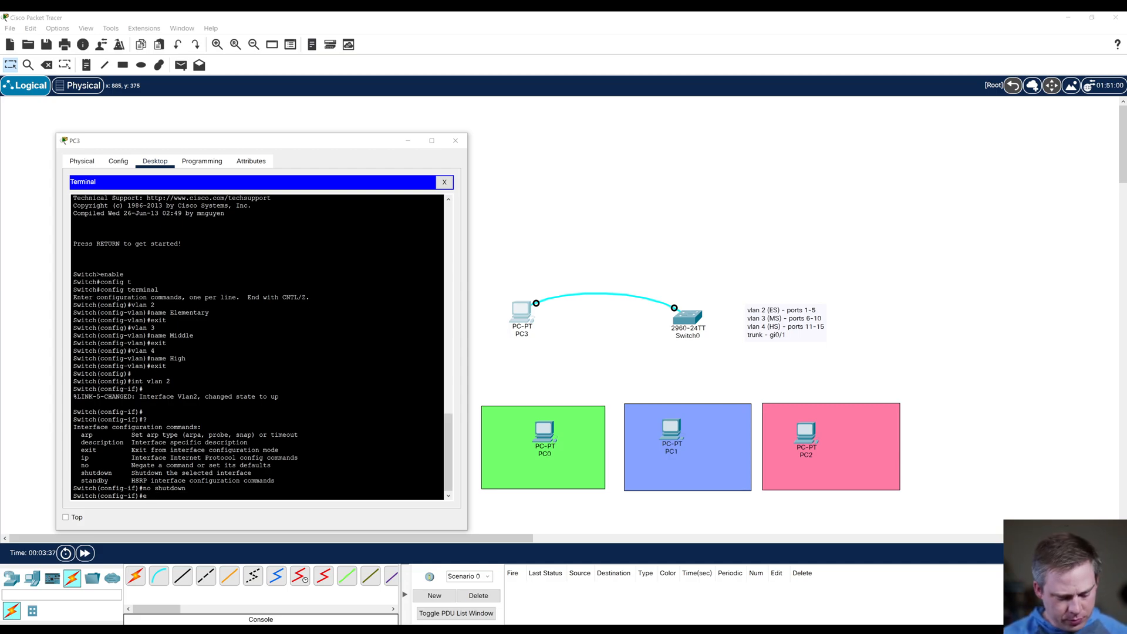
type("exit")
key("Return")
key("Return")
Step: Enable the vlan 3 interface with no shutdown and exit back to global configuration
type("in")
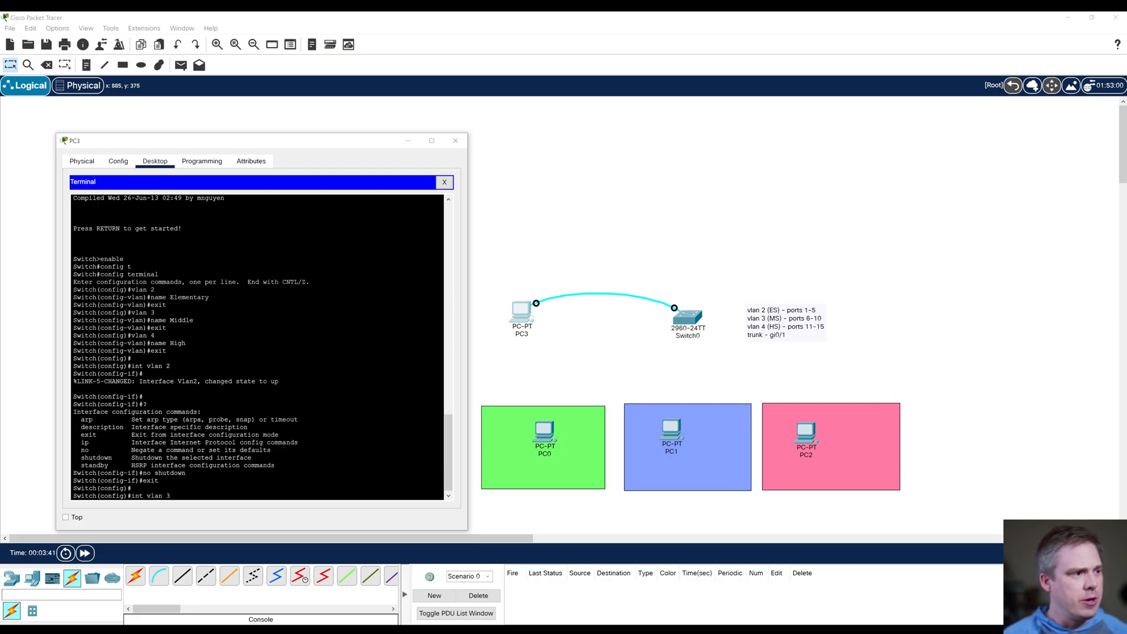
type("t vlan 3")
key("Return")
type("no shut down")
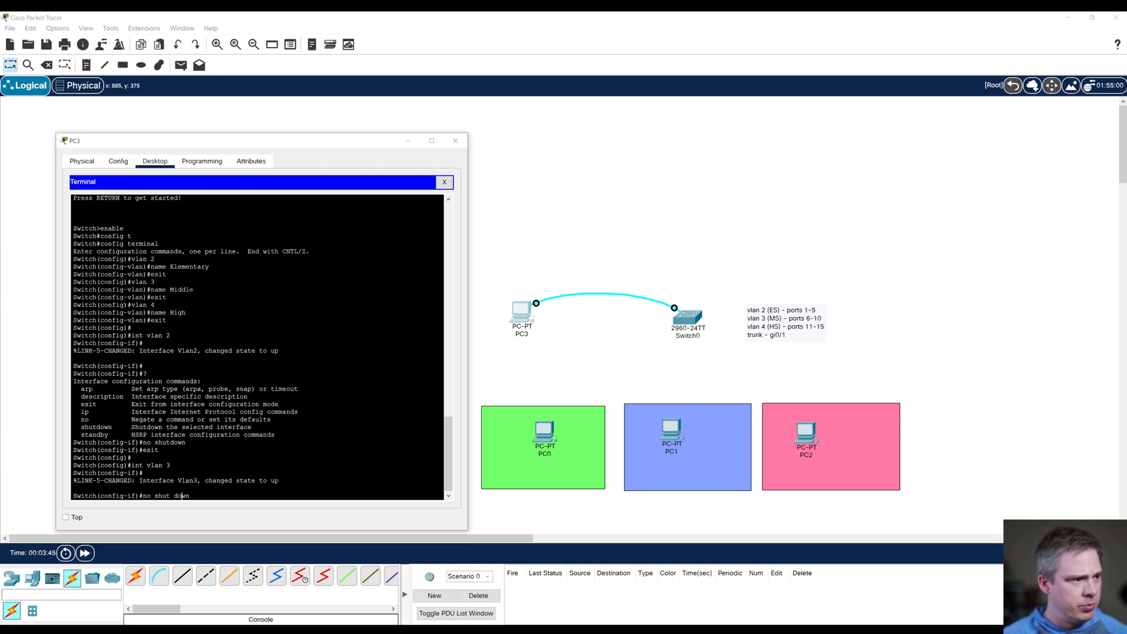
key("BackSpace")
key("Return")
type("exit")
key("Return")
Step: Enter the vlan 4 interface, enable it with no shutdown and exit back to global configuration
type("int")
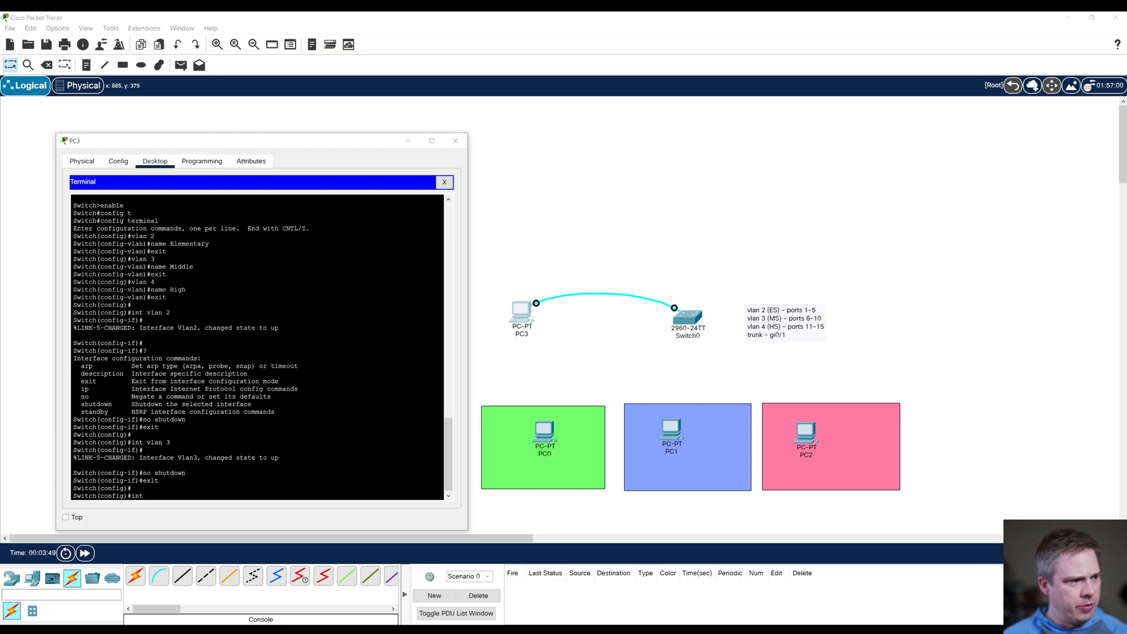
type(" vlan 4")
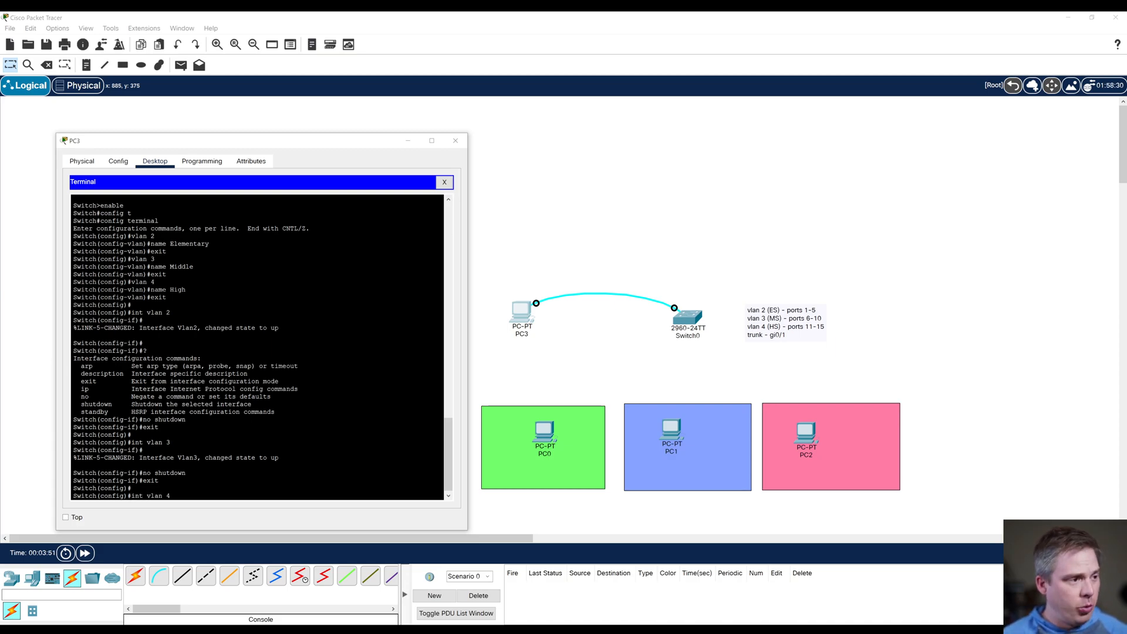
key("Return")
type("no shut")
key("Tab")
key("Return")
type("exit")
key("Return")
Step: Configure interface gi0/1 as a trunk port with switchport mode trunk
key("Return")
type("int gi0/1")
key("Return")
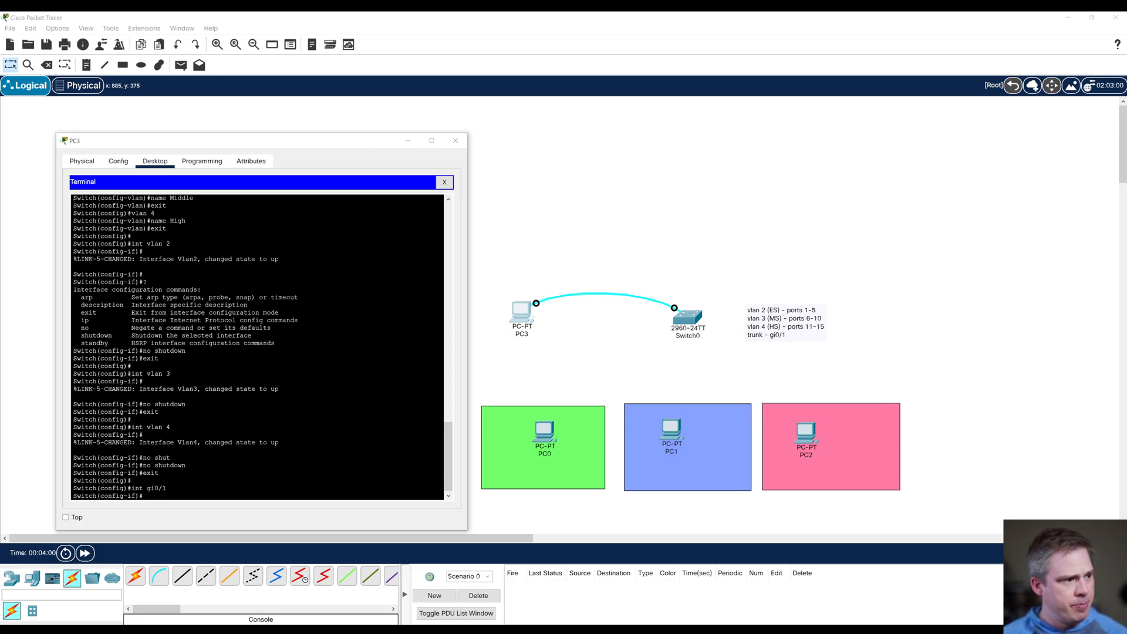
type("switchp")
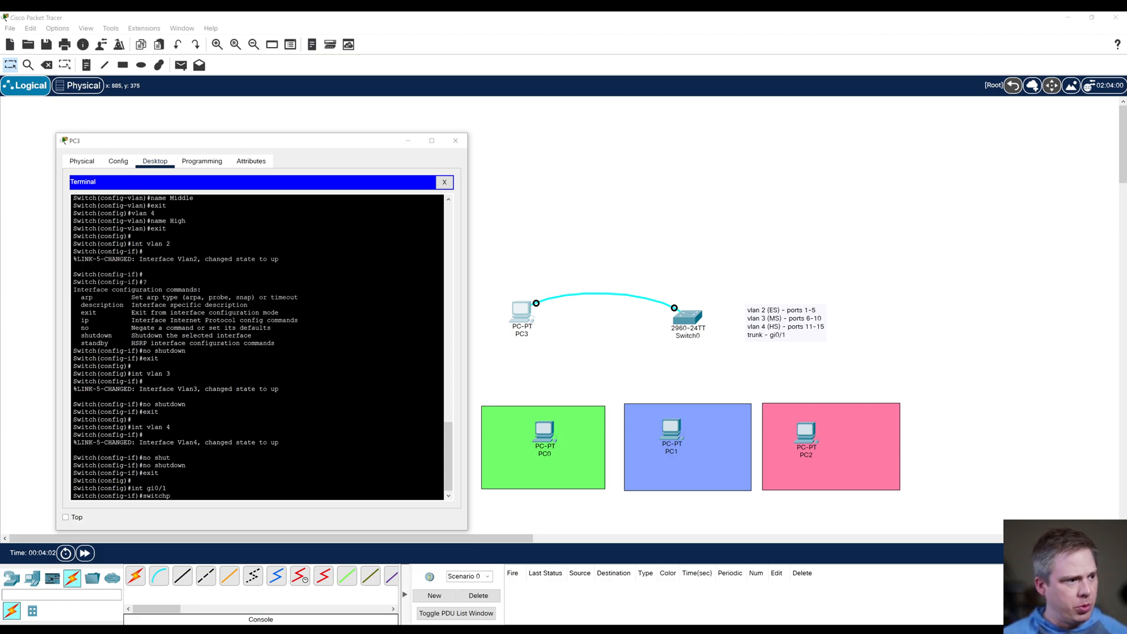
type("ort mode trunk")
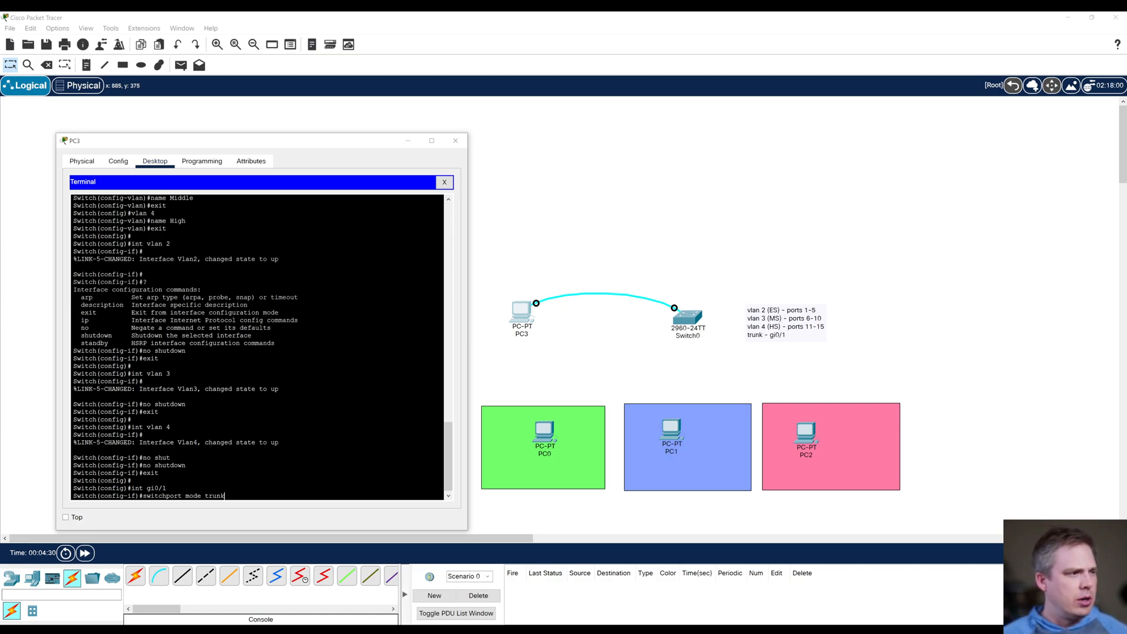
key("Return")
Step: Enable the gi0/1 trunk interface with no shutdown and exit back to global configuration
type("no shutdown")
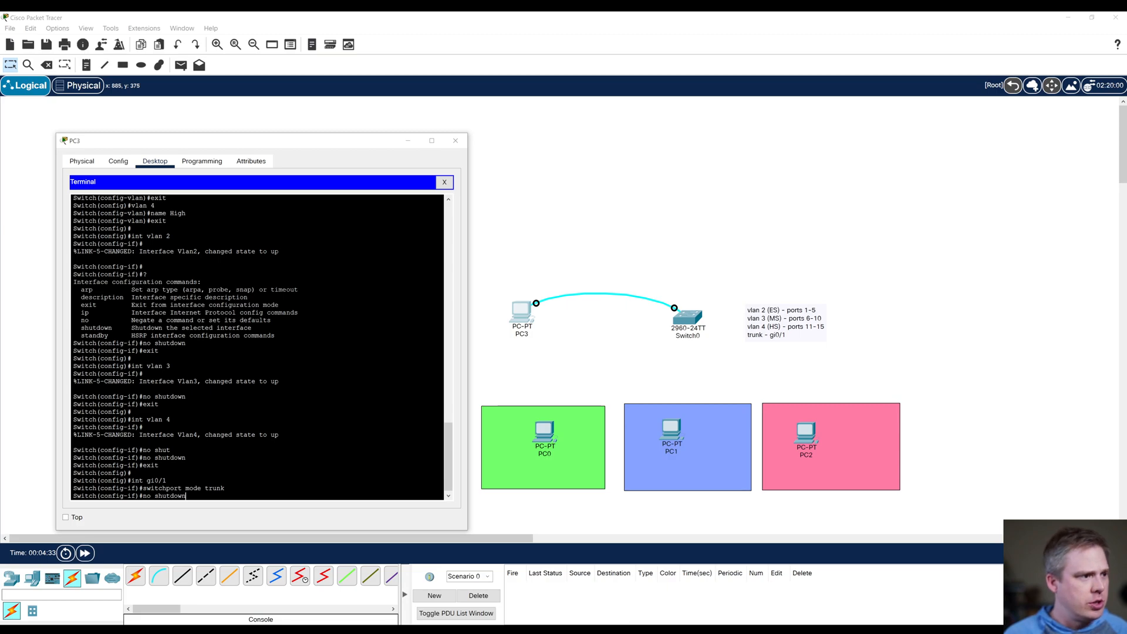
key("Return")
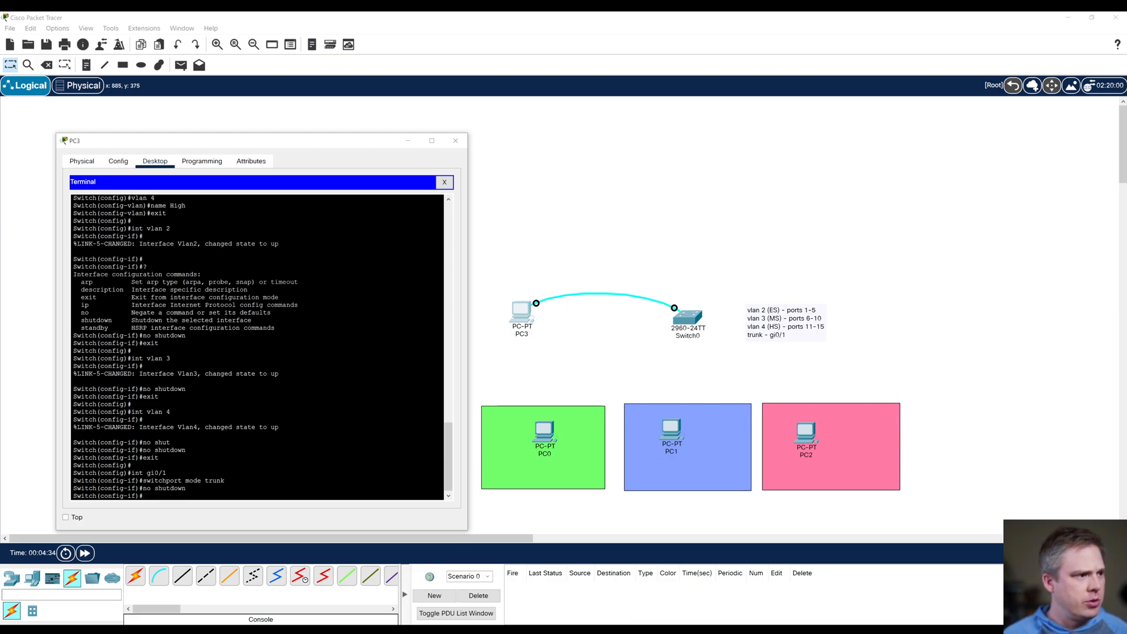
type("exit")
key("Return")
key("Return")
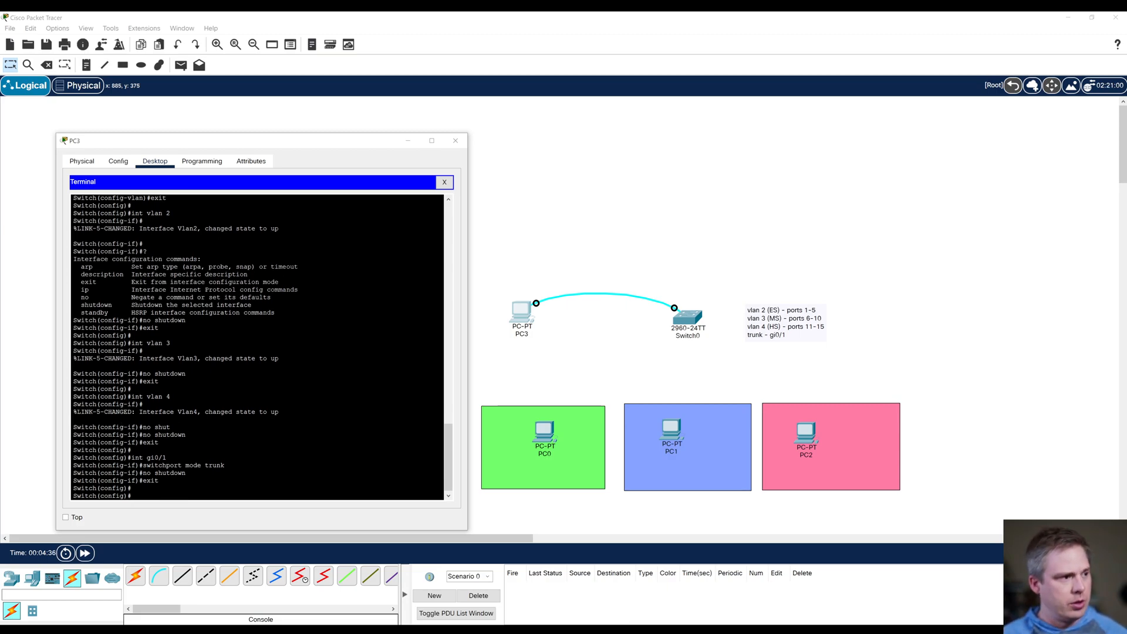
Step: Assign the port range fa0/1-5 to vlan 2 with switchport access vlan 2 and exit back to global configuration
type("int range")
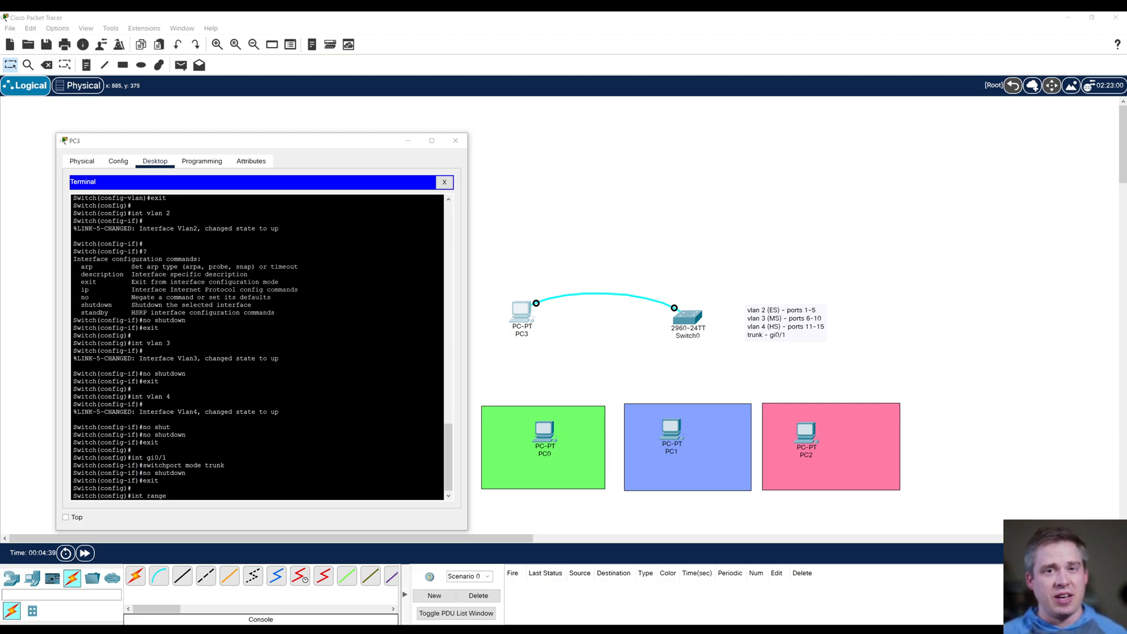
type(" f")
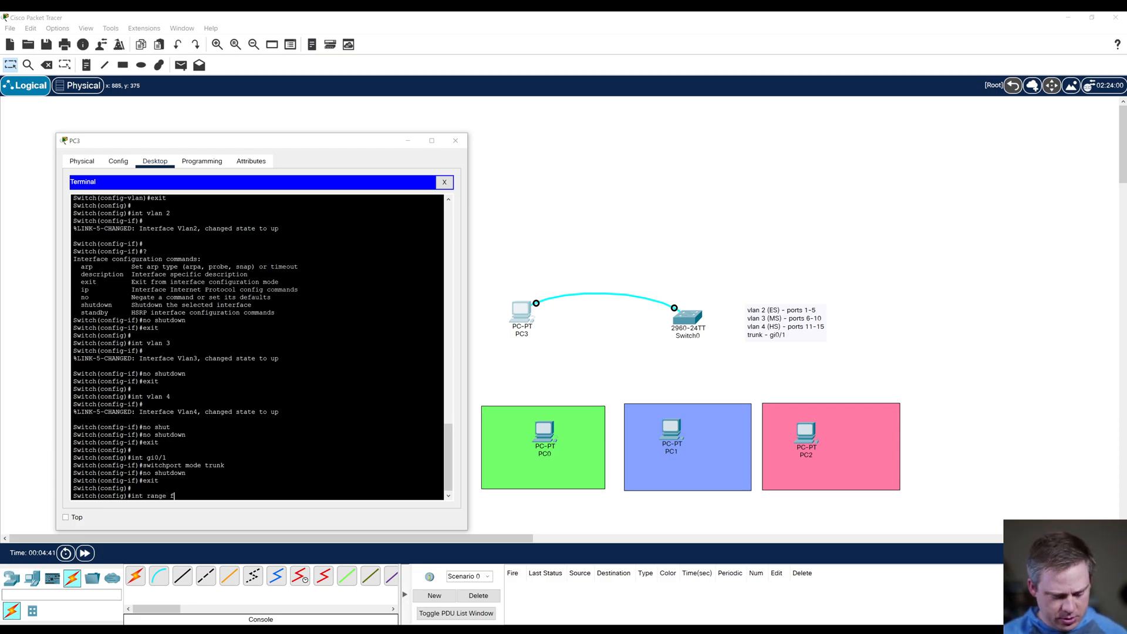
type("a0/1")
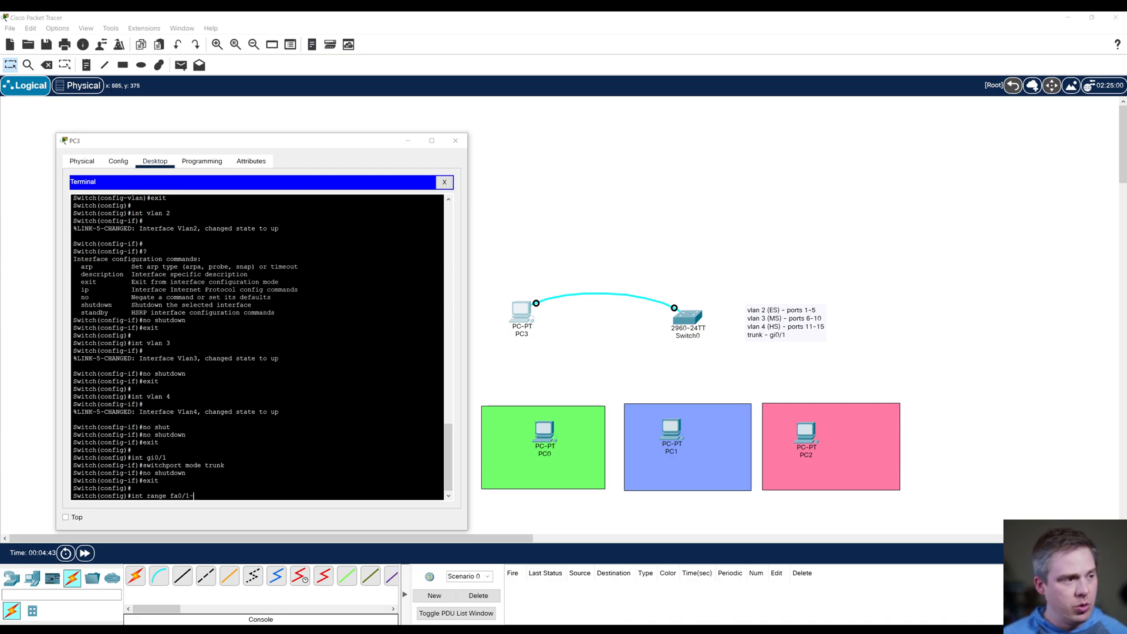
type("-5")
key("Return")
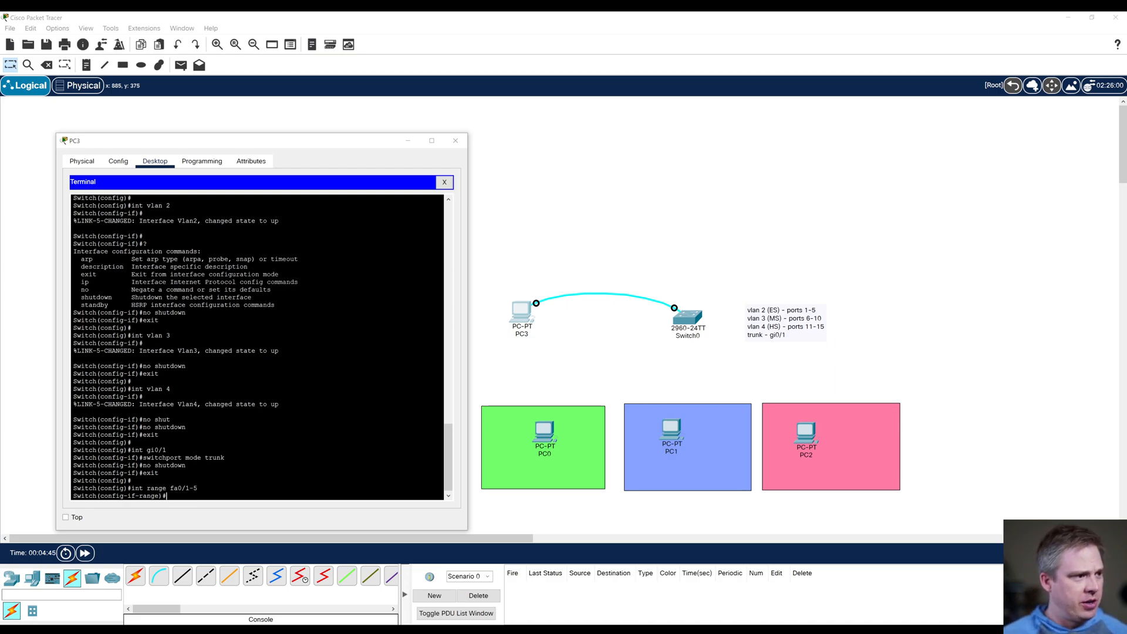
type("switchpo")
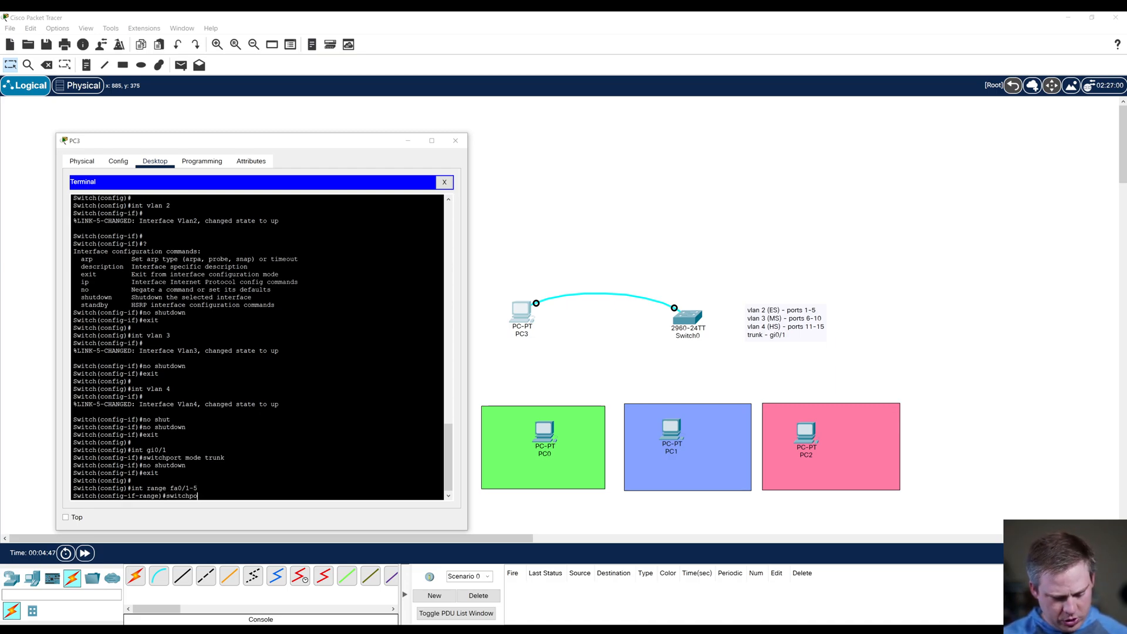
type("rt access vlan ")
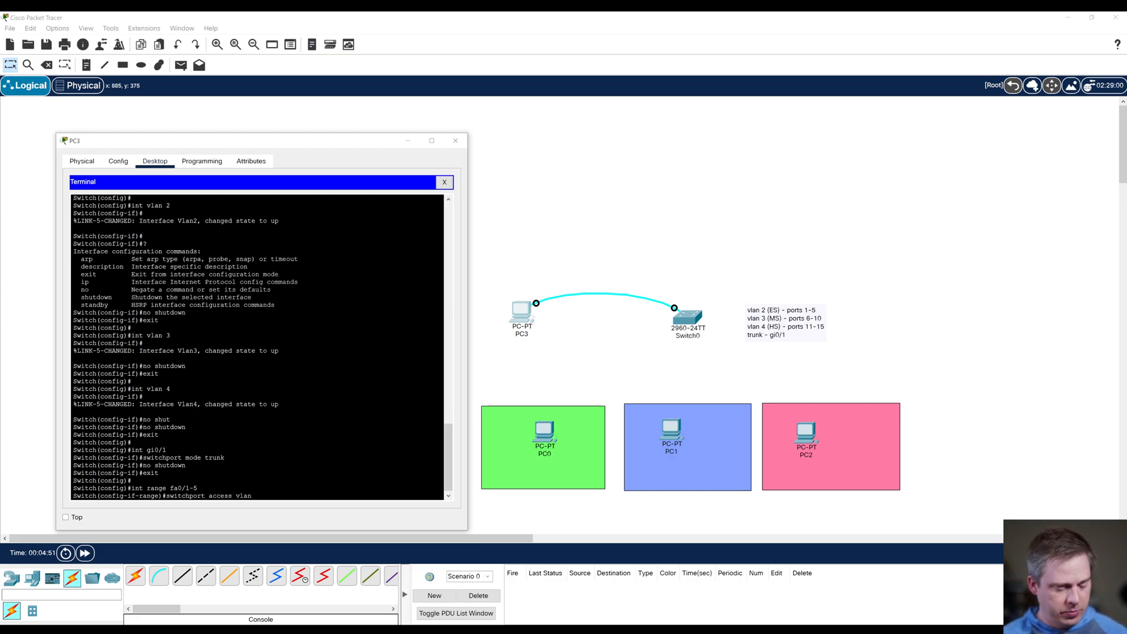
type("2")
key("Return")
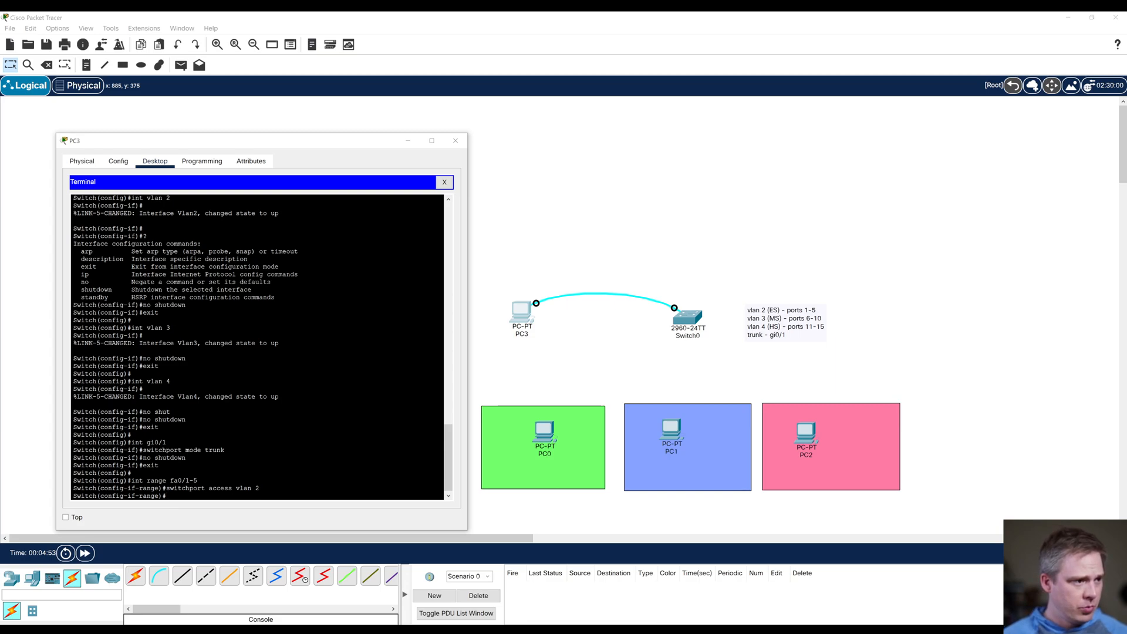
type("exi")
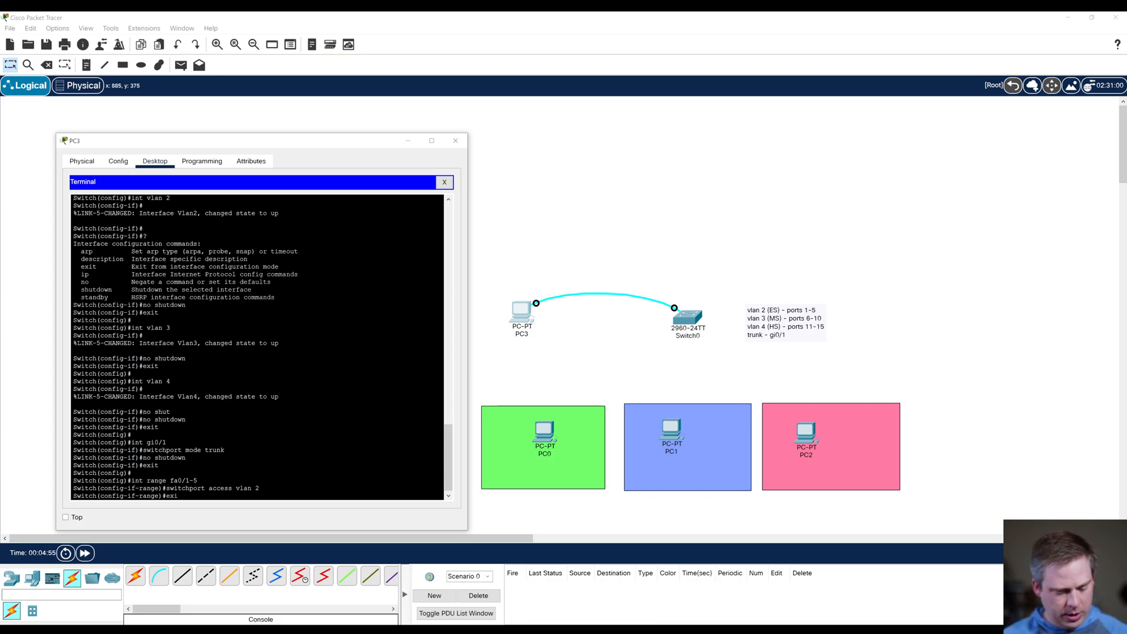
type("t")
key("Return")
Step: Enter interface configuration for the port range fa0/6-10 and enable the ports with no shutdown
type("switchport access vlan 2")
key("Up")
key("Left")
key("Left")
key("BackSpace")
type("6")
key("BackSpace")
type("11")
key("BackSpace")
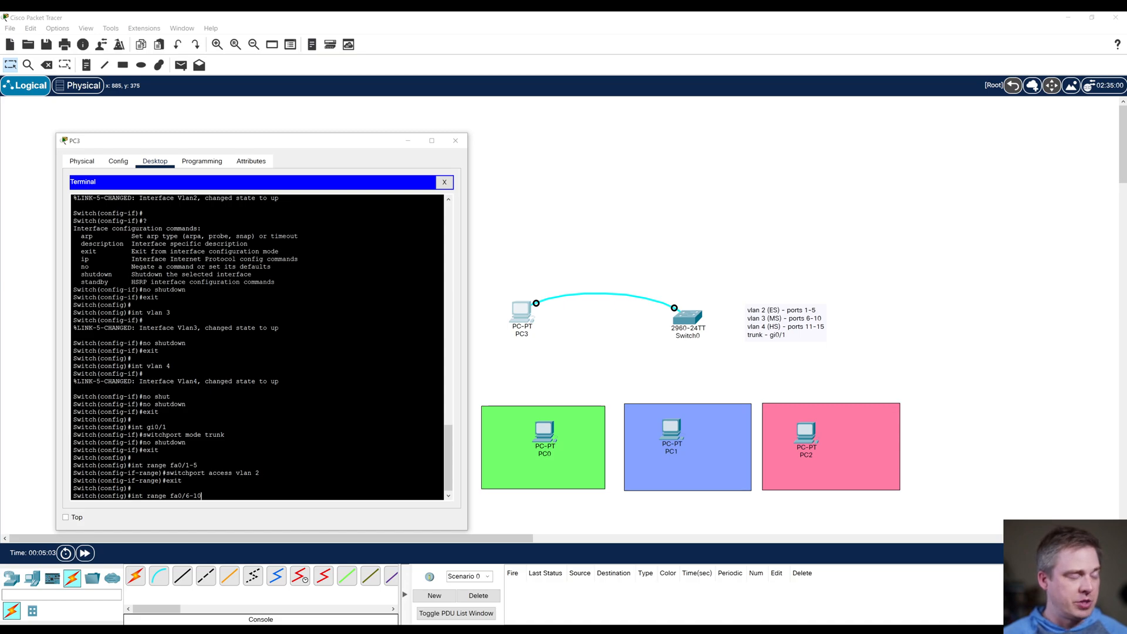
key("Return")
type("no shutdown")
key("Return")
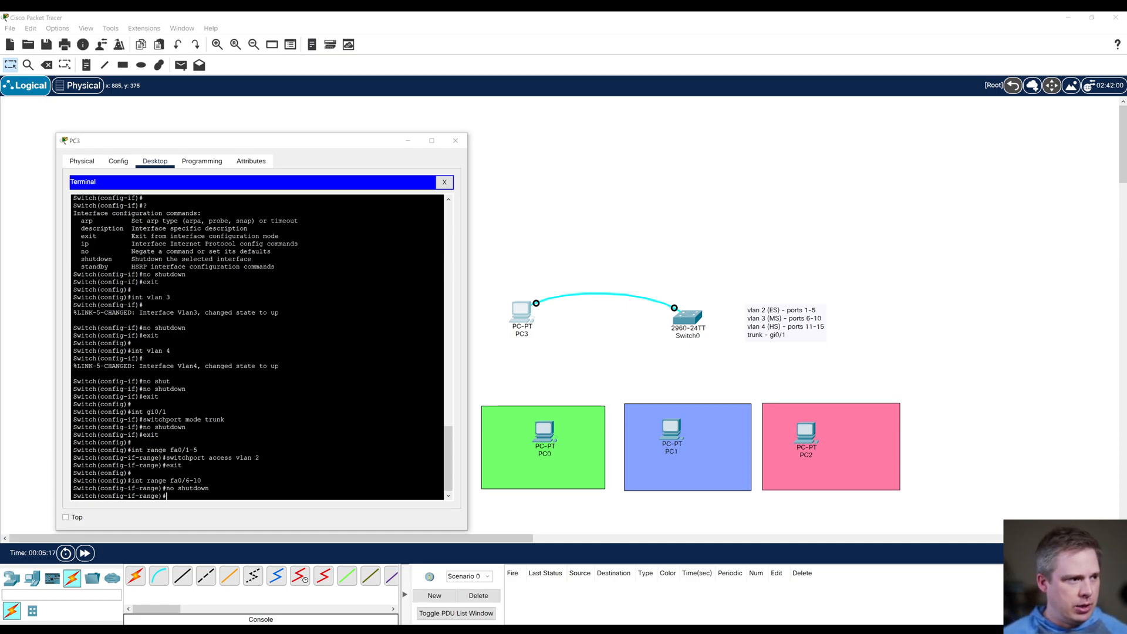
Step: Assign ports fa0/6-10 to vlan 3 with switchport access vlan 3 and exit back to global configuration
type("switchp")
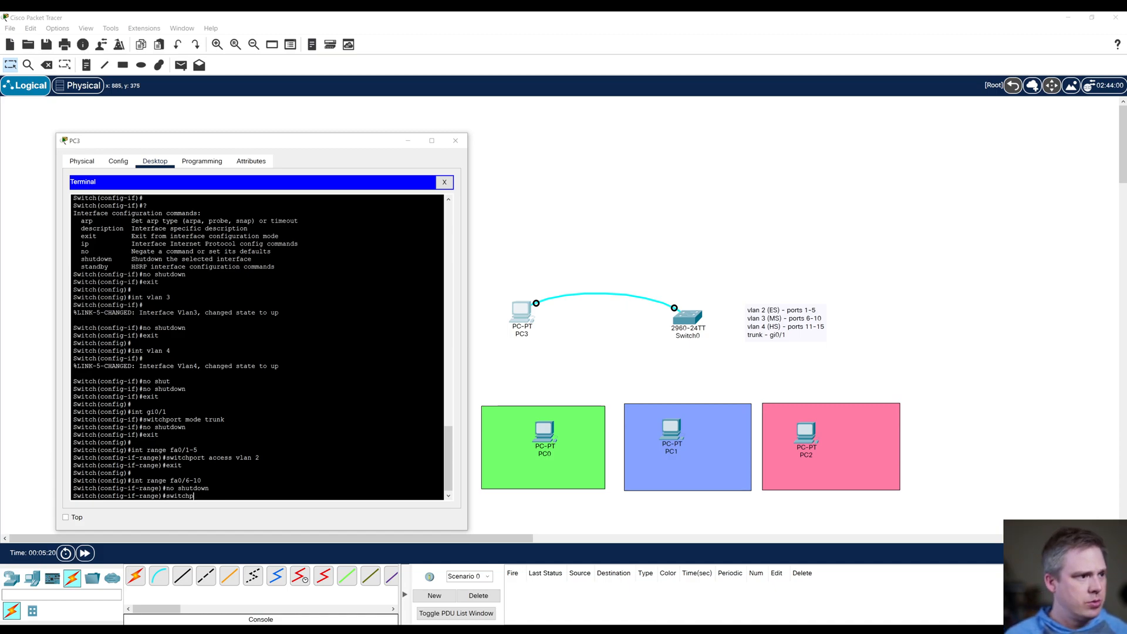
type("ort access vlan")
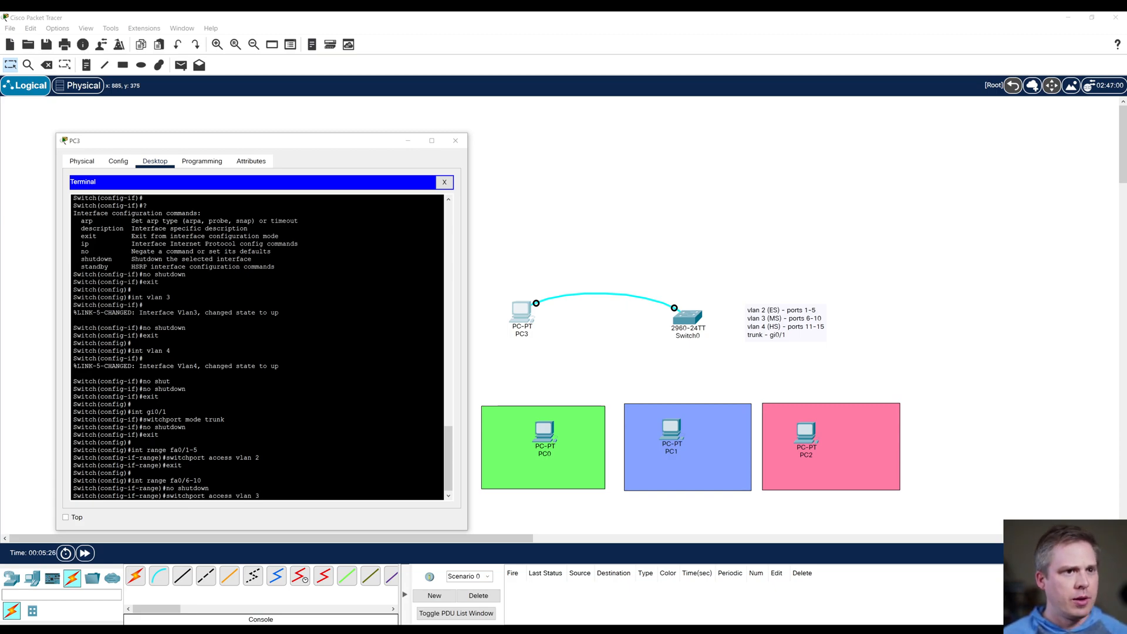
type(" 3")
key("Return")
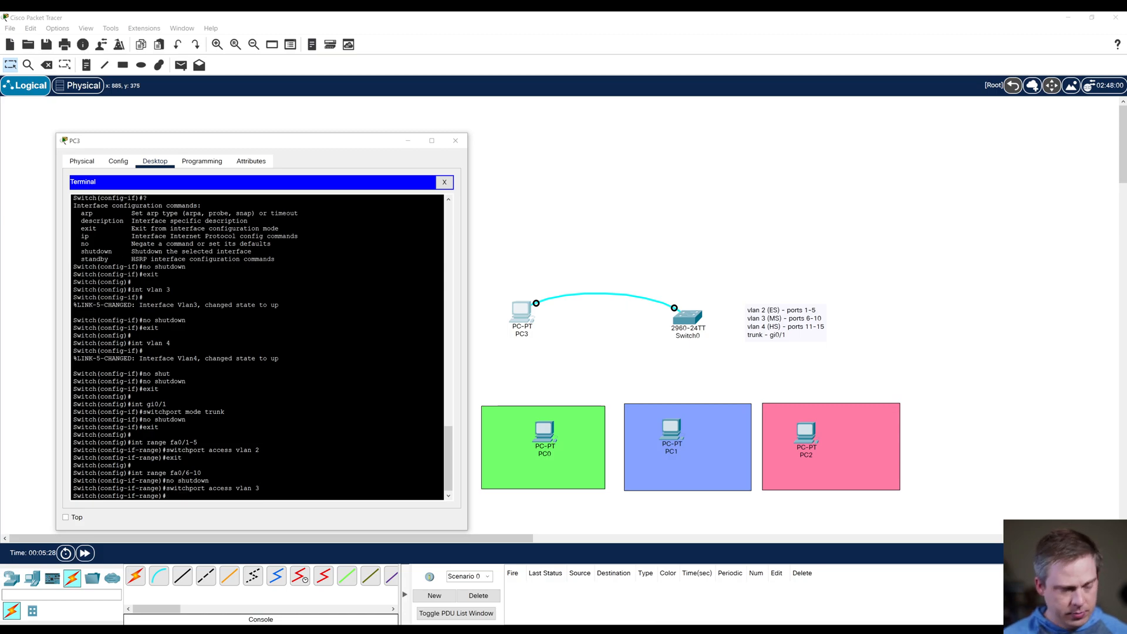
type("exit")
key("Return")
key("Return")
Step: Enter interface configuration for the port range fa0/11-15 and enable the ports with no shut
type("int range fa0/11")
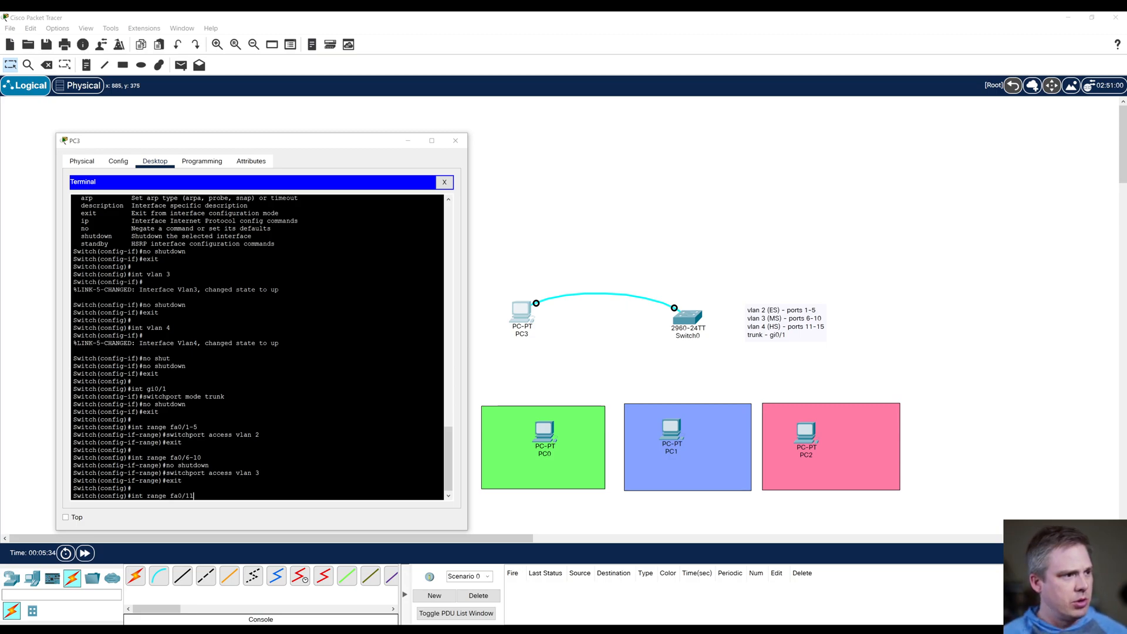
type("-15")
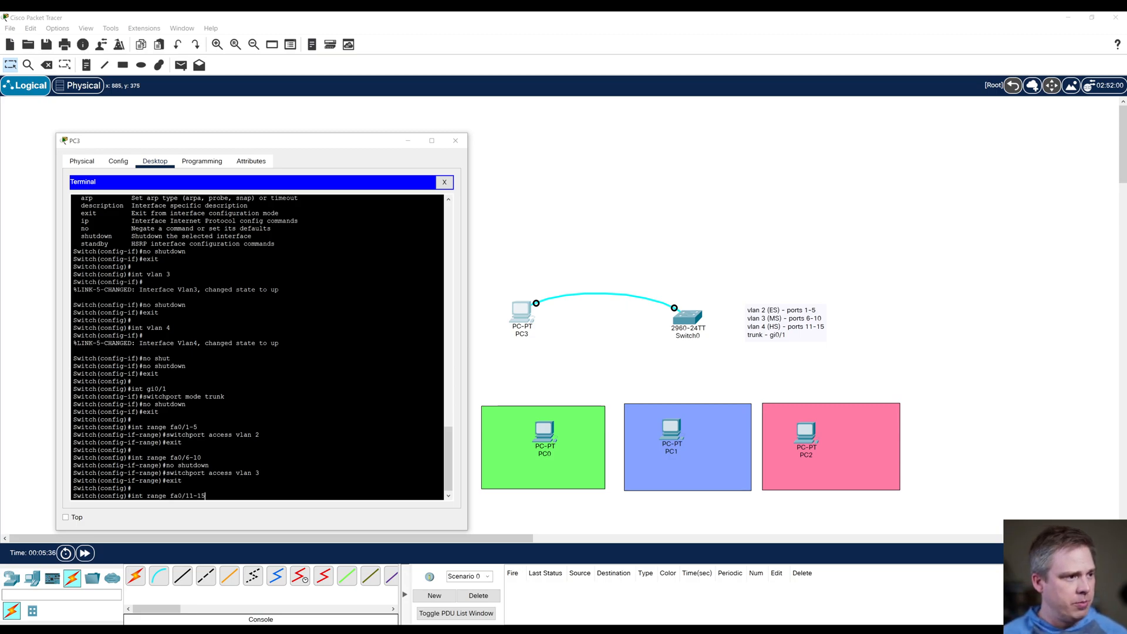
key("Return")
type("no shut")
key("Return")
key("Return")
Step: Assign ports fa0/11-15 to vlan 4 with switchport access vlan 4 and exit back to global configuration
type("switch")
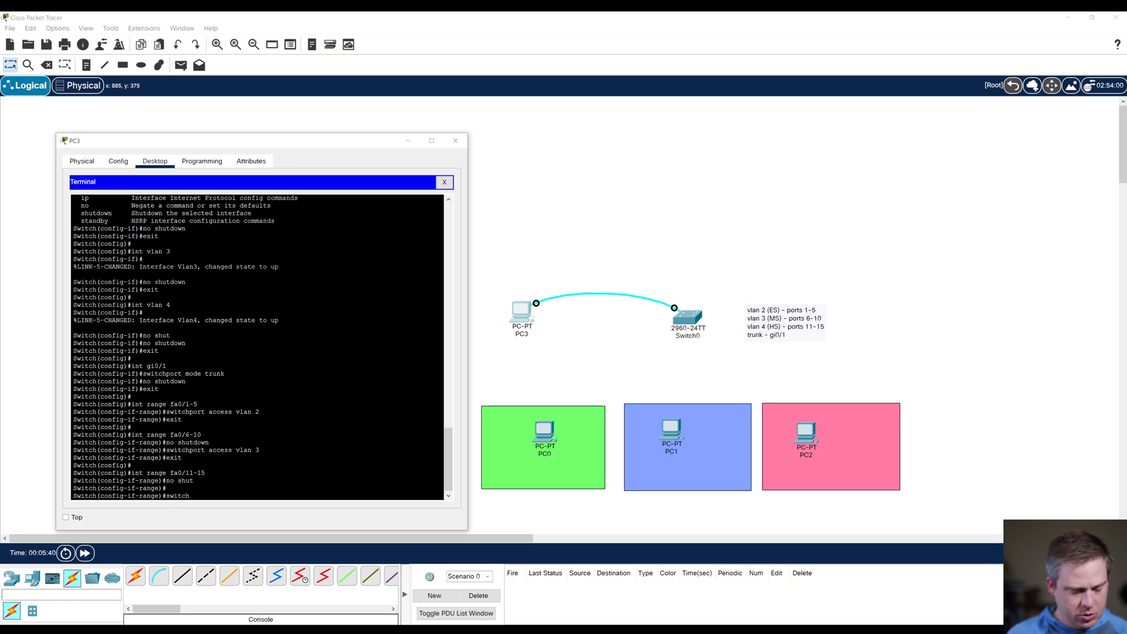
type("port access")
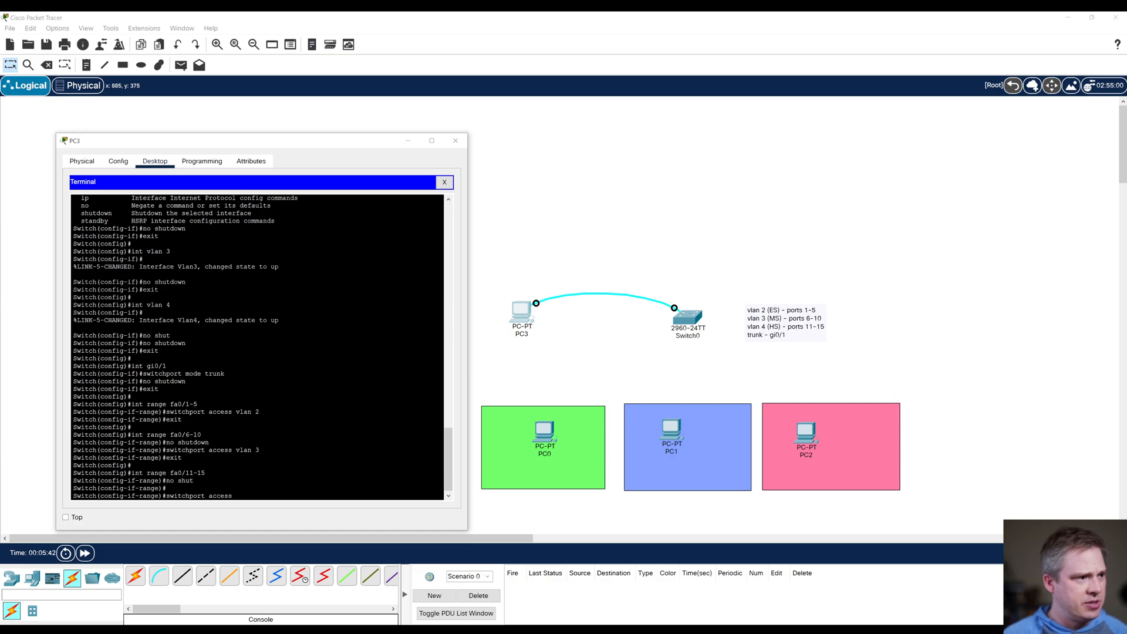
type(" vlan")
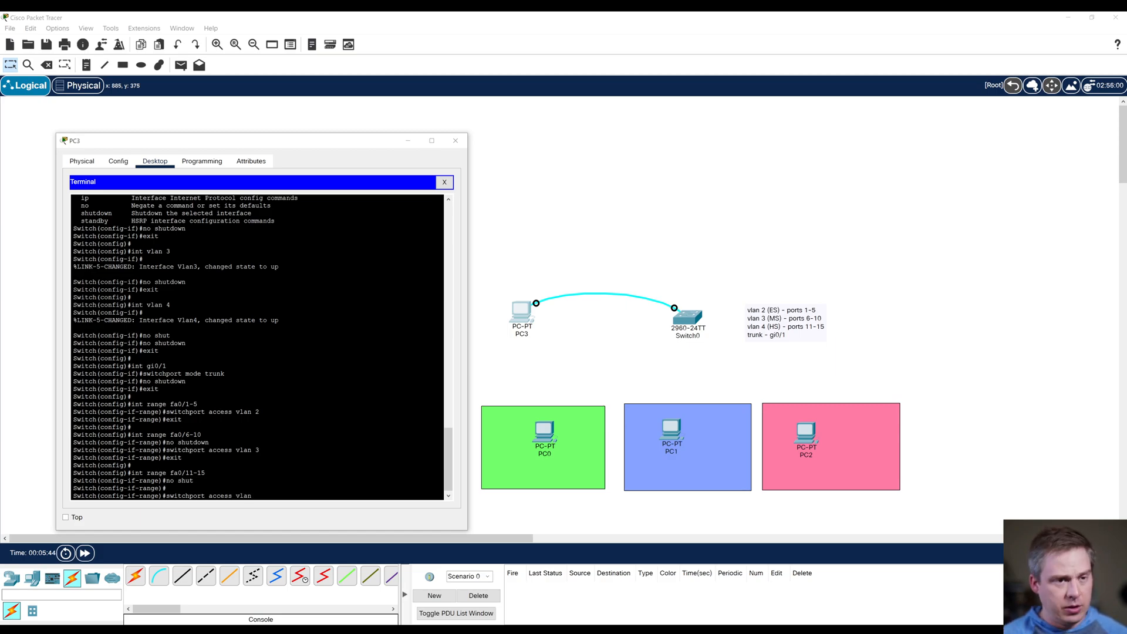
type(" 4")
key("Return")
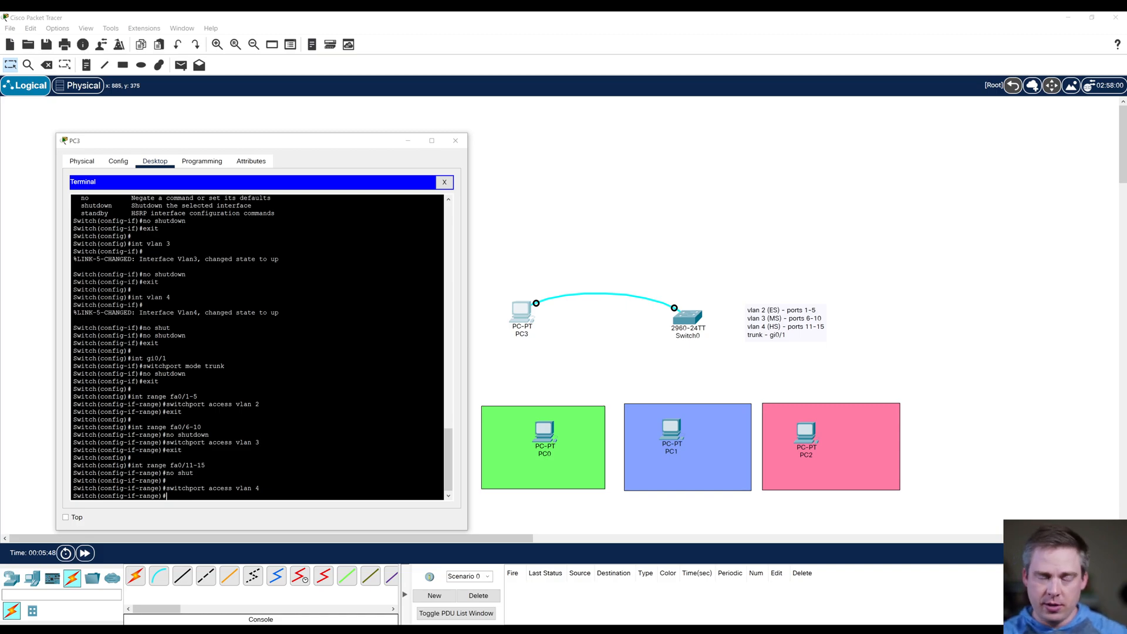
type("exit")
key("Return")
key("Return")
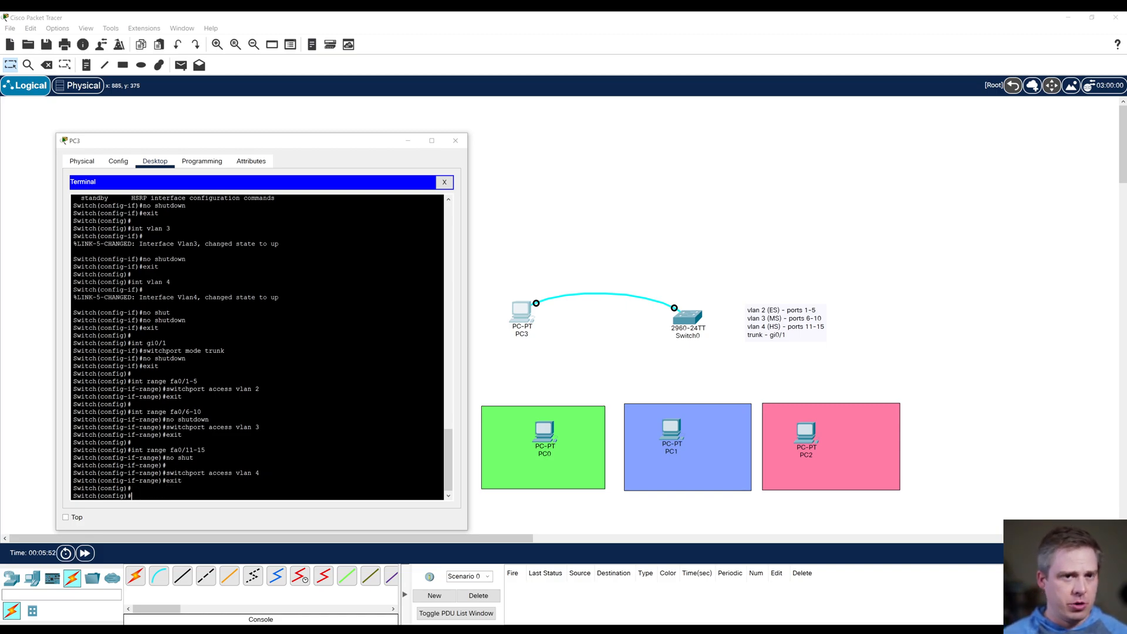
Step: Enable the port range fa0/1-5 with no shut and exit back to global configuration
type("int")
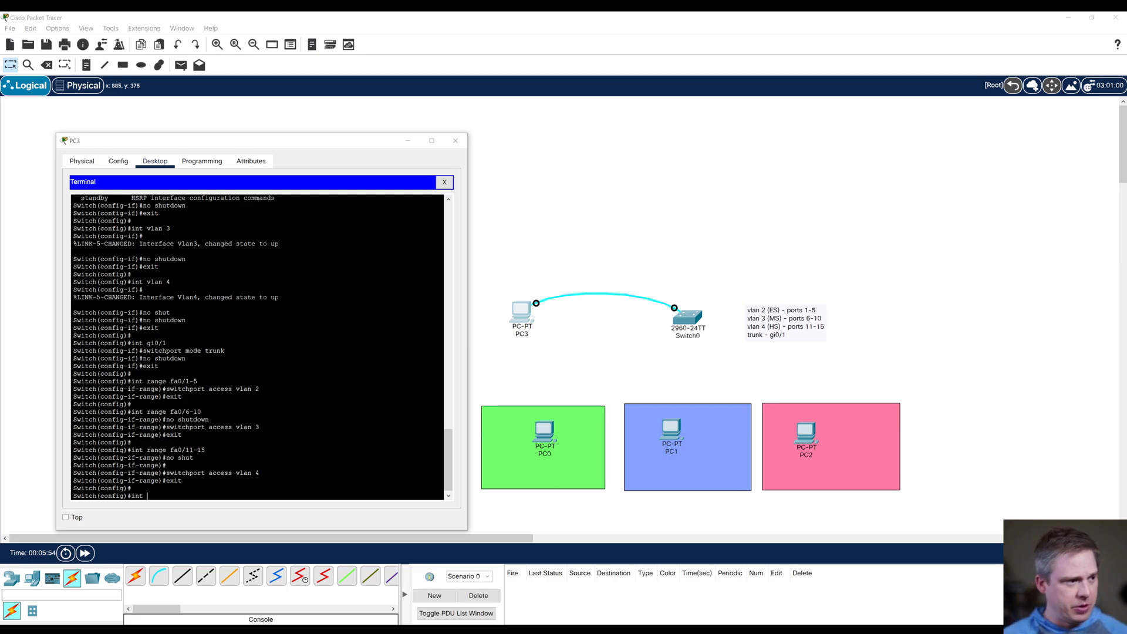
type(" range fa0/1-5")
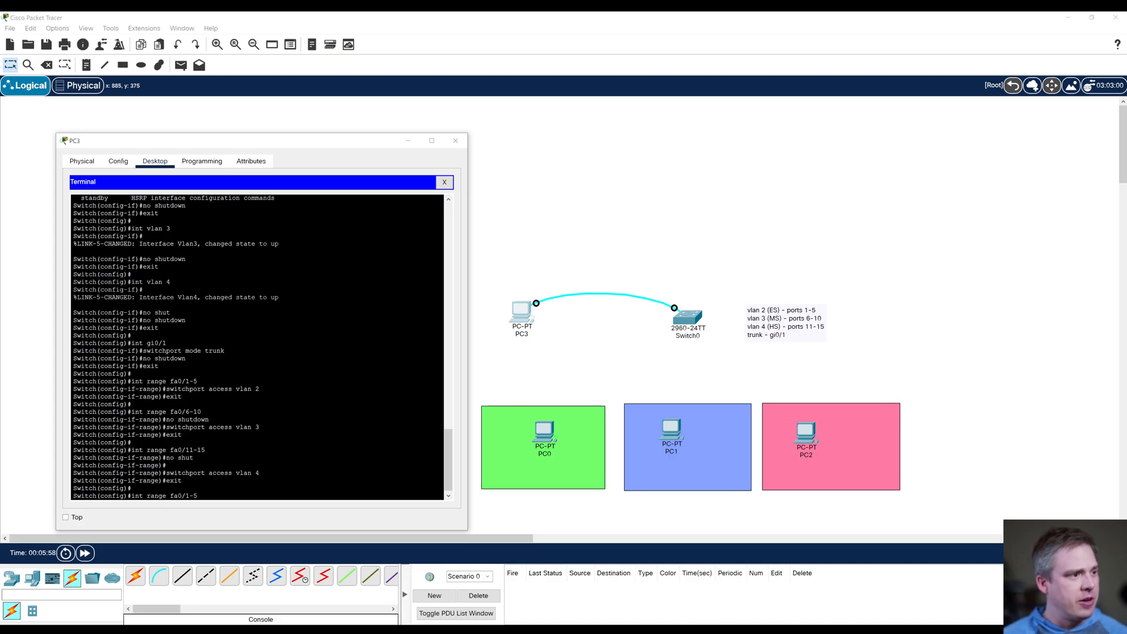
key("Return")
type("no shut")
key("Return")
key("Return")
type("exit")
key("Return")
key("Return")
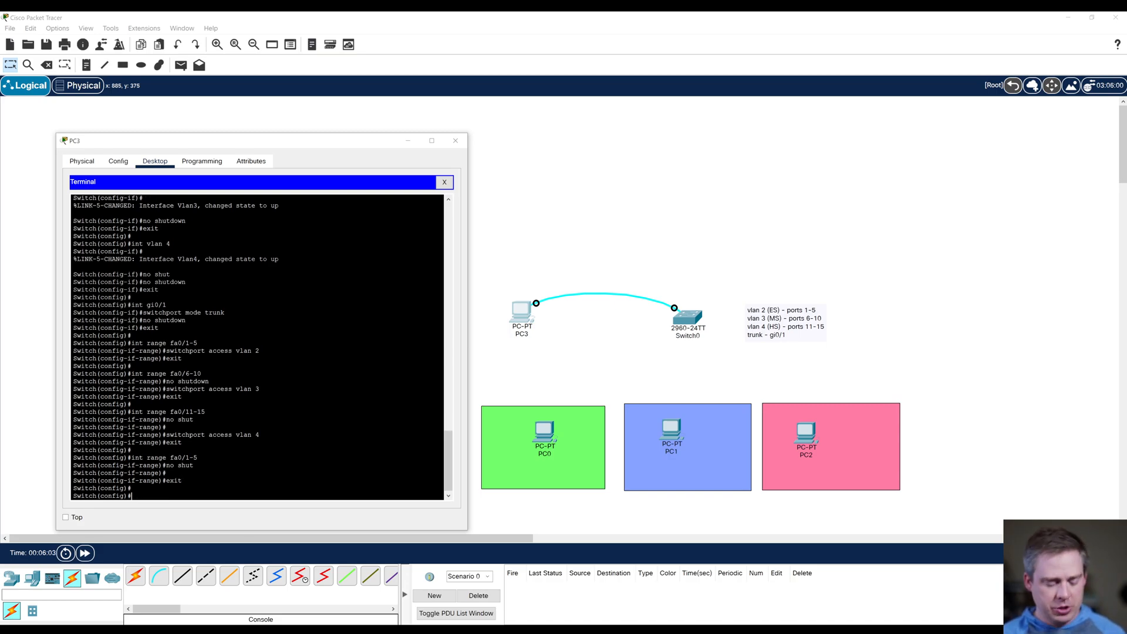
Step: Exit global configuration on the switch, save the running configuration with copy run start to startup-config, and close the PC3 window
type("en")
key("BackSpace")
type("xit")
key("Return")
key("Return")
type("copy run")
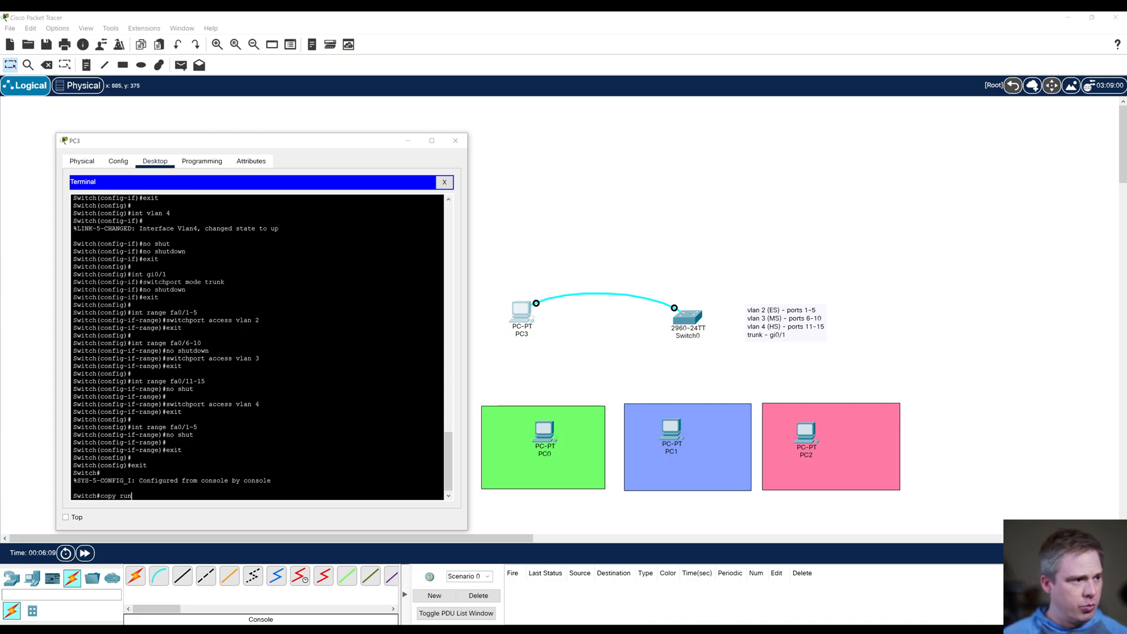
type(" start")
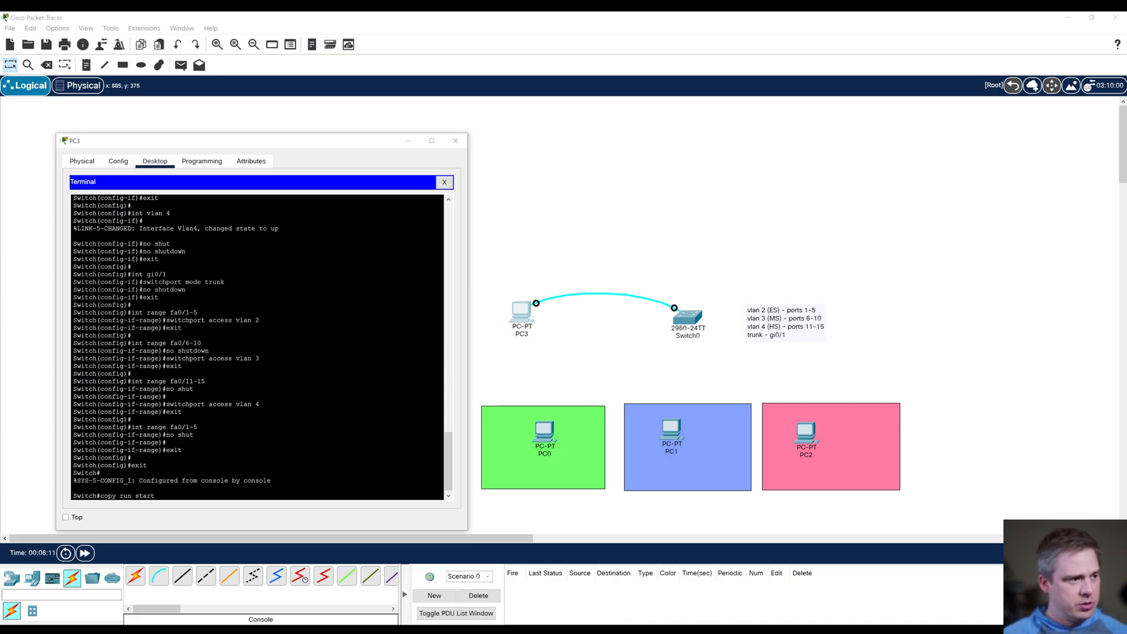
key("Return")
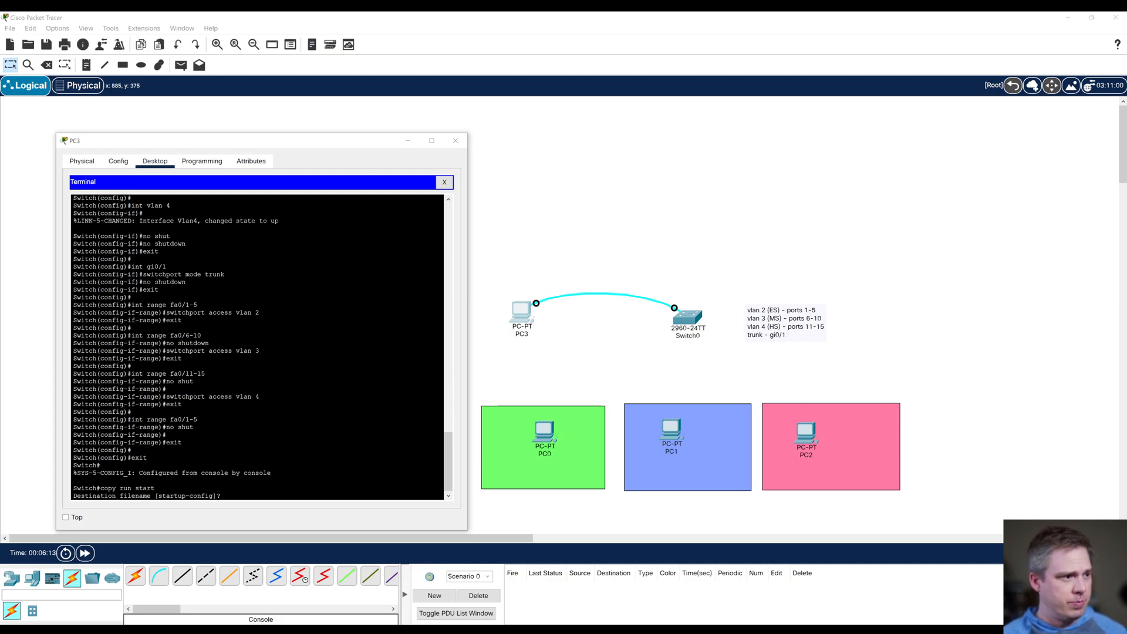
key("Return")
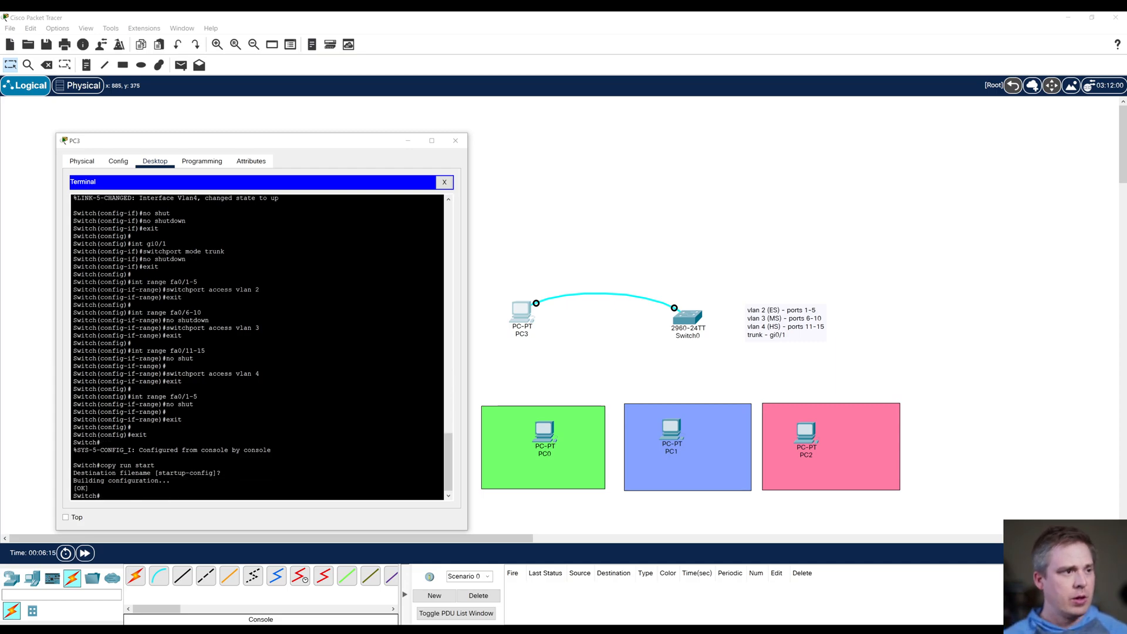
left_click(455, 140)
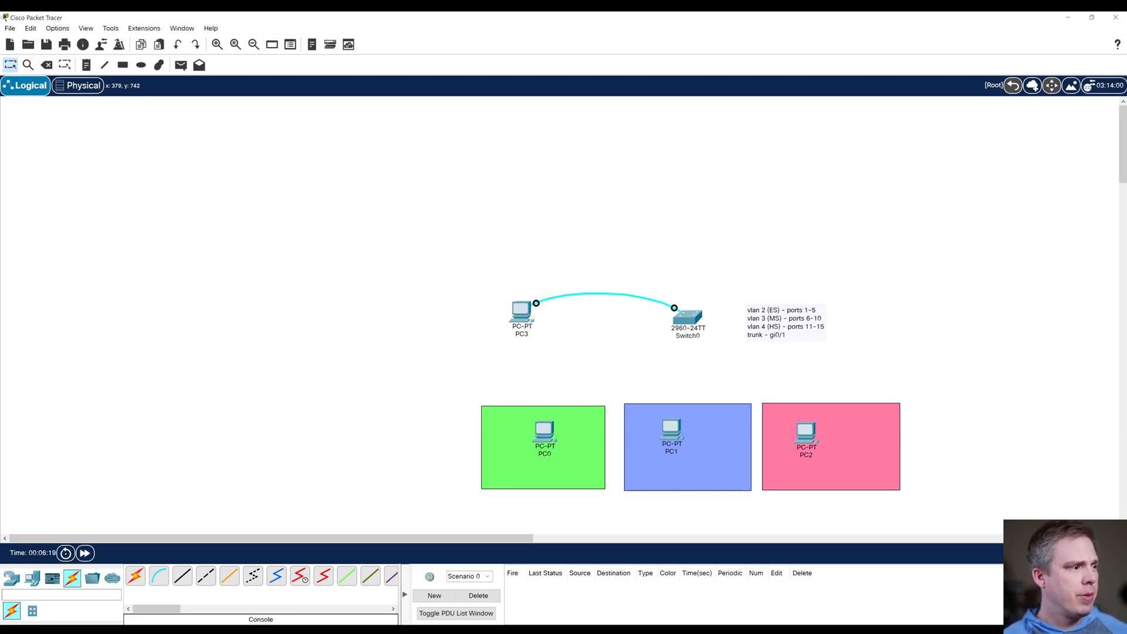
Step: Place a 2911 router in the workspace directly above Switch0
left_click(32, 579)
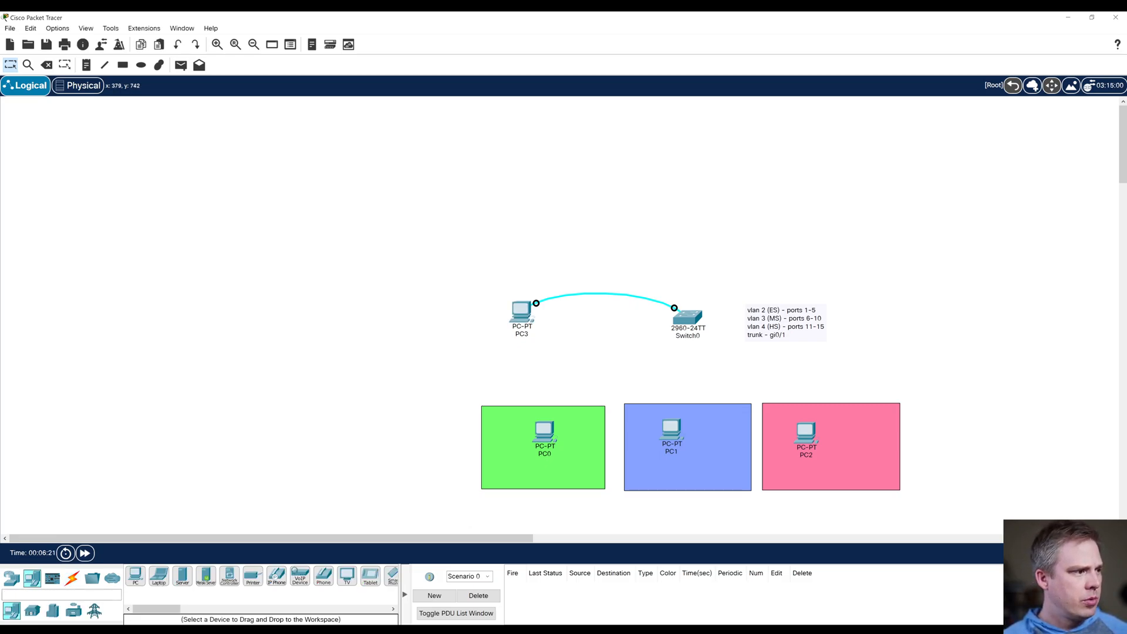
left_click(12, 579)
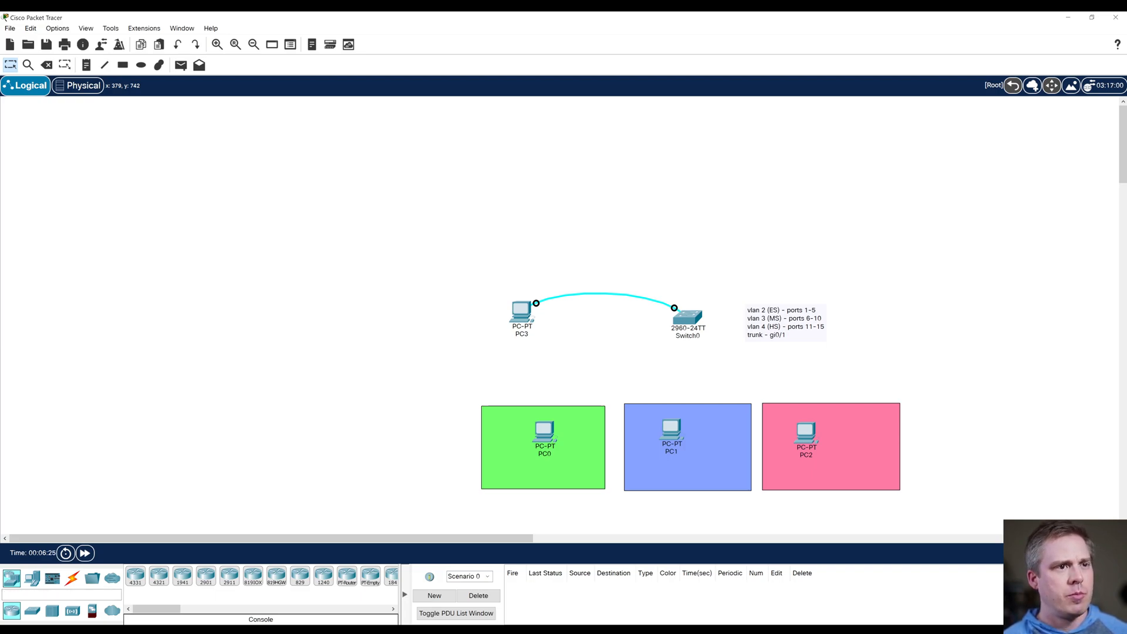
left_click_drag(229, 576, 688, 241)
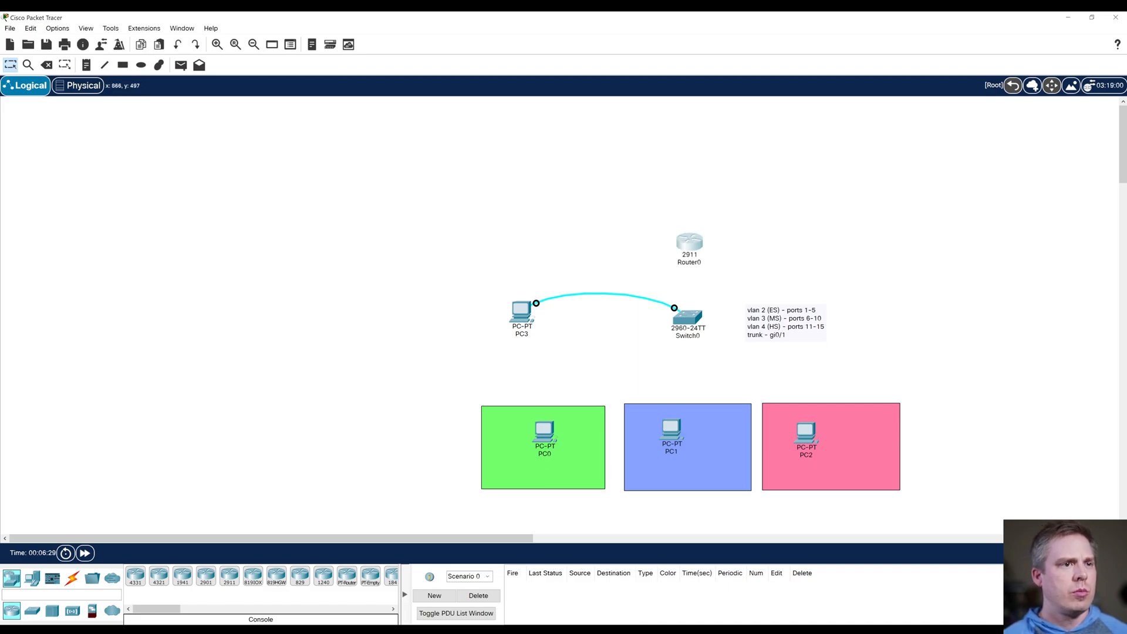
Step: Connect PC0's FastEthernet0 port to Switch0's FastEthernet0/1 with a copper straight-through cable
left_click(72, 578)
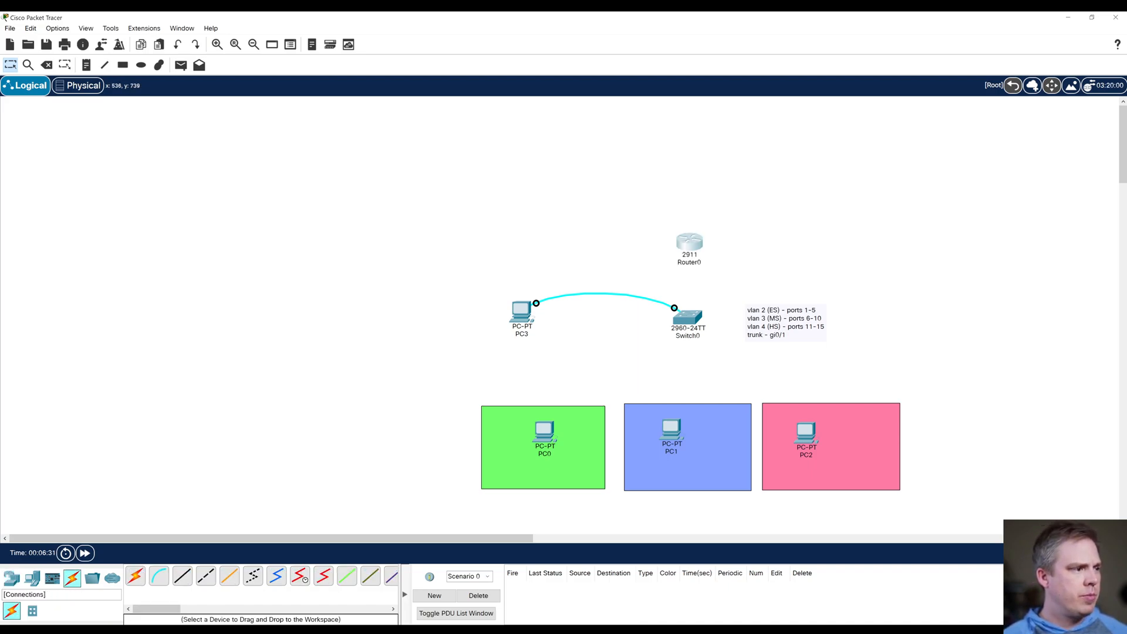
left_click(183, 576)
left_click(547, 435)
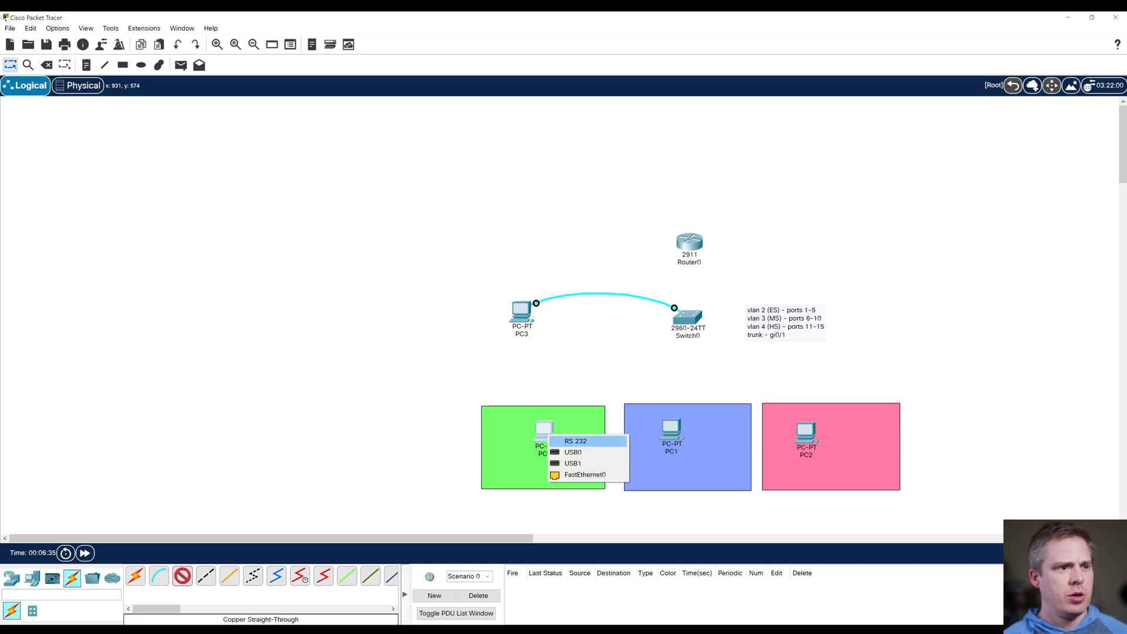
left_click(581, 475)
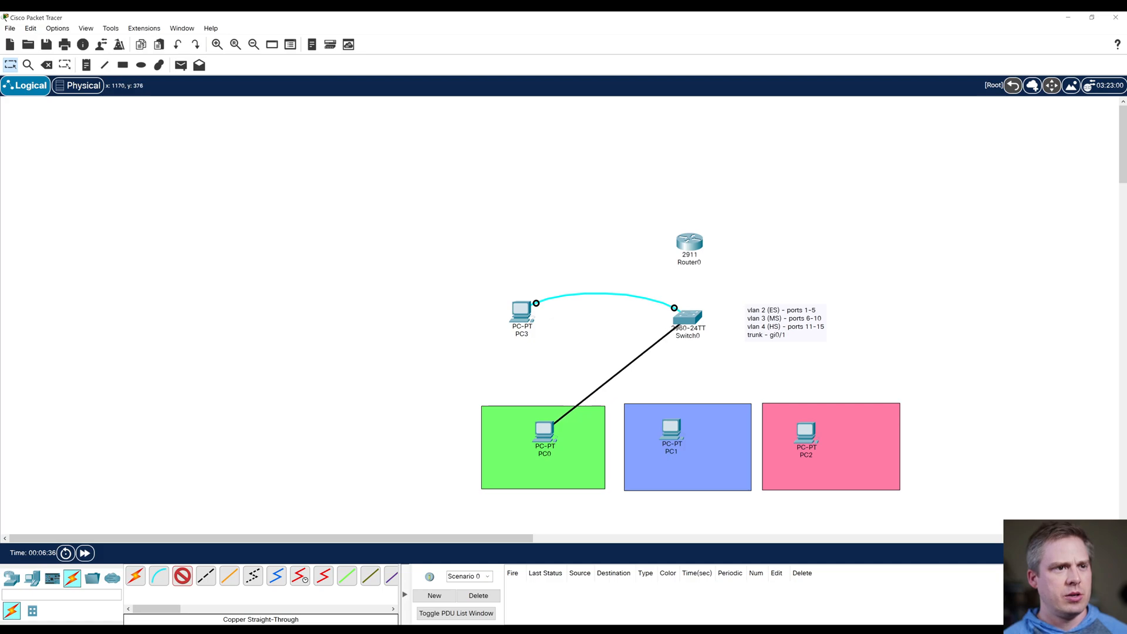
left_click(686, 317)
left_click(728, 327)
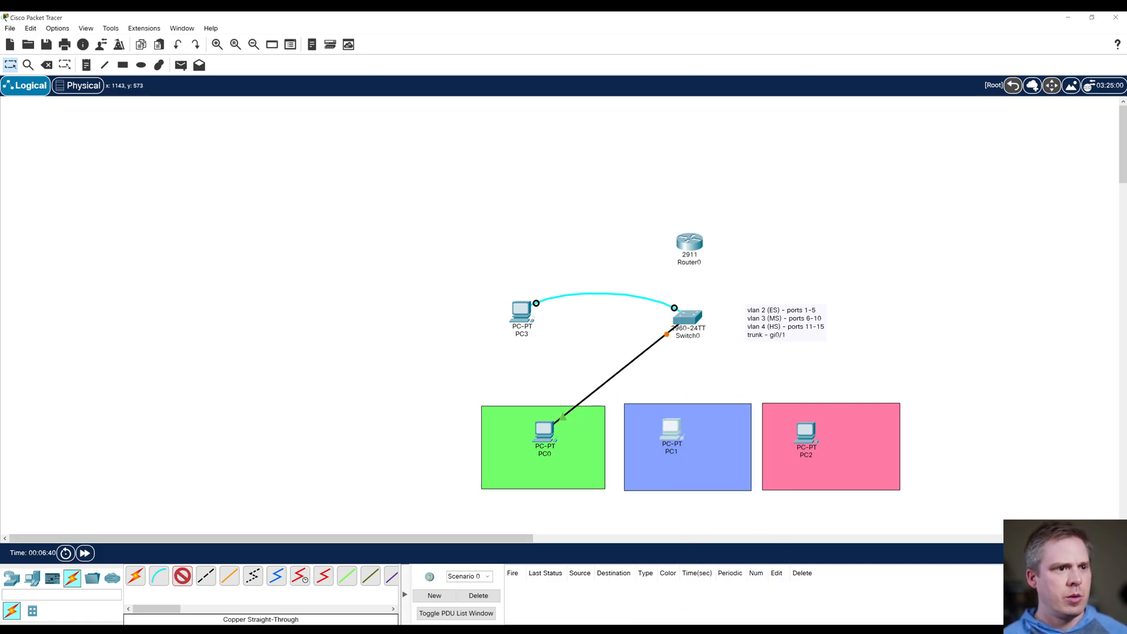
Step: Connect PC1's FastEthernet0 port to Switch0's FastEthernet0/6 with a copper straight-through cable
left_click(671, 431)
left_click(711, 474)
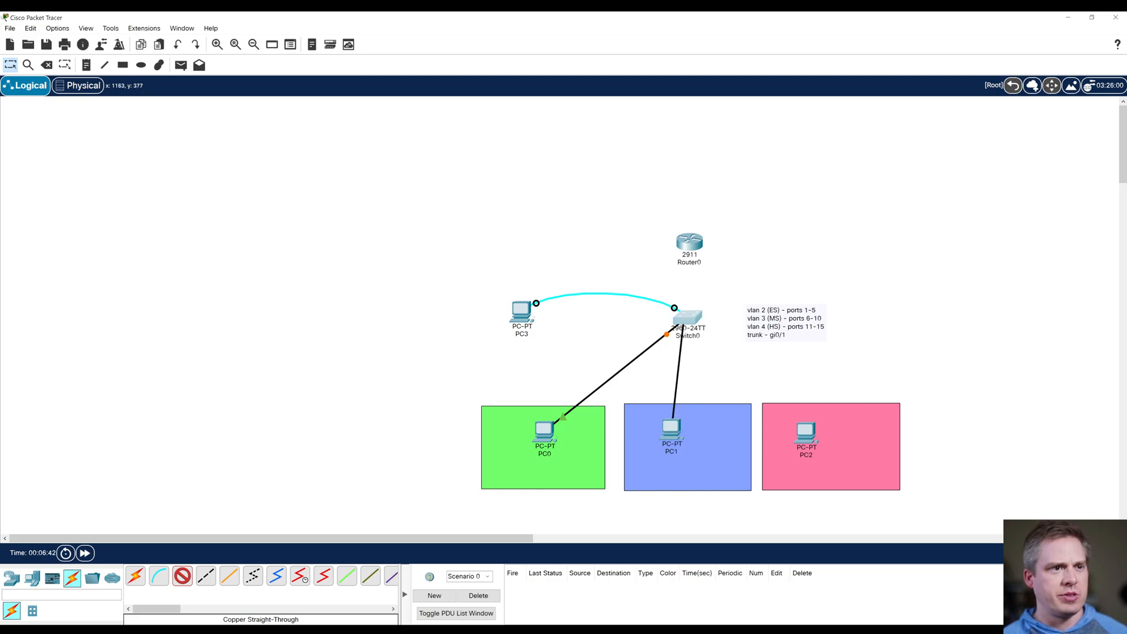
left_click(684, 322)
left_click(724, 370)
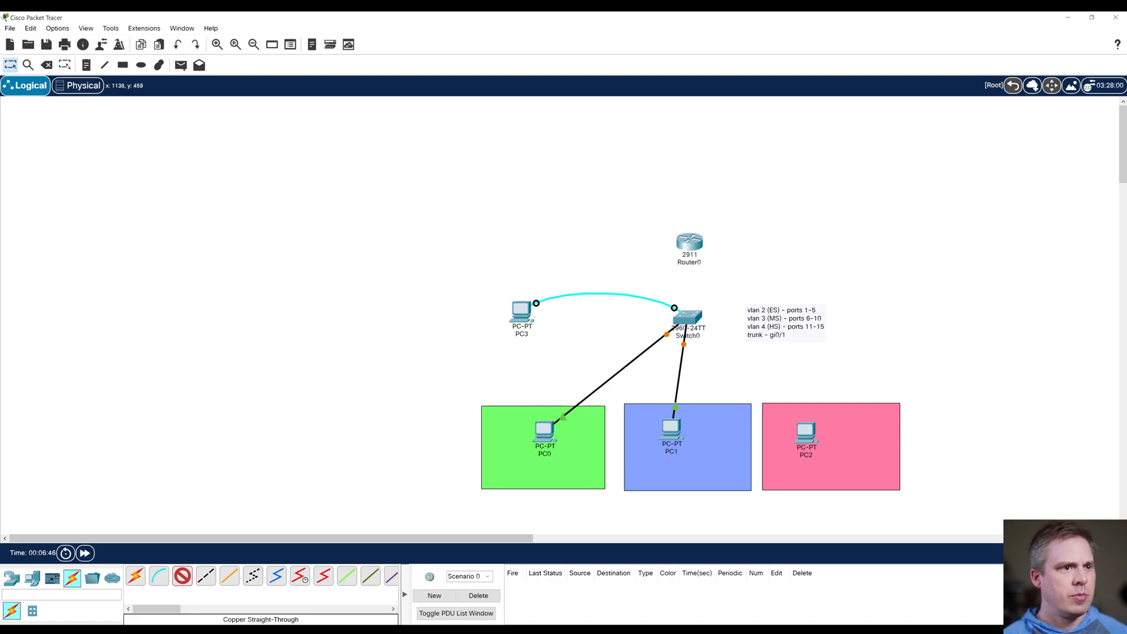
Step: Connect Switch0's FastEthernet0/11 to PC2's FastEthernet0 port with a copper straight-through cable
left_click(693, 331)
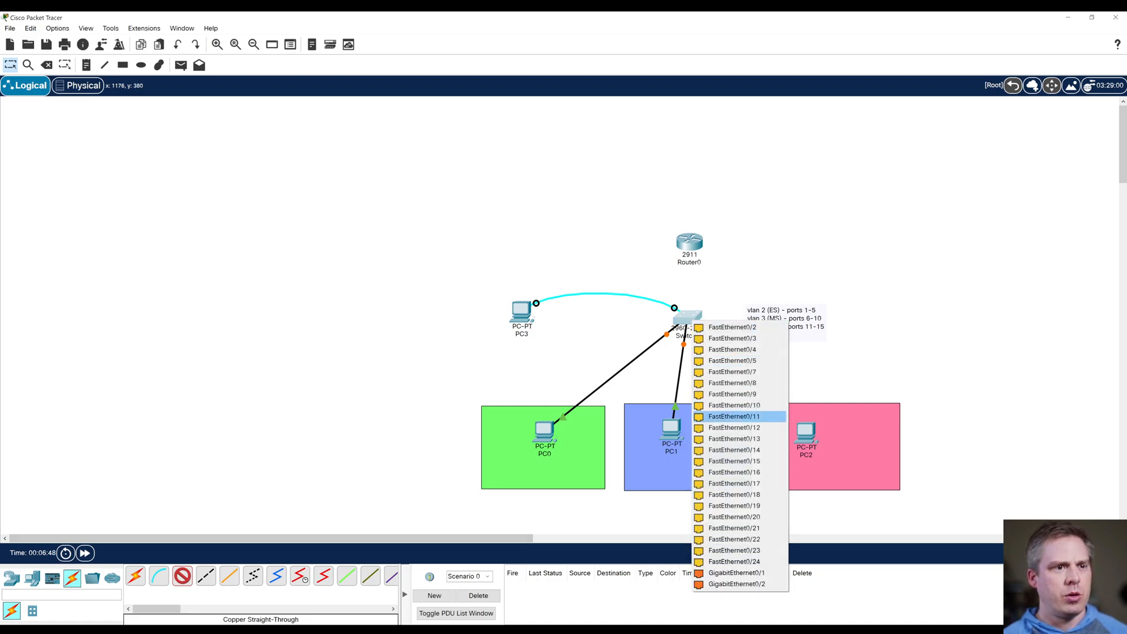
left_click(726, 411)
left_click(793, 432)
left_click(802, 432)
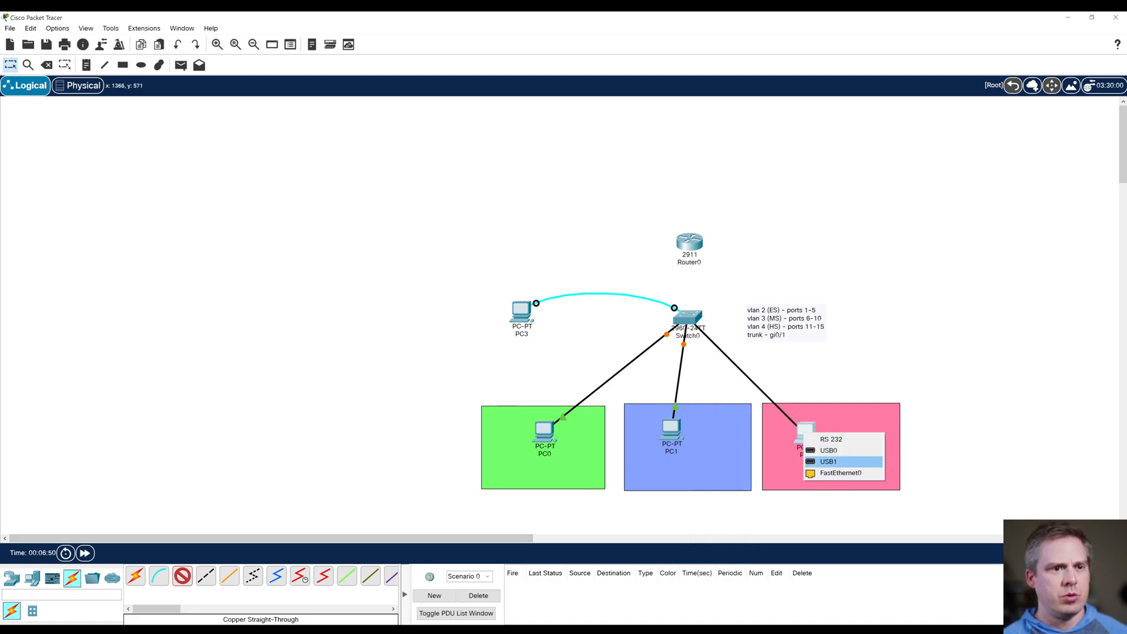
left_click(841, 472)
Step: Shift Switch0 and the 2911 router slightly left above PC1, and move the VLAN port note closer to the switch
left_click_drag(688, 317, 675, 323)
left_click_drag(690, 241, 677, 245)
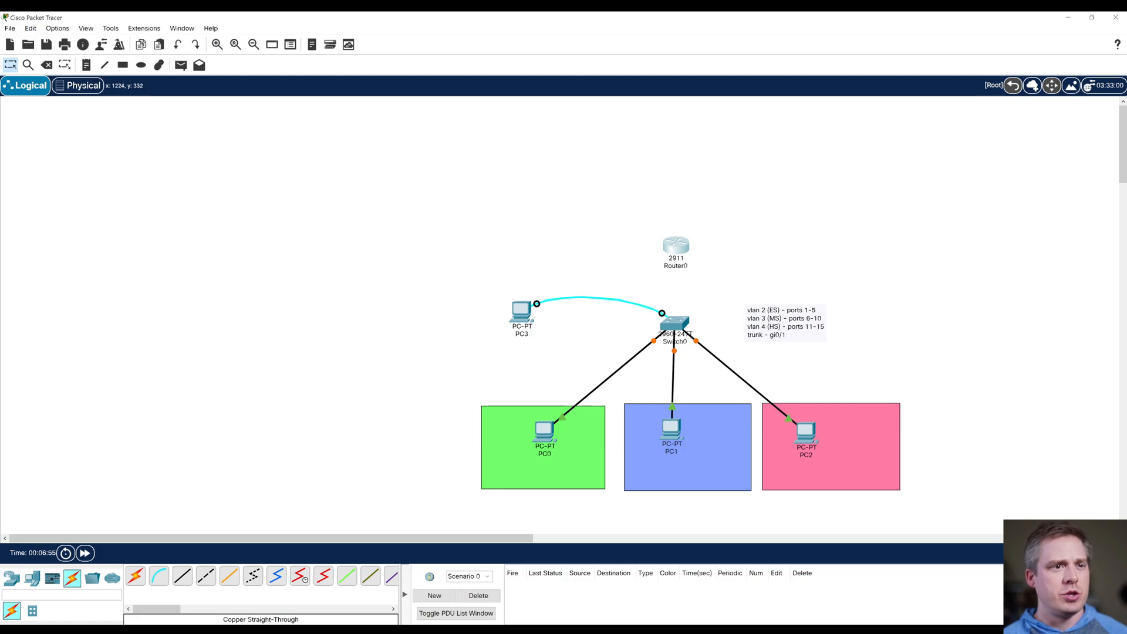
left_click_drag(774, 311, 749, 314)
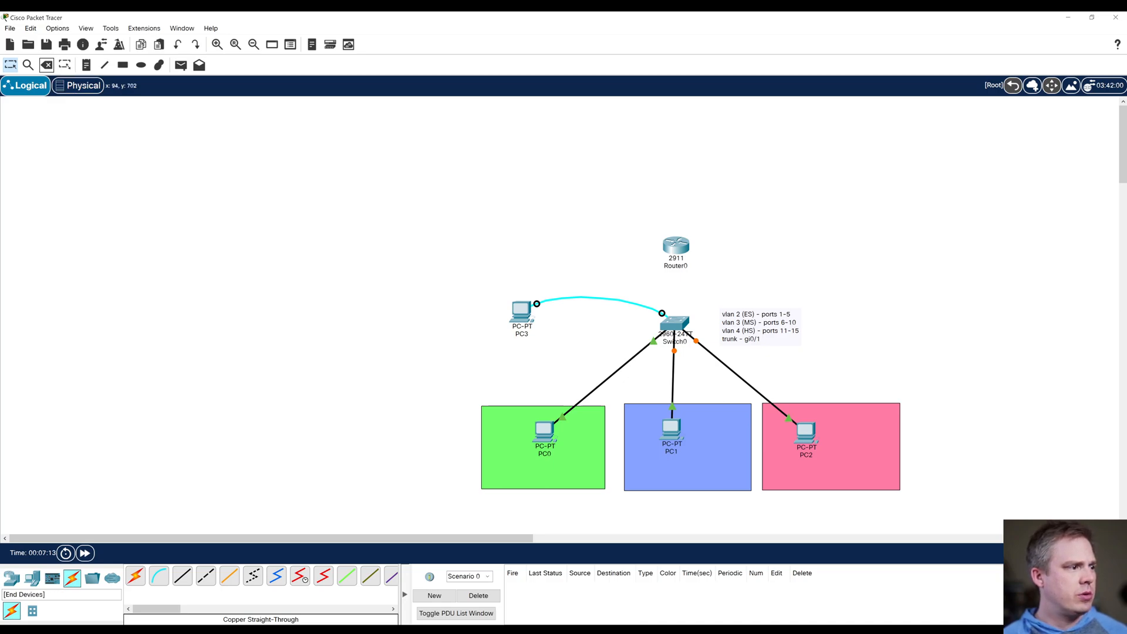
Step: Add a PC above PC3 and connect its RS 232 port to the 2911 router's Console port with a console cable
left_click(33, 578)
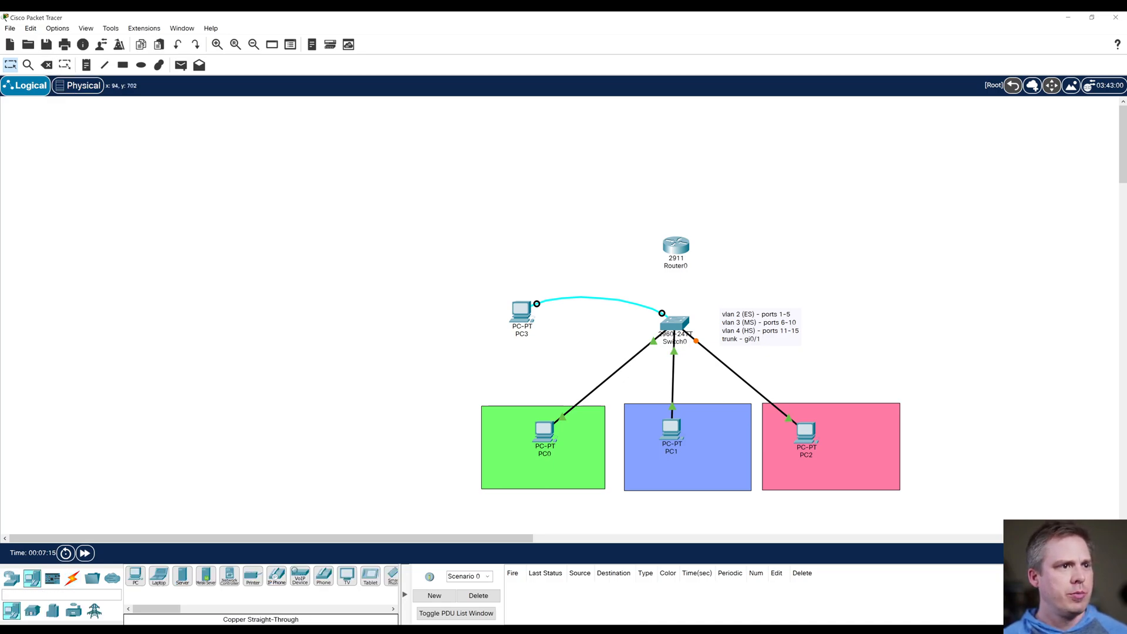
left_click(520, 233)
left_click(72, 579)
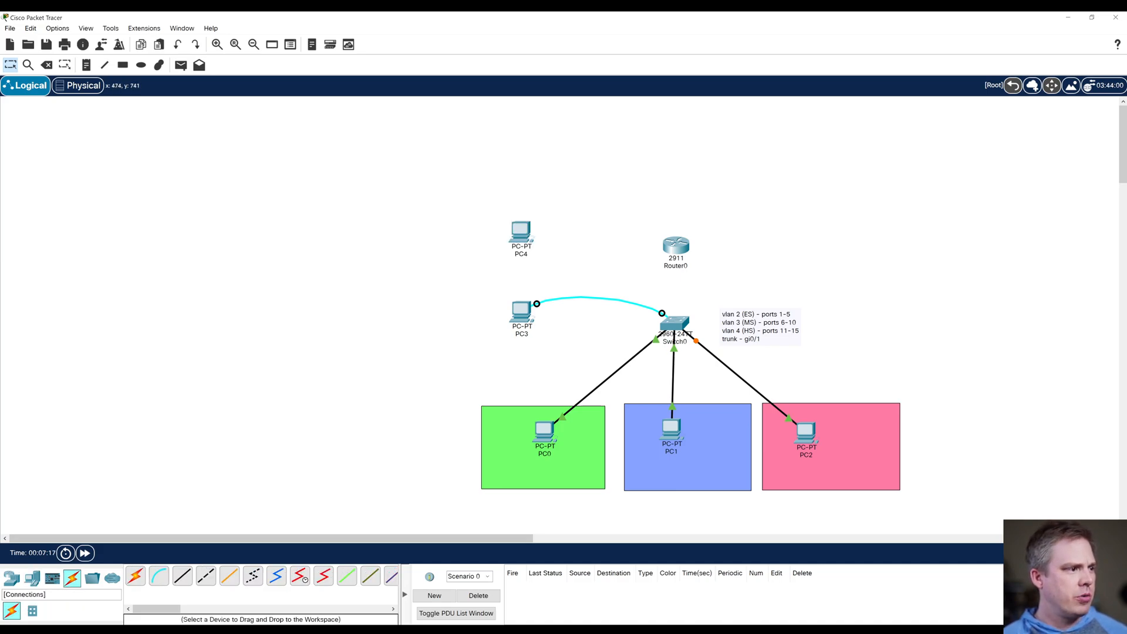
left_click(158, 576)
left_click(524, 238)
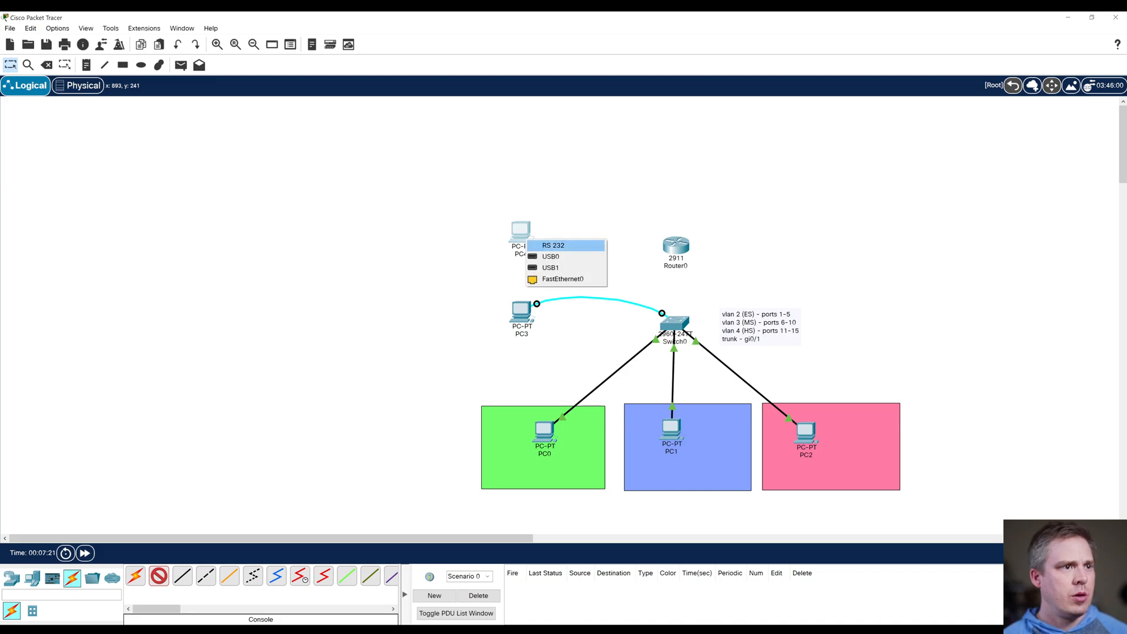
left_click(551, 246)
left_click(674, 246)
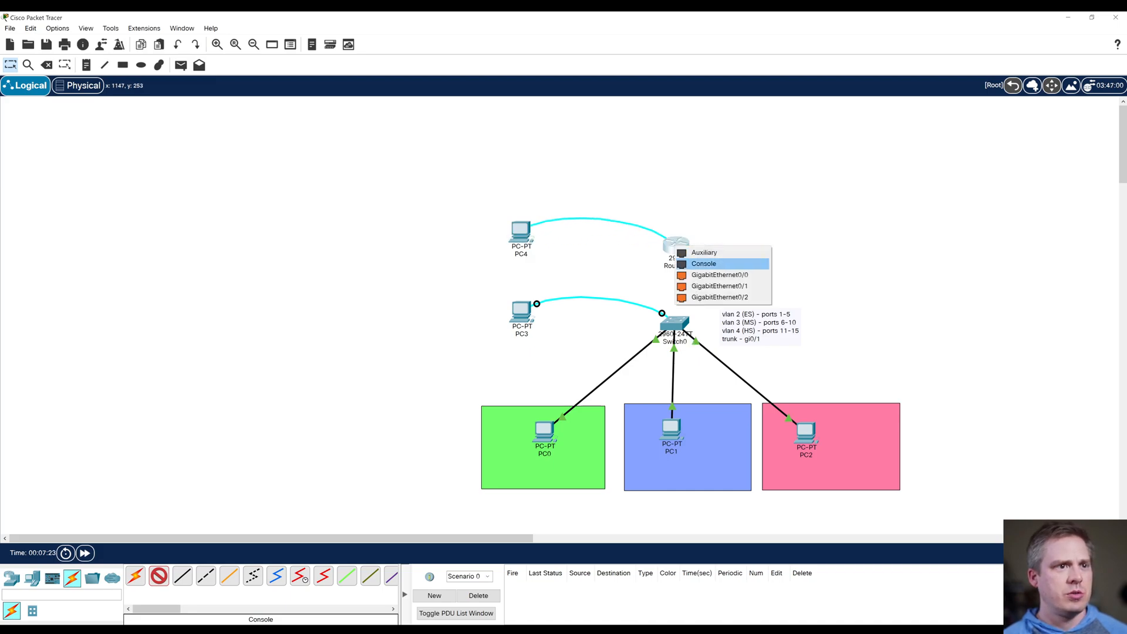
left_click(704, 264)
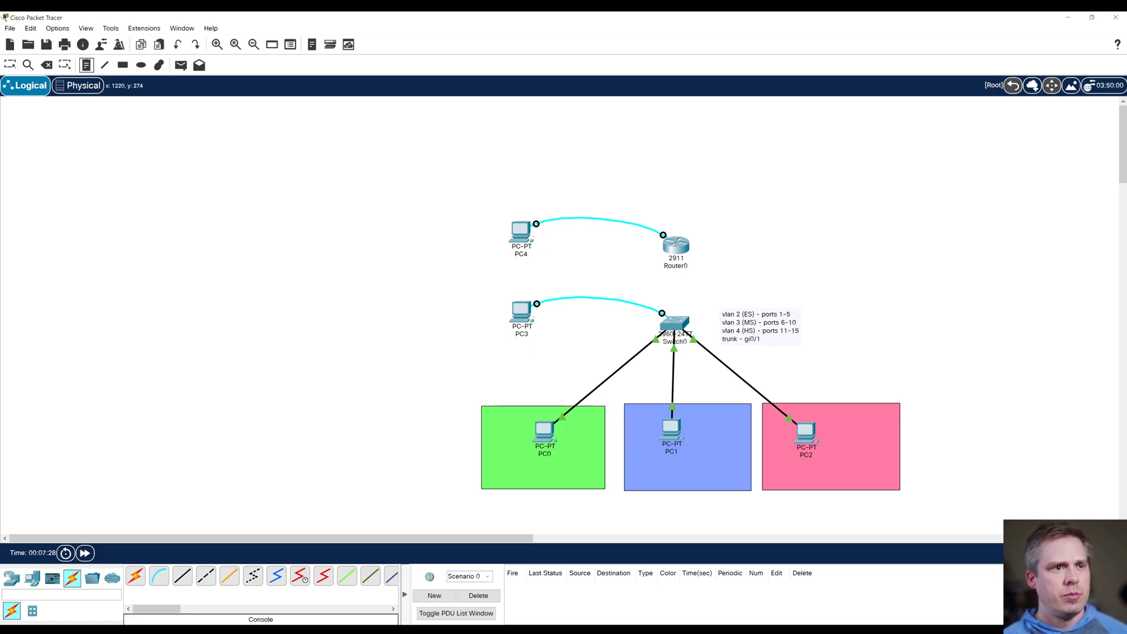
Step: Place a text note beside the 2911 router reading "gi0/1 - 10.0.0.0/28"
left_click(720, 202)
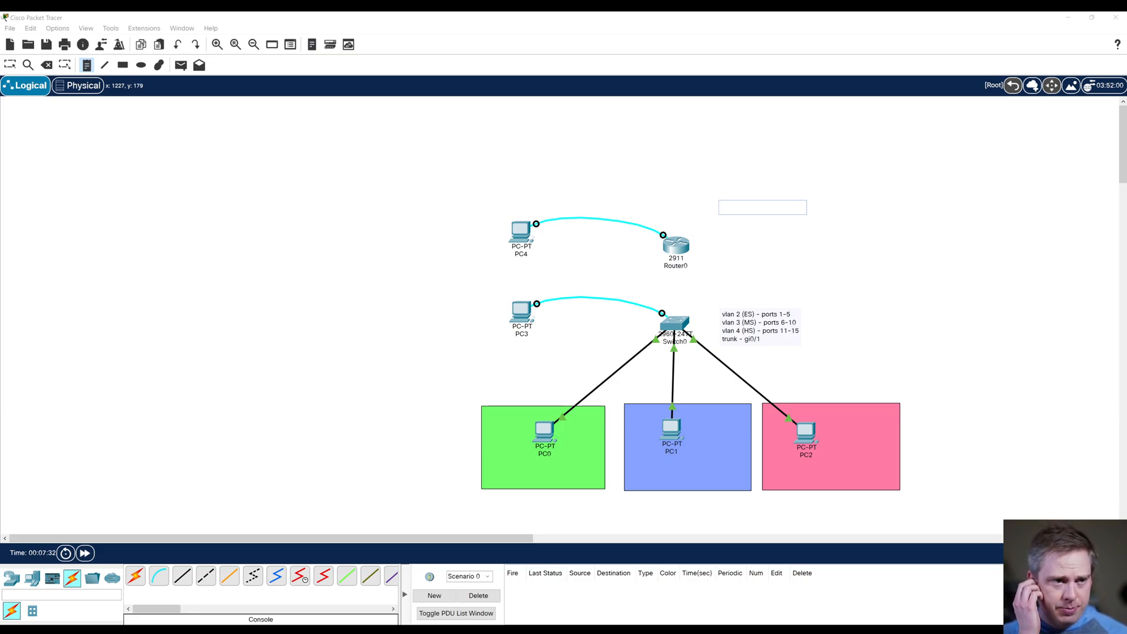
type("10")
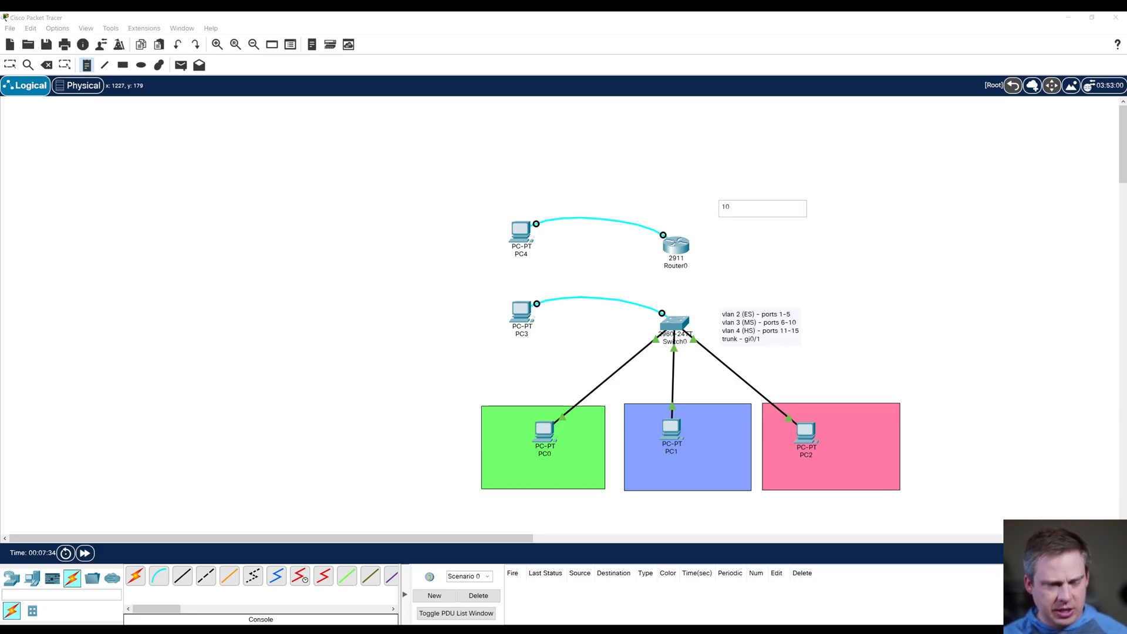
type(".0.")
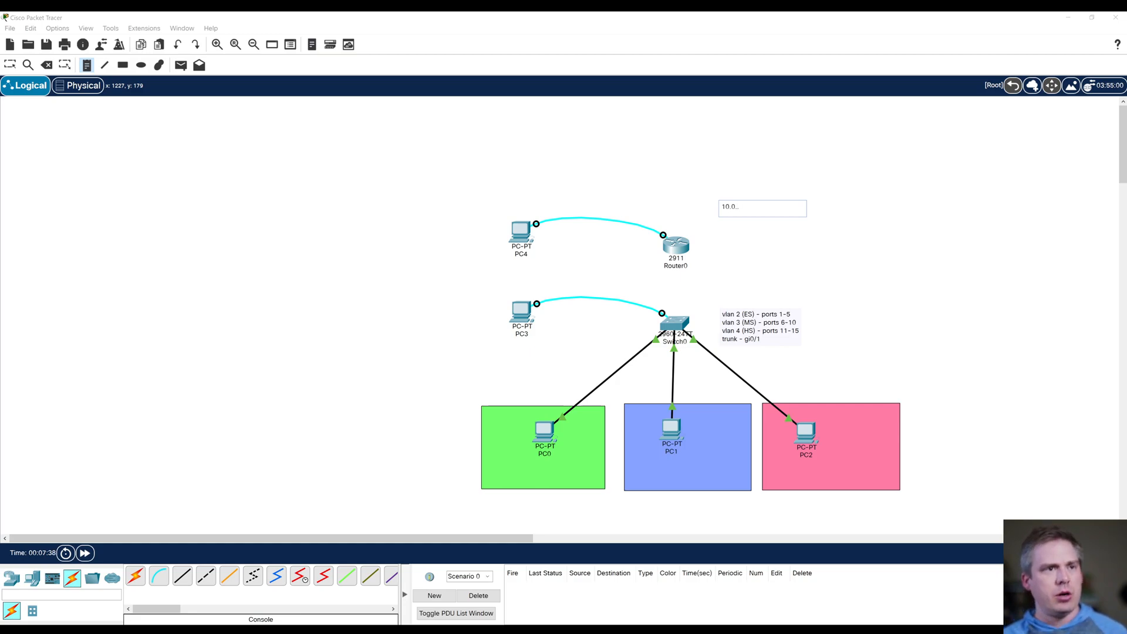
type("0.")
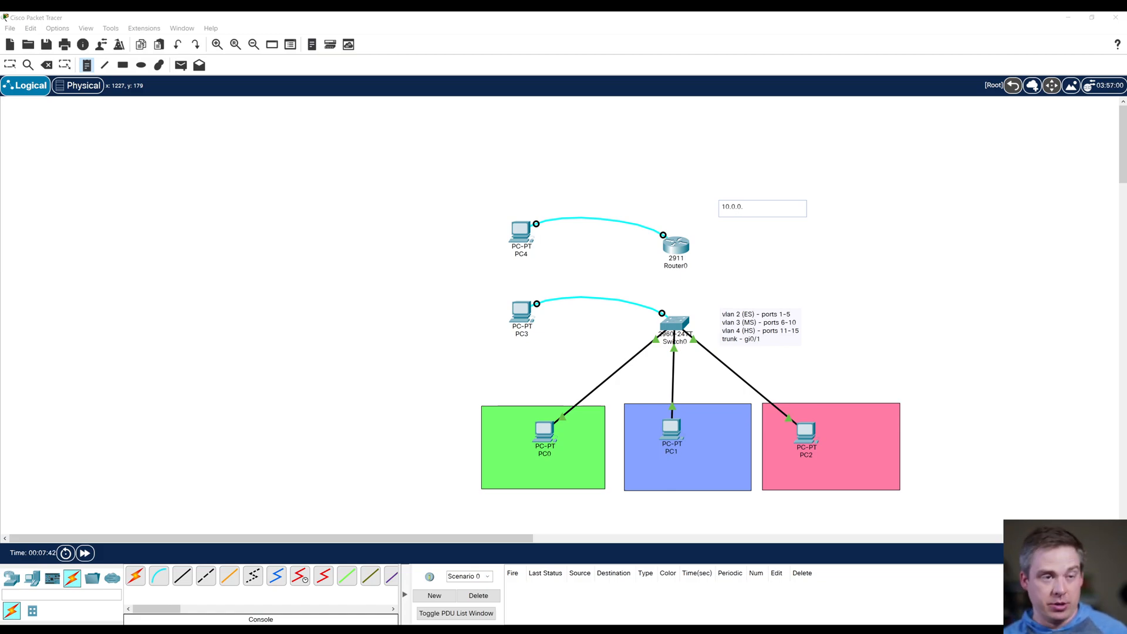
type("0/28")
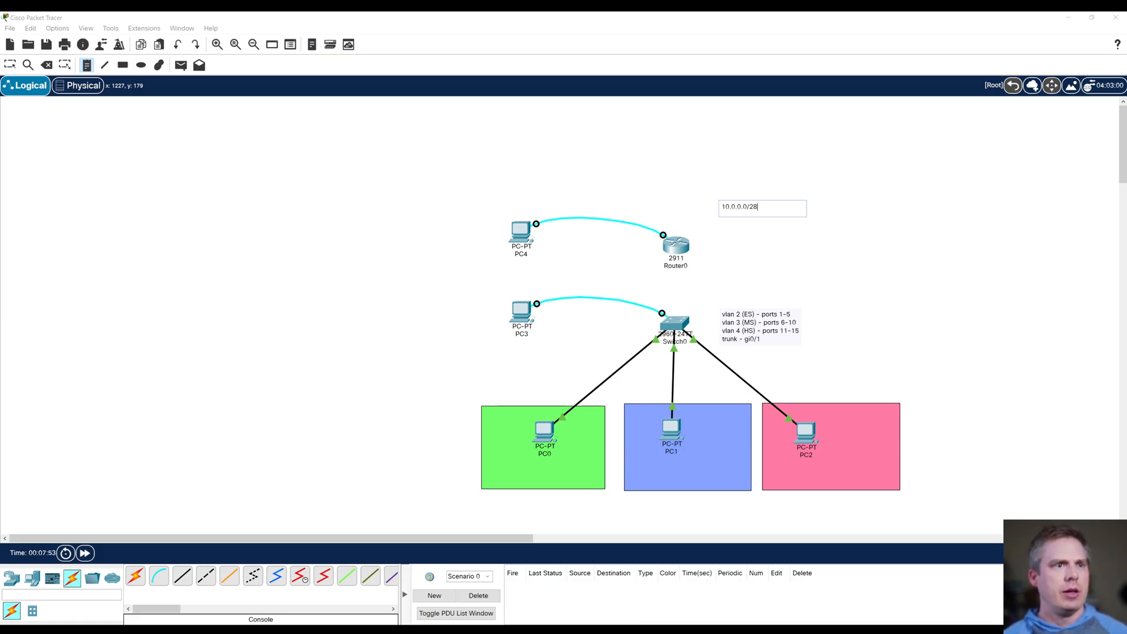
type("gi0/1")
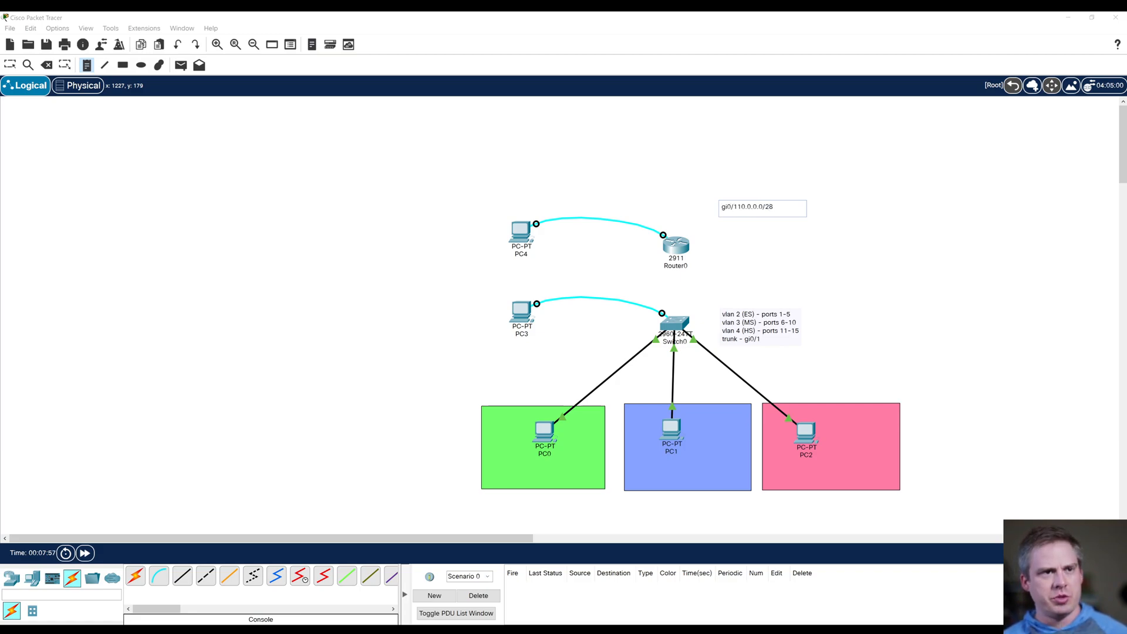
type(" -")
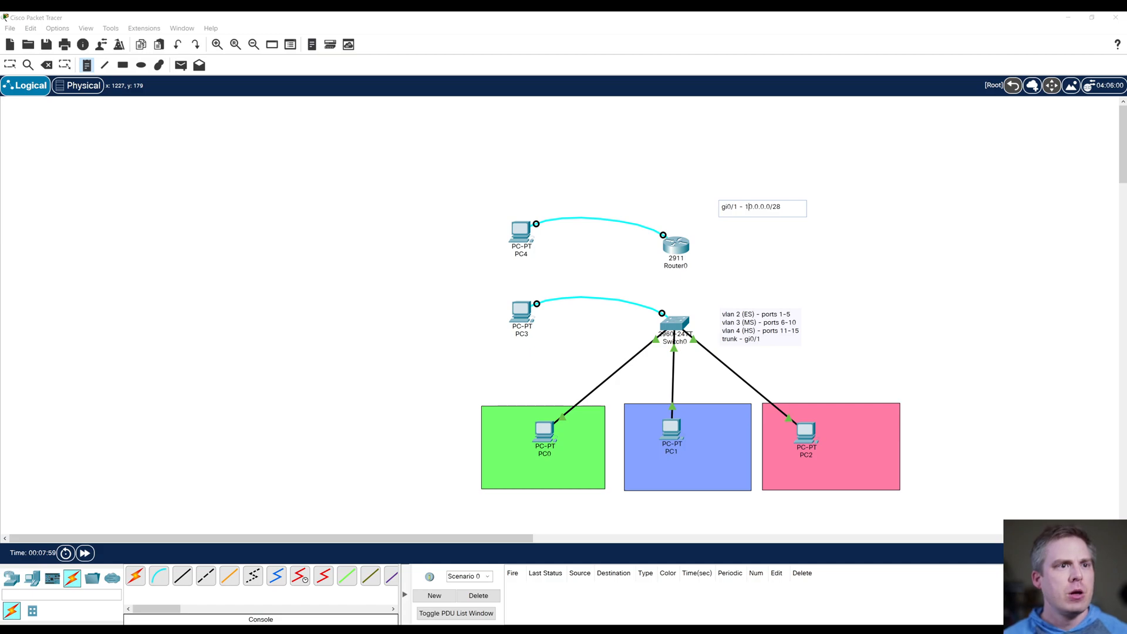
Step: Add separate lines for the subinterfaces gi0/0.2, gi0/0.3 and gi0/0.4 to the router note
key("Return")
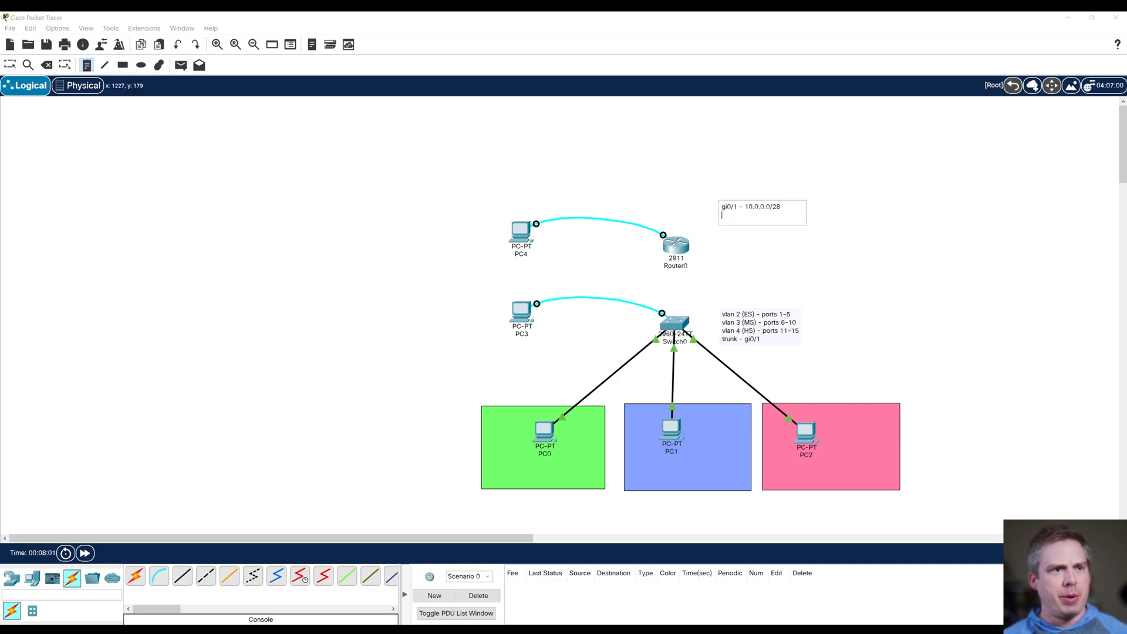
type("gi0/0")
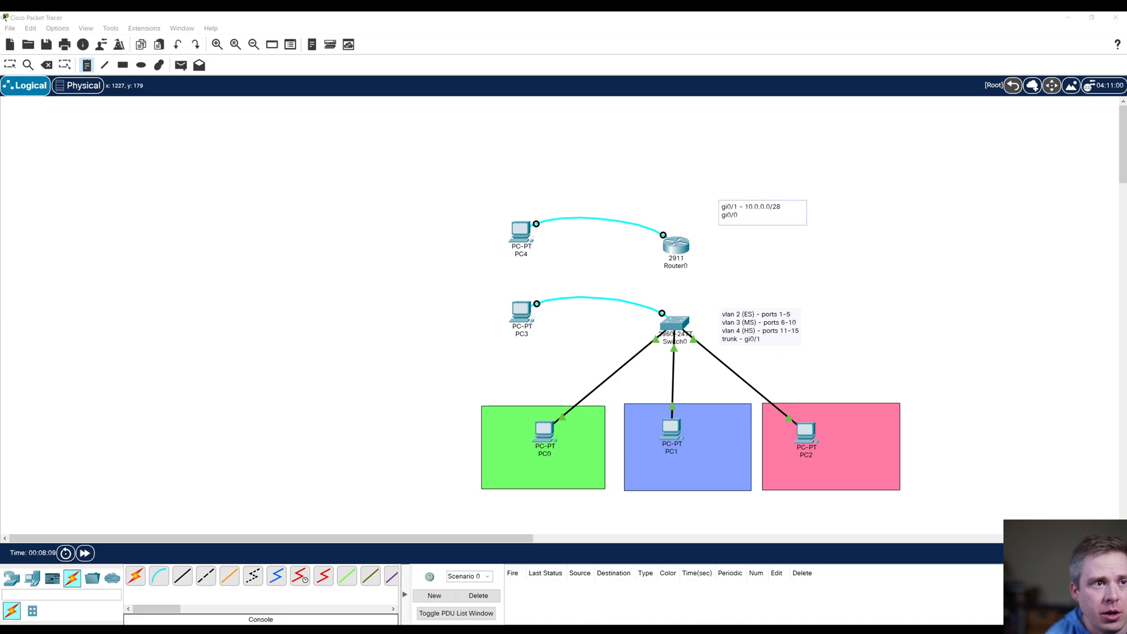
type(".2")
key("Return")
type("gi0/0.3")
key("Return")
type("gi0/0.4")
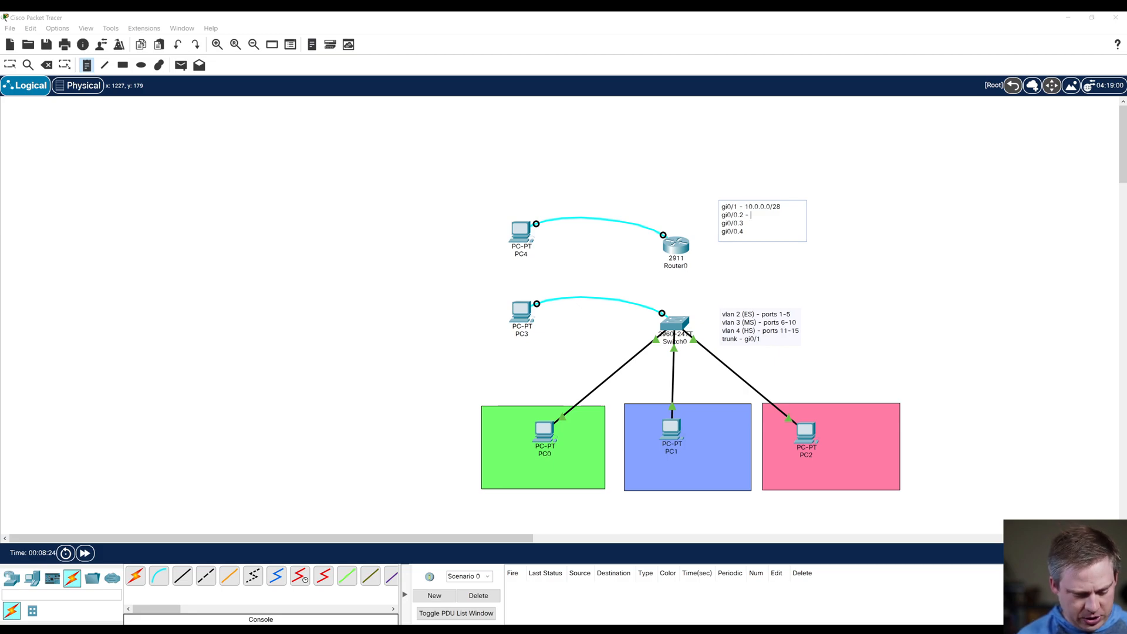
Step: Complete the router note's subinterface lines: gi0/0.2 - 192.168.1.0/24, gi0/0.3 - 192.168.2.0/24 and gi0/0.4 - 192.168.3.0/24
type("19")
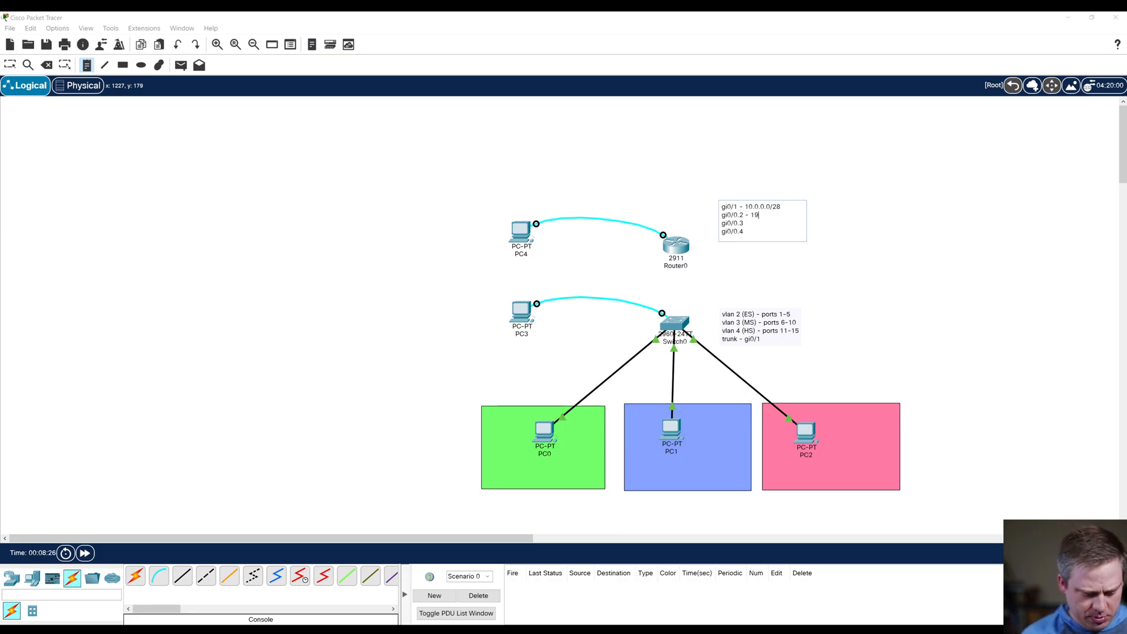
type("2.168.1")
type(".0/24 gi0/0.3 - ")
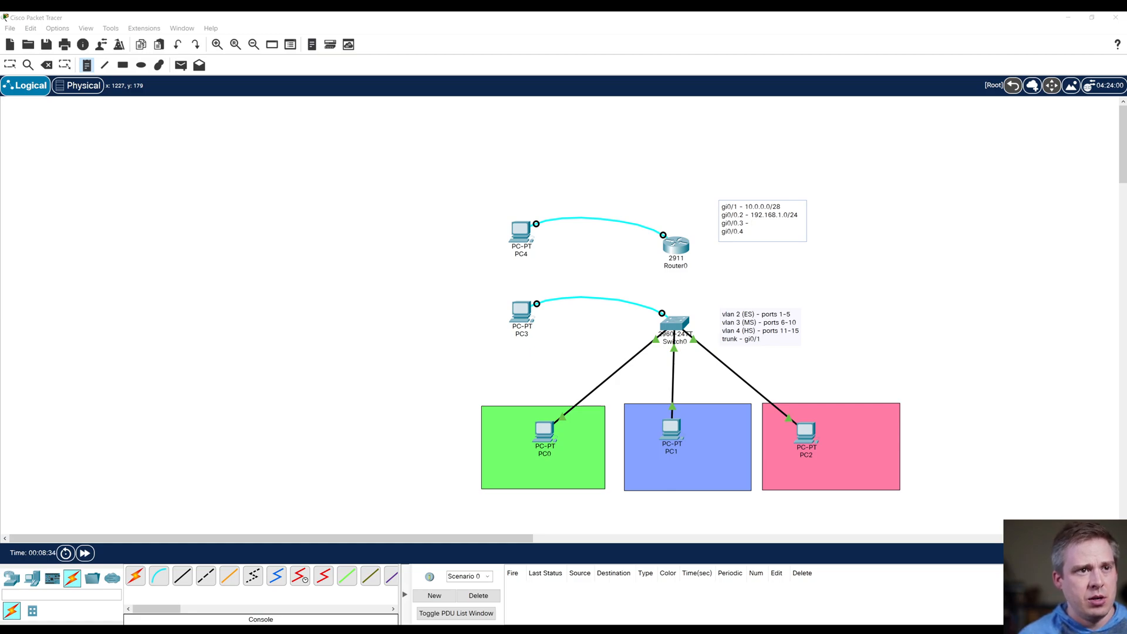
type("192.168.")
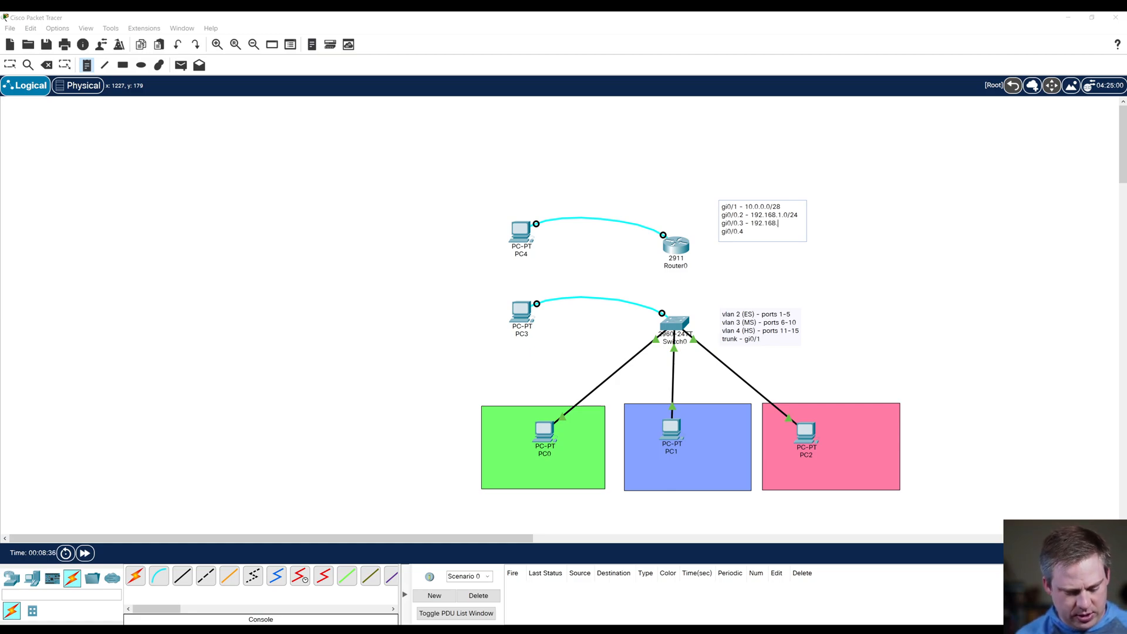
type("2.0/24 ")
type("gi0/0.4 - 192.1")
type("68.")
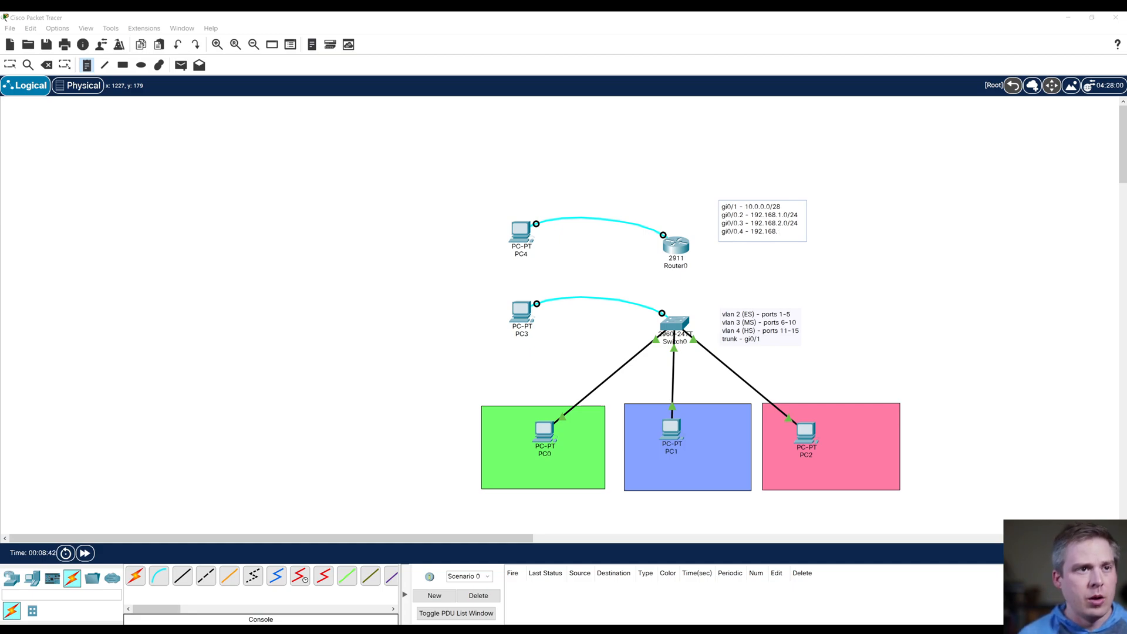
type("3.0/24")
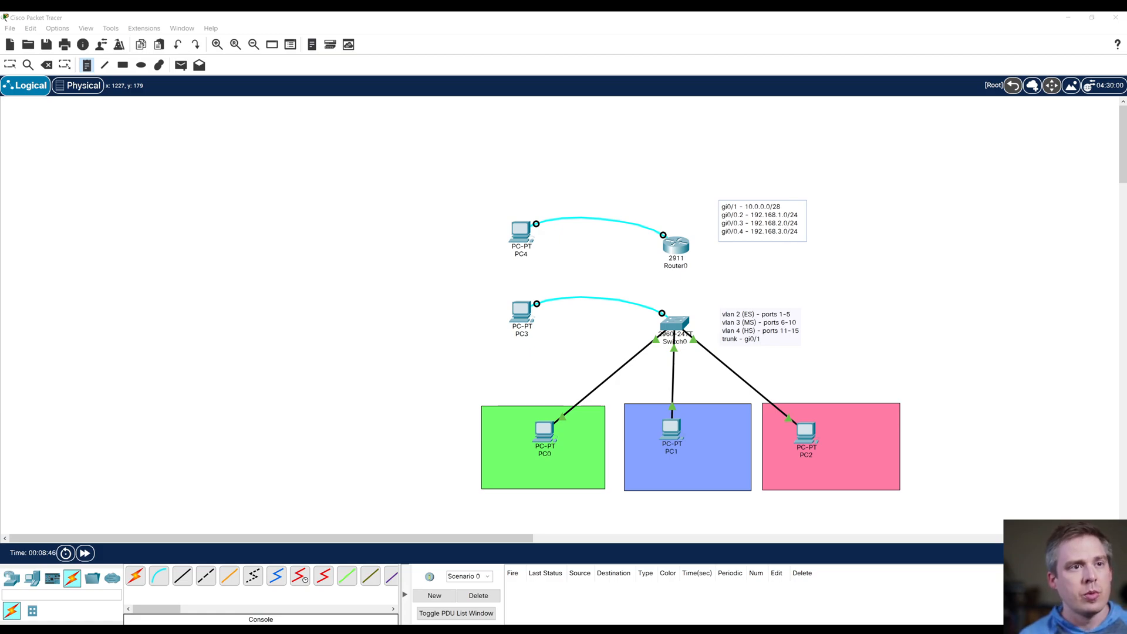
Step: Change the prefix of all three subinterface networks in the router note to /20 and shift the note slightly down beside the router
key("Up")
key("Up")
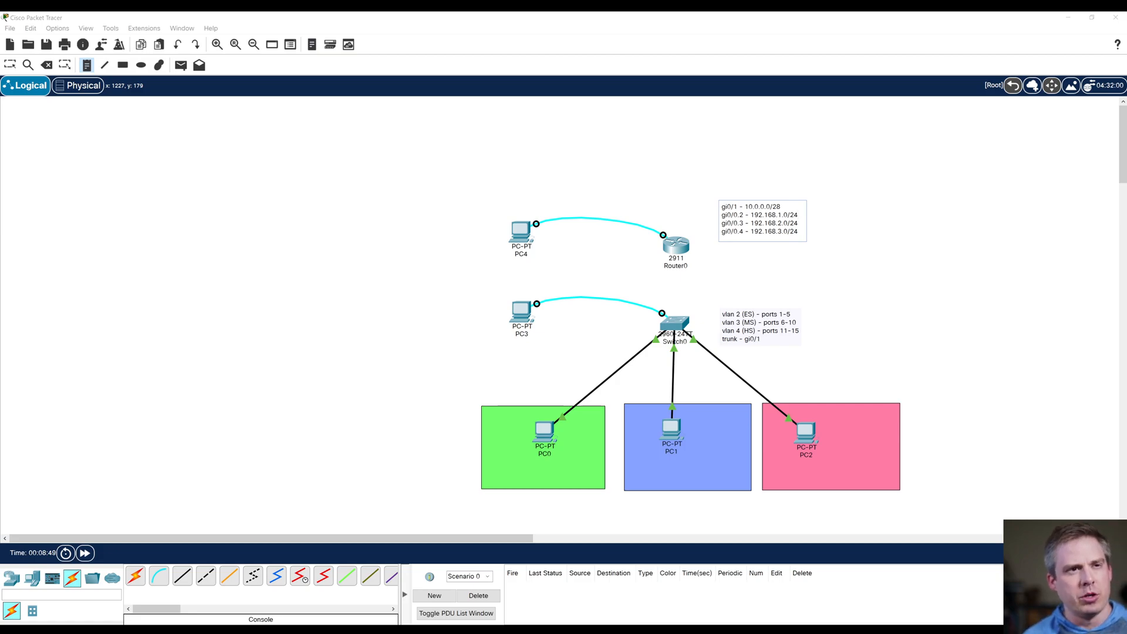
key("BackSpace")
type("0")
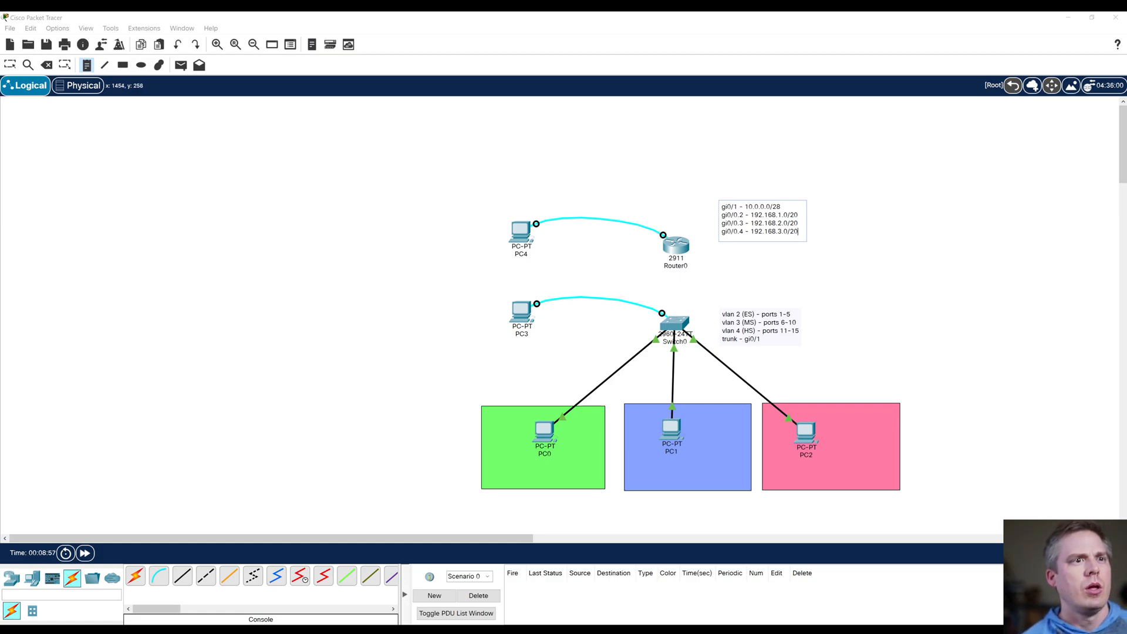
left_click(855, 265)
key("Escape")
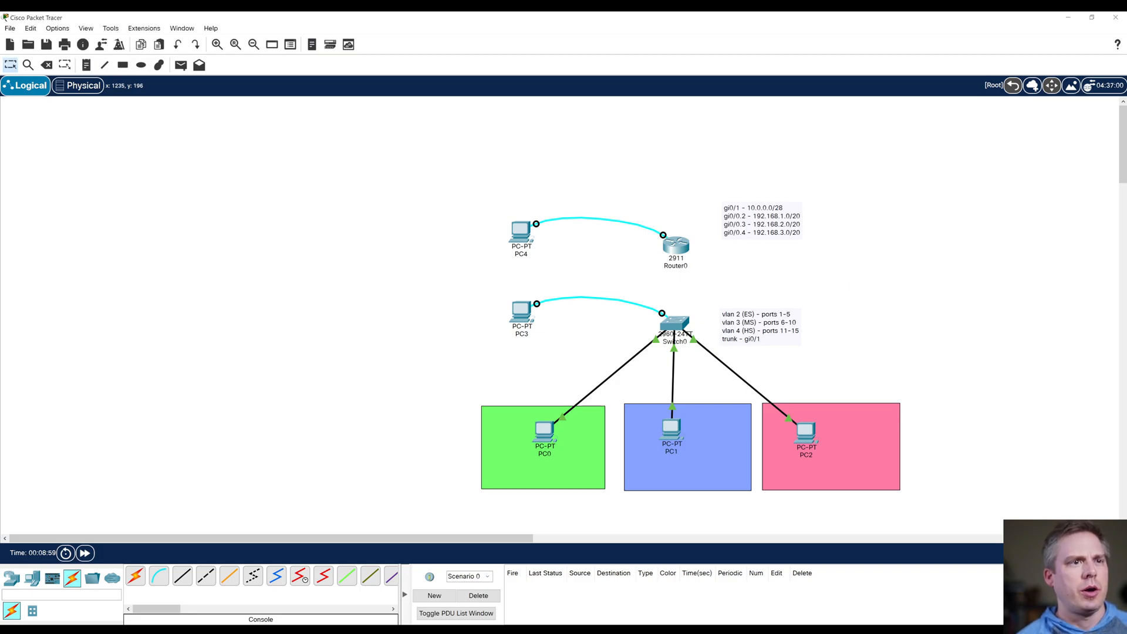
left_click_drag(736, 220, 736, 243)
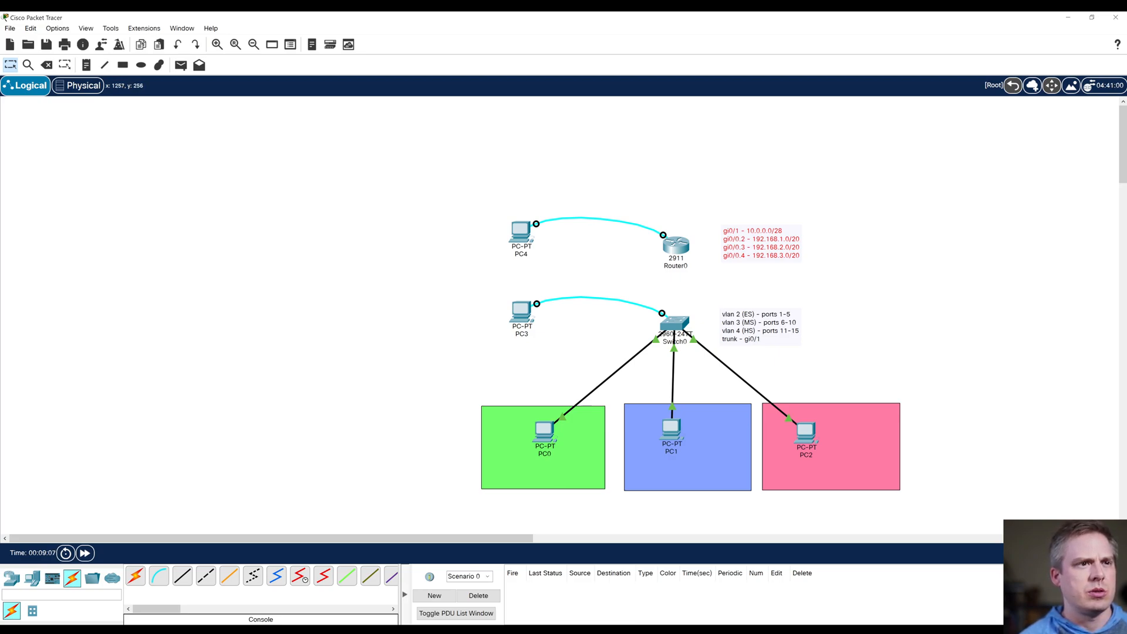
left_click_drag(729, 238, 730, 226)
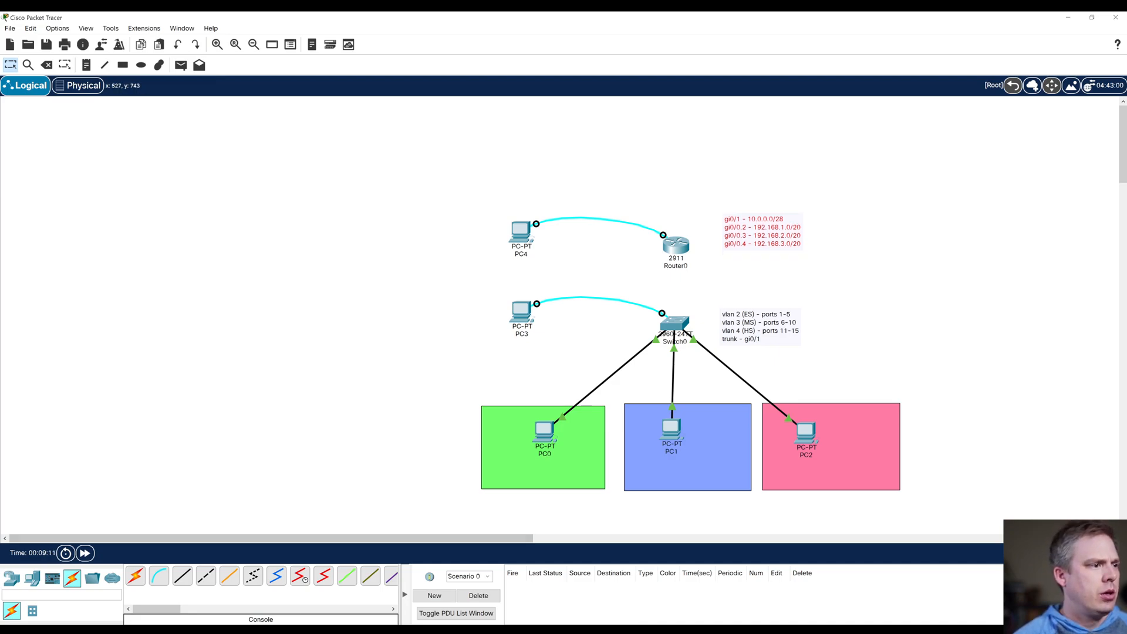
Step: Connect Switch0's GigabitEthernet0/1 to the 2911 router's GigabitEthernet0/0 with a copper straight-through cable
left_click(183, 576)
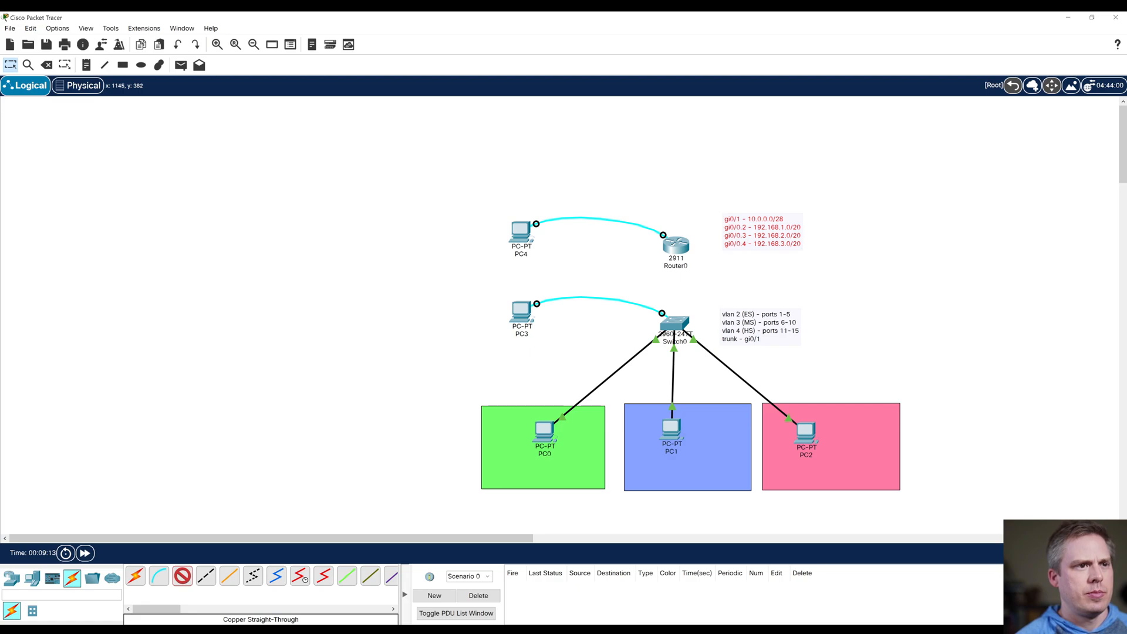
left_click(674, 324)
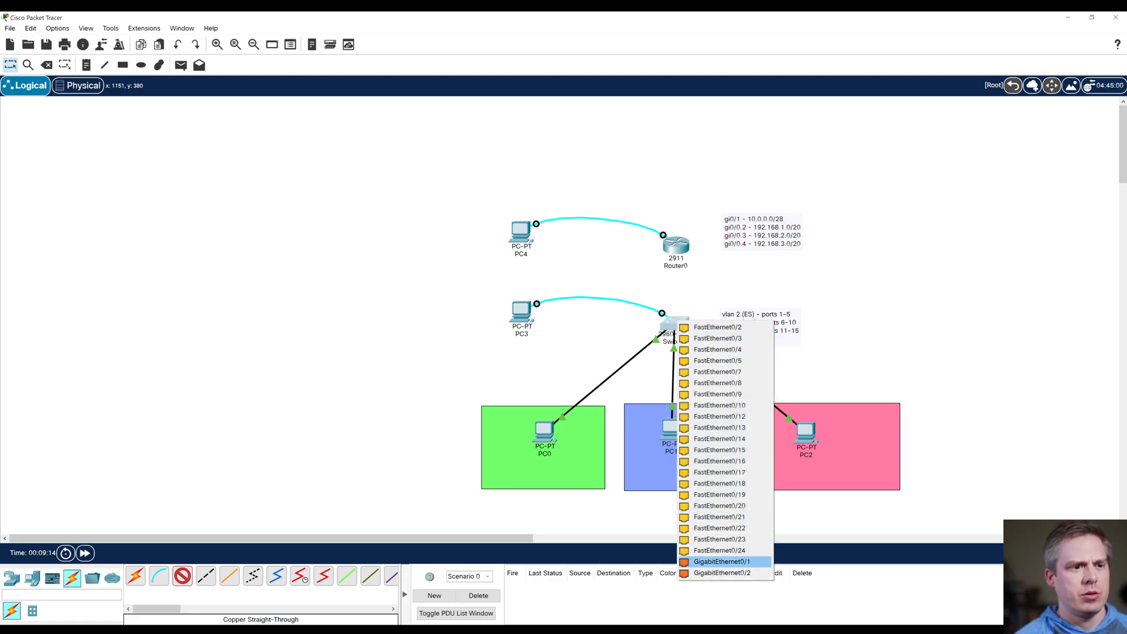
left_click(722, 561)
left_click(673, 250)
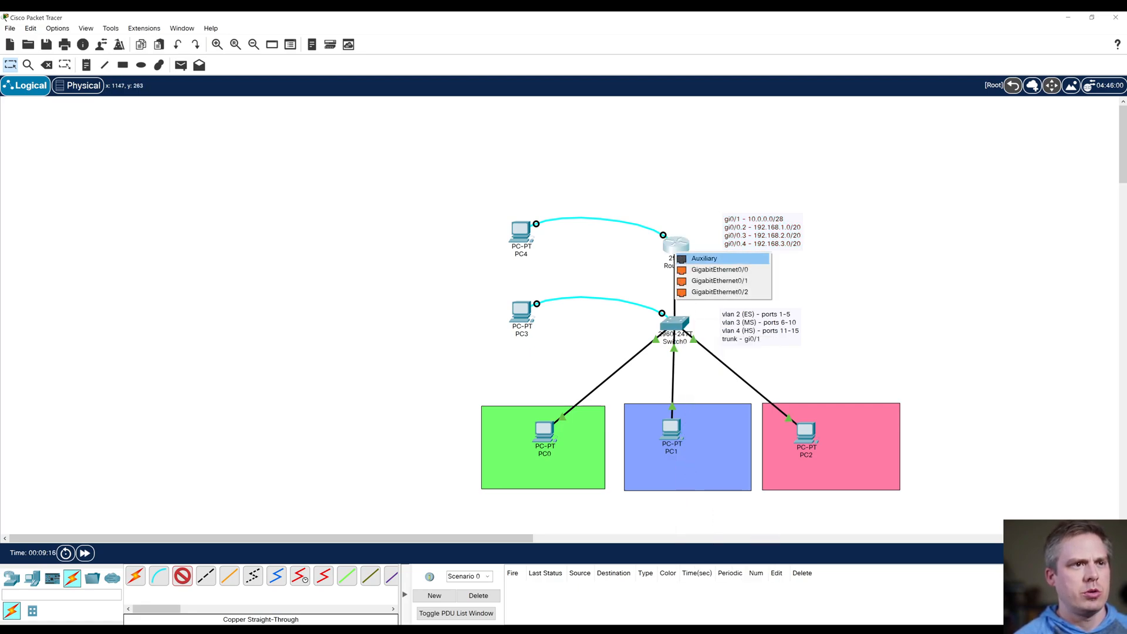
left_click(682, 272)
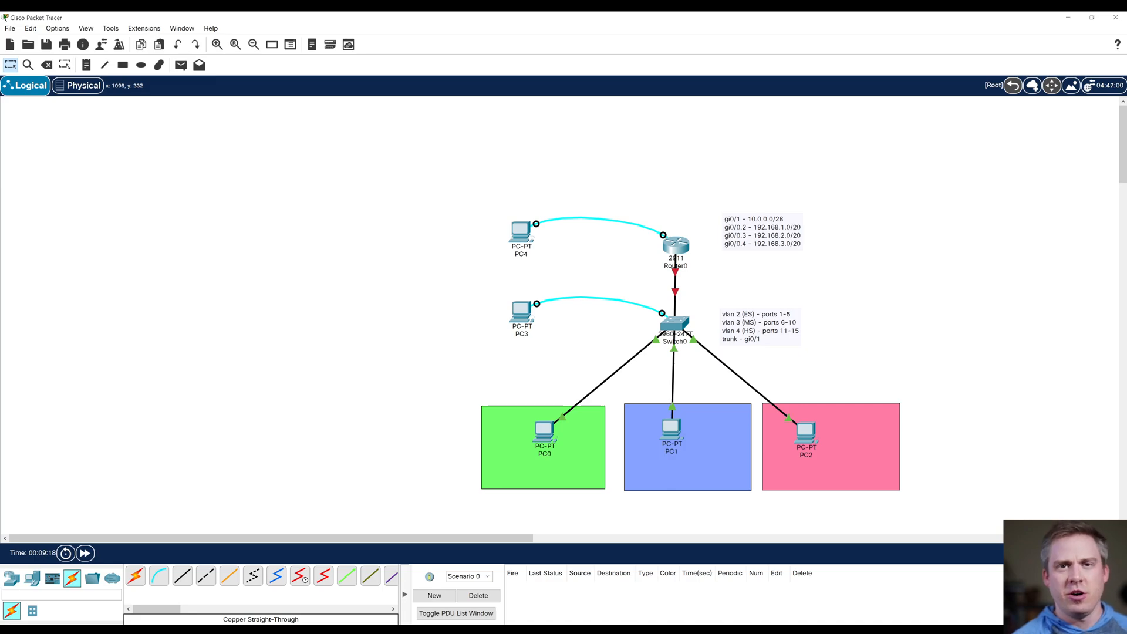
Step: Add a 2960 switch above the 2911 router and move PC4 and PC3 closer to the router and Switch0
left_click_drag(520, 232, 525, 247)
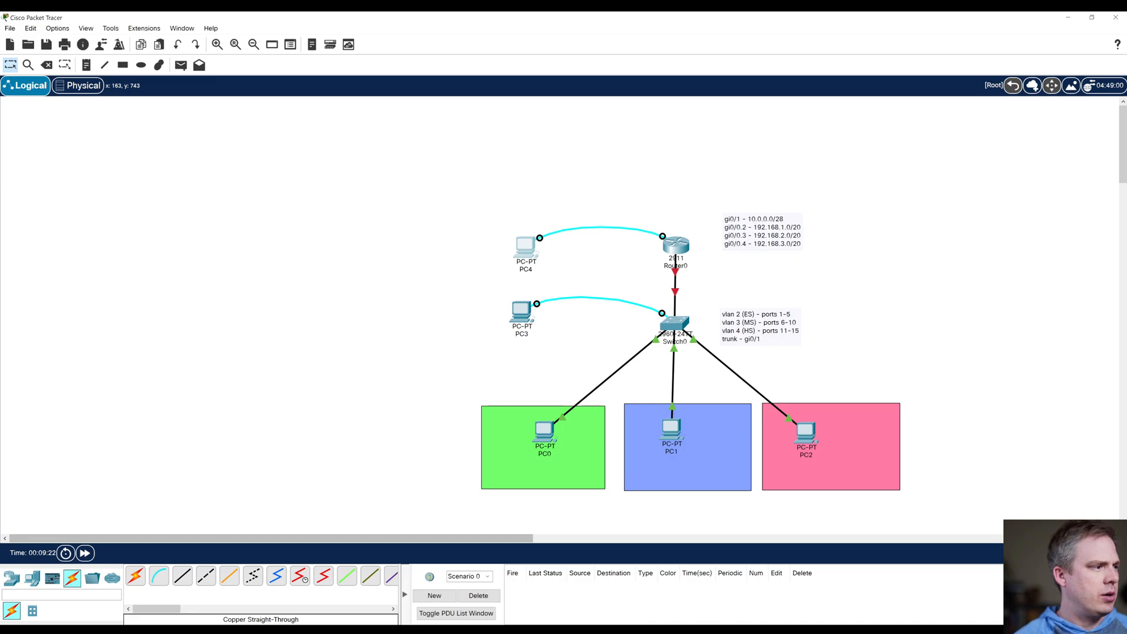
left_click(11, 579)
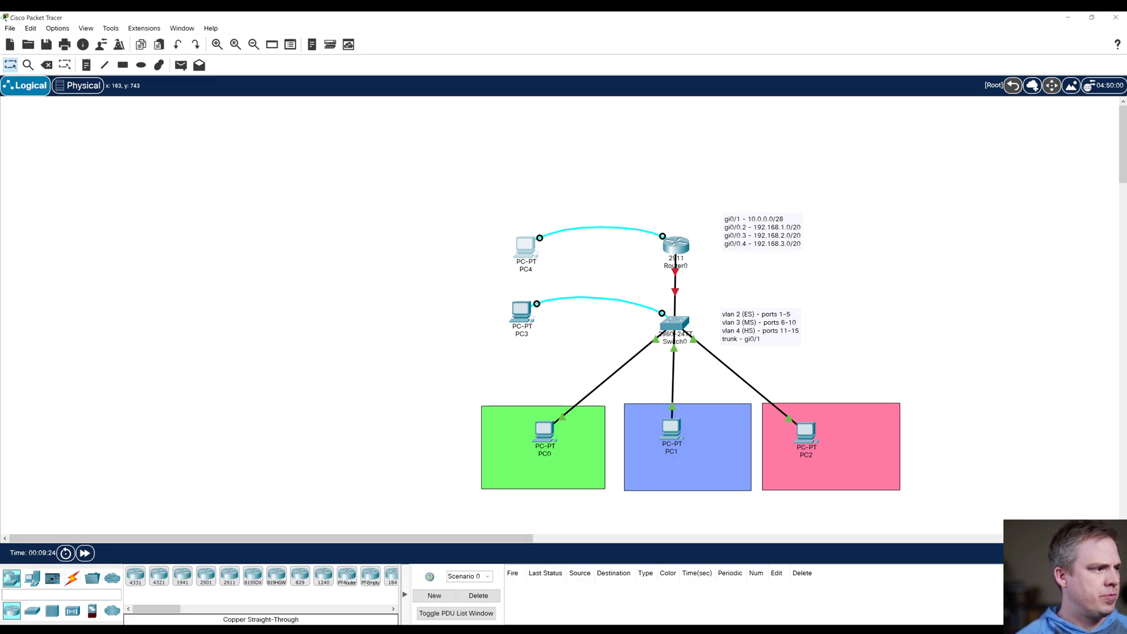
left_click(32, 611)
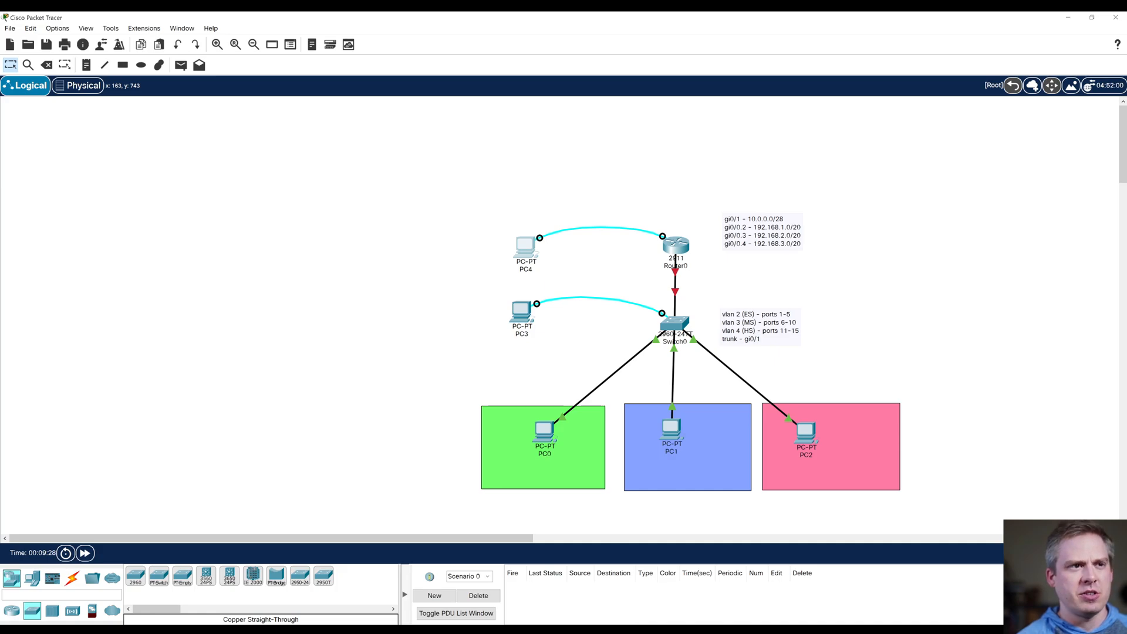
left_click_drag(136, 576, 674, 180)
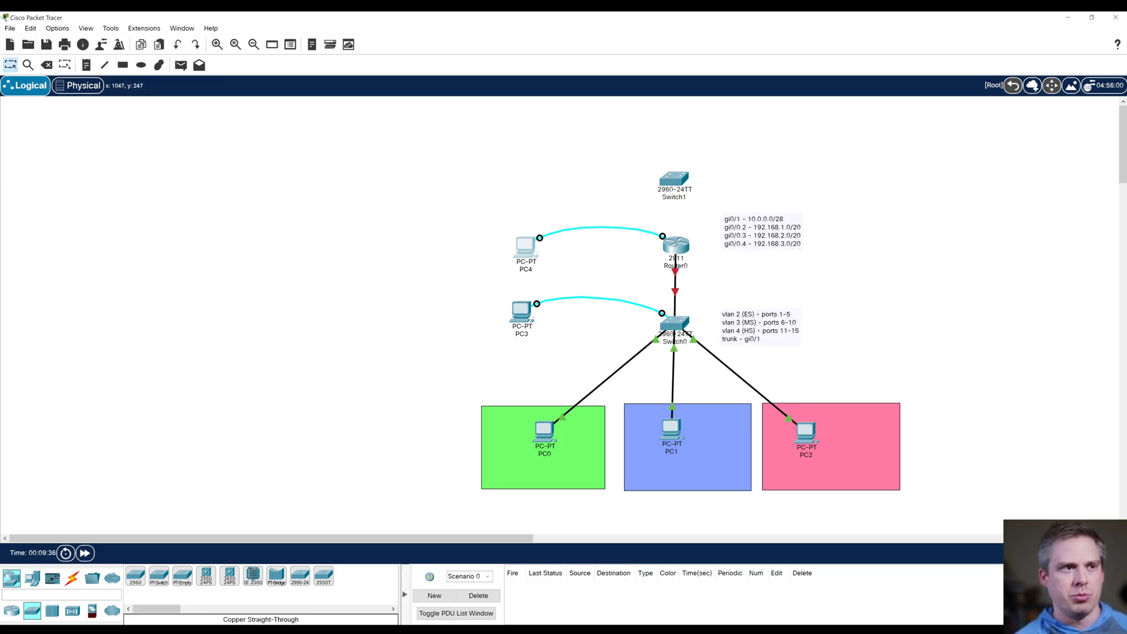
left_click_drag(526, 247, 585, 243)
left_click_drag(521, 310, 581, 308)
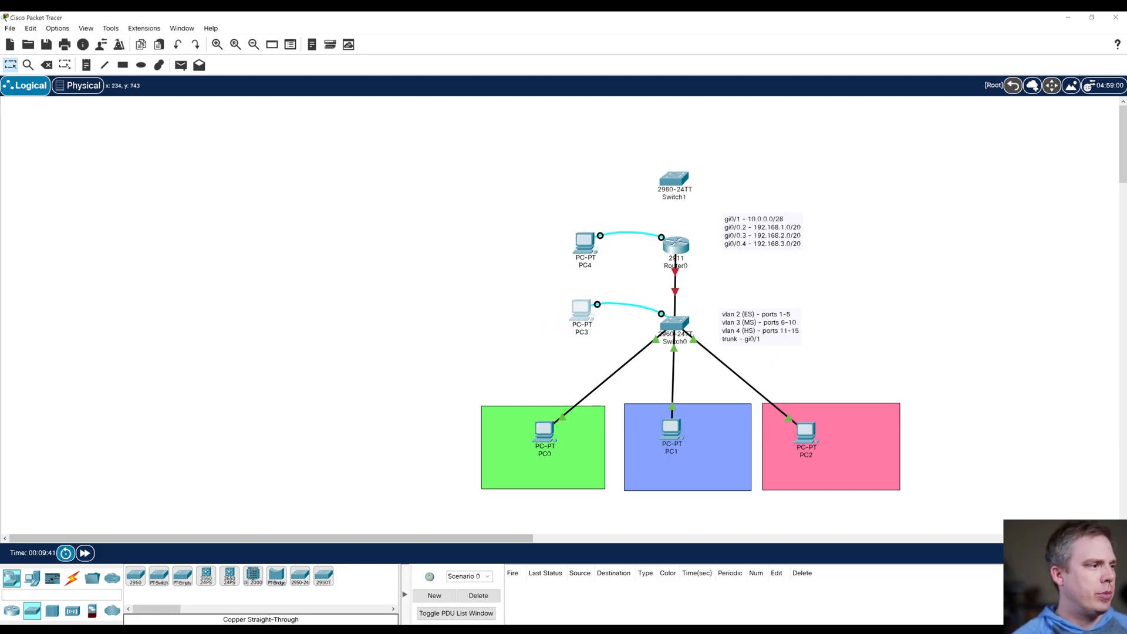
Step: Add three servers stacked in a column to the left of the new 2960 switch
left_click(33, 578)
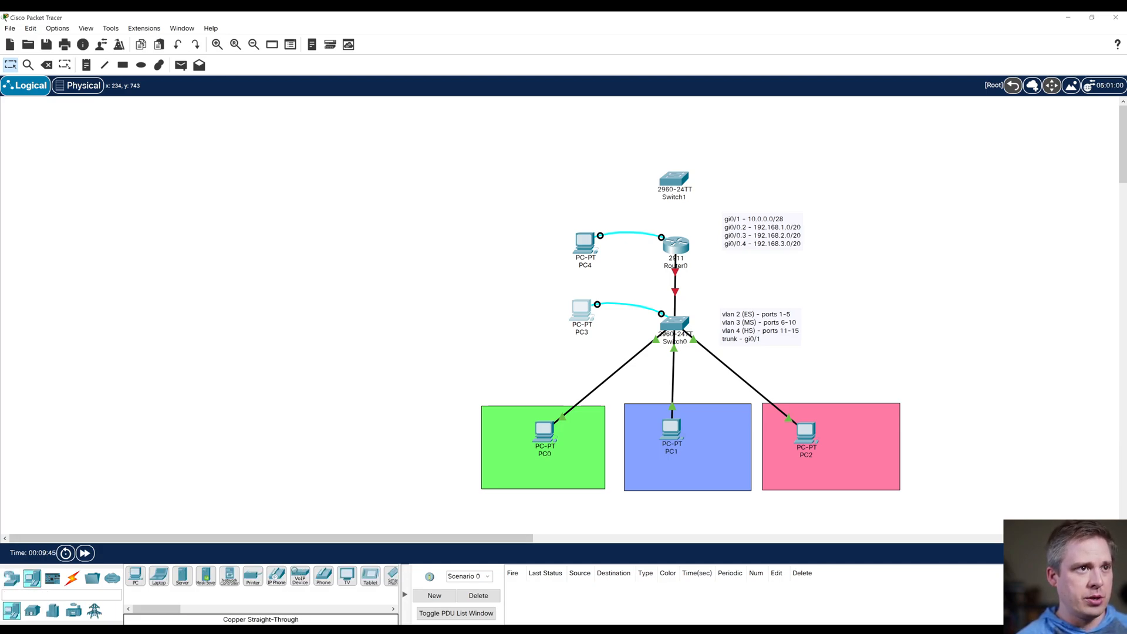
left_click_drag(182, 576, 489, 123)
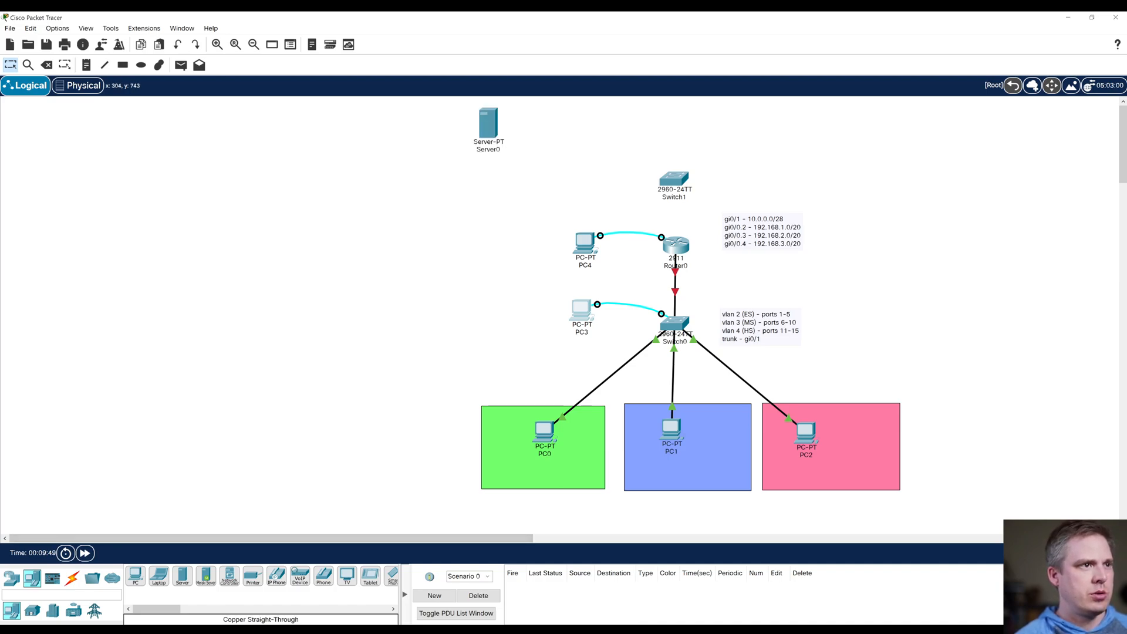
left_click_drag(183, 575, 487, 179)
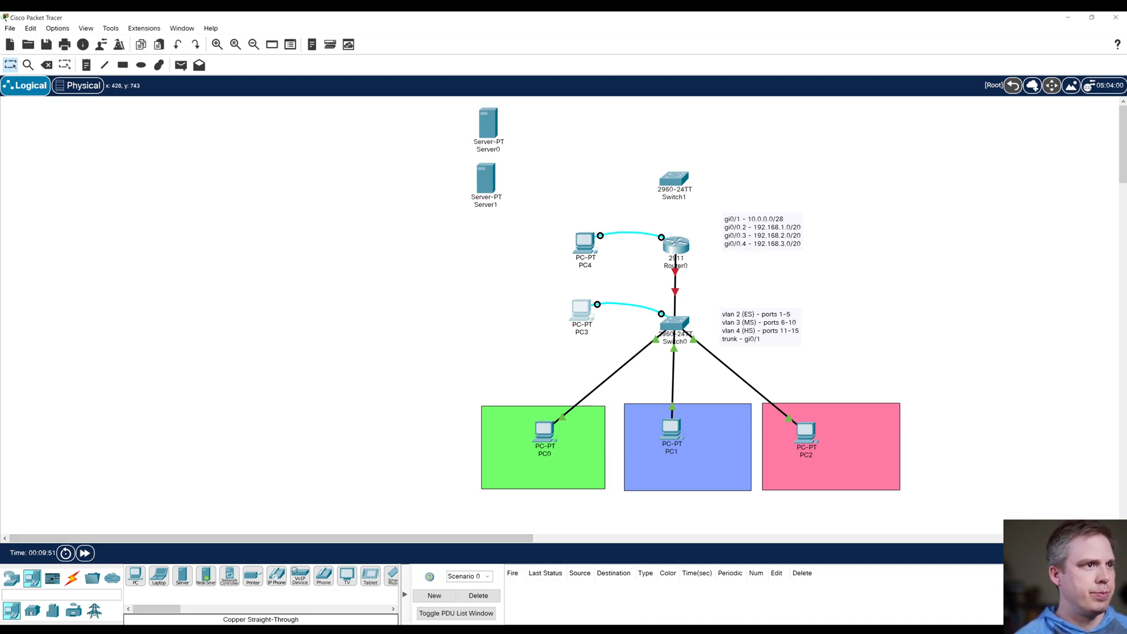
left_click_drag(183, 576, 486, 235)
Step: Rename the top server as "Web Server 10.0.0.2/28"
left_click(492, 149)
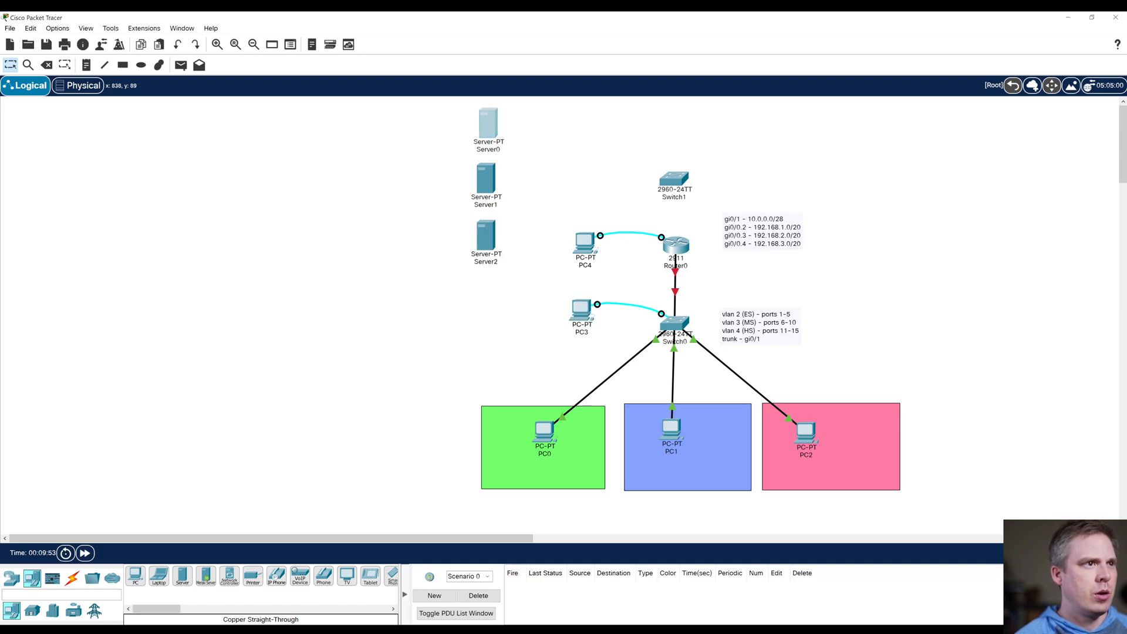
left_click_drag(503, 151, 478, 151)
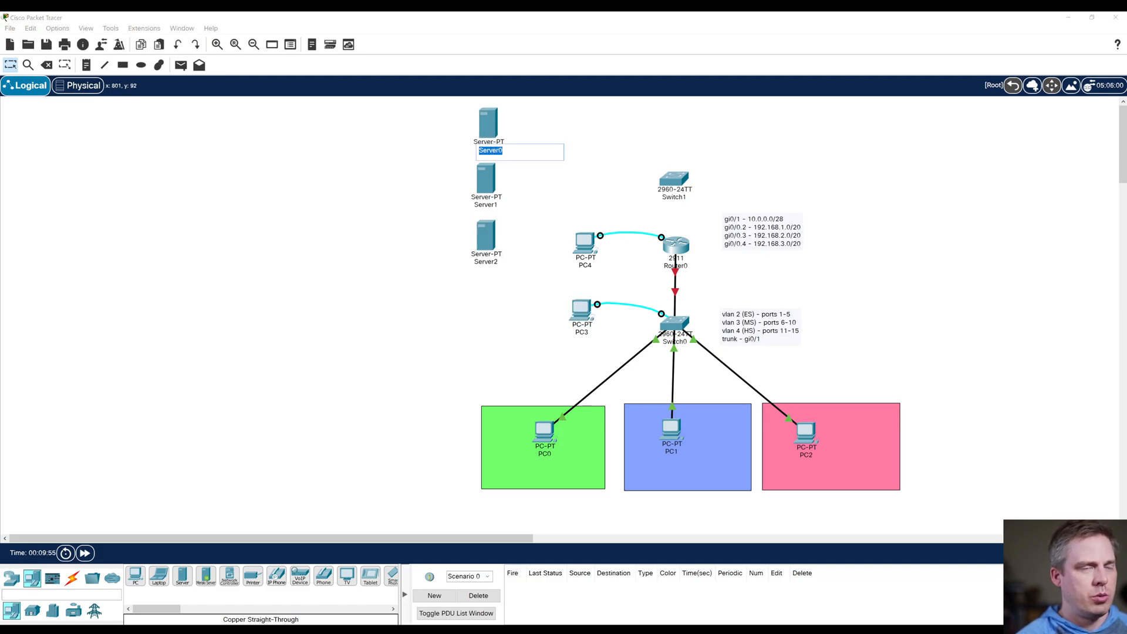
type("WebS")
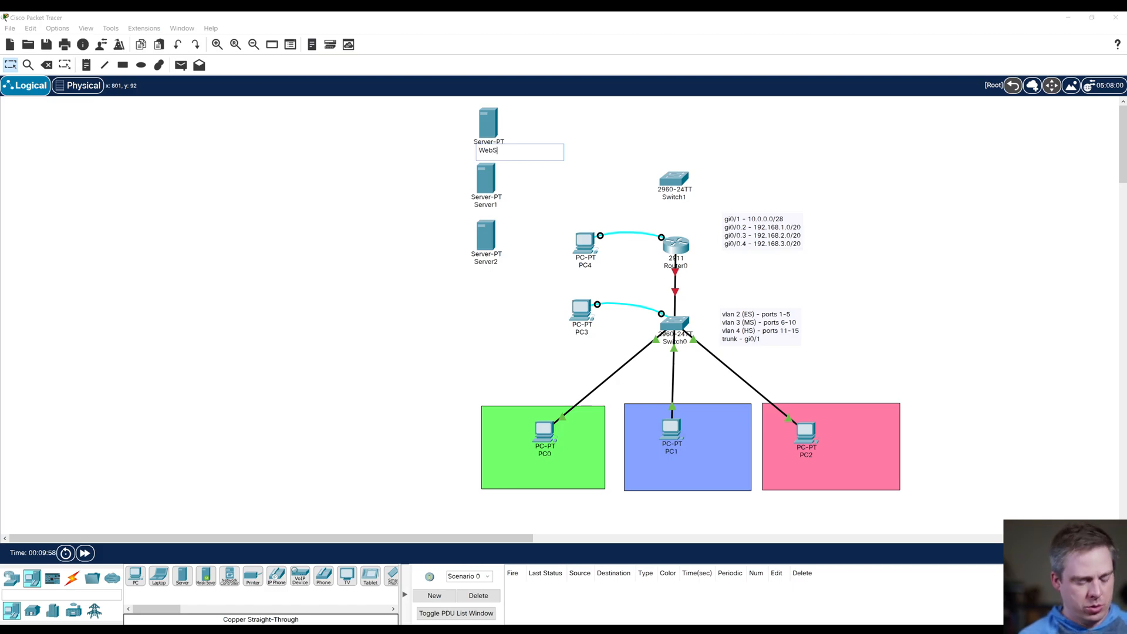
key("BackSpace")
type("Server")
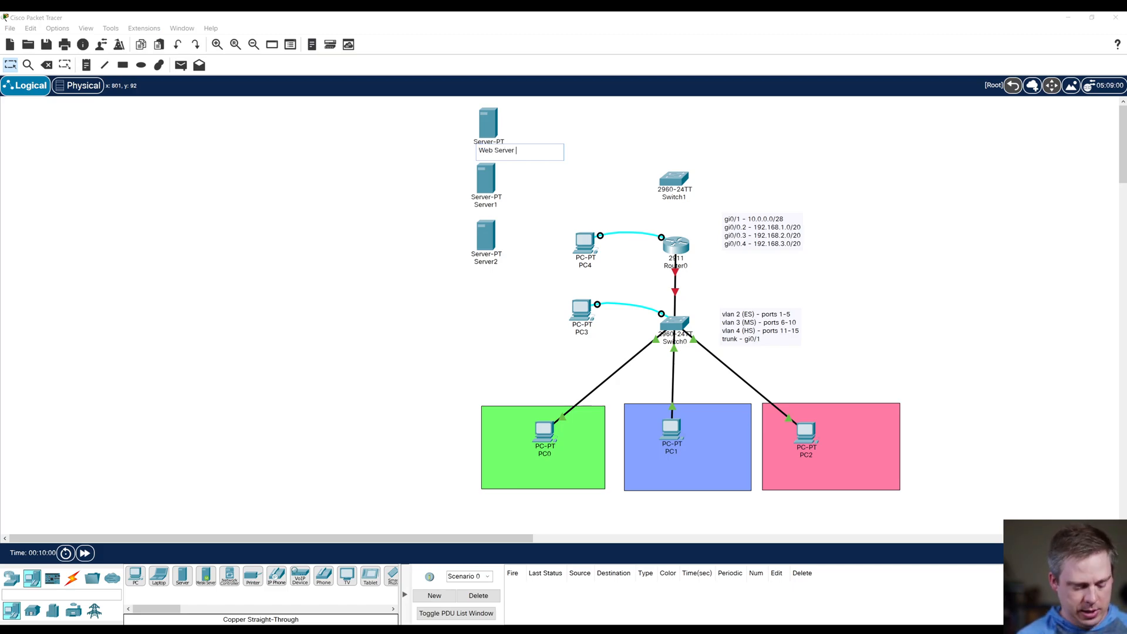
type(" 10.0.0")
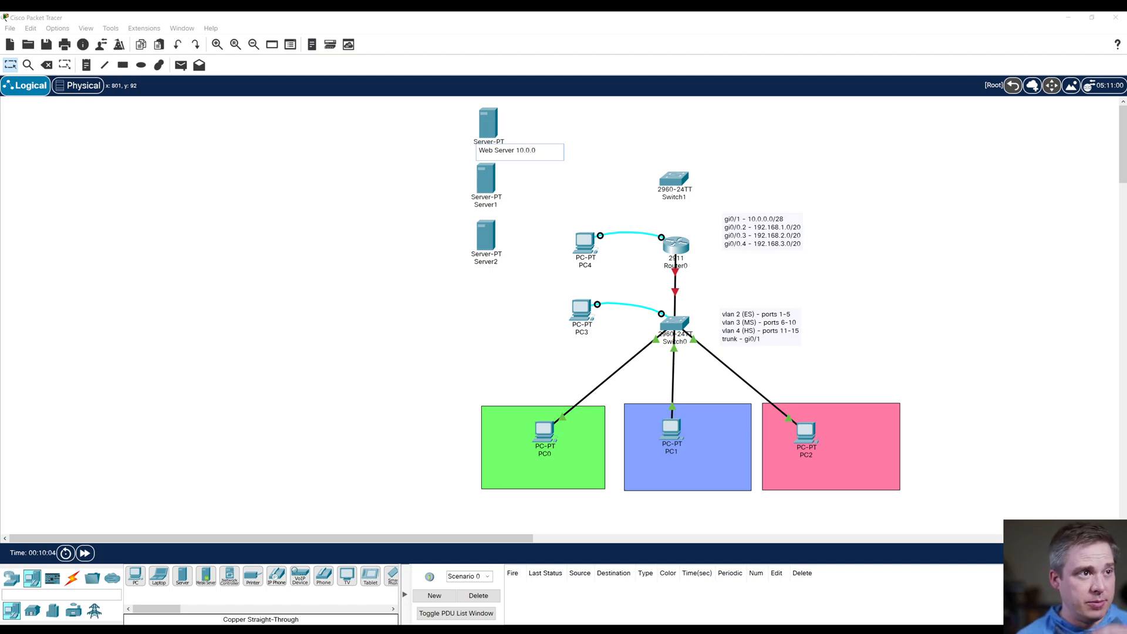
type(".2")
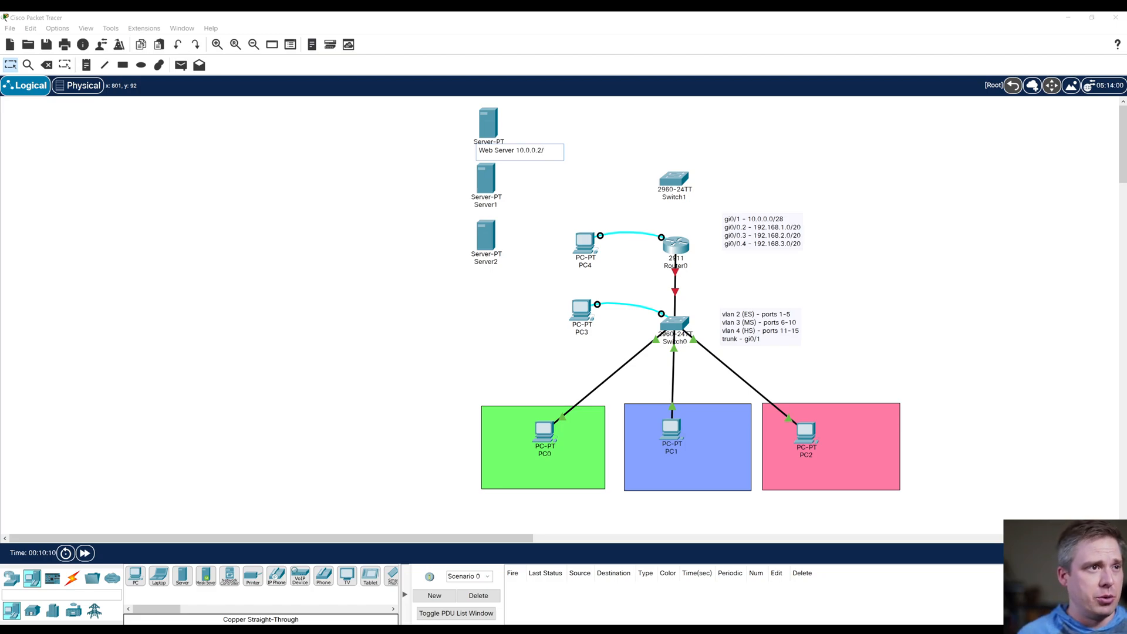
type("/28")
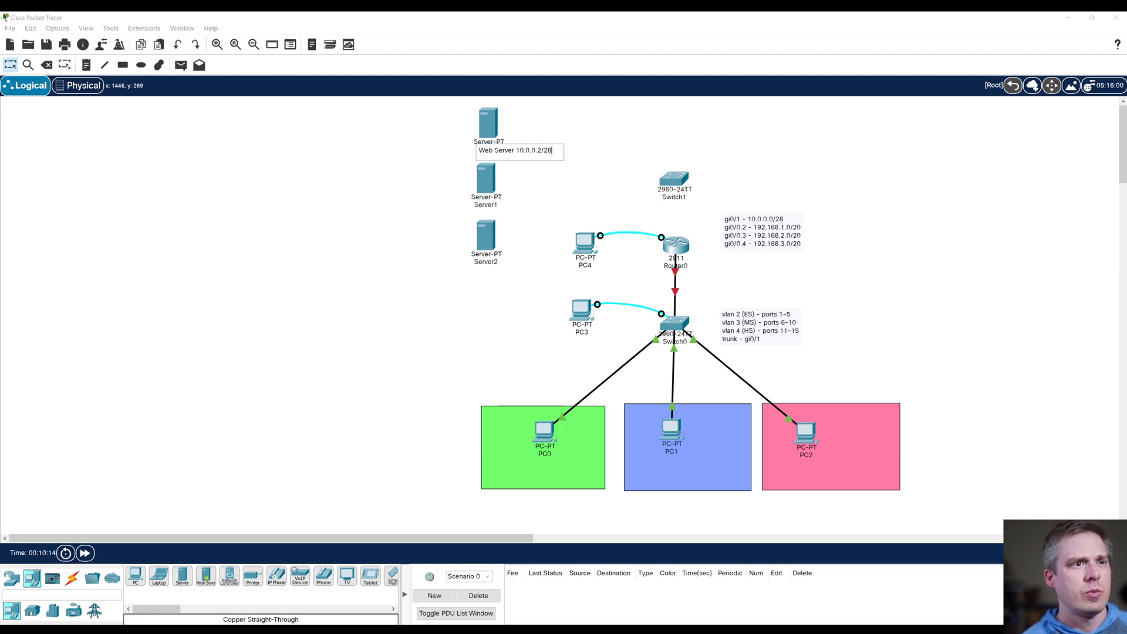
Step: Change the gi0/1 address in the router note to 10.0.0.1/28
left_click(772, 228)
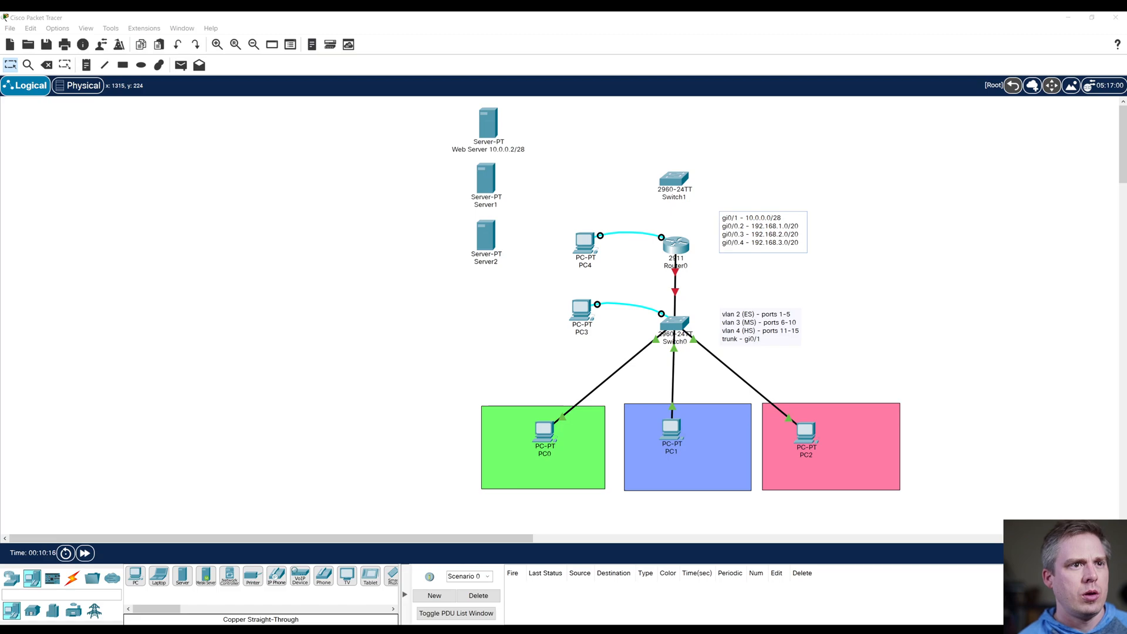
key("BackSpace")
type("1")
left_click(858, 220)
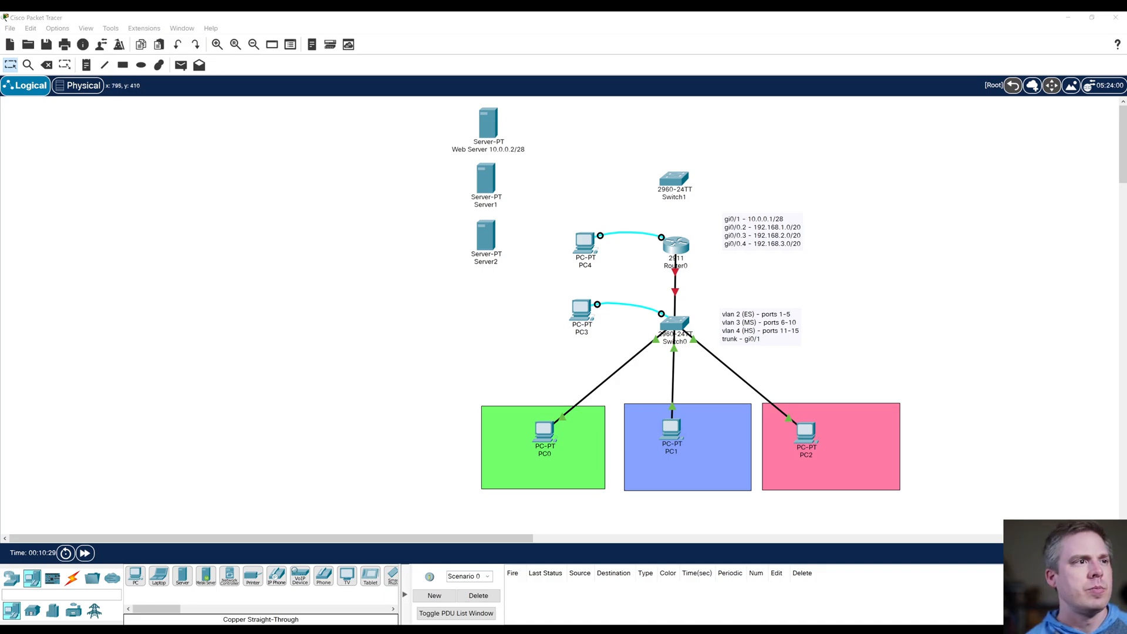
Step: Rename the middle server in the stack as "DNS - 10.0.0.3/28"
left_click(486, 205)
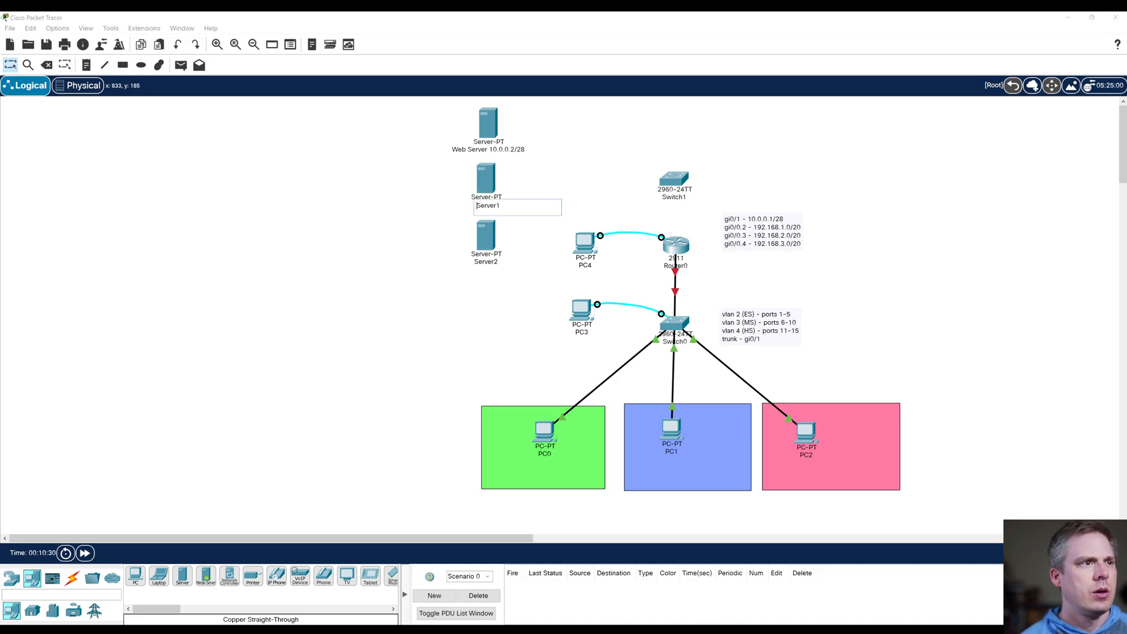
key("ctrl+a")
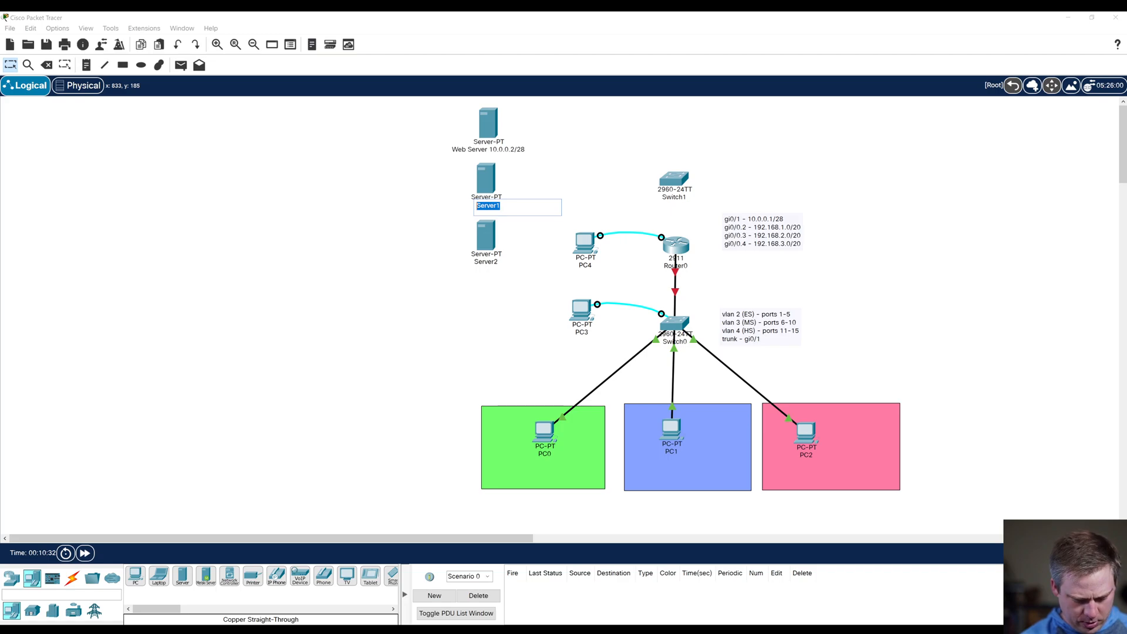
type("DNS - 10.0.")
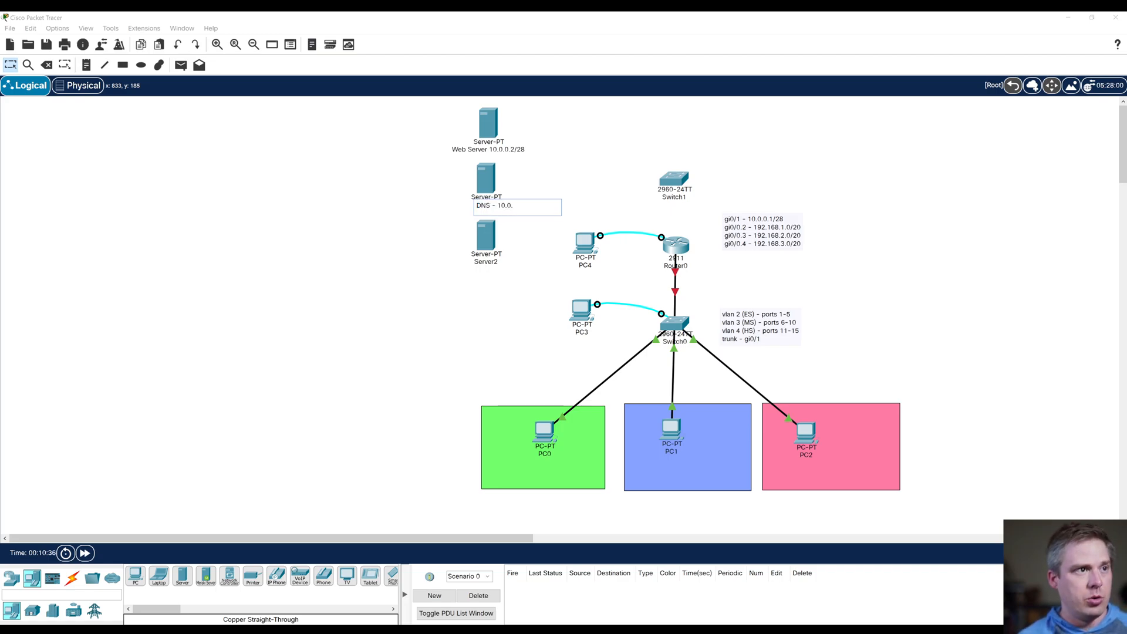
type("0.3")
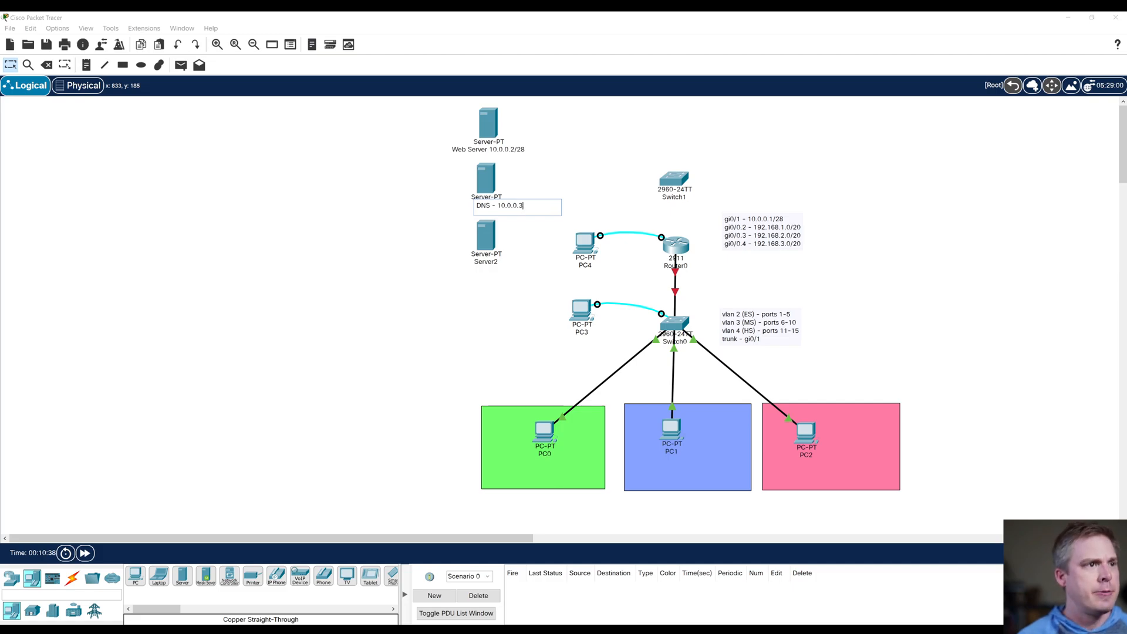
type("/28")
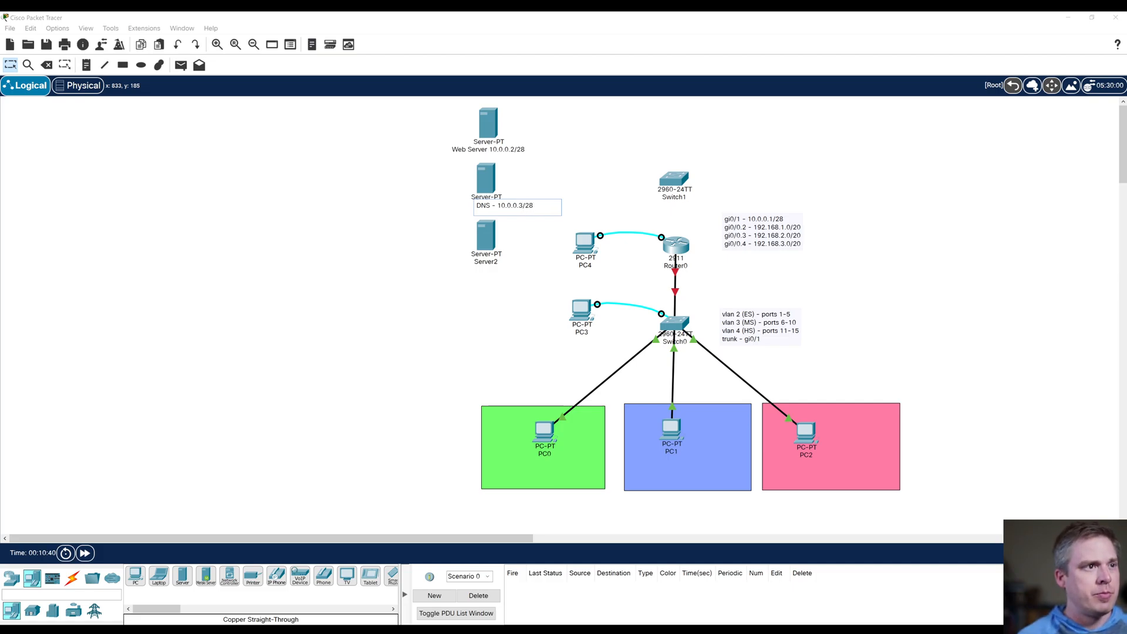
left_click(434, 212)
Step: Rename the lowest server in the stack as "DHCP - 10.0.0.4/28"
left_click(476, 262)
double_click(476, 262)
type("DHCP -")
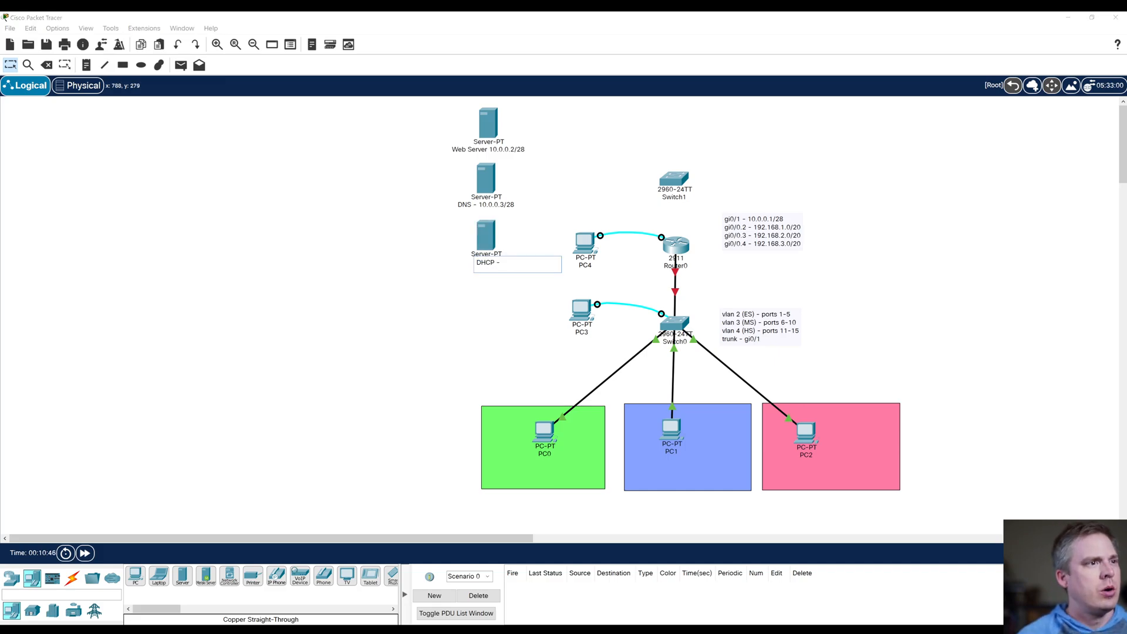
type(" 10.0.0")
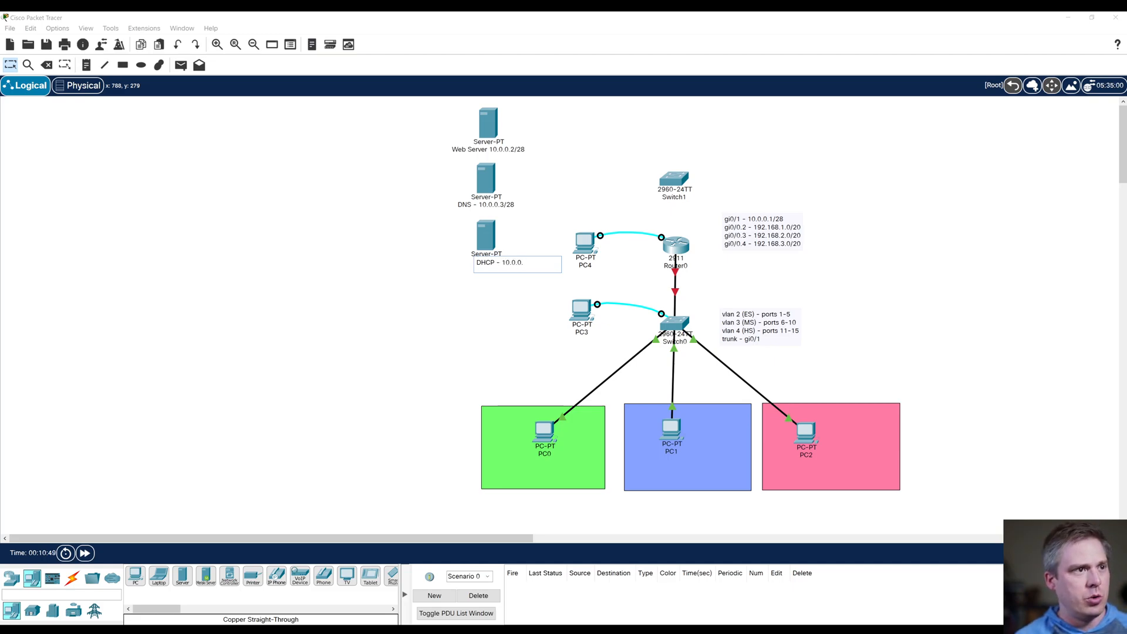
type(".4")
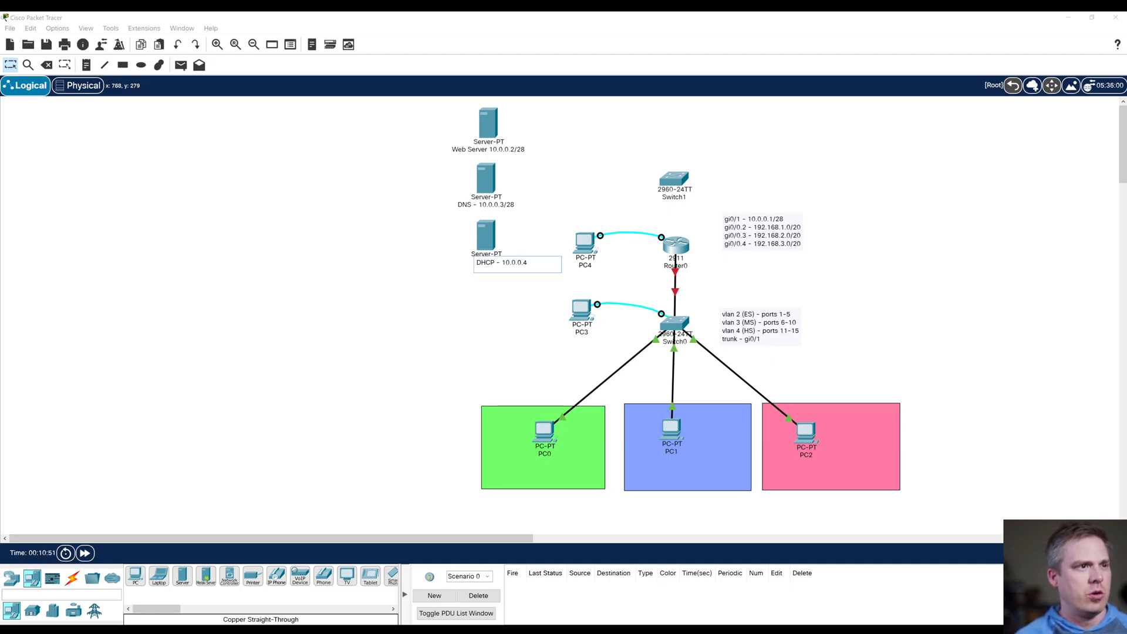
type("/28")
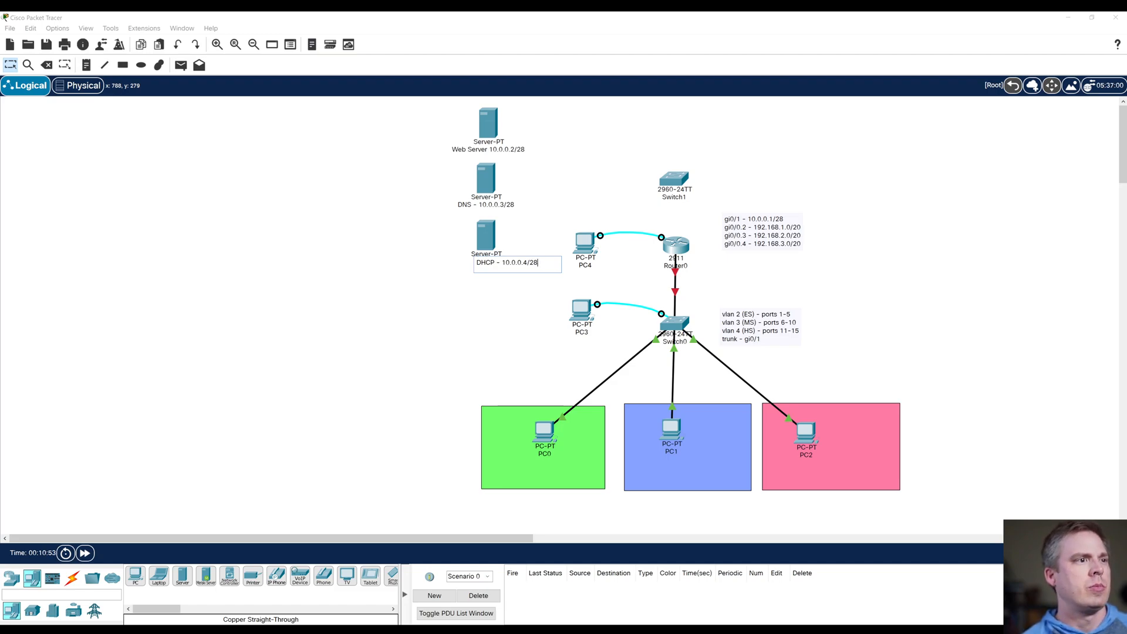
key("Return")
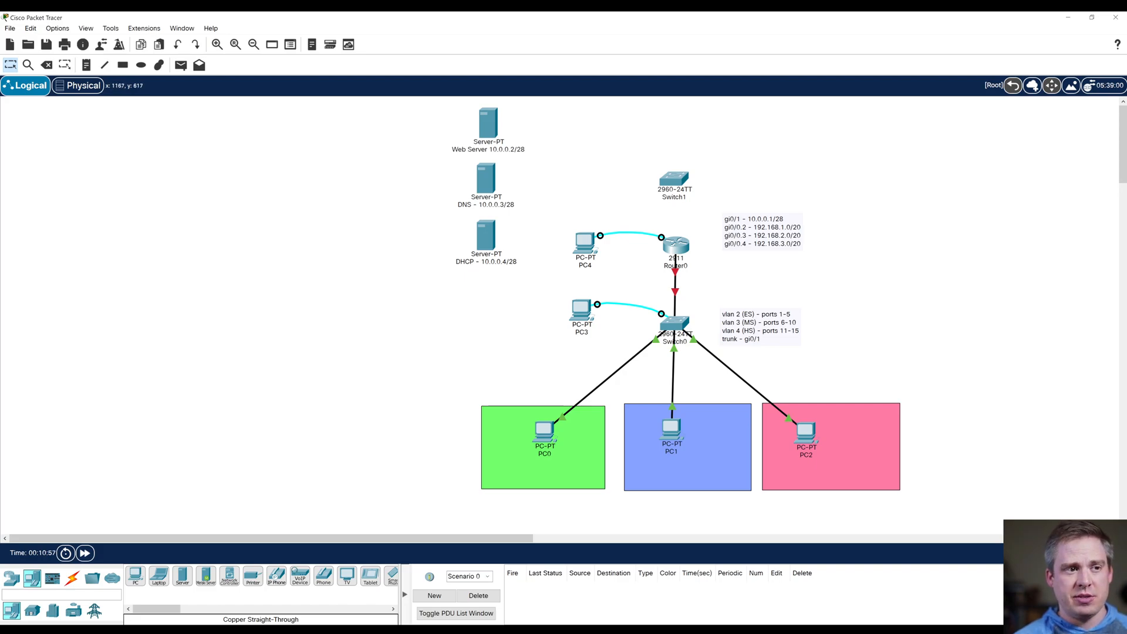
Step: Give the web server the static IPv4 address 10.0.0.2 with subnet mask 255.255.255.240
mouse_move(671, 431)
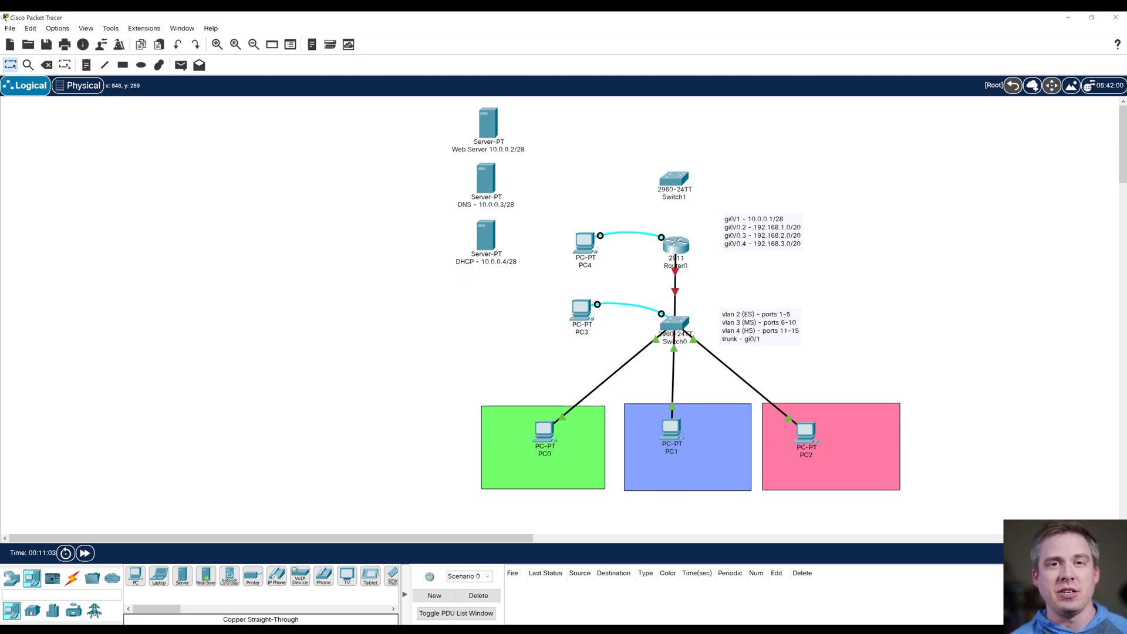
mouse_move(493, 250)
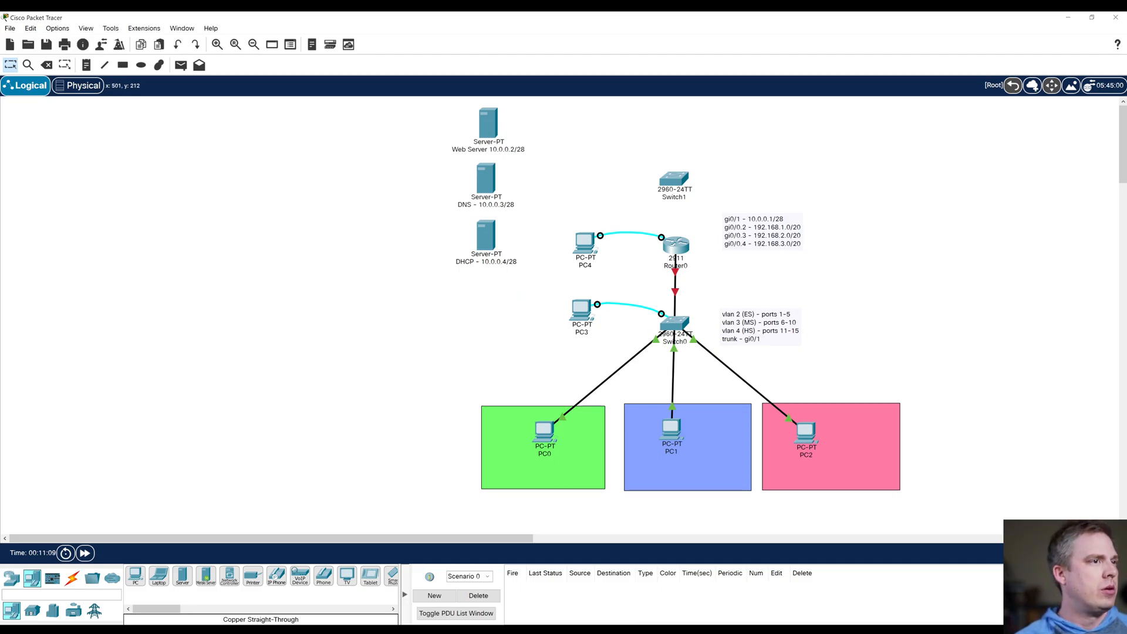
left_click(488, 121)
left_click_drag(488, 119, 773, 127)
left_click(784, 146)
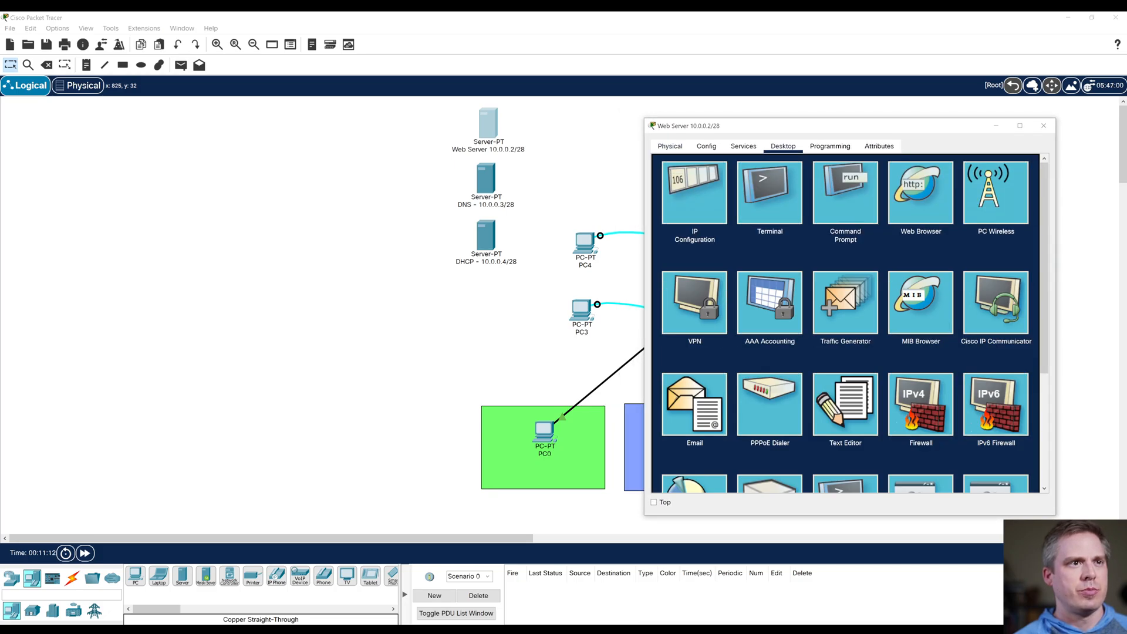
left_click(693, 191)
type("10.0.0.2")
left_click(804, 228)
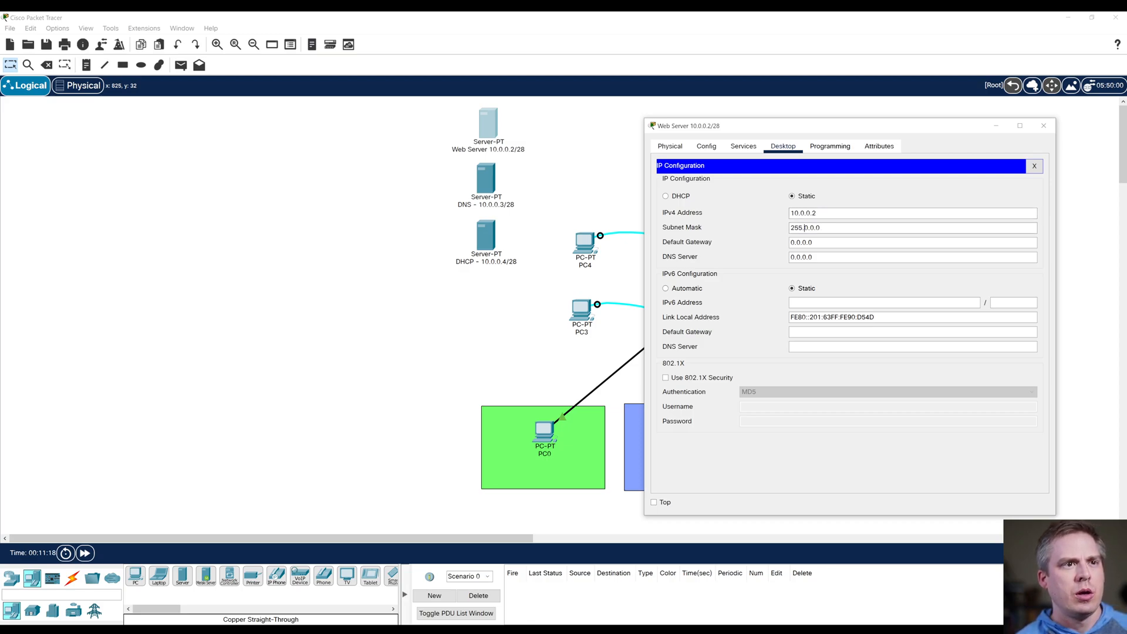
key("shift+End")
type("255.2")
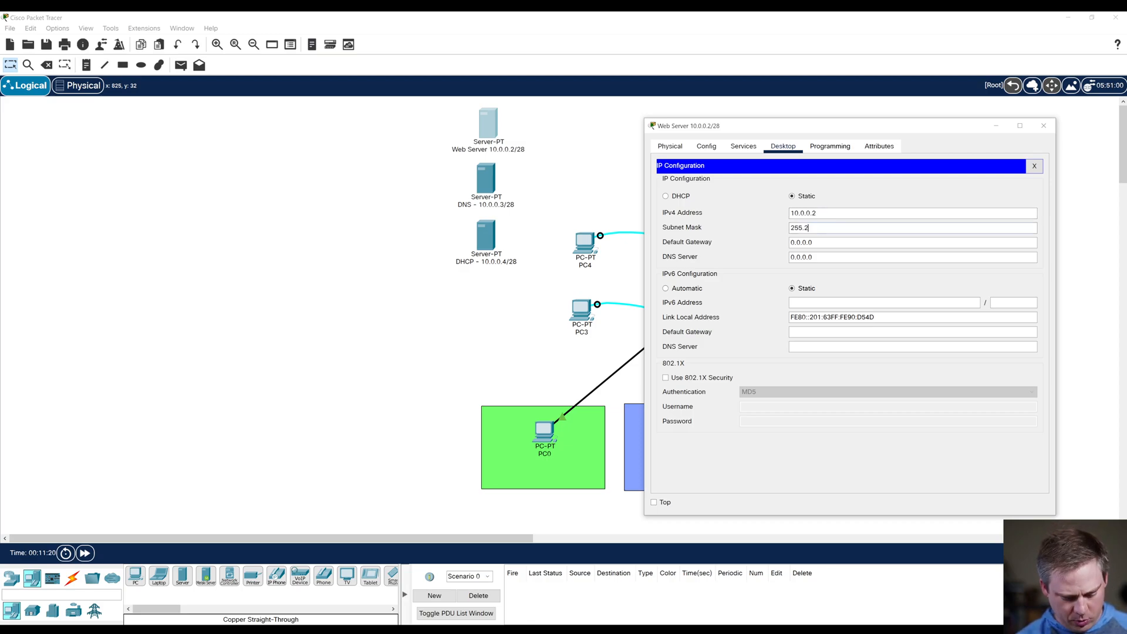
type("55.240")
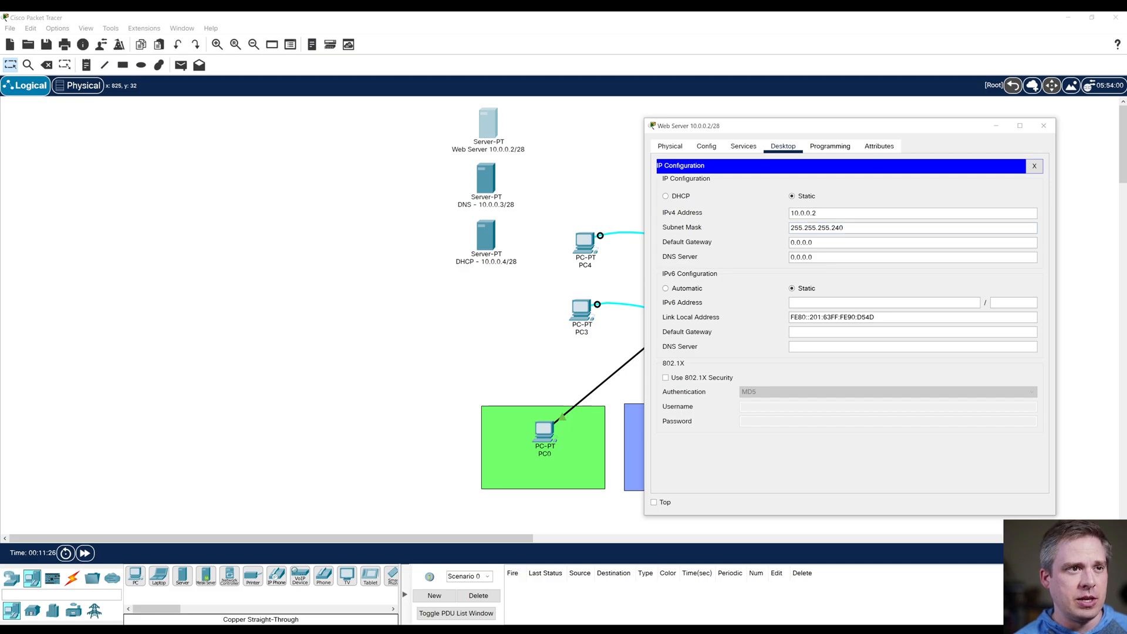
Step: Set the web server's IPv4 default gateway to 10.0.0.1
key("Tab")
left_click_drag(817, 213, 790, 242)
left_click(816, 213)
key("ctrl+c")
left_click(811, 242)
key("ctrl+v")
key("BackSpace")
type("1")
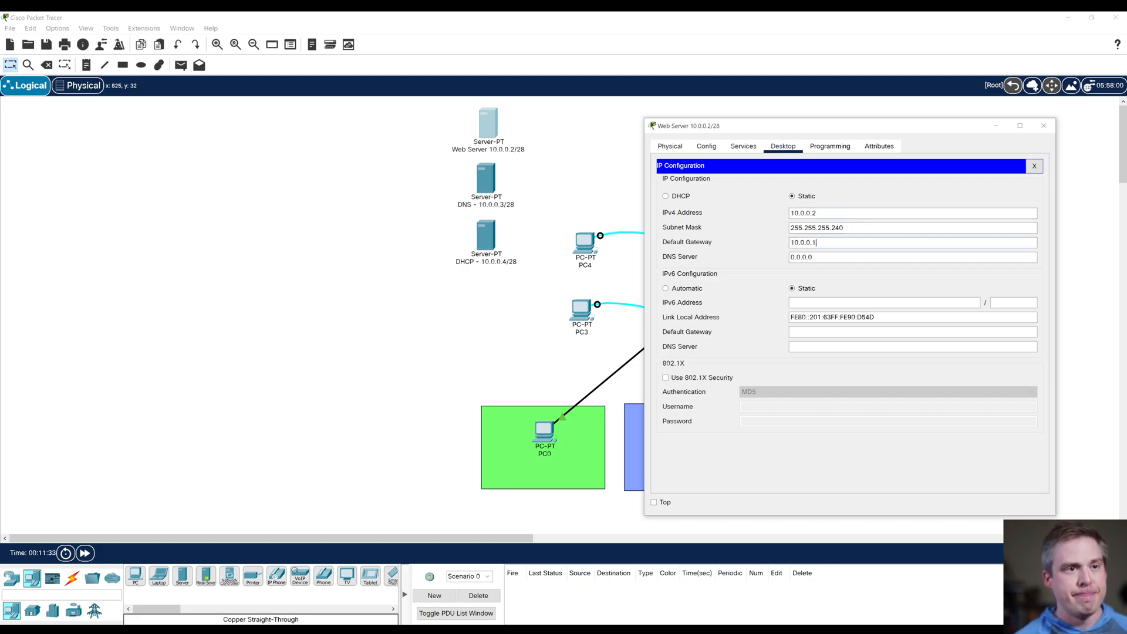
Step: Set the web server's DNS server address to 10.0.0.3, then check its HTTP service settings and close its configuration
left_click_drag(813, 257, 790, 257)
key("ctrl+v")
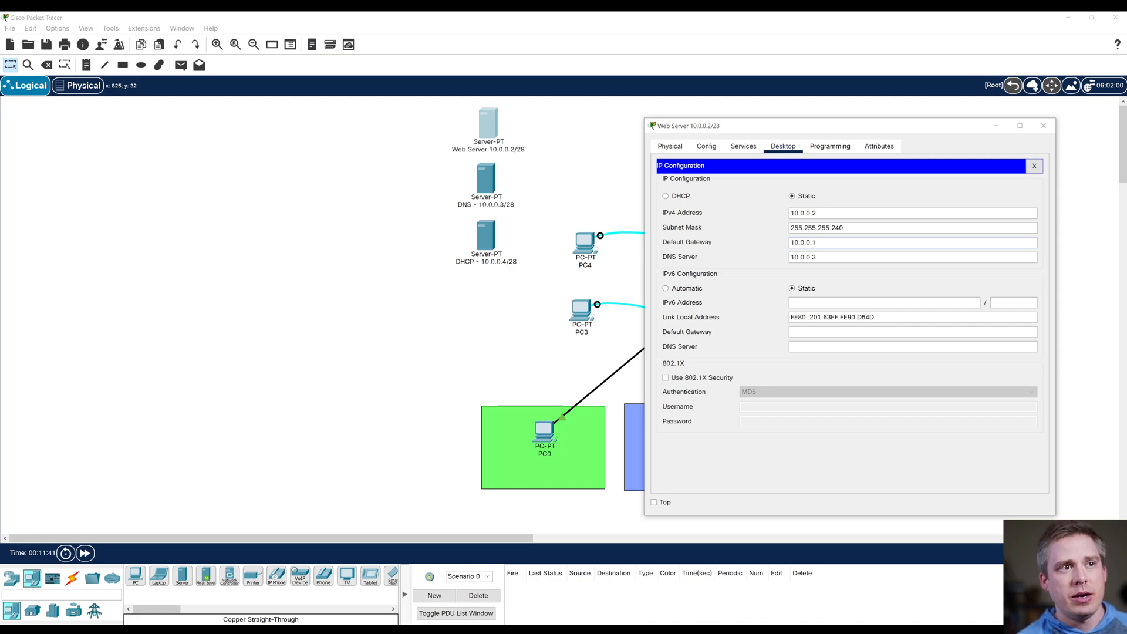
left_click(744, 146)
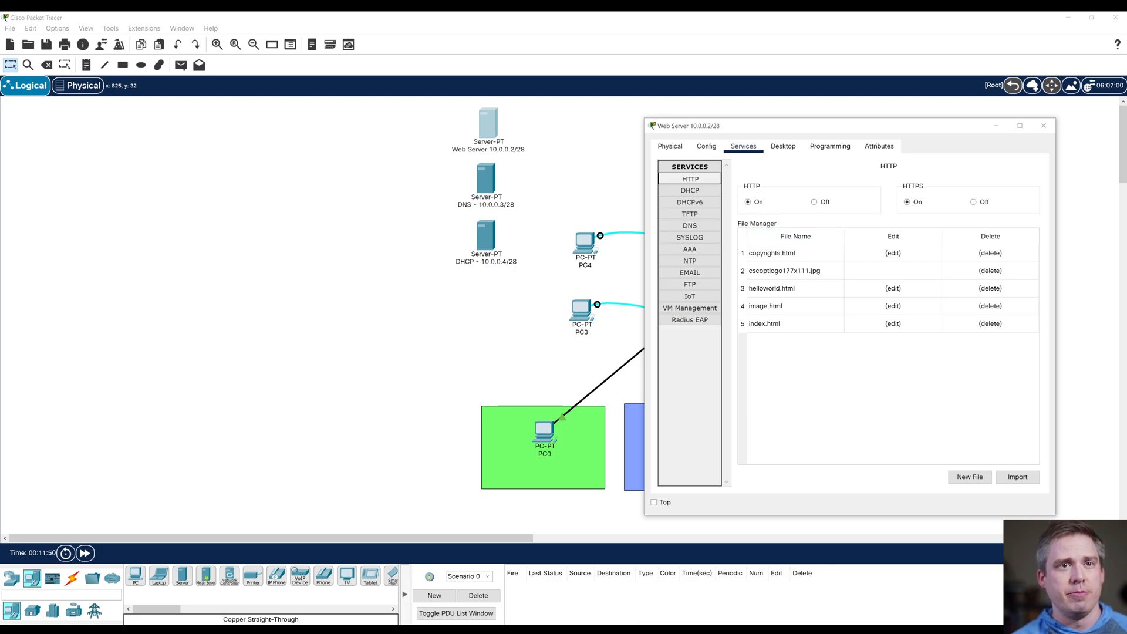
left_click(1043, 125)
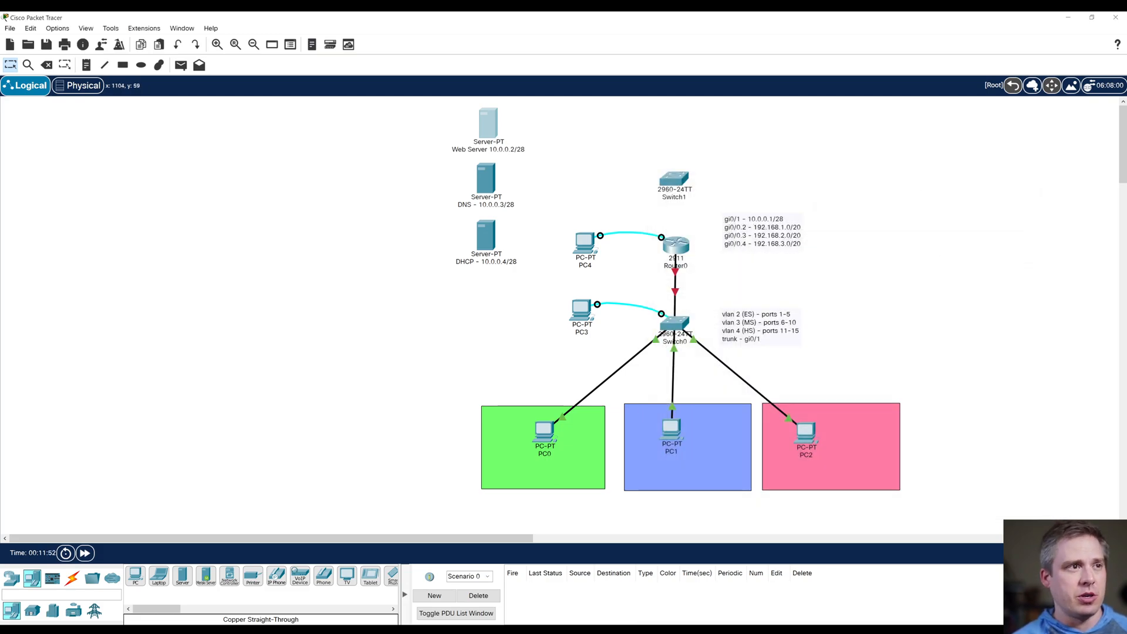
Step: Give the DNS server the static IPv4 address 10.0.0.3 with subnet mask 255.255.255.240
mouse_move(490, 124)
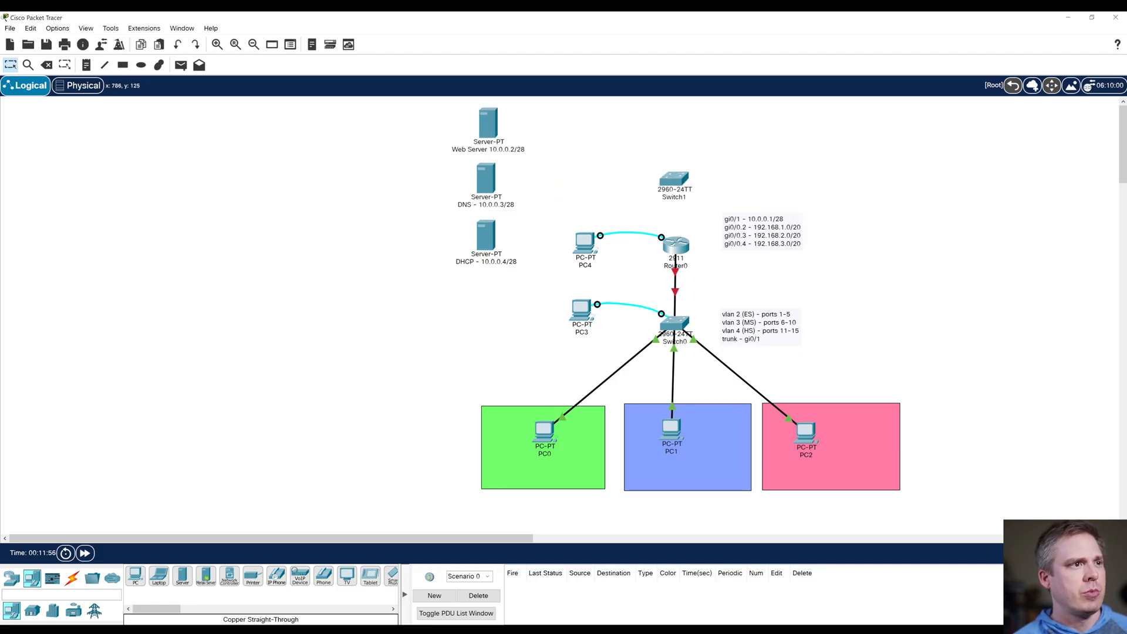
left_click(486, 178)
left_click_drag(551, 120, 892, 119)
left_click(838, 139)
left_click(750, 185)
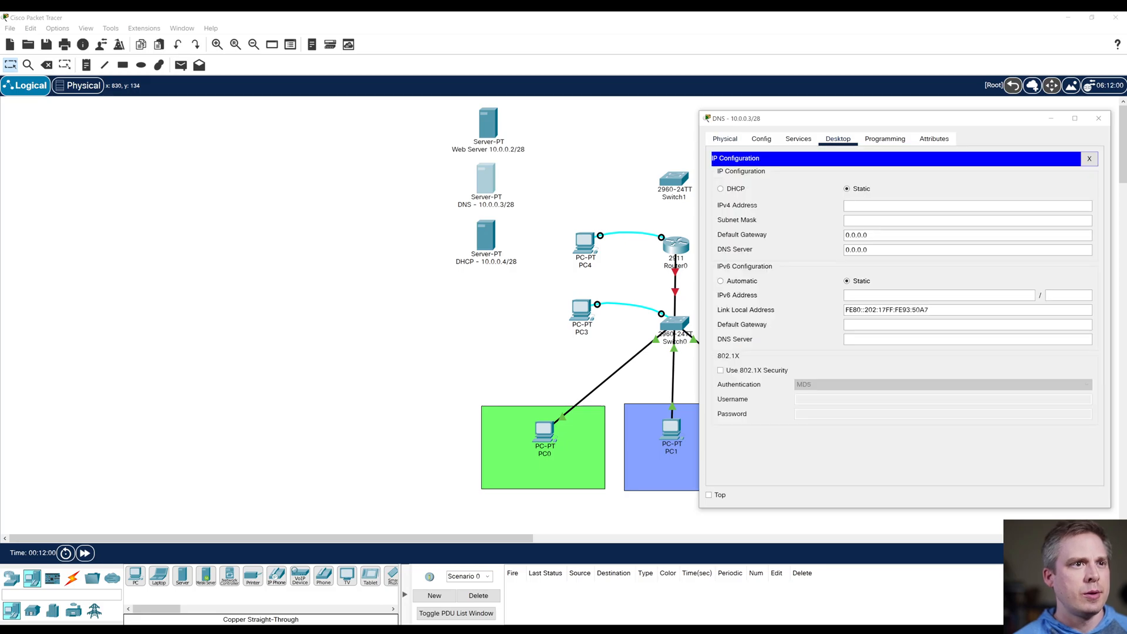
type("10.0.0.3")
left_click(860, 220)
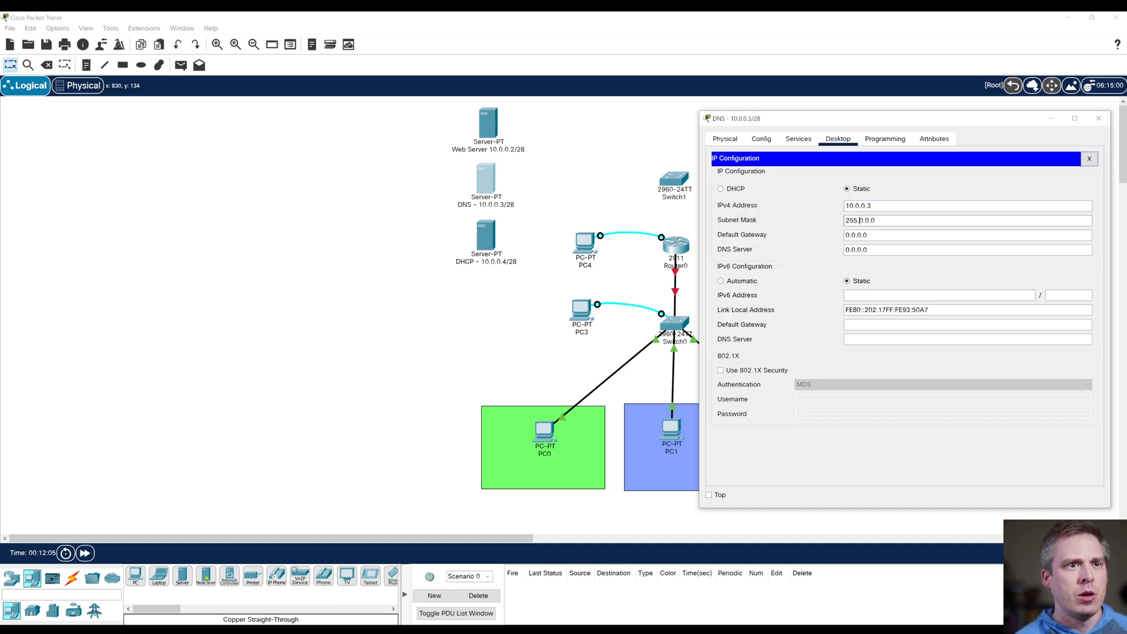
key("Delete")
key("Delete")
key("Delete")
key("Delete")
key("Delete")
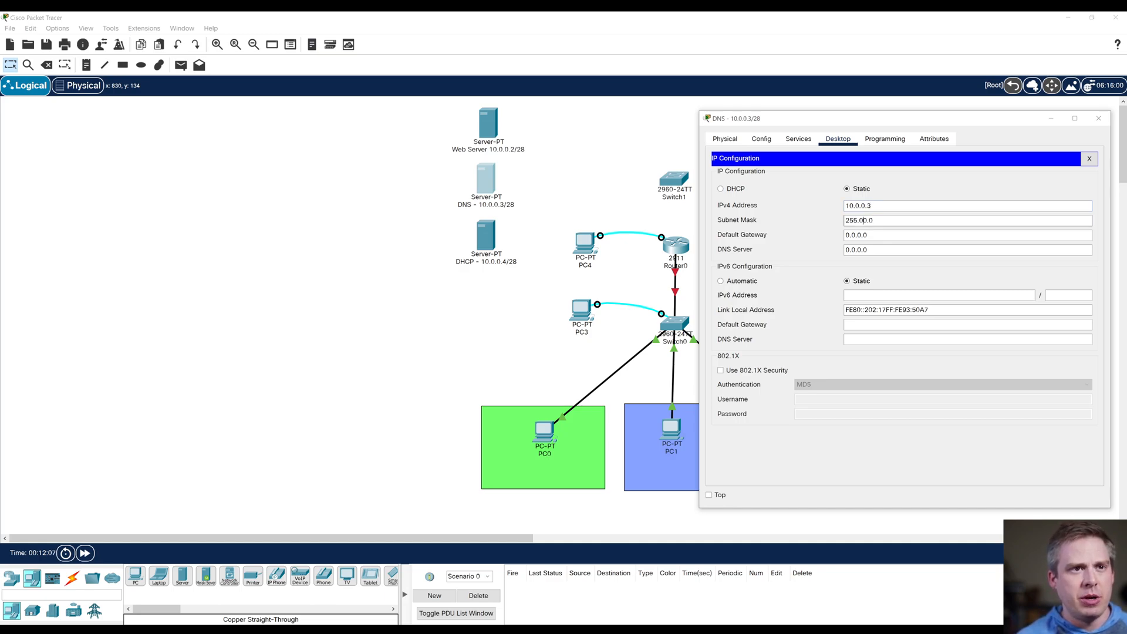
type("255.255.240")
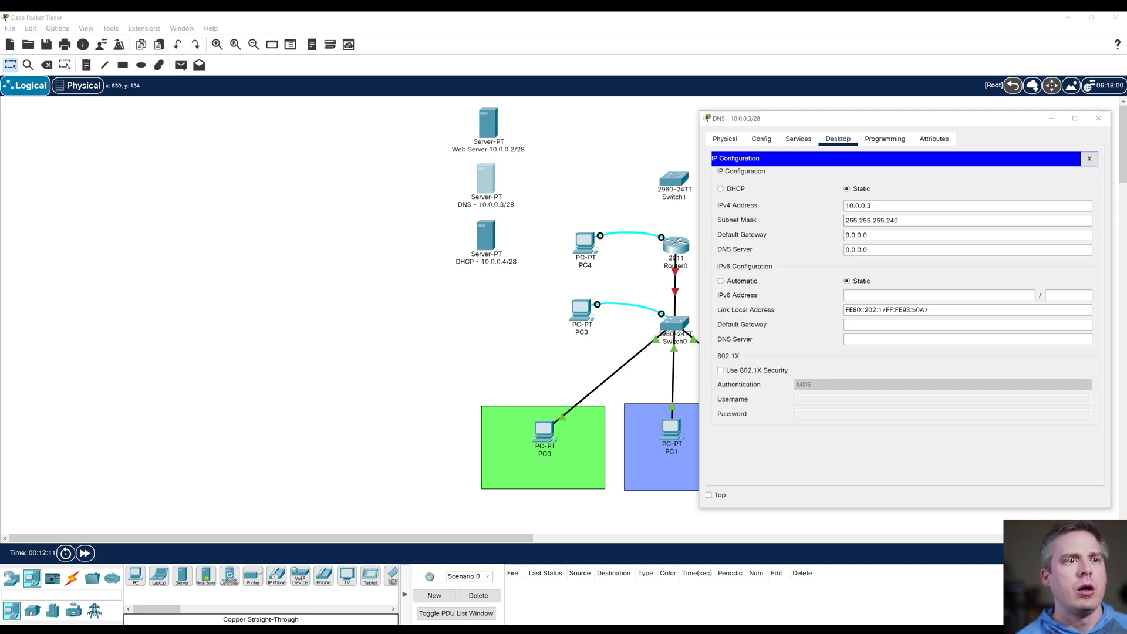
Step: Set the DNS server's default gateway to 10.0.0.1 and its own DNS server address to 127.0.0.1
key("Tab")
type("10.0.0.")
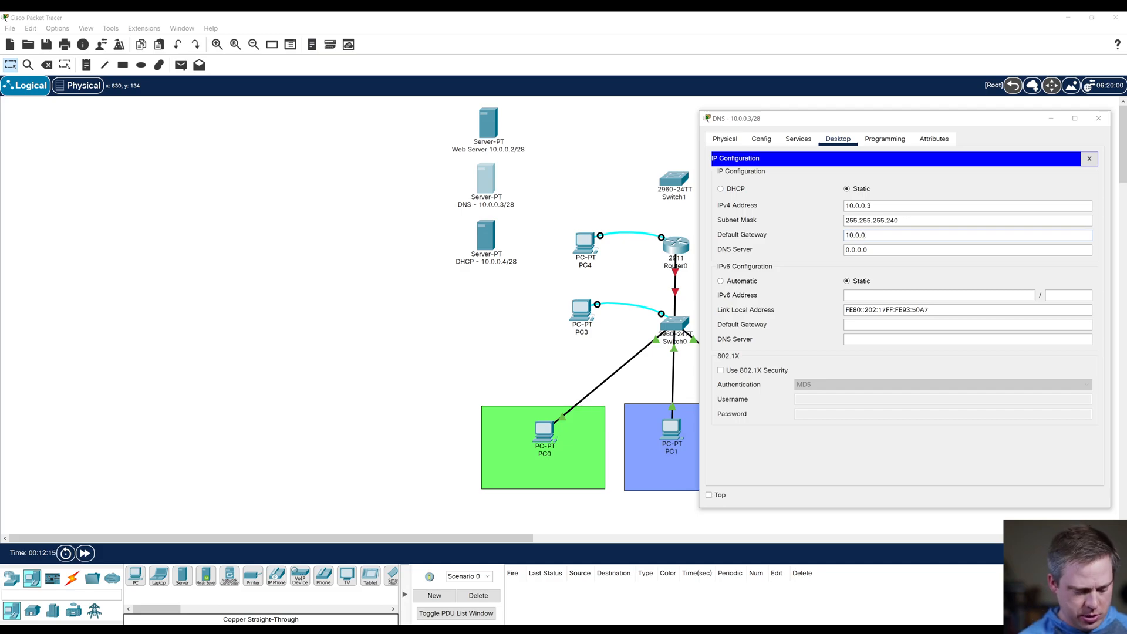
key("ctrl+a")
key("ctrl+c")
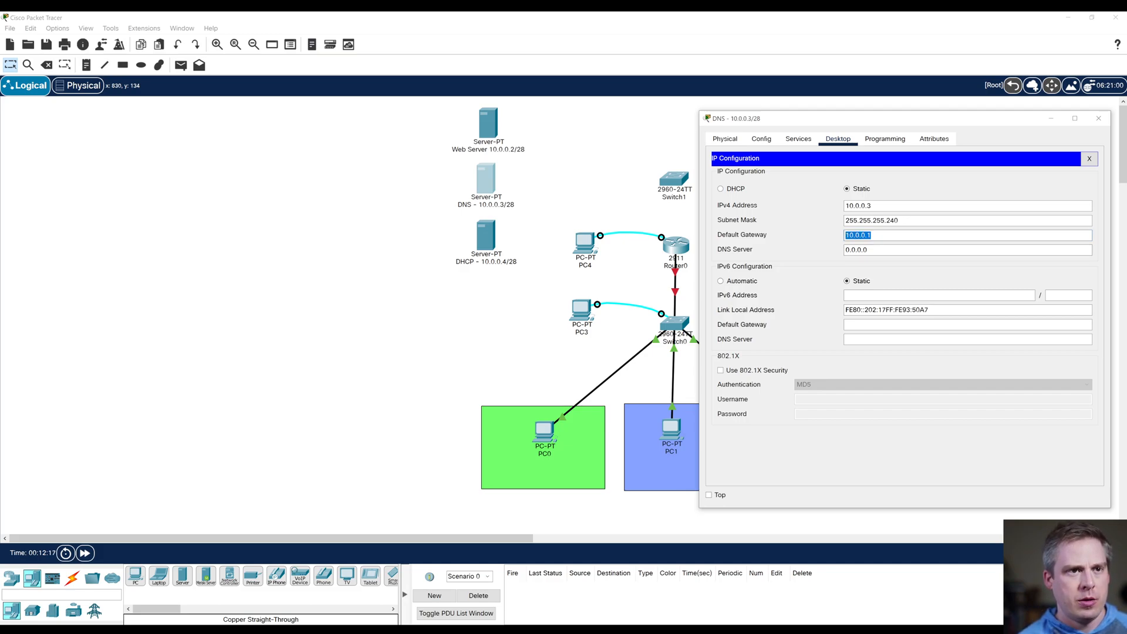
key("Tab")
key("ctrl+v")
key("BackSpace")
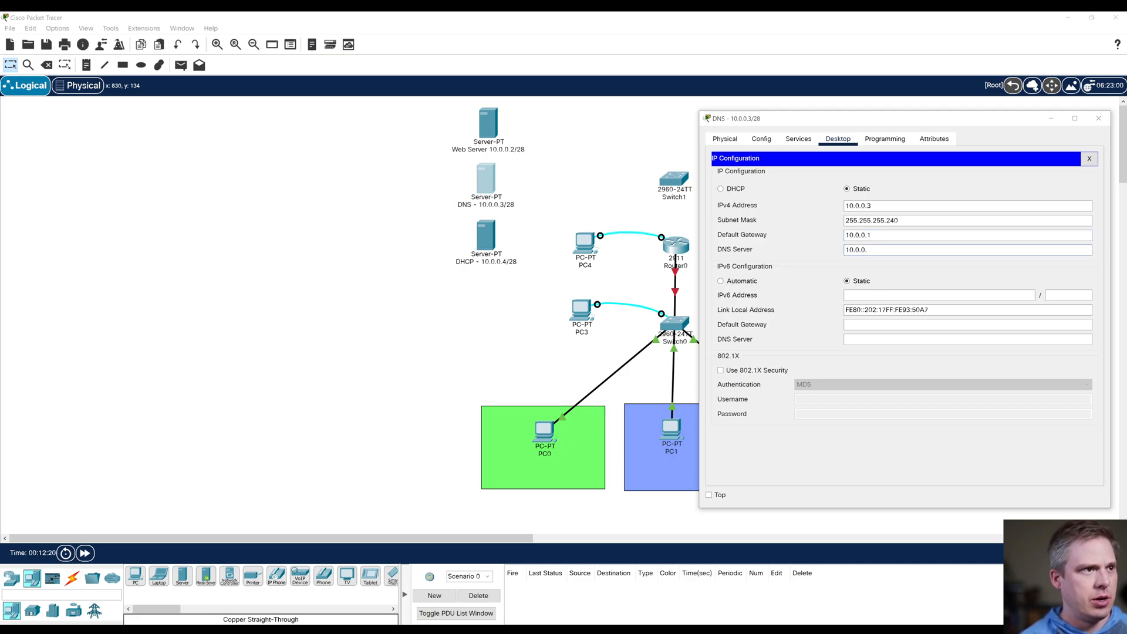
key("BackSpace")
key("BackSpace")
key("BackSpace")
key("BackSpace")
key("BackSpace")
key("BackSpace")
key("BackSpace")
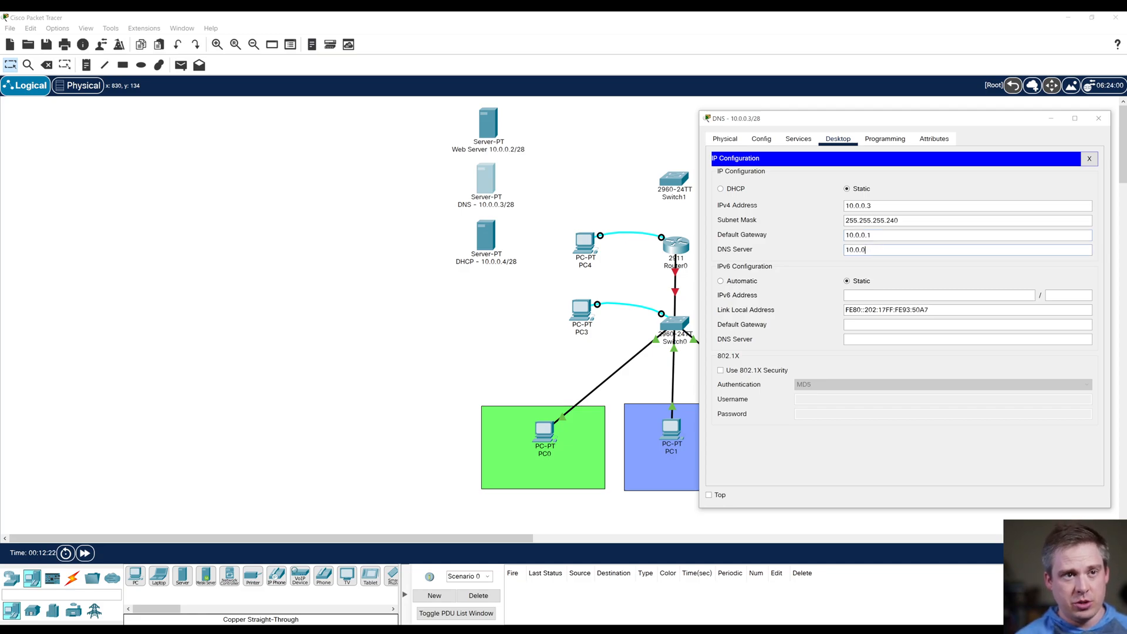
type("127.0.0")
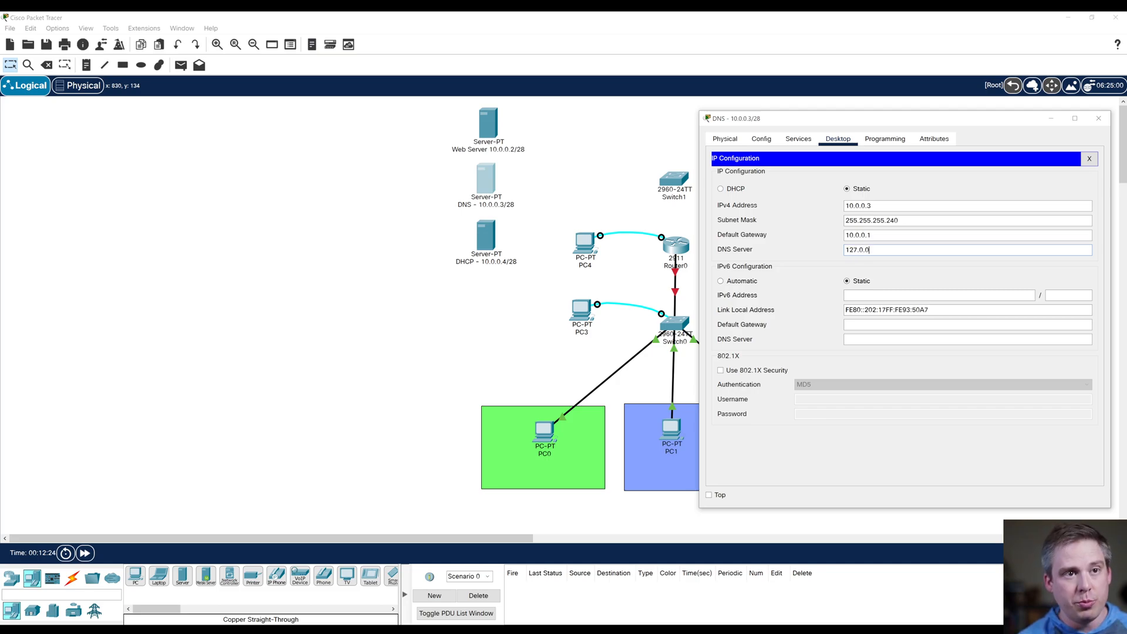
type(".1")
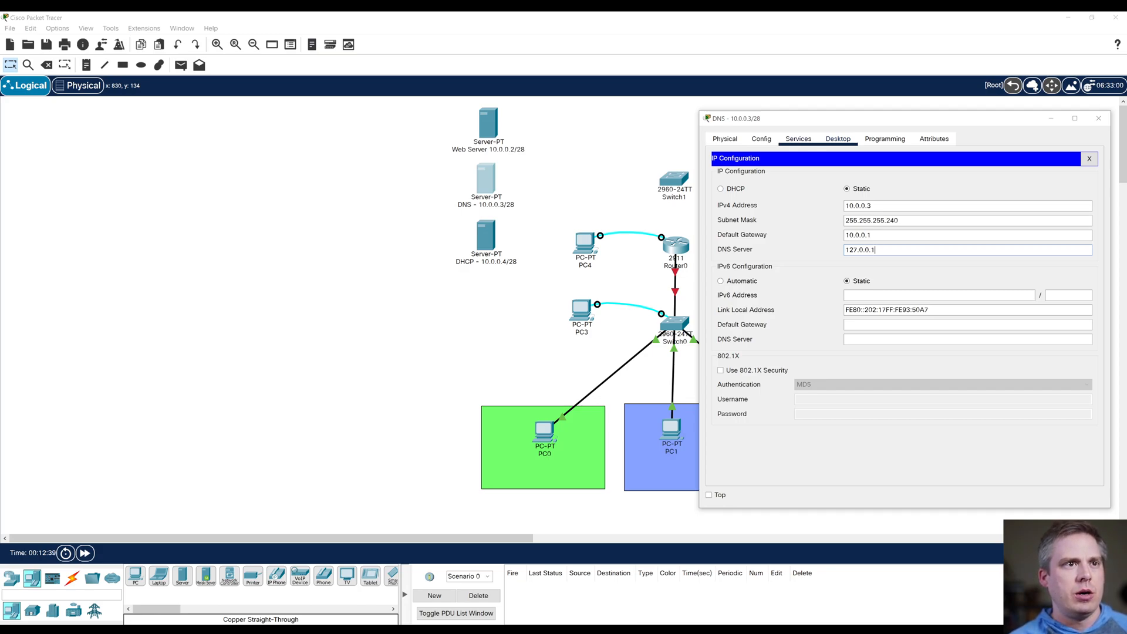
Step: Add an A record for website.com pointing to 10.0.0.2, turn on the DNS service, and close the DNS server's configuration
left_click(799, 139)
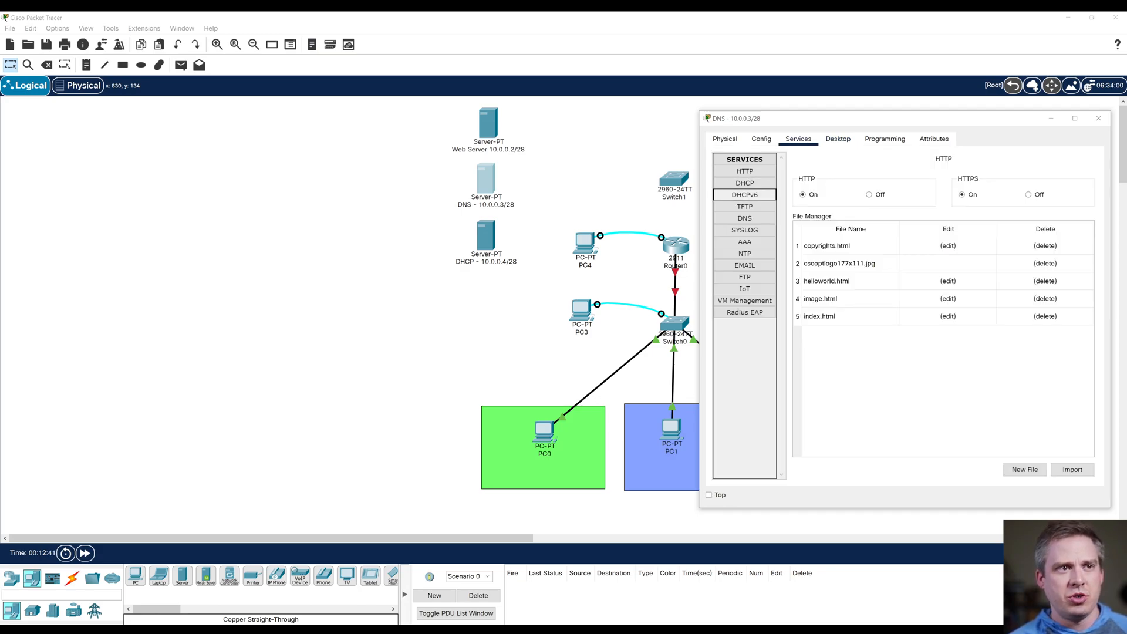
left_click(744, 218)
left_click(908, 211)
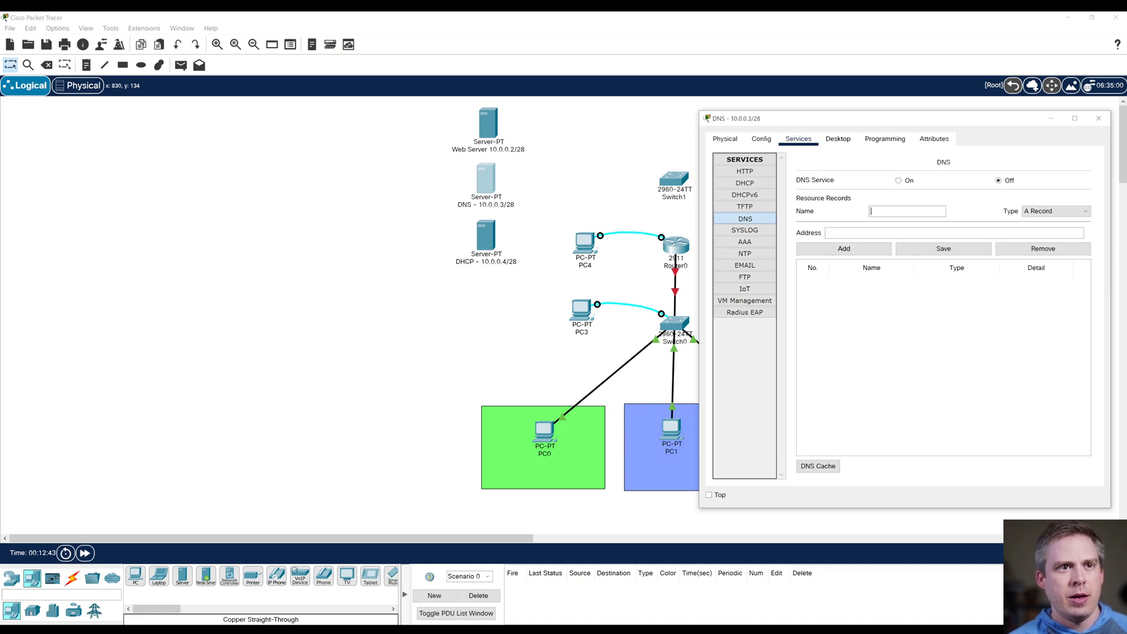
type("website")
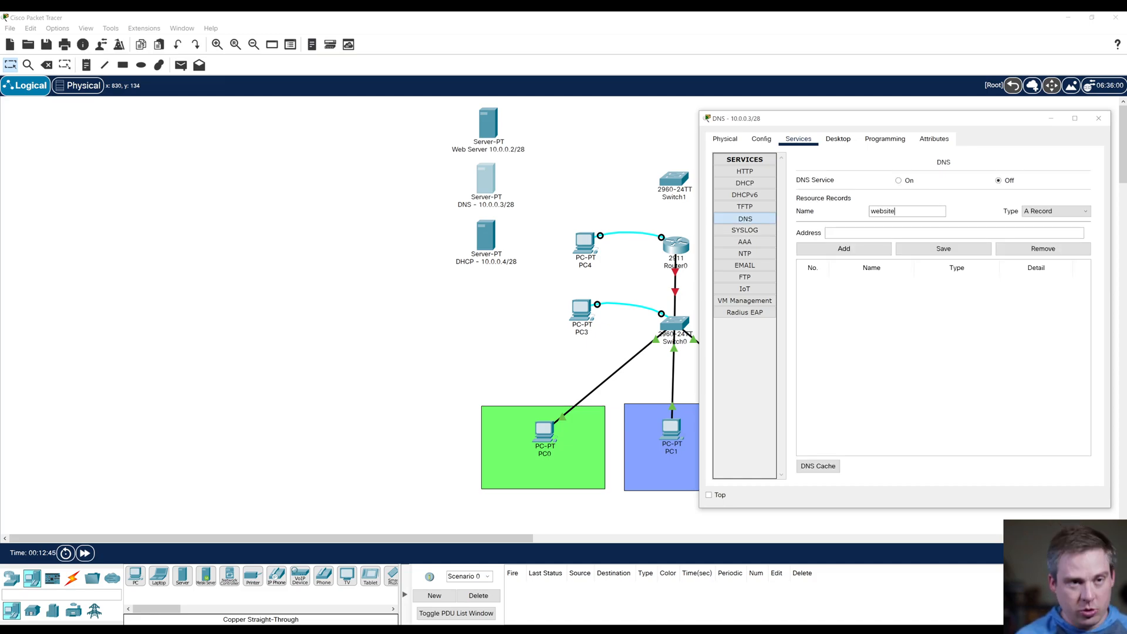
type(".com")
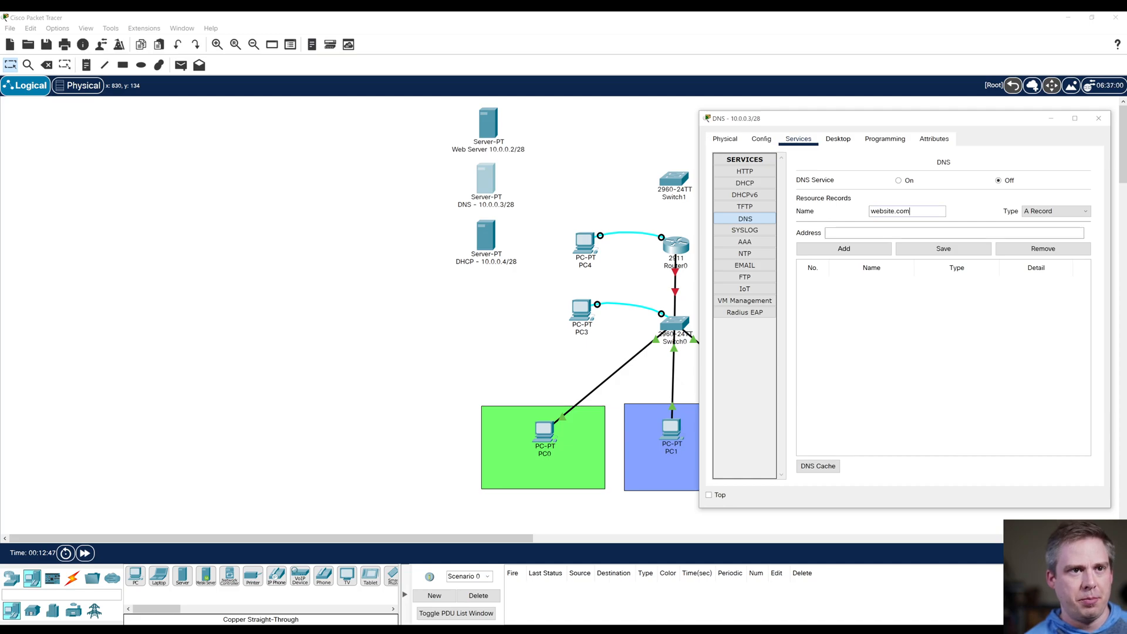
type("10.0.0.")
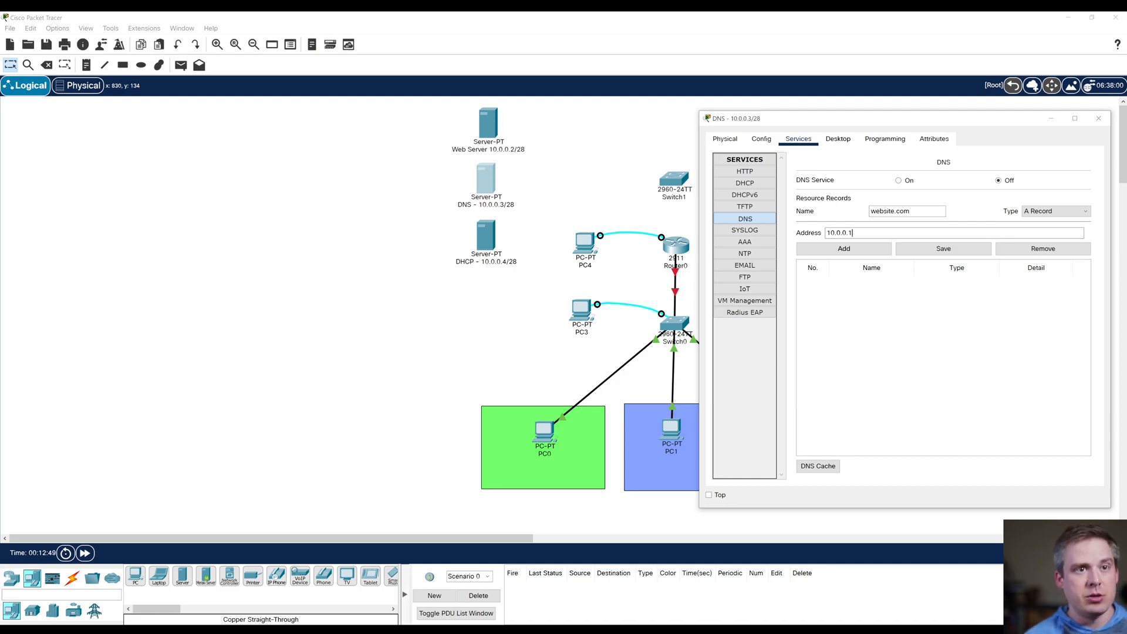
type("2")
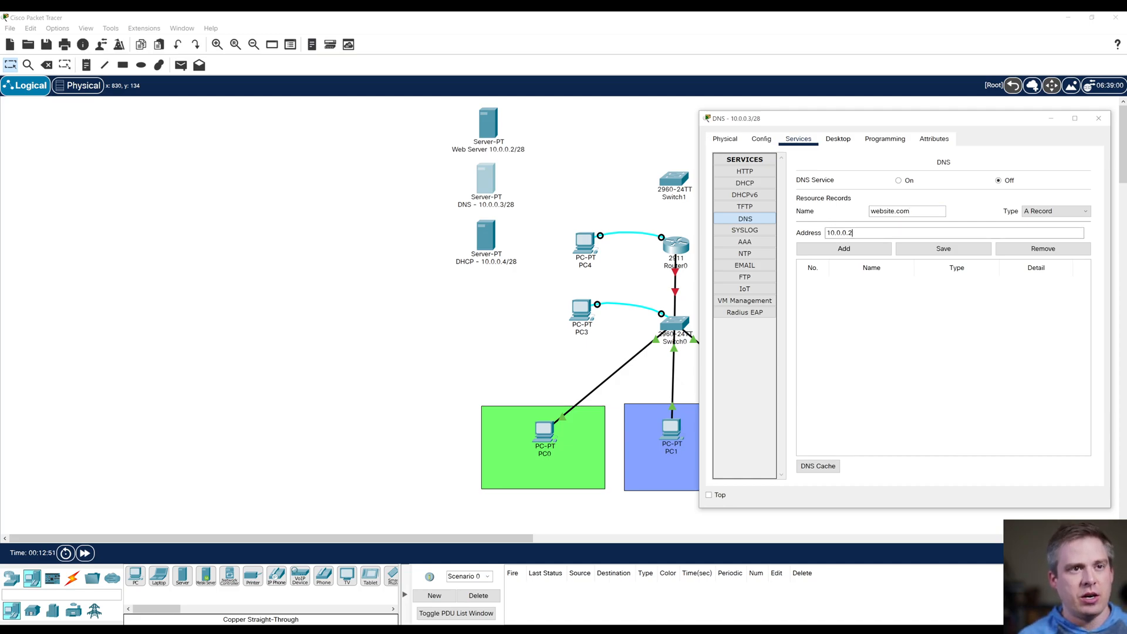
left_click(843, 248)
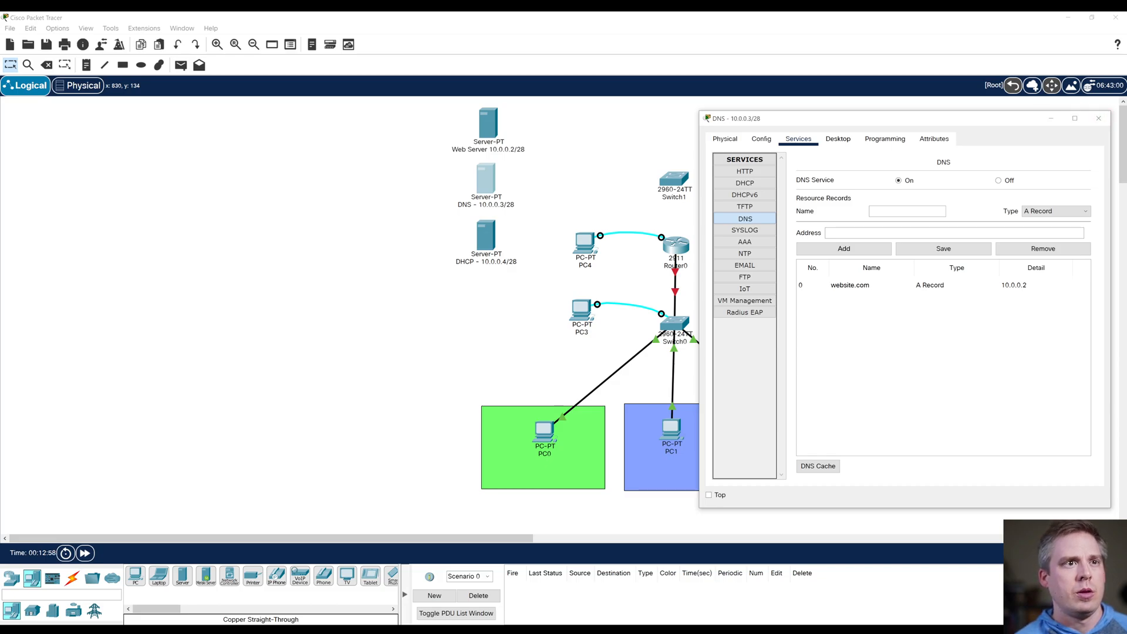
left_click(837, 139)
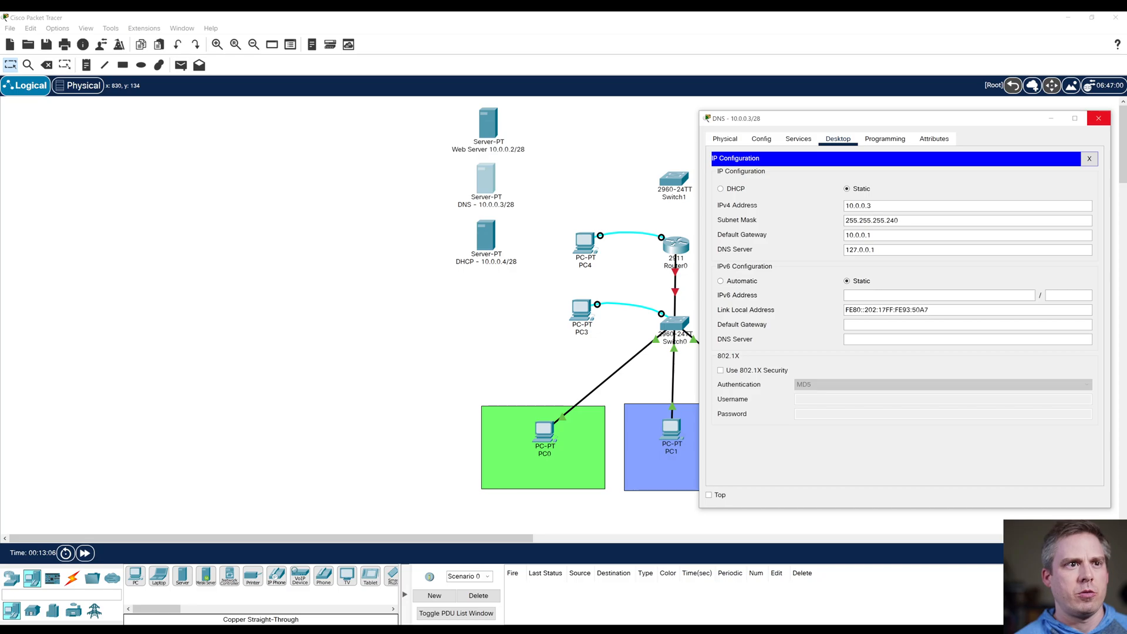
left_click(1099, 118)
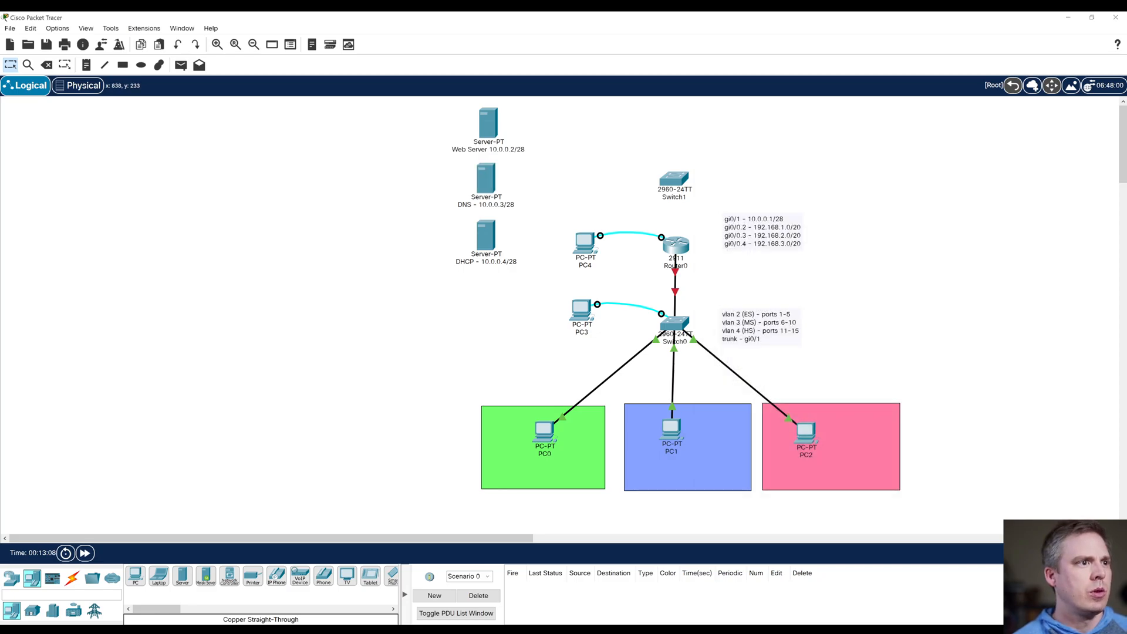
Step: Give the DHCP server the static IPv4 address 10.0.0.4 with subnet mask 255.255.255.240
left_click(486, 236)
left_click_drag(545, 118, 847, 118)
left_click(797, 135)
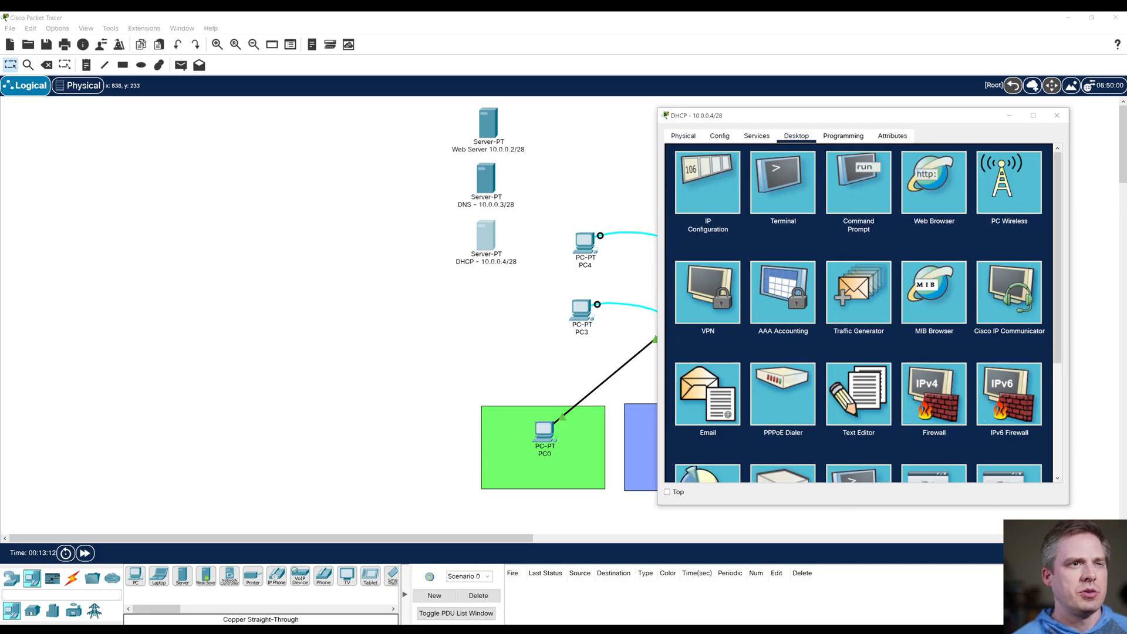
left_click(707, 182)
type("10.0.0.1")
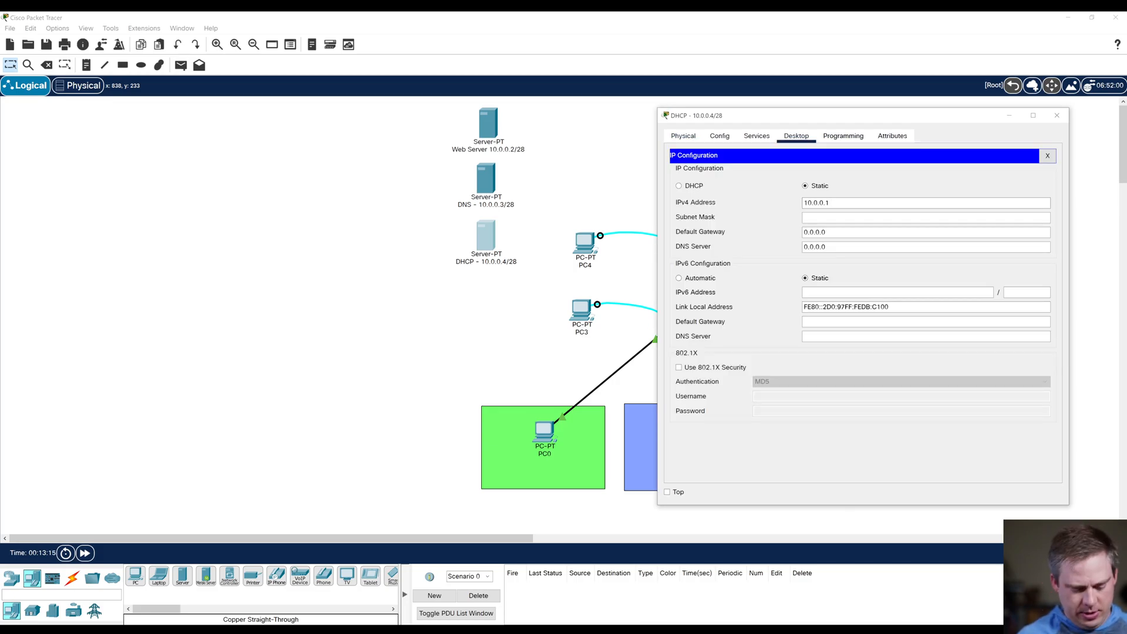
key("Tab")
mouse_move(818, 217)
left_mouse_down()
mouse_move(836, 217)
mouse_move(802, 217)
left_mouse_up()
type("255.255.240")
key("Delete")
key("Delete")
key("Delete")
key("Delete")
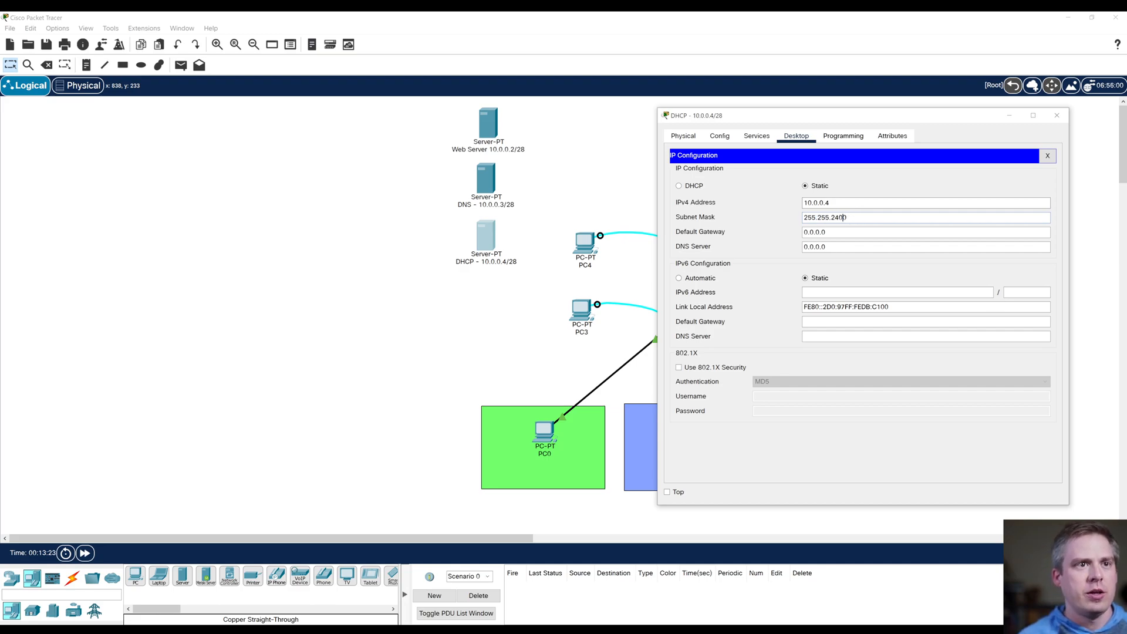
type("255.")
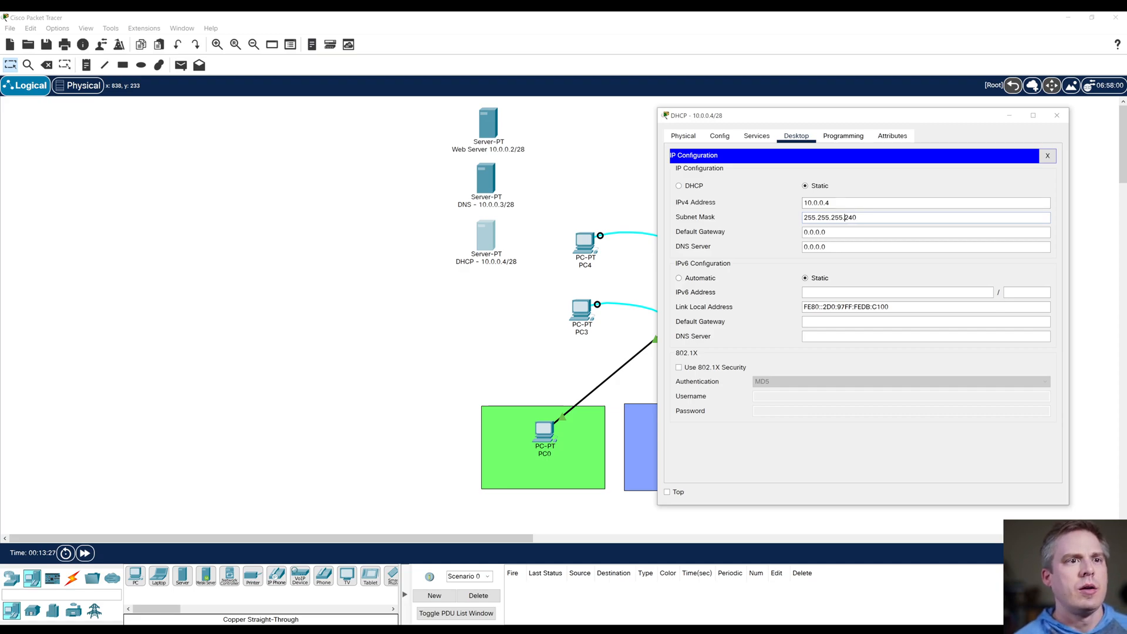
Step: Set the DHCP server's IPv4 default gateway to 10.0.0.1 and its DNS server address to 10.0.0.3
left_click_drag(827, 233, 802, 232)
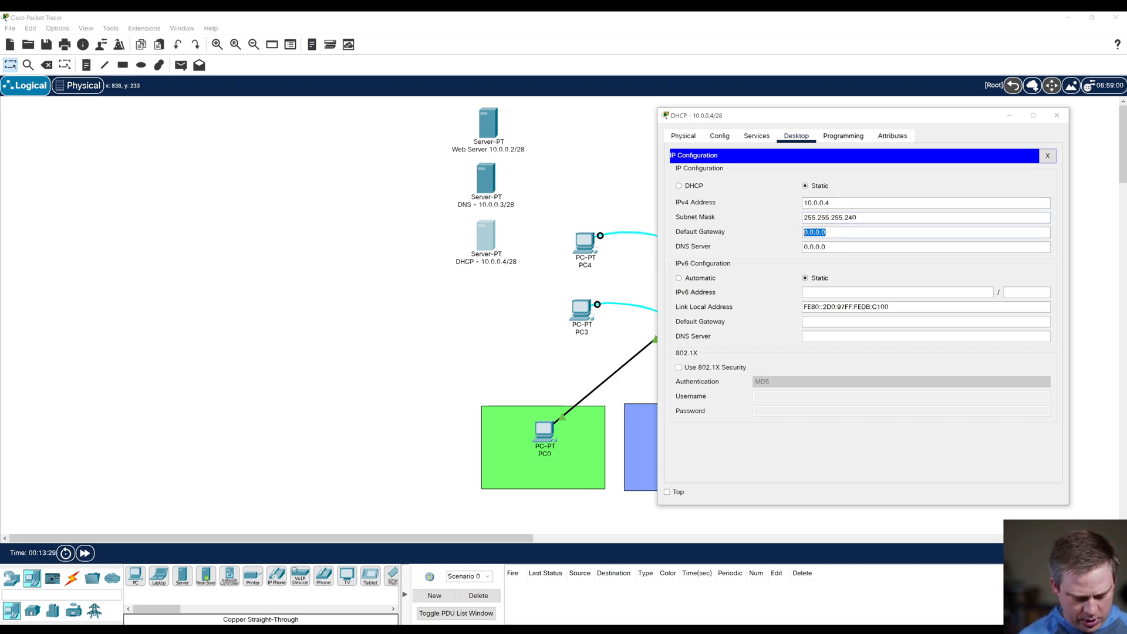
type("10.0.0.1")
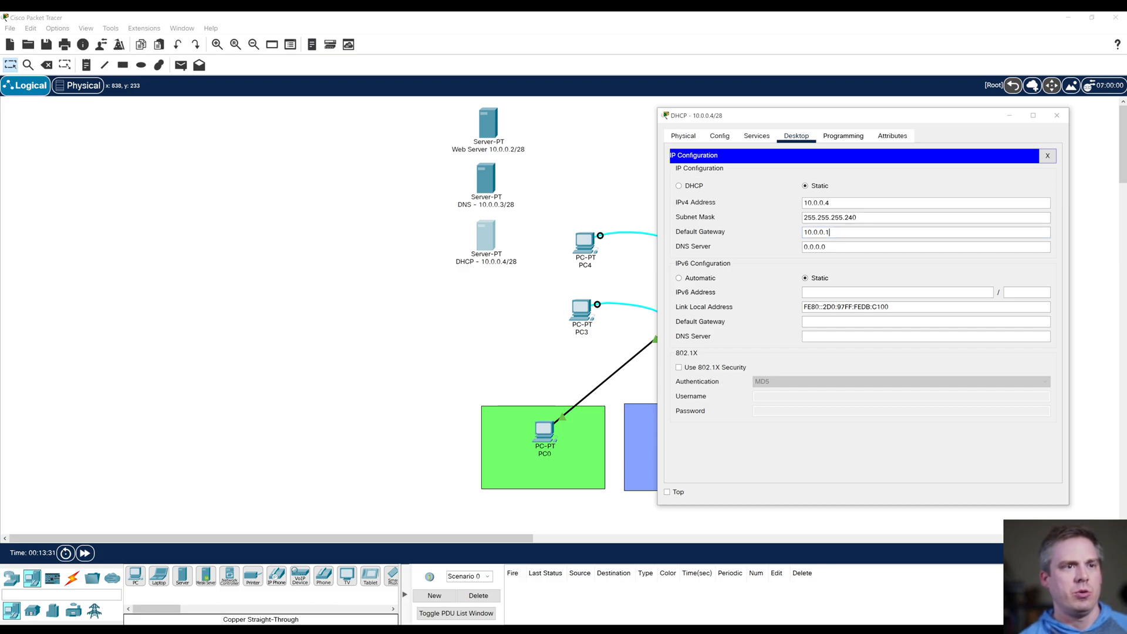
left_click_drag(827, 247, 802, 247)
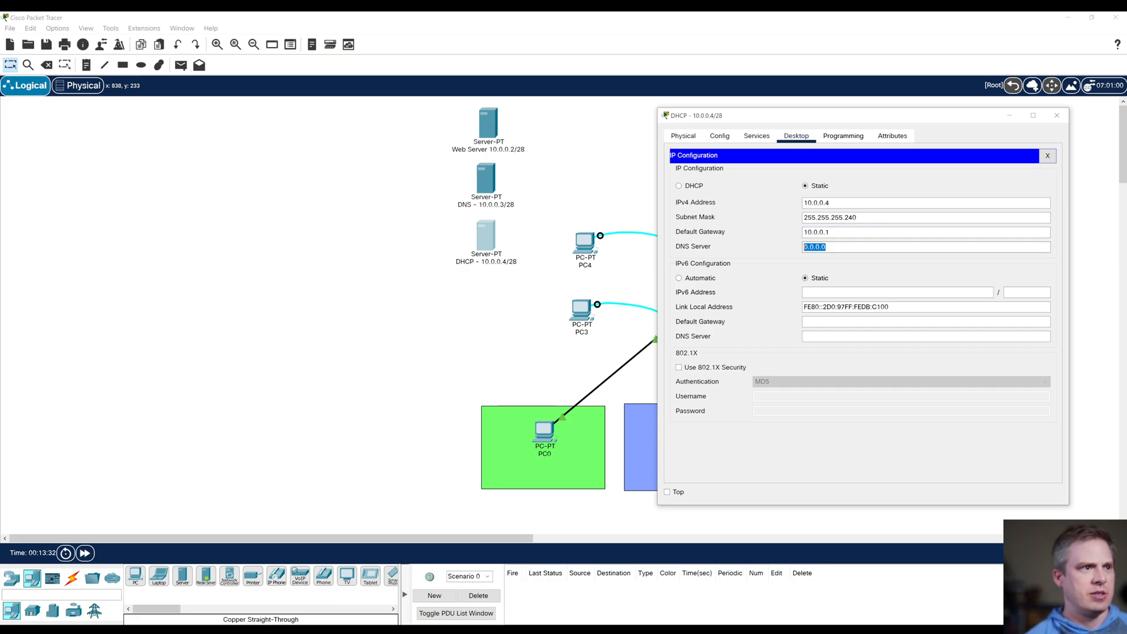
type("10.0.0.3")
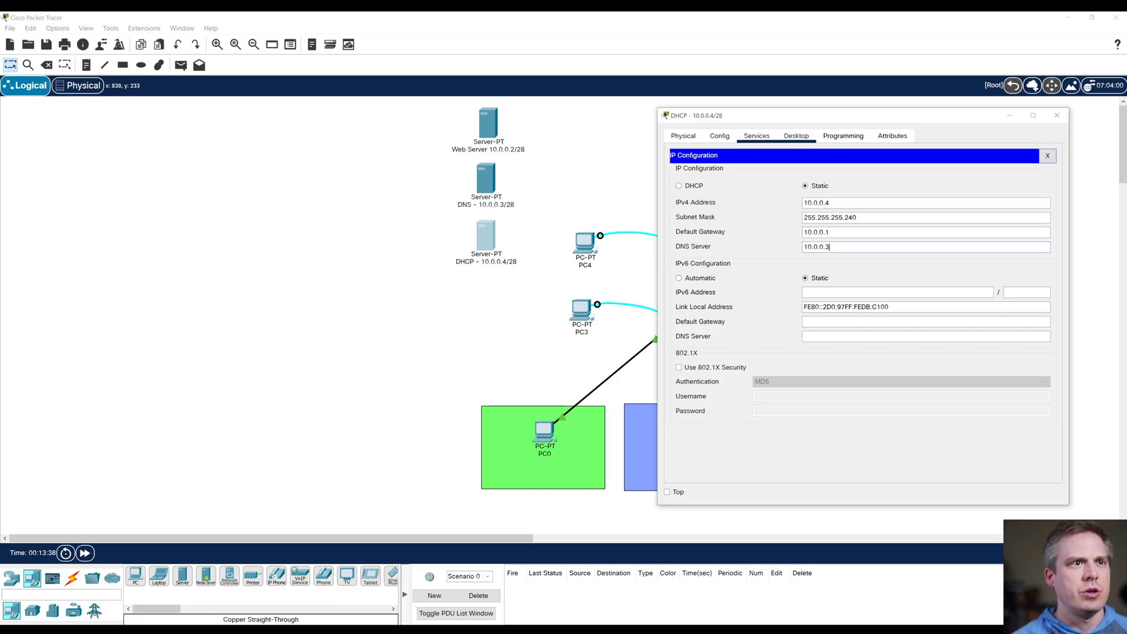
Step: In the DHCP server's DHCP service settings, set the start IP address of serverPool to 192.168.1.0, keeping the network diagram uncovered
left_click(757, 136)
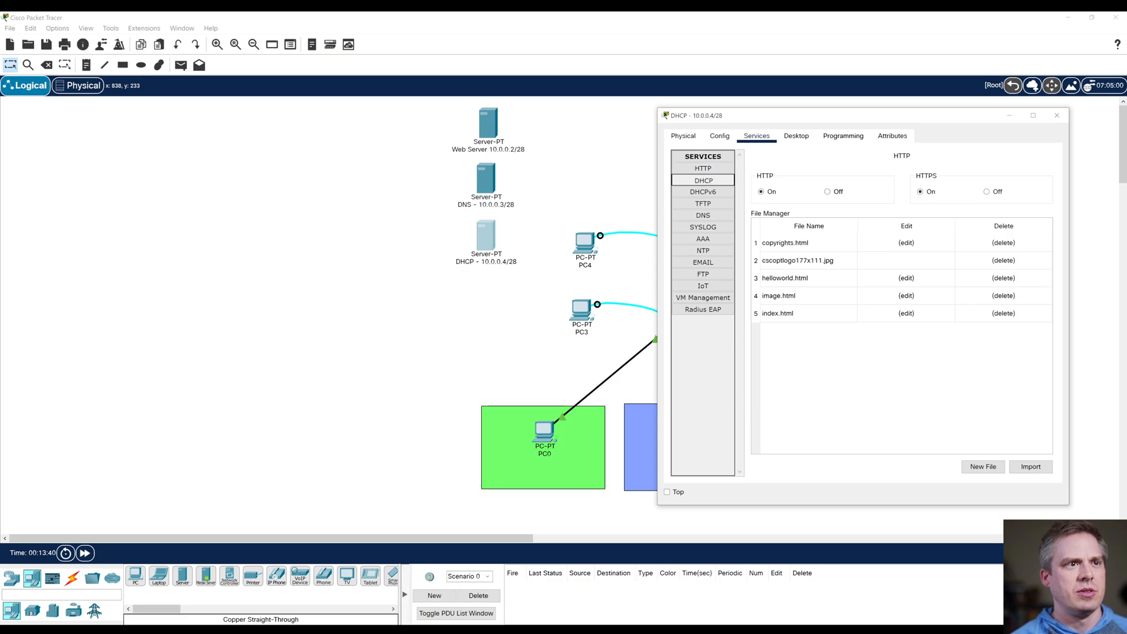
left_click(704, 180)
double_click(922, 192)
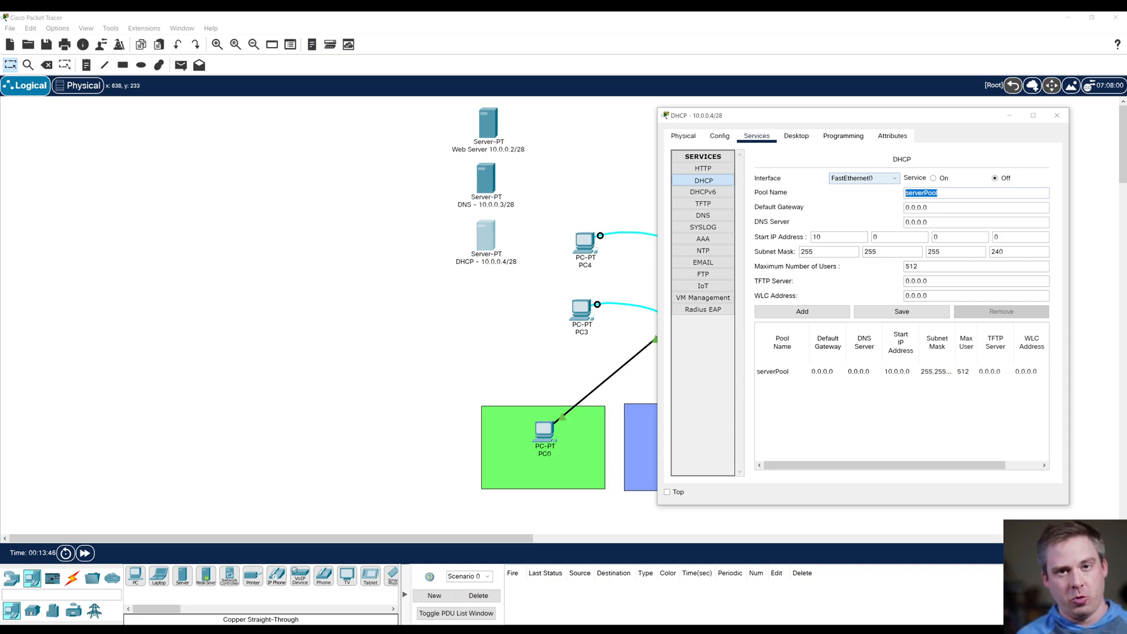
left_click_drag(867, 119, 234, 281)
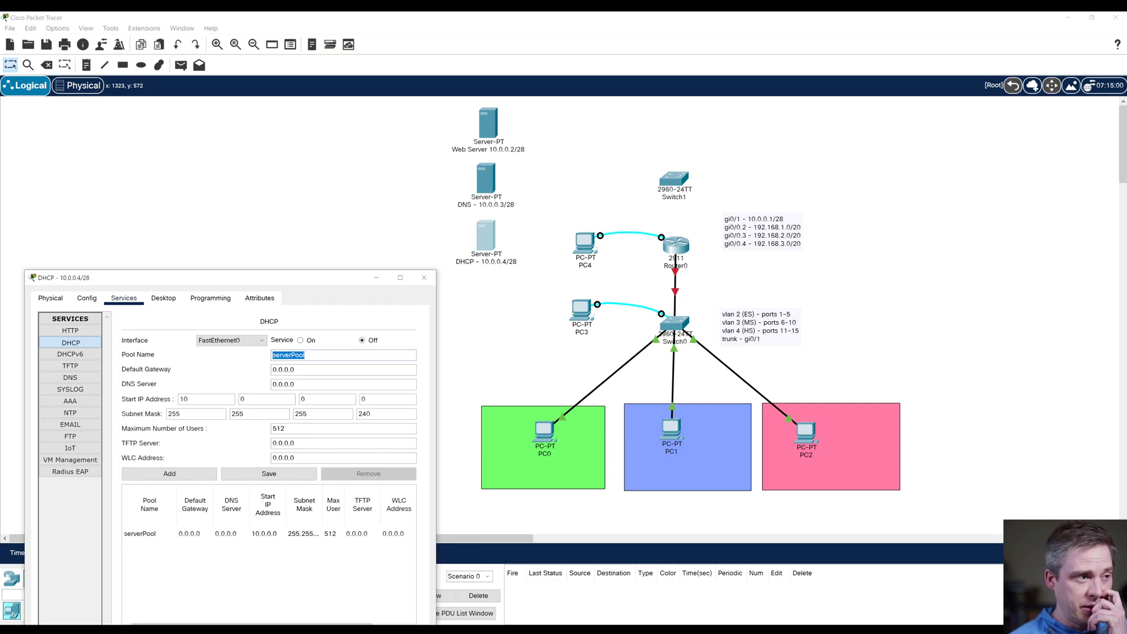
left_click_drag(276, 279, 265, 134)
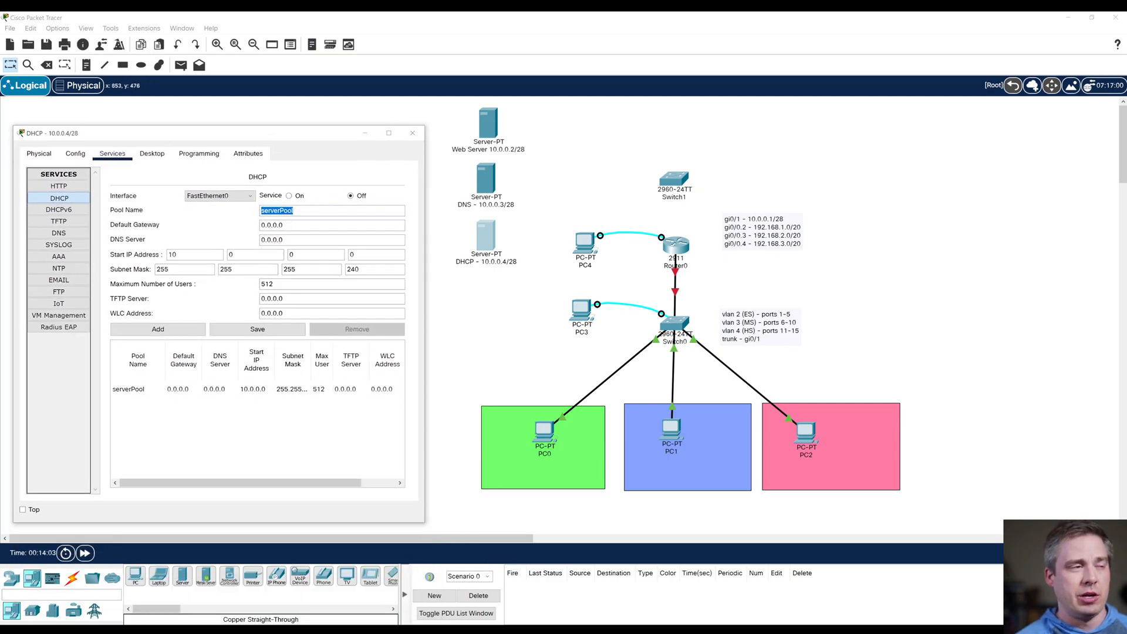
double_click(172, 254)
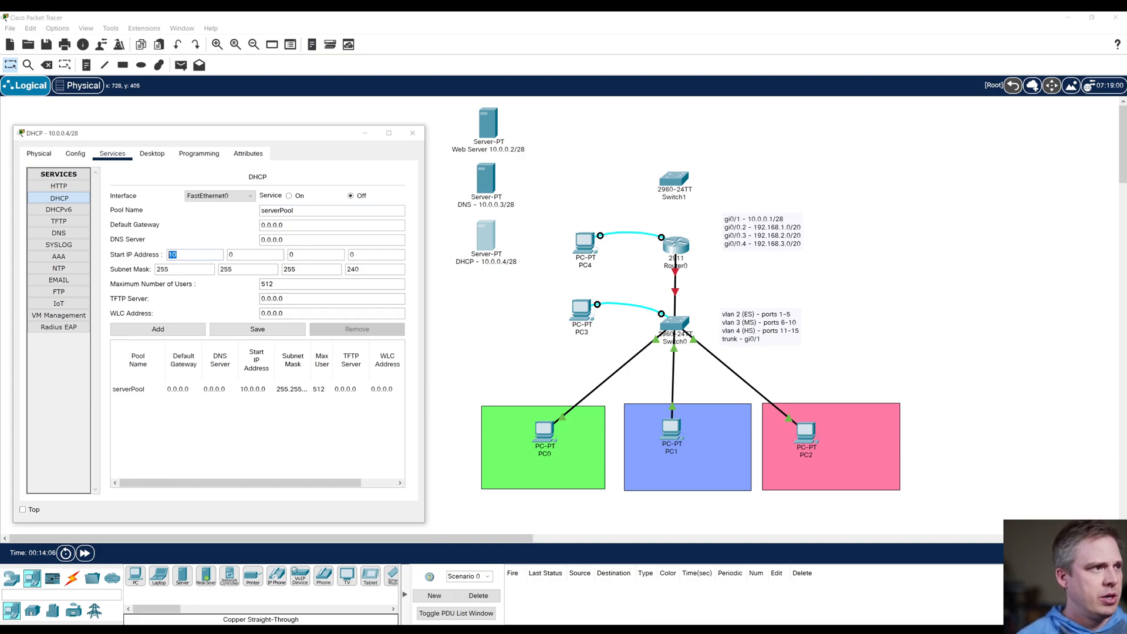
type("192")
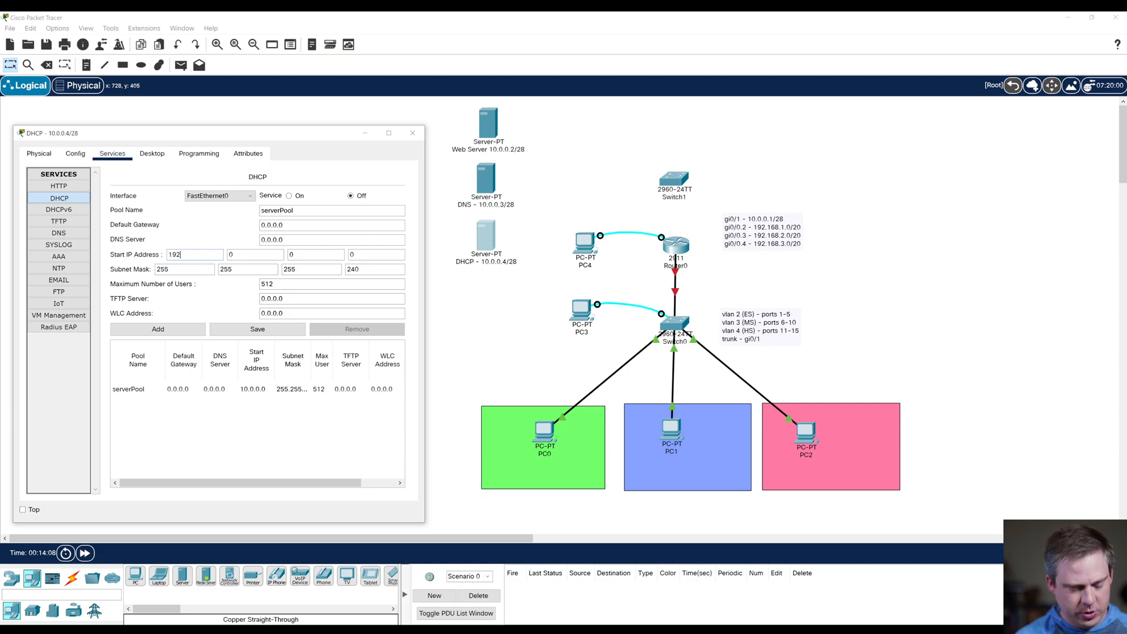
key("Tab")
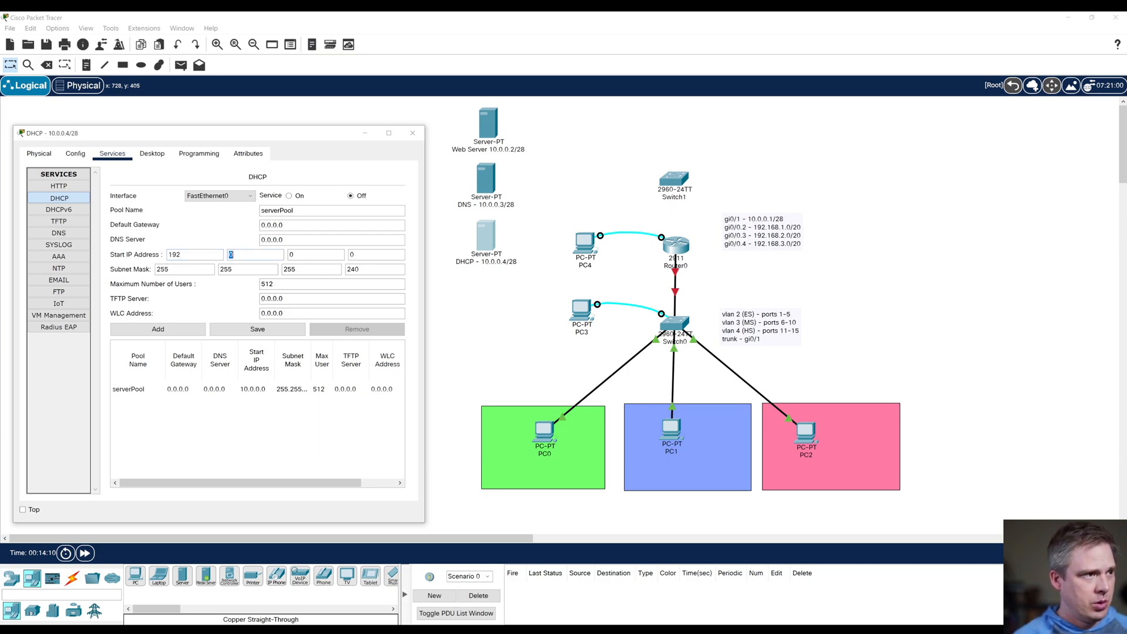
type("168")
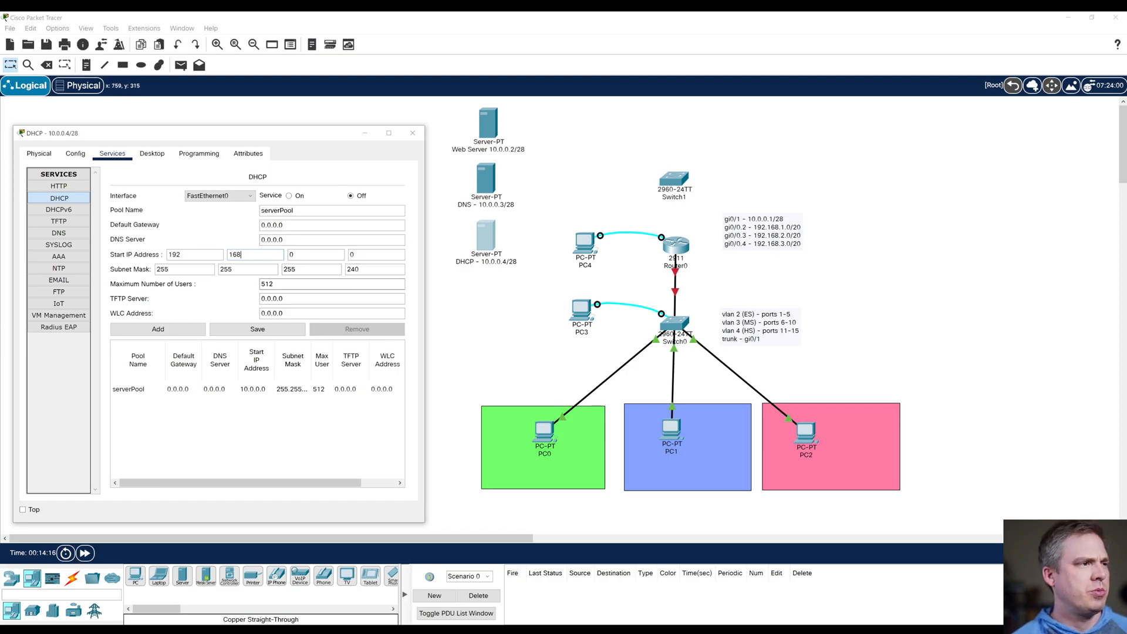
key("Tab")
type("1")
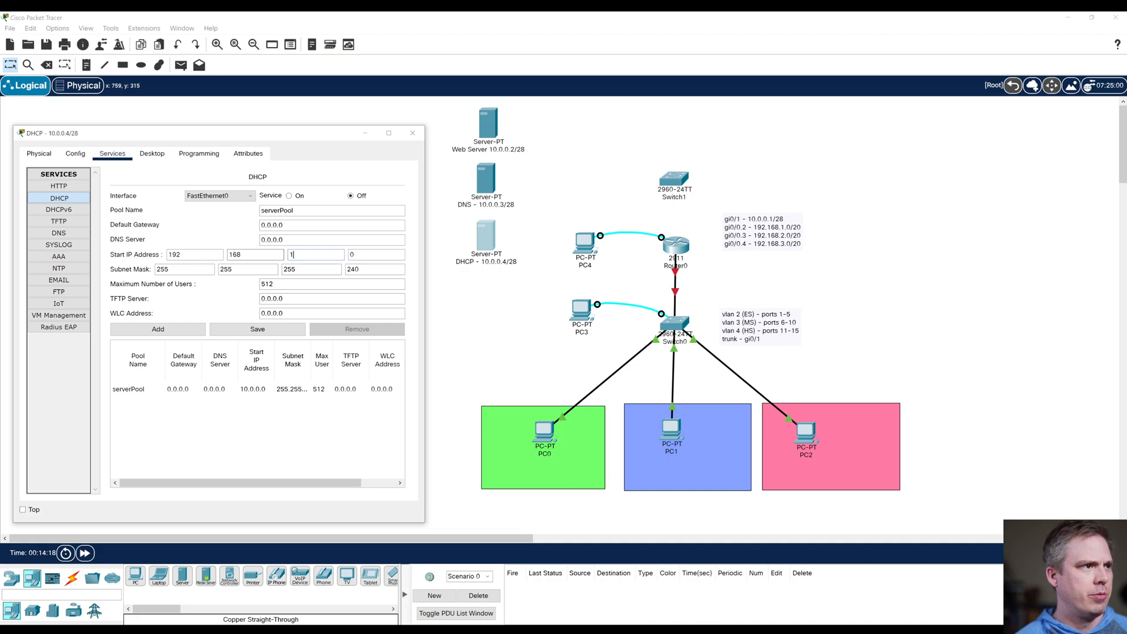
Step: Set the DHCP pool's subnet mask to 255.255.240.0 and its maximum number of users to 4094
left_click_drag(300, 270, 273, 270)
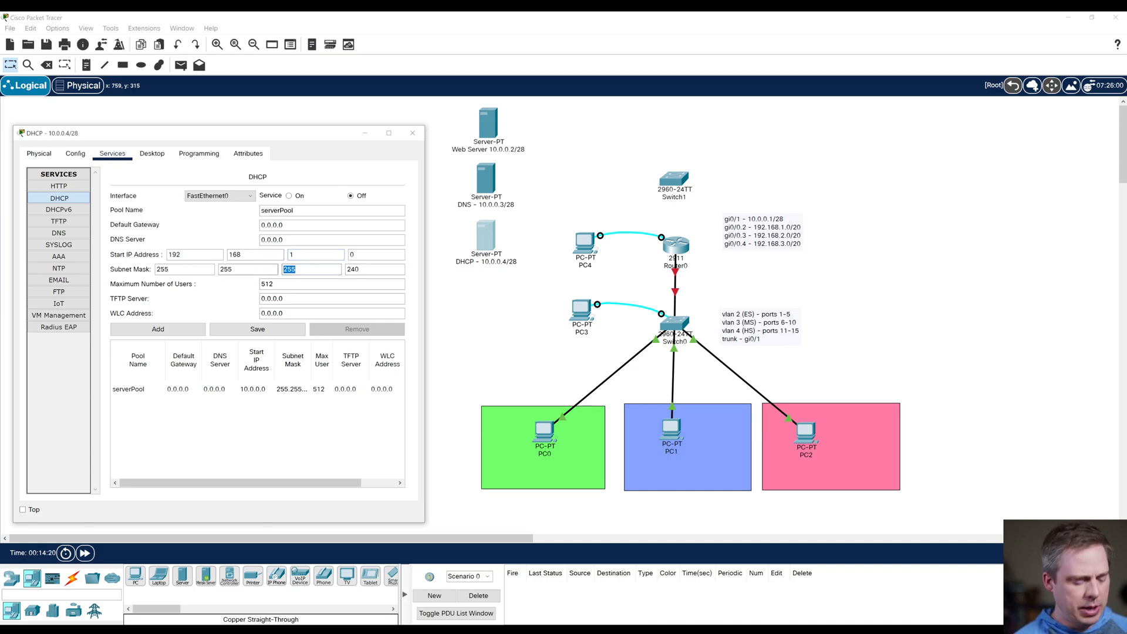
type("240")
key("Tab")
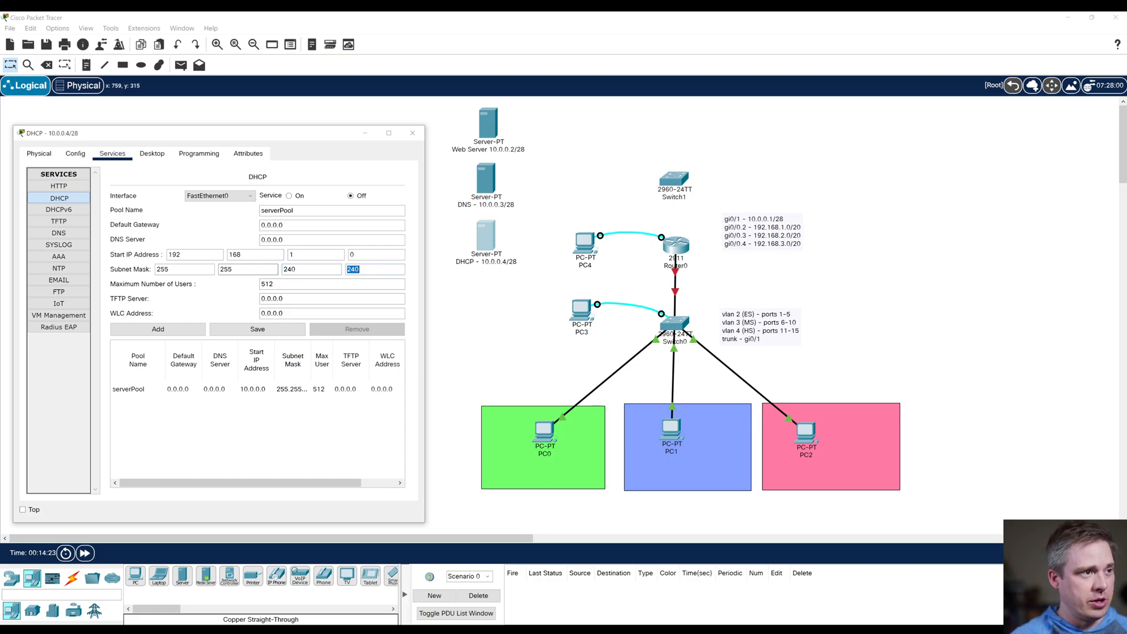
type("0")
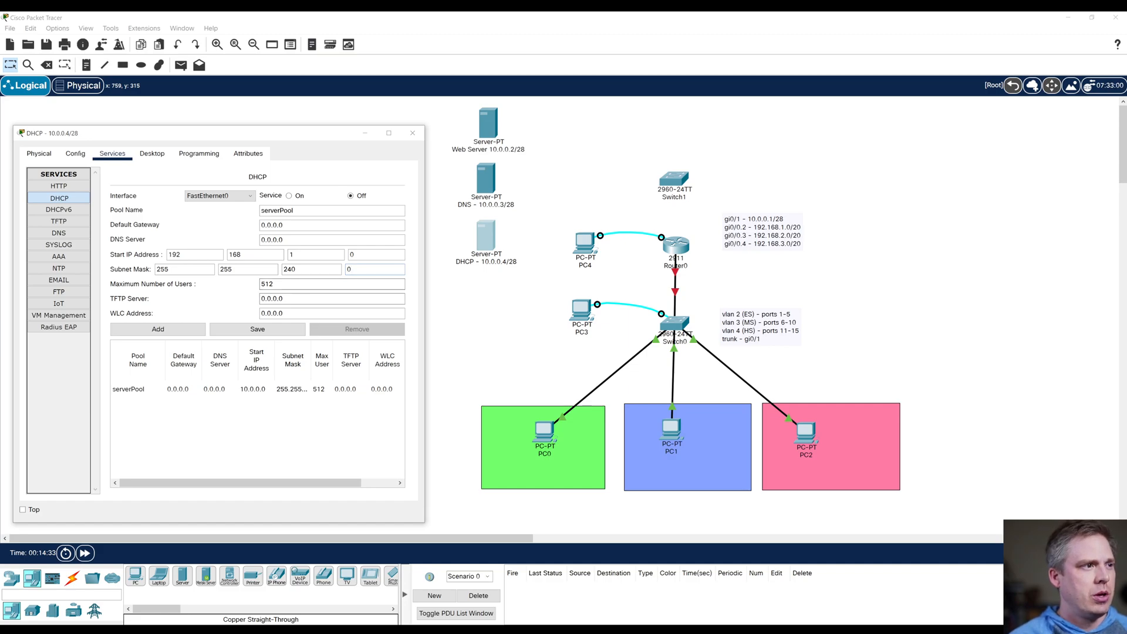
key("Tab")
type("40")
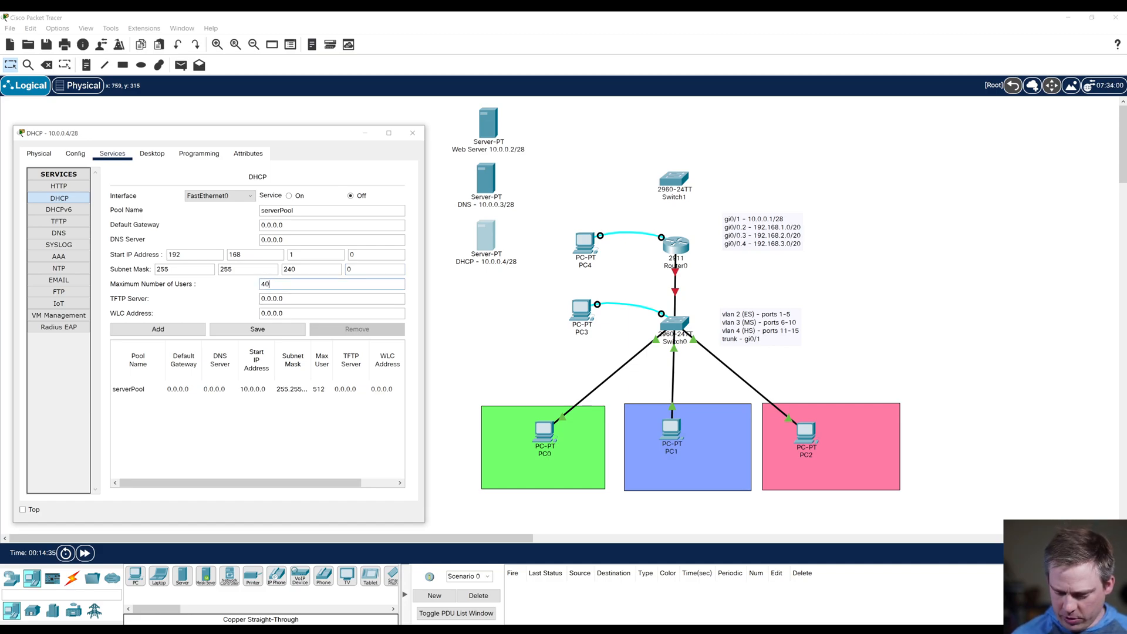
type("94")
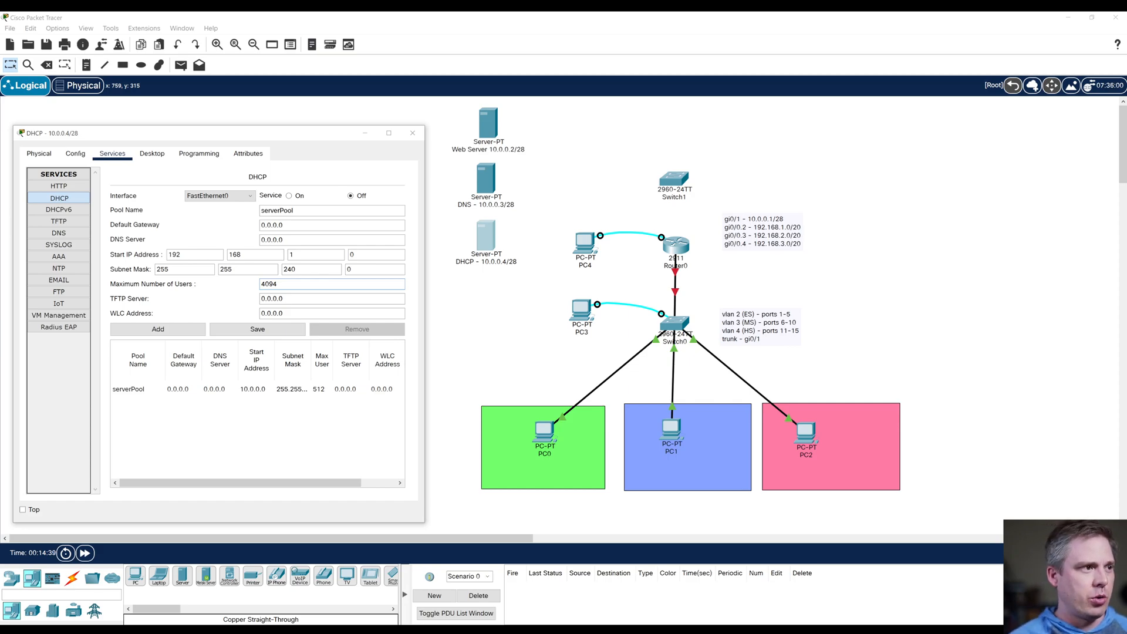
Step: Set the DNS server address handed out by the DHCP pool to 10.0.0.3
key("Tab")
type("10.0.0")
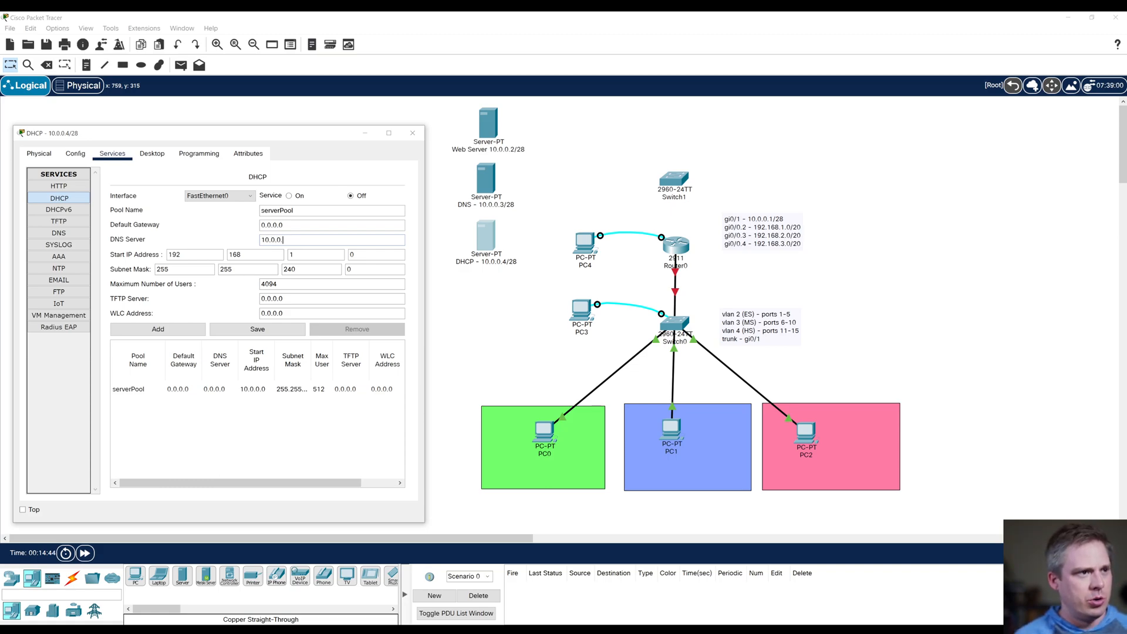
type(".3")
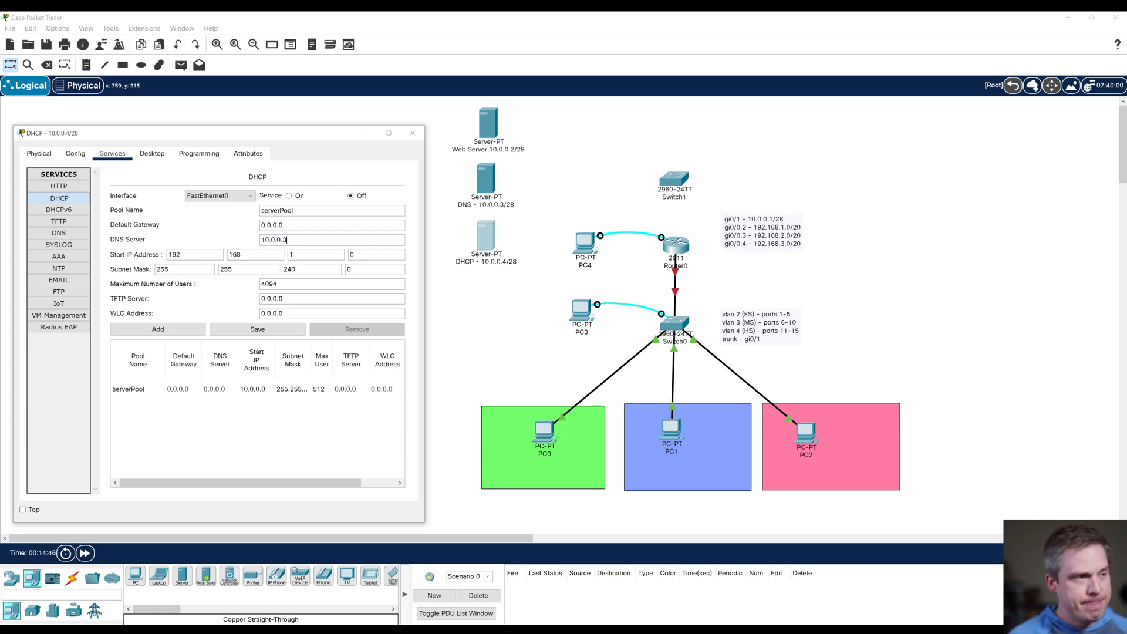
Step: Set the default gateway handed out by the DHCP pool to 192.168.1.1
key("shift+Tab")
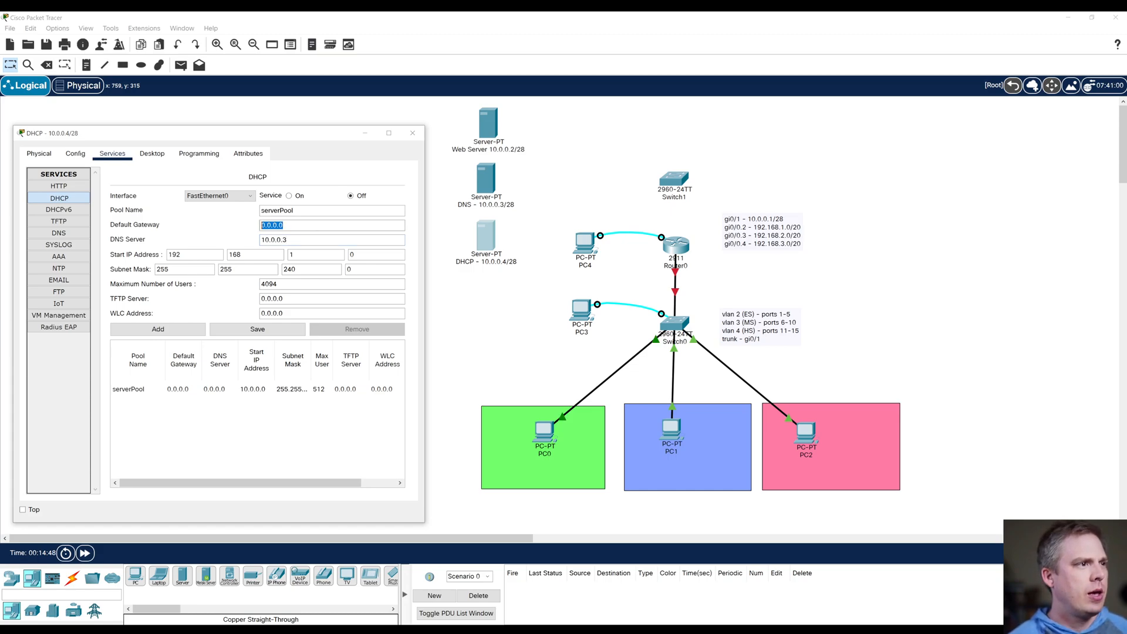
type("192.168")
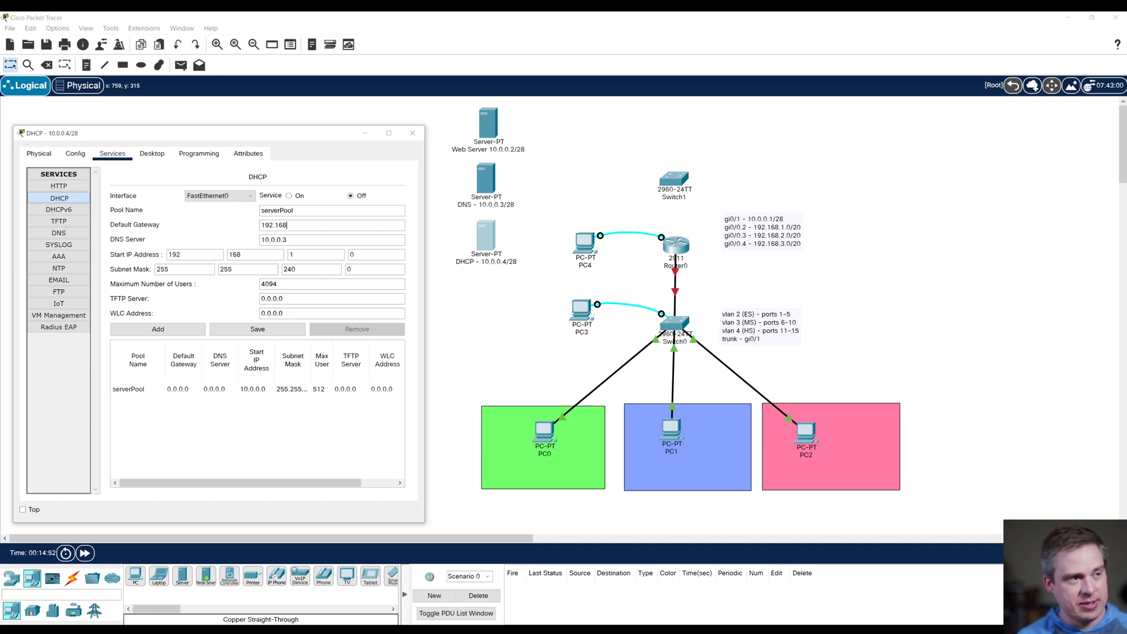
type(".1.1")
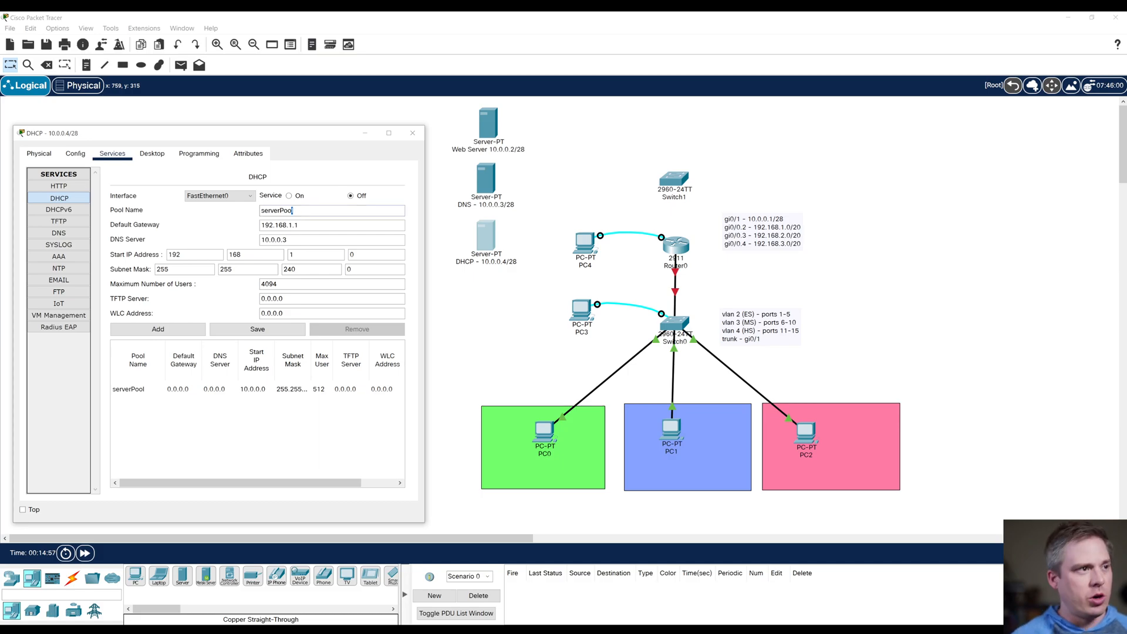
Step: Change the DHCP pool name to elementaryPool
key("Right")
key("BackSpace")
key("BackSpace")
key("BackSpace")
key("BackSpace")
key("BackSpace")
key("BackSpace")
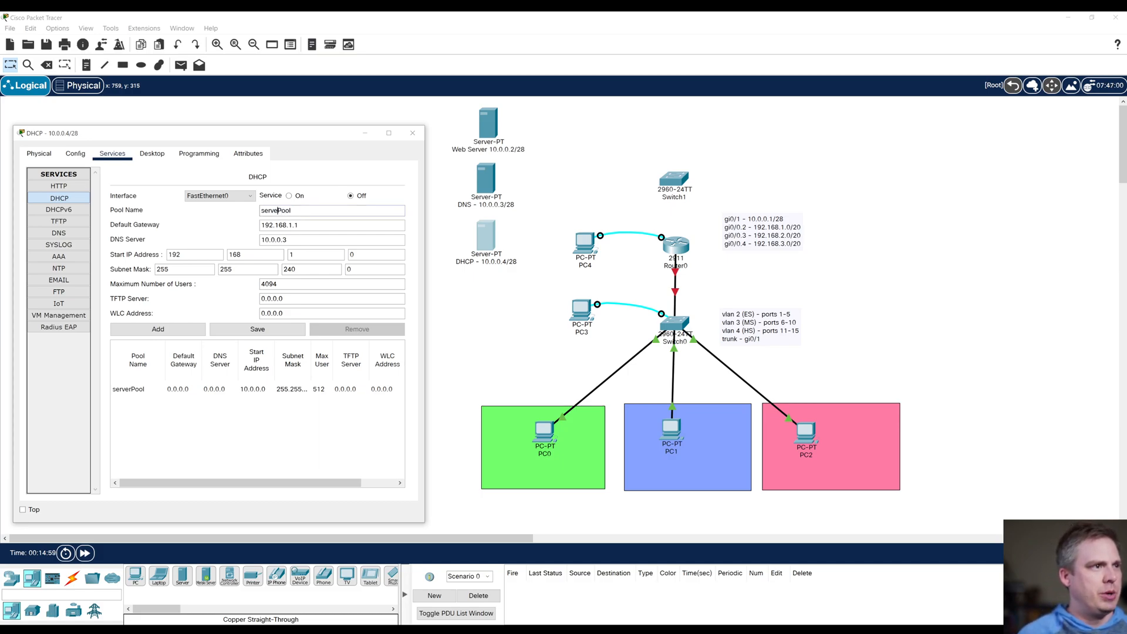
type("elementary")
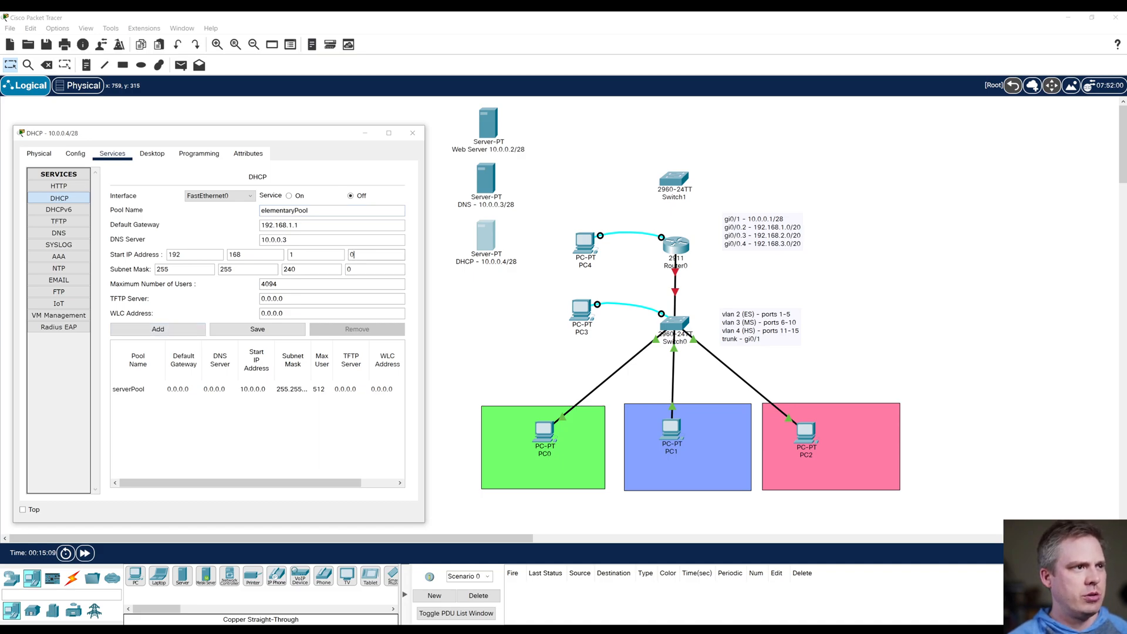
Step: Set the start IP address to 192.168.1.2 and add elementaryPool to the DHCP server's pool list
left_click_drag(359, 255, 329, 256)
type("2")
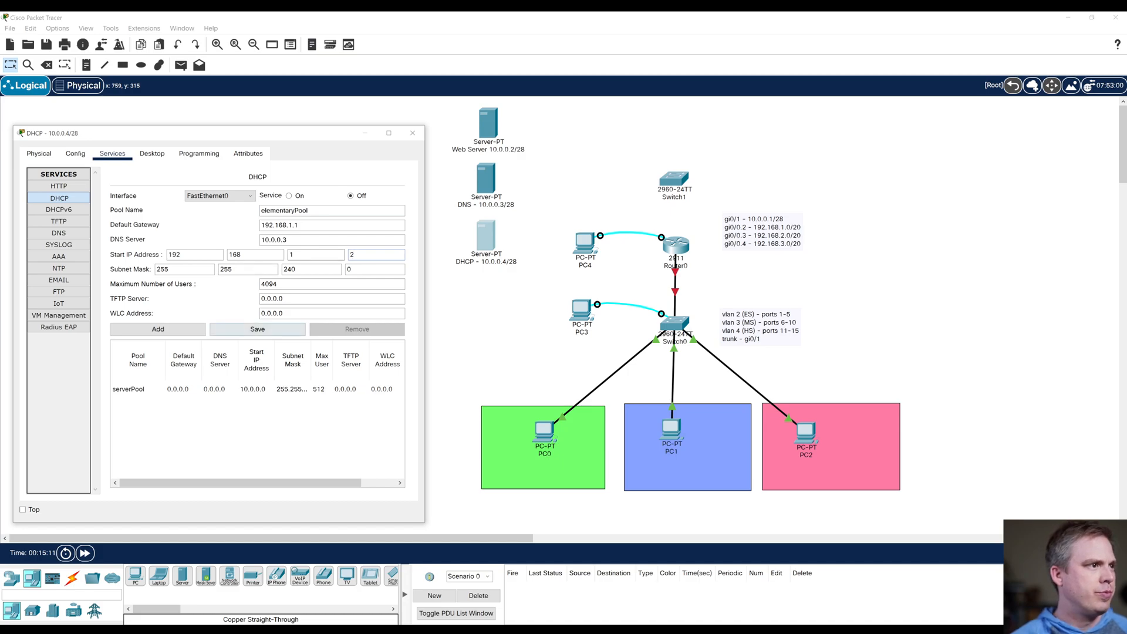
left_click(157, 329)
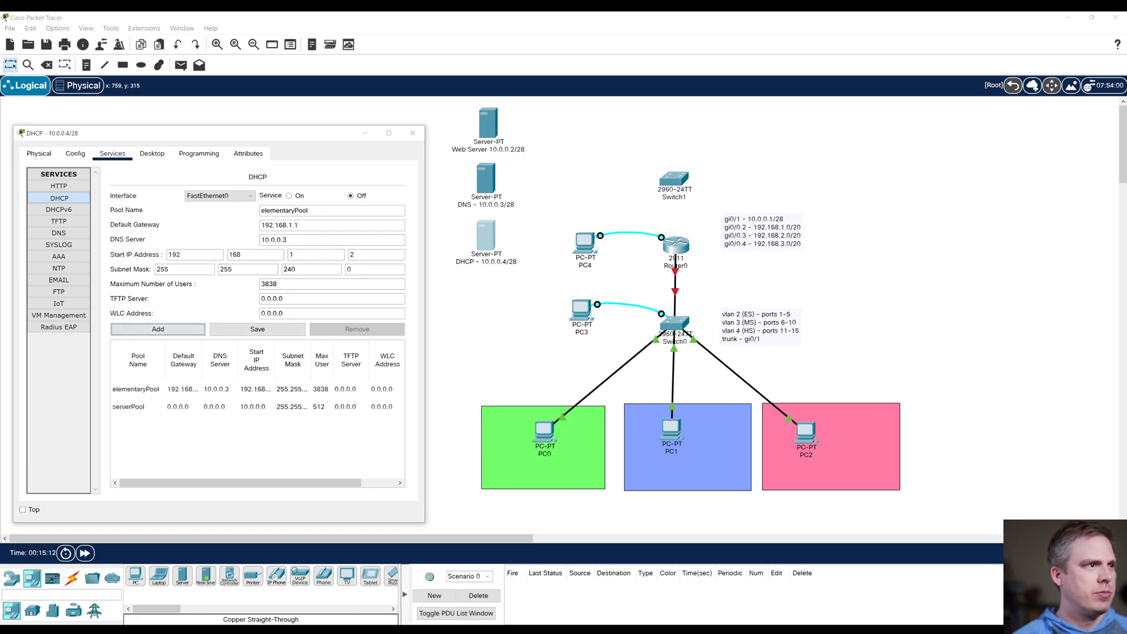
Step: Add a second DHCP pool named middlePool with default gateway 192.168.2.1 and start IP address 192.168.2.2
left_click_drag(261, 211, 292, 211)
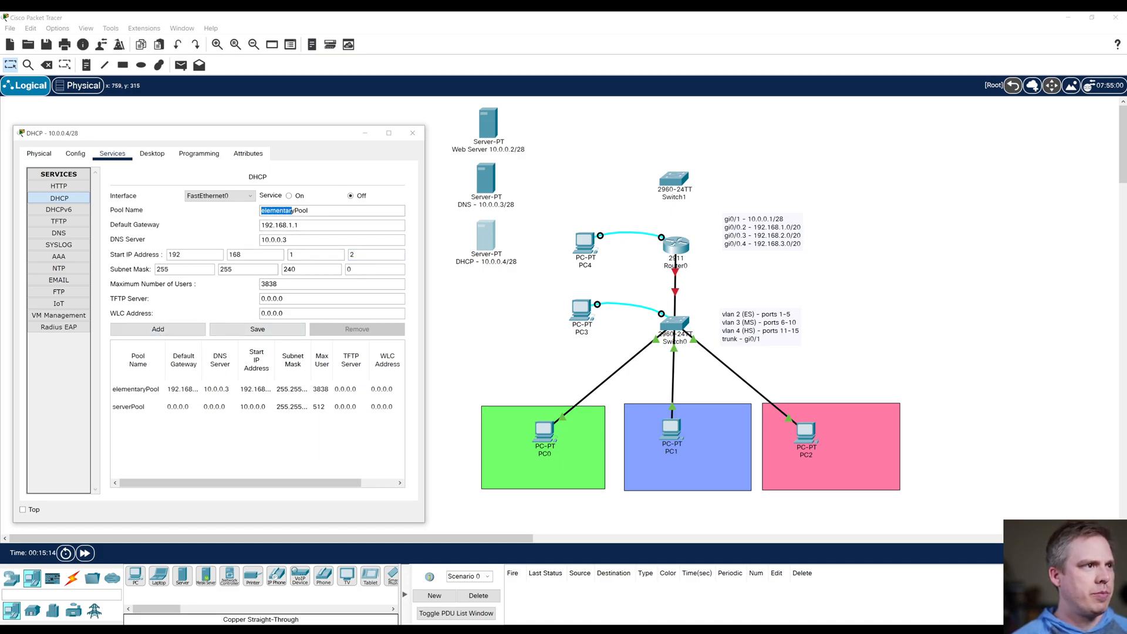
type("middle")
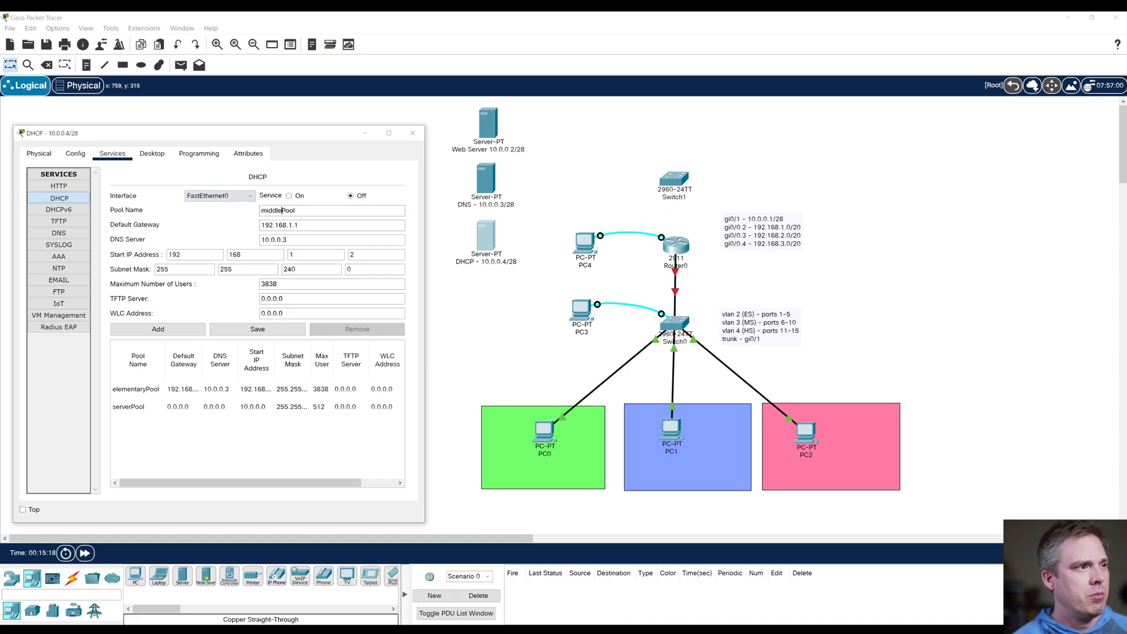
key("BackSpace")
type("2")
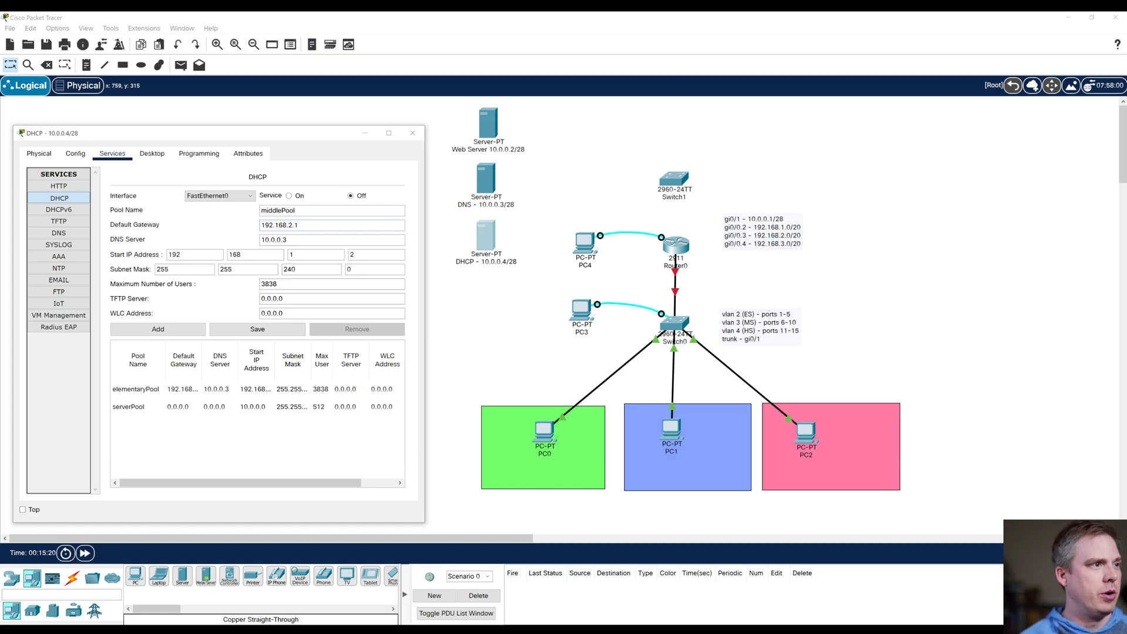
key("BackSpace")
type("2")
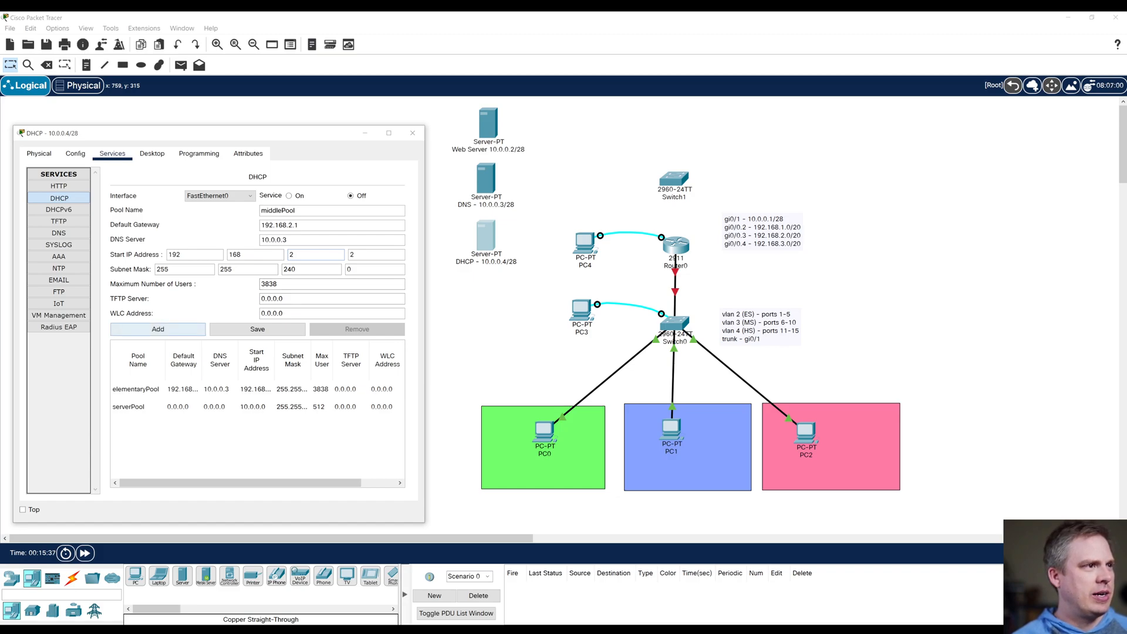
left_click(158, 329)
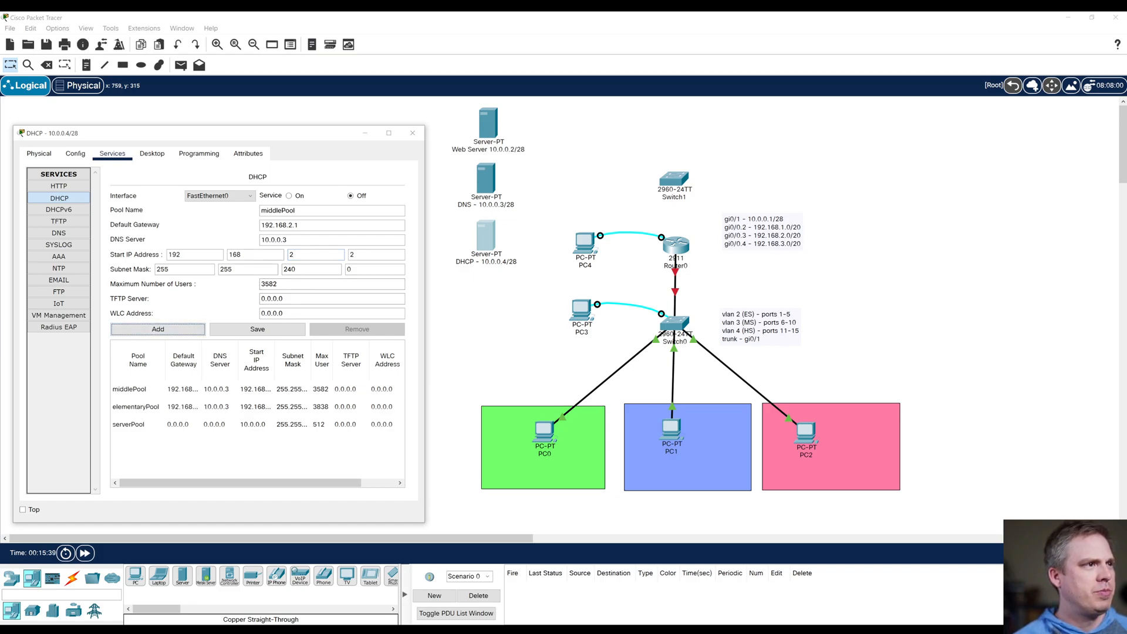
Step: Add a third DHCP pool named highschoolPool with default gateway 192.168.3.1 and start IP address 192.168.3.2
left_click_drag(282, 211, 260, 210)
type("highschool")
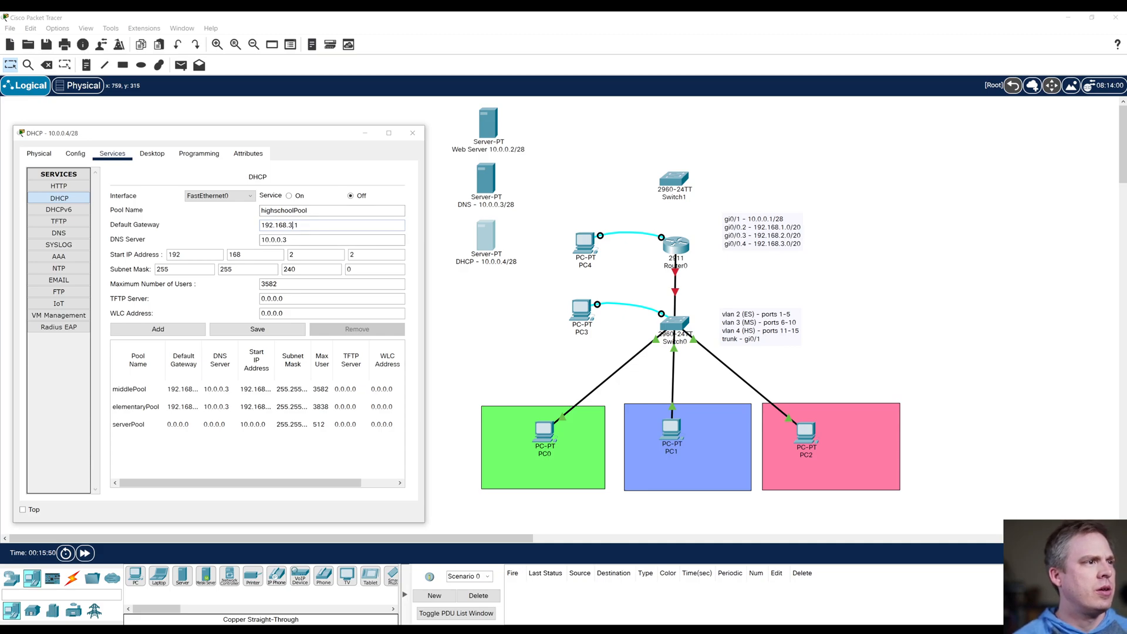
left_click(158, 329)
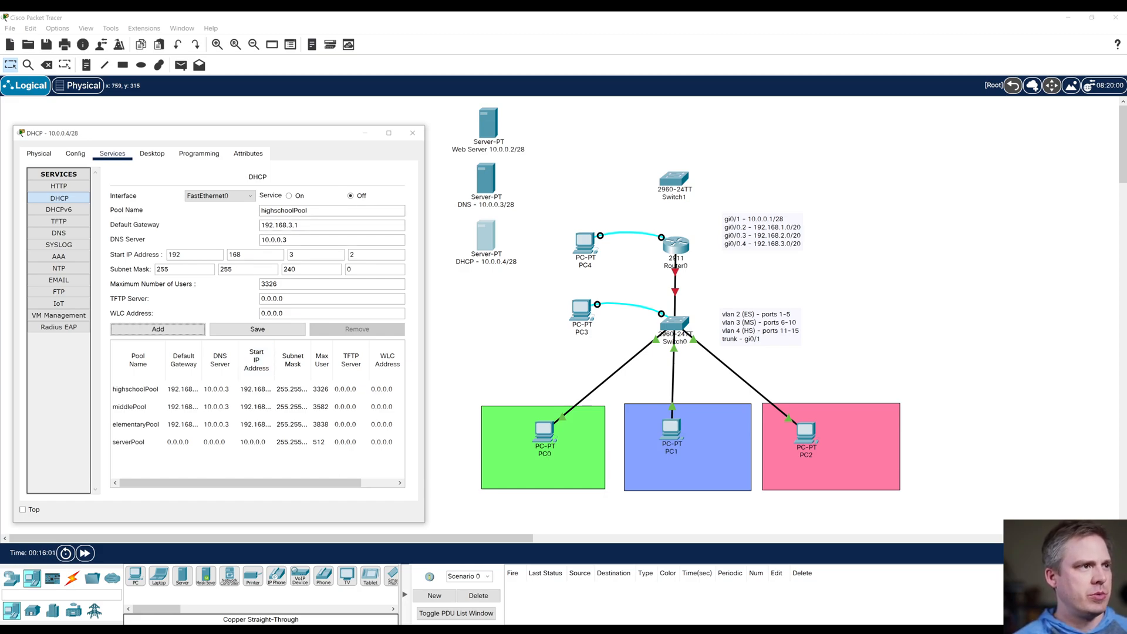
Step: Turn on the DHCP service and show the interfaces available for it
left_click(289, 195)
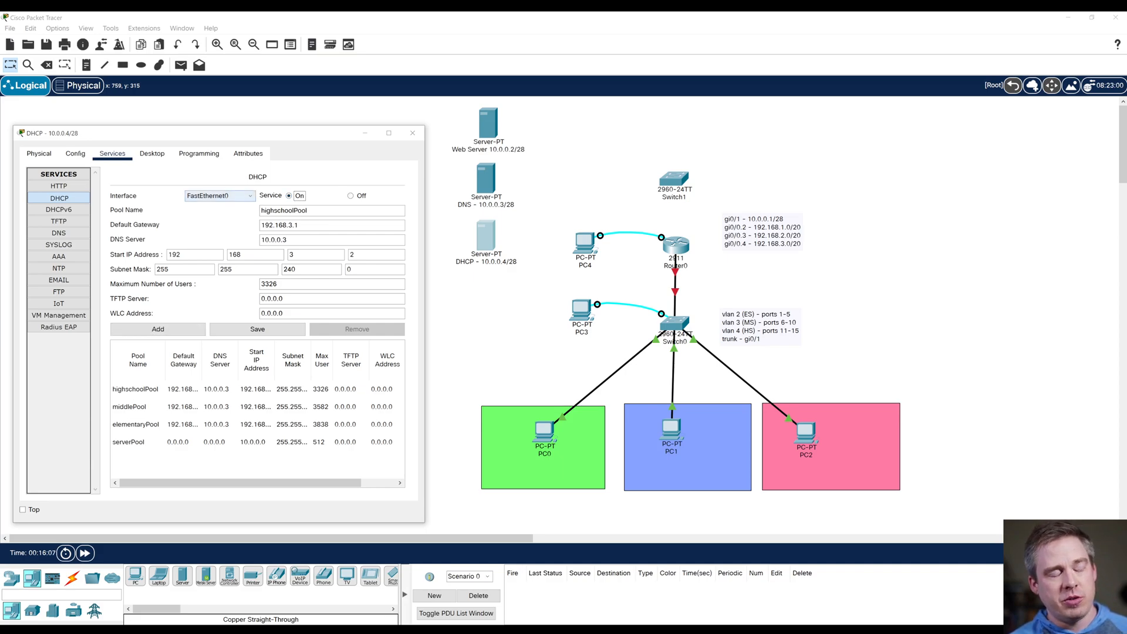
left_click(220, 196)
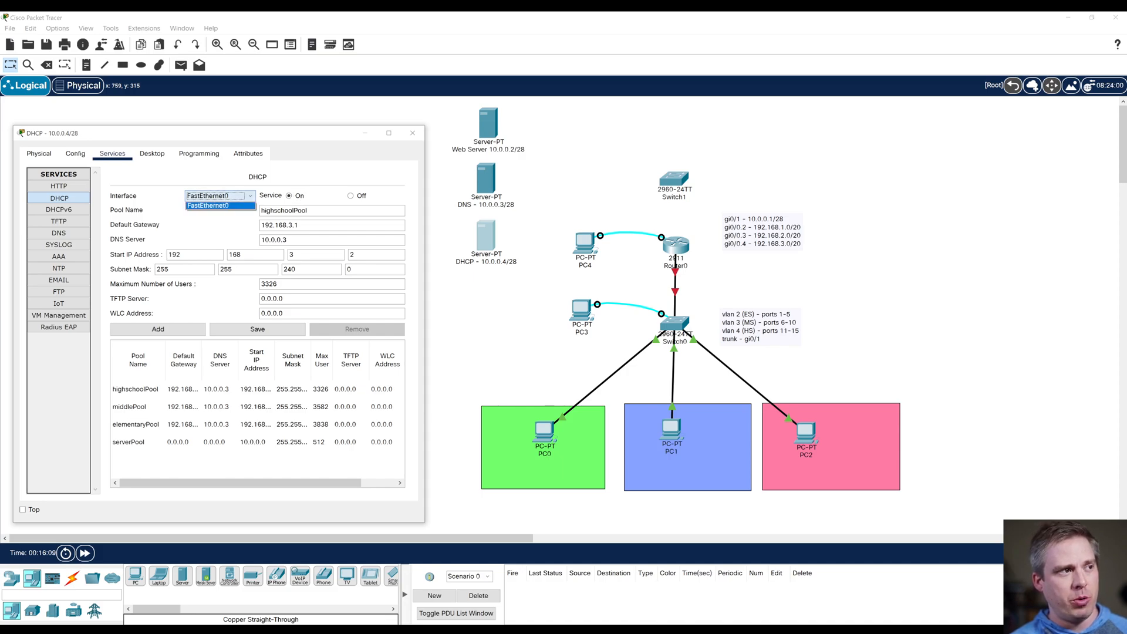
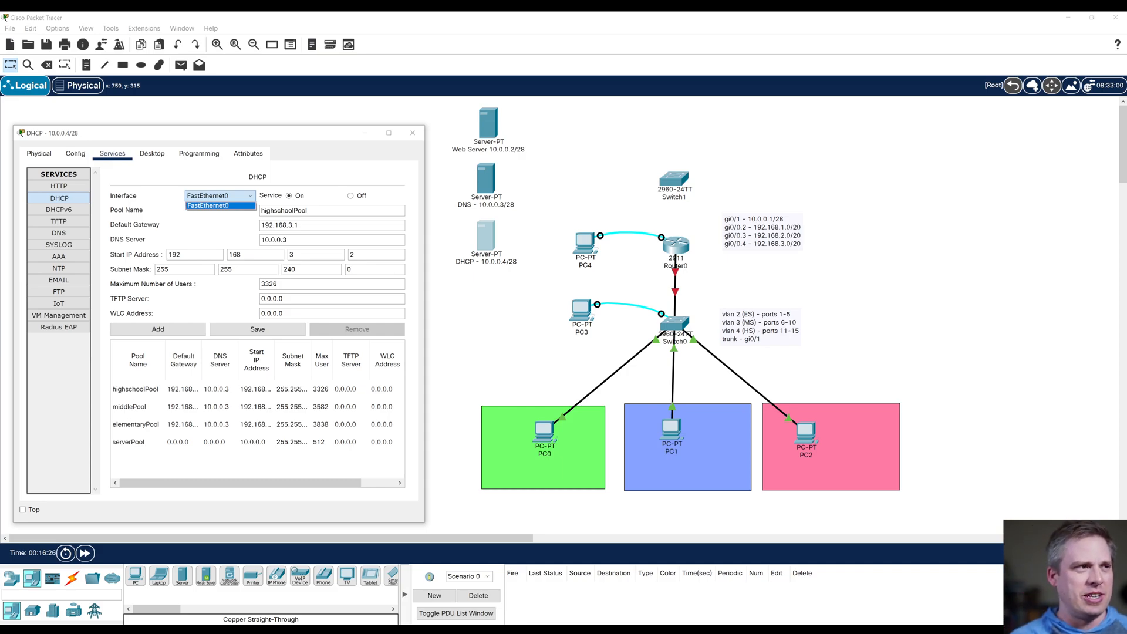
Step: Select FastEthernet0 as the DHCP service's interface and close the DHCP server's configuration
left_click(220, 205)
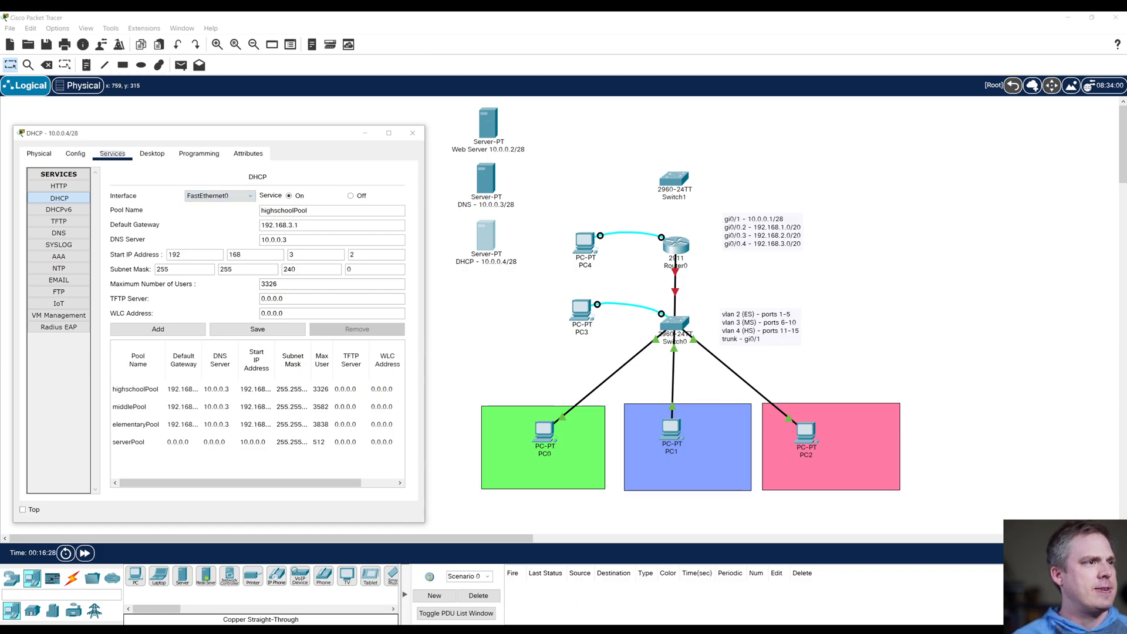
left_click(413, 133)
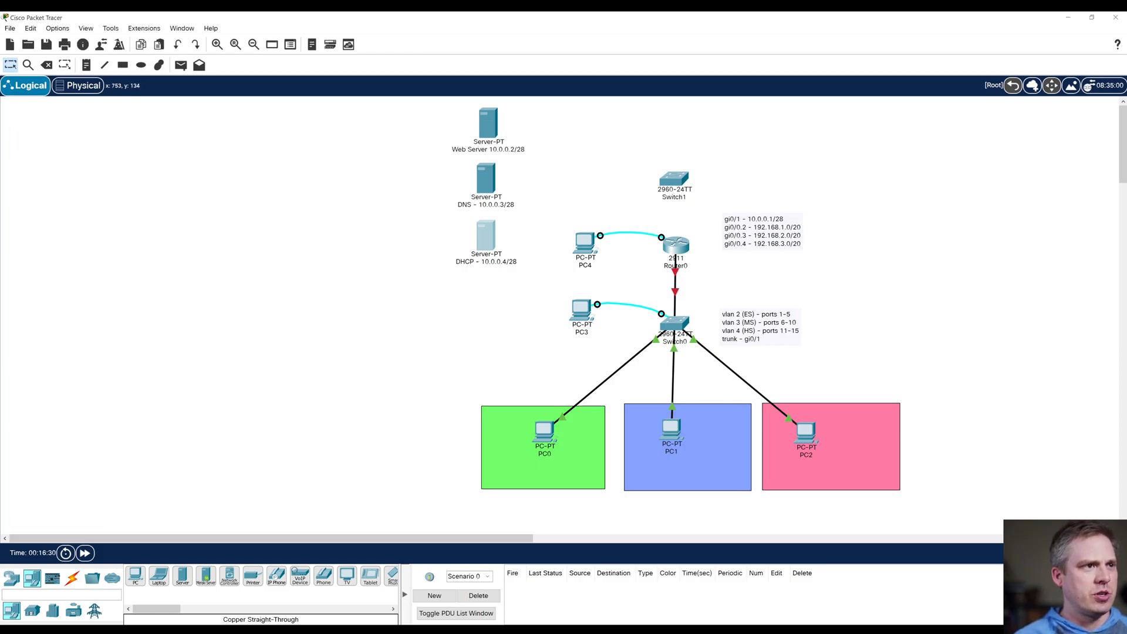
Step: Review the web server's IP configuration and its HTTP and HTTPS service settings
left_click(488, 123)
left_click(497, 139)
left_click(408, 182)
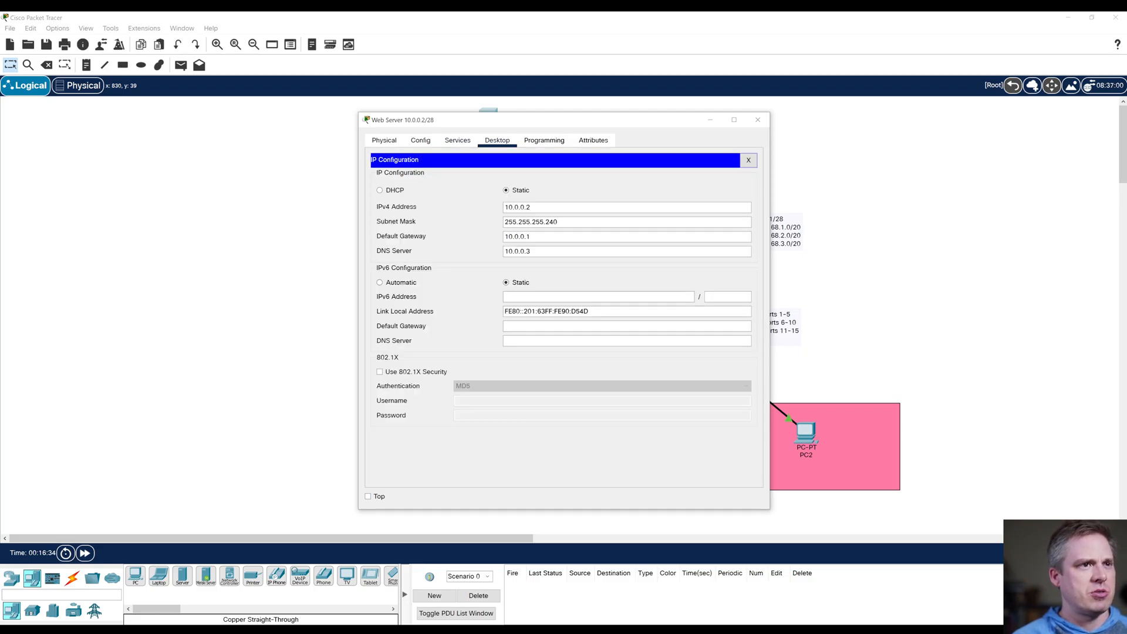
left_click(457, 141)
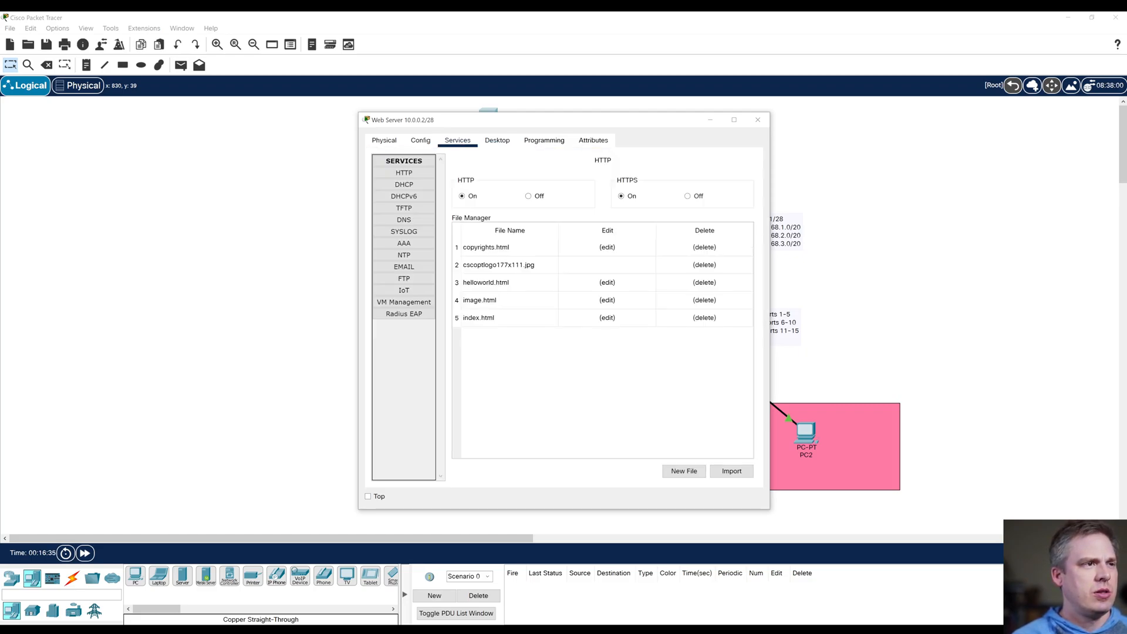
left_click(757, 120)
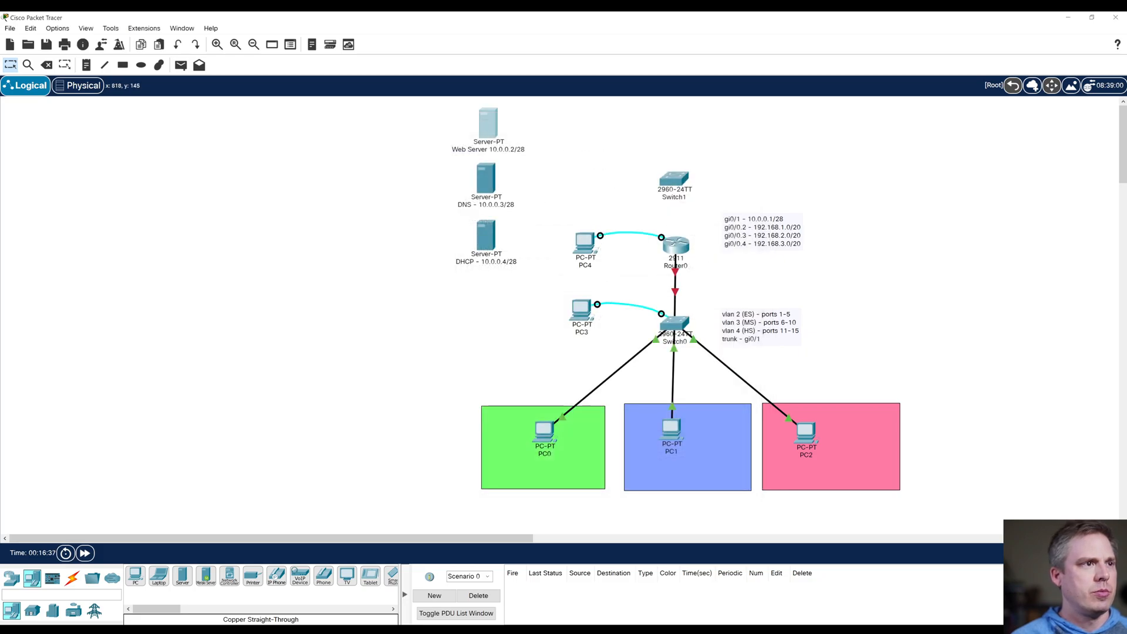
Step: Review the DNS server's IP configuration and its DNS resource records
left_click(481, 181)
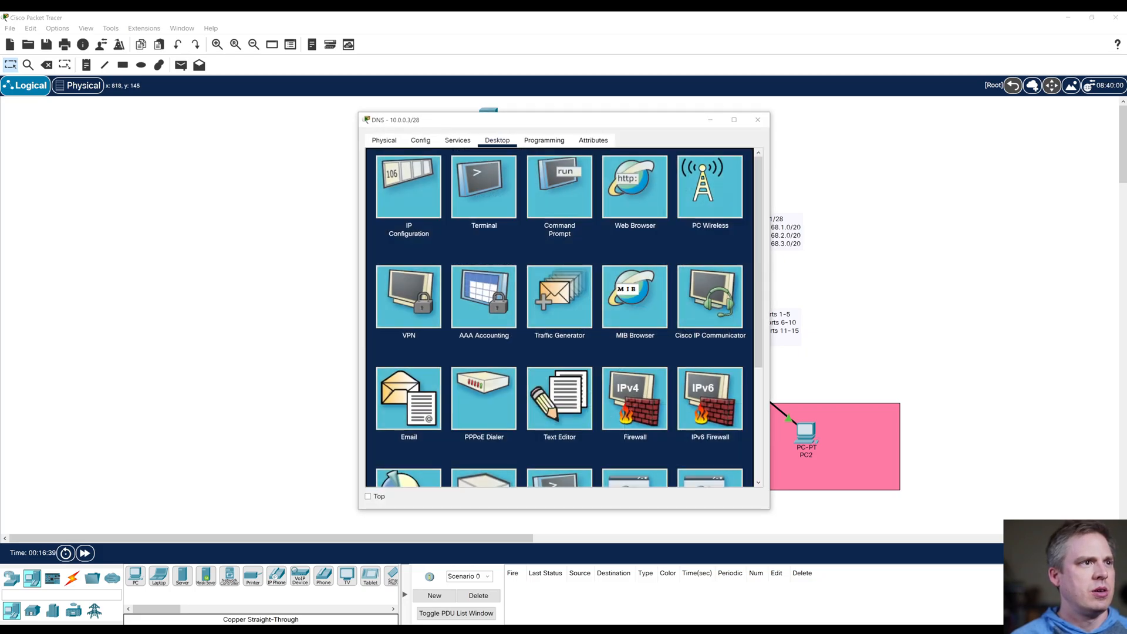
left_click(408, 187)
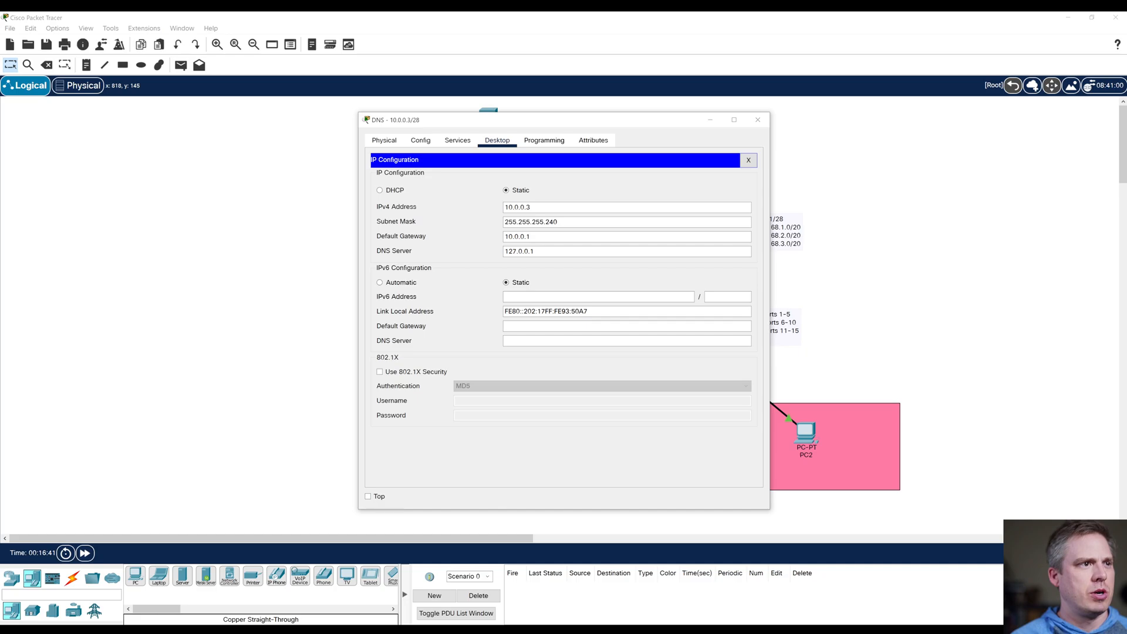
left_click(457, 140)
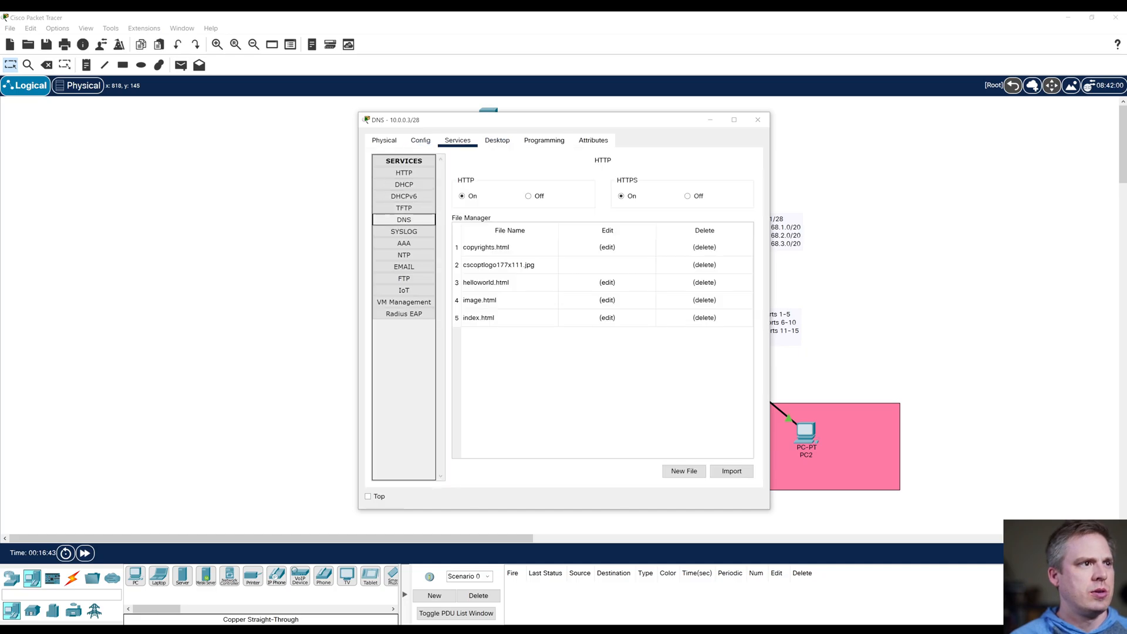
left_click(403, 220)
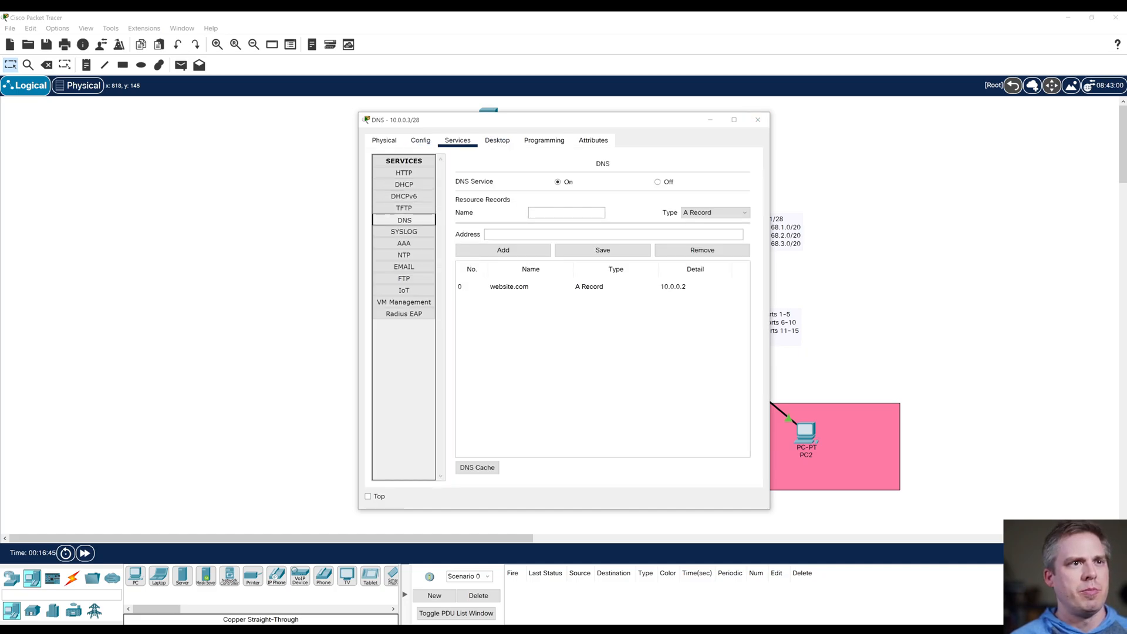
left_click(757, 120)
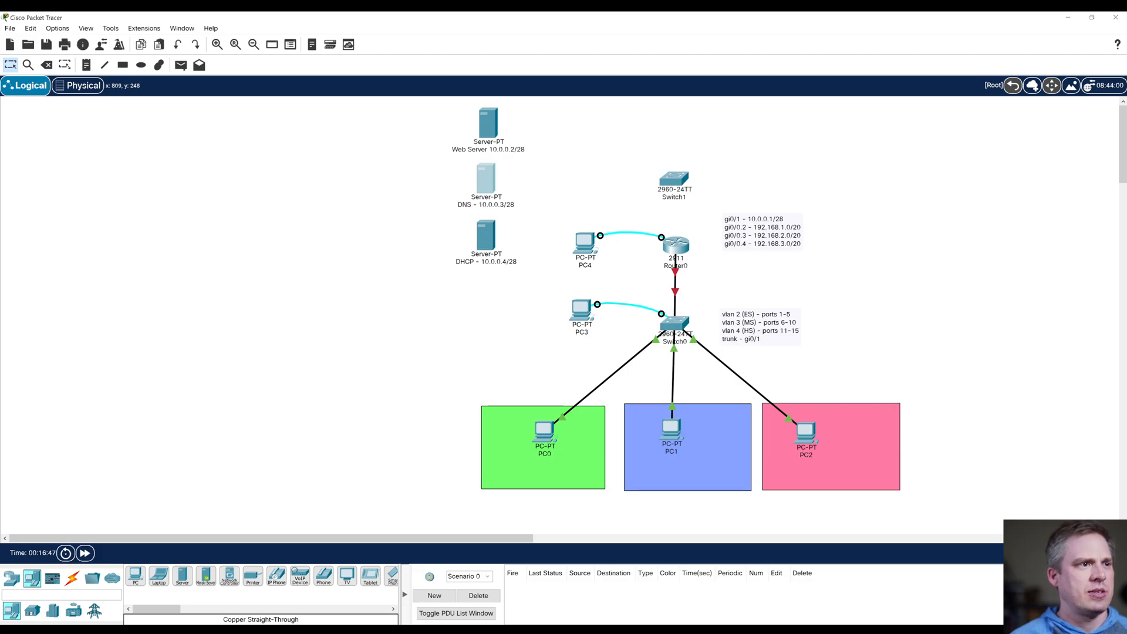
Step: Review the DHCP server's IP configuration and its list of DHCP address pools
left_click(486, 235)
left_click(497, 140)
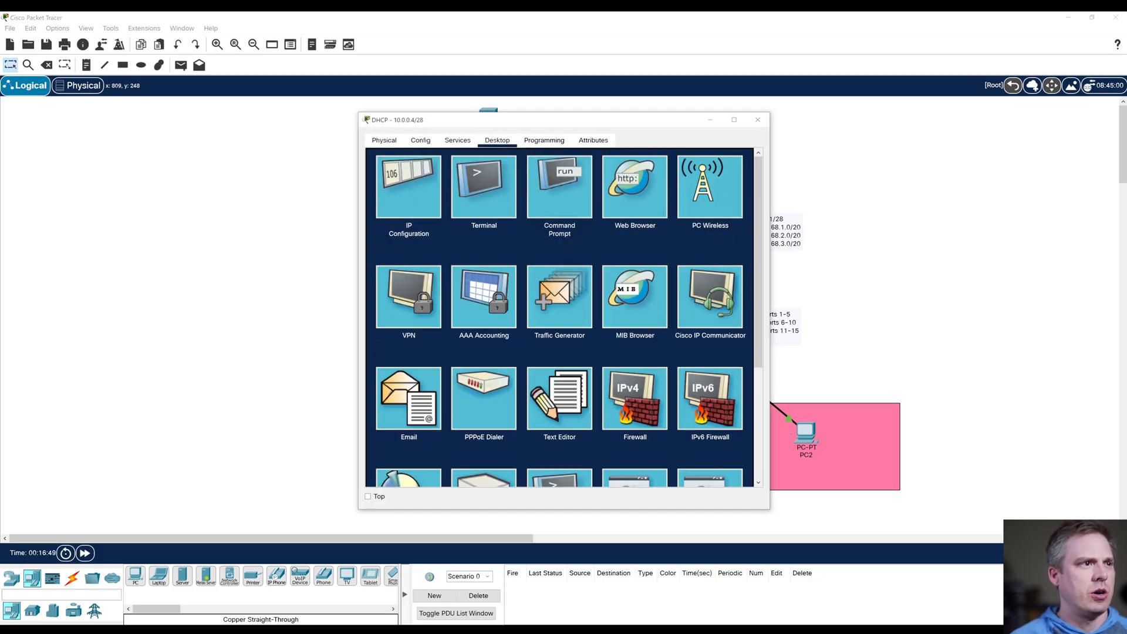
left_click(409, 187)
left_click(458, 141)
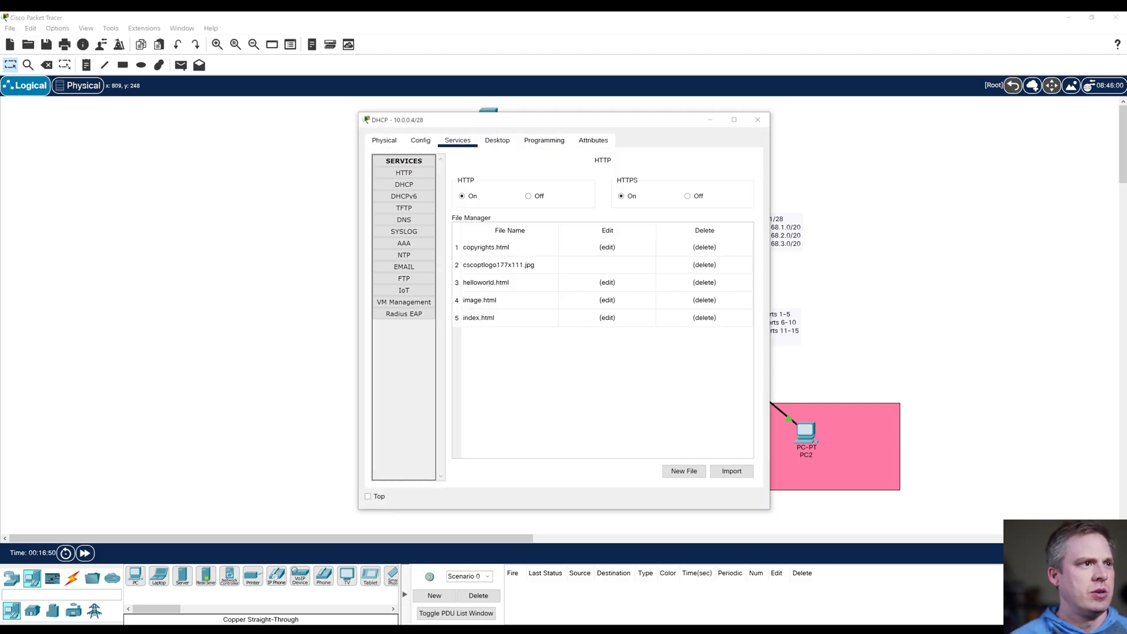
left_click(405, 184)
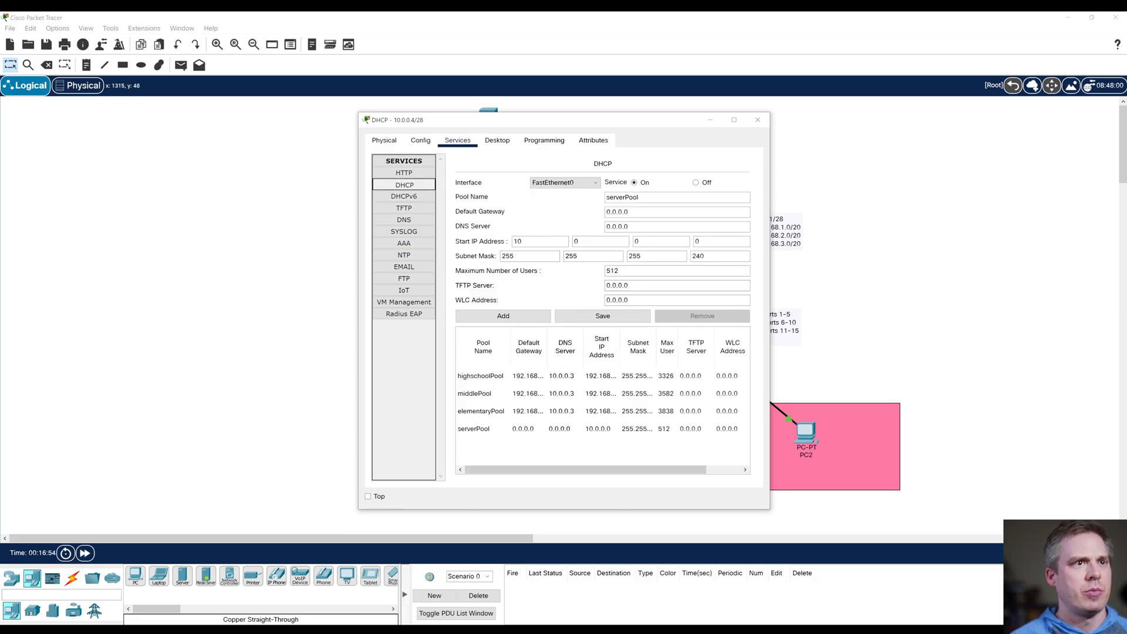
left_click(758, 119)
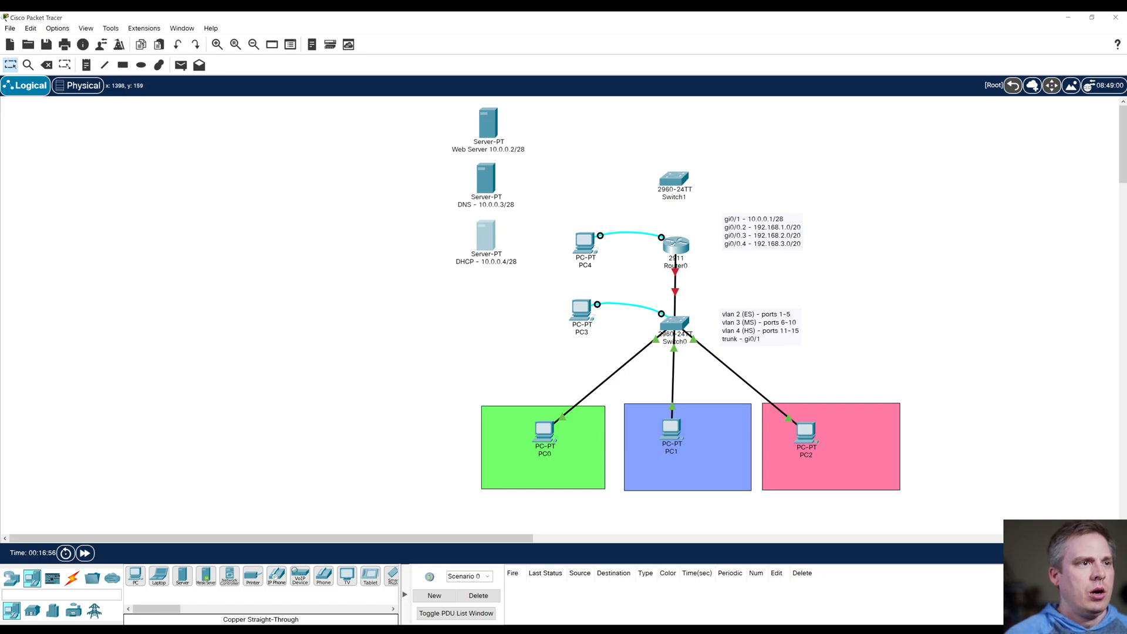
Step: Connect the web server's FastEthernet0 to Switch1's FastEthernet0/1 with a copper straight-through cable
left_click(72, 578)
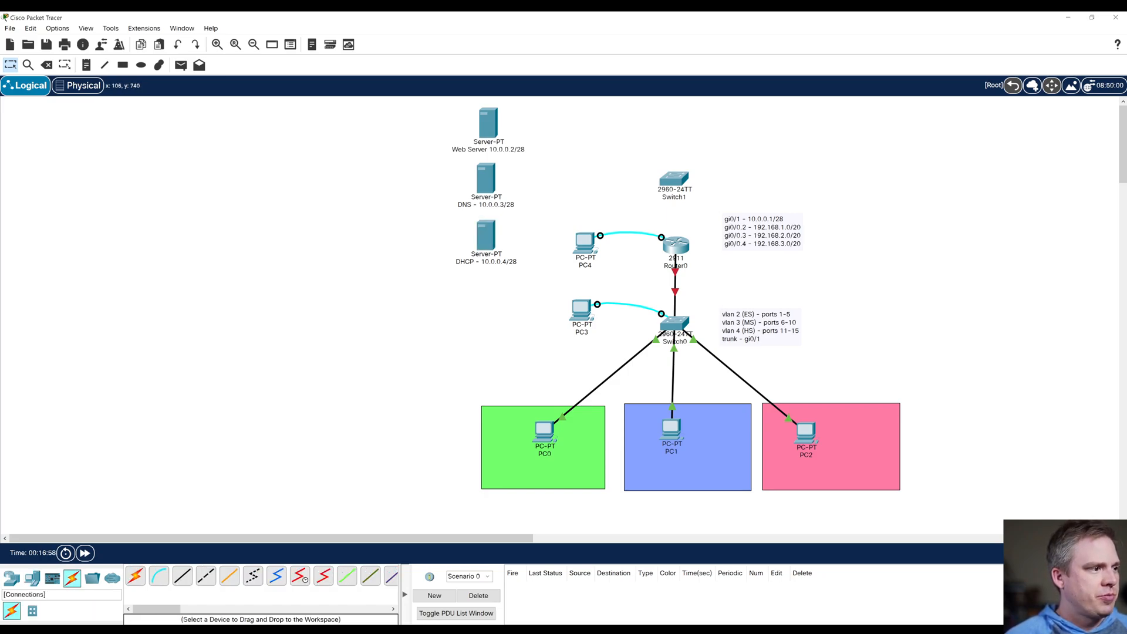
left_click(183, 576)
left_click(489, 125)
left_click(520, 132)
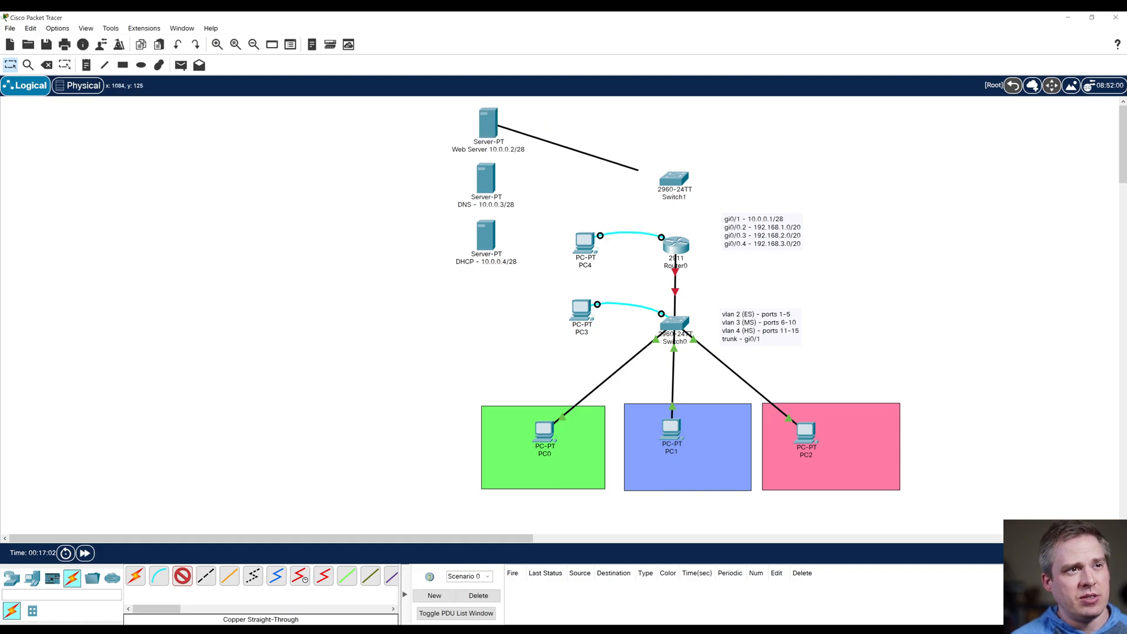
left_click(667, 177)
left_click(692, 193)
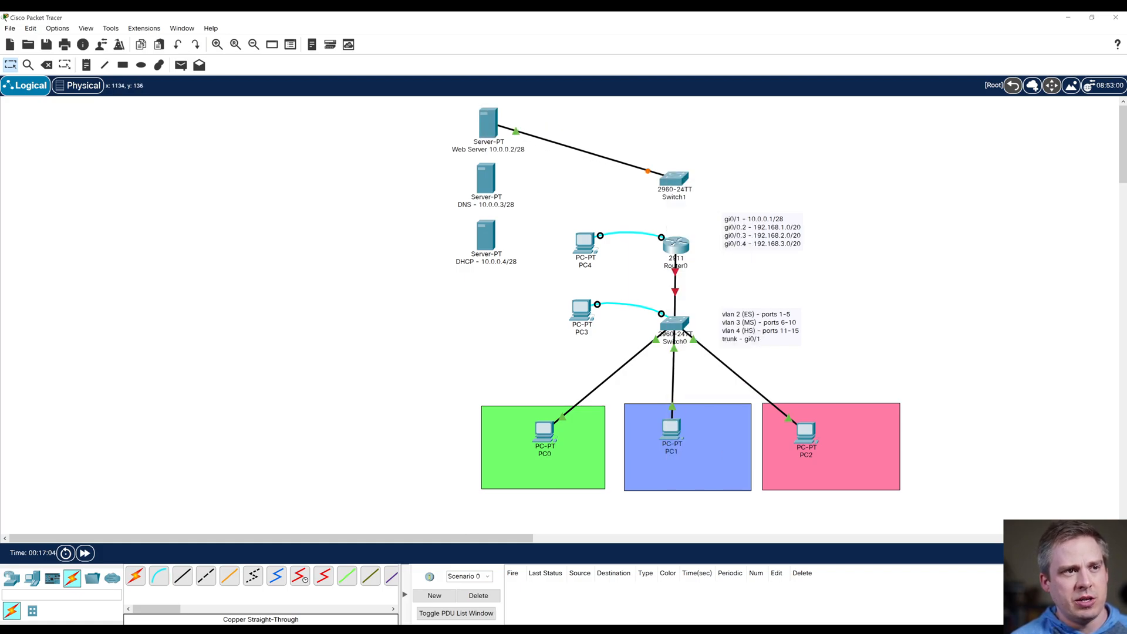
Step: Connect the DNS server's FastEthernet0 to Switch1's FastEthernet0/2 with a copper straight-through cable
left_click(182, 576)
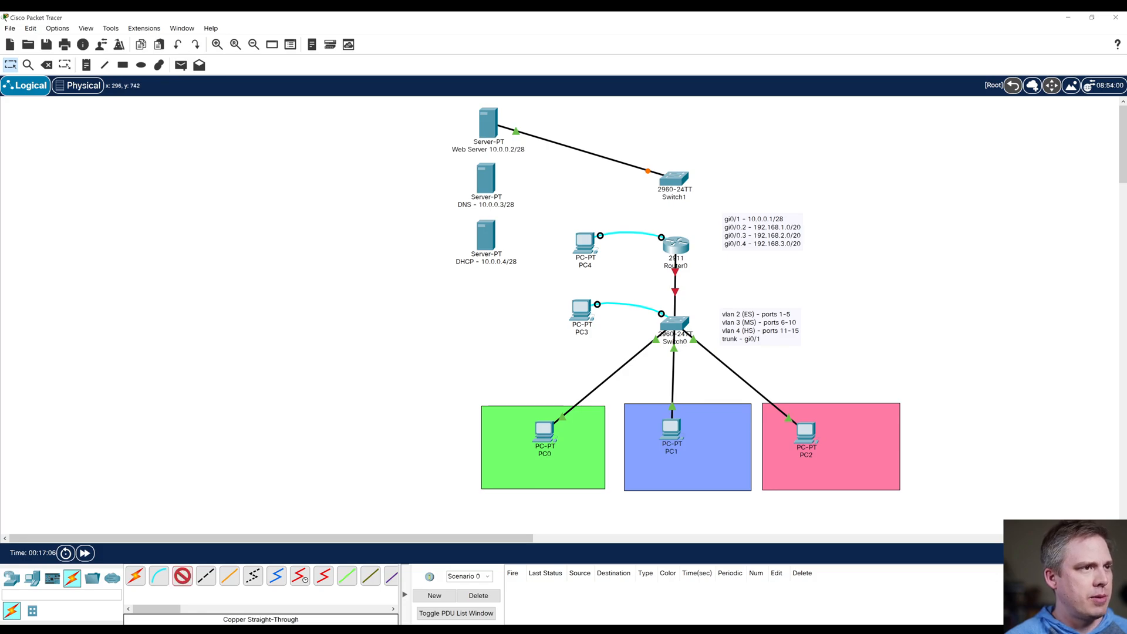
left_click(486, 180)
left_click(517, 194)
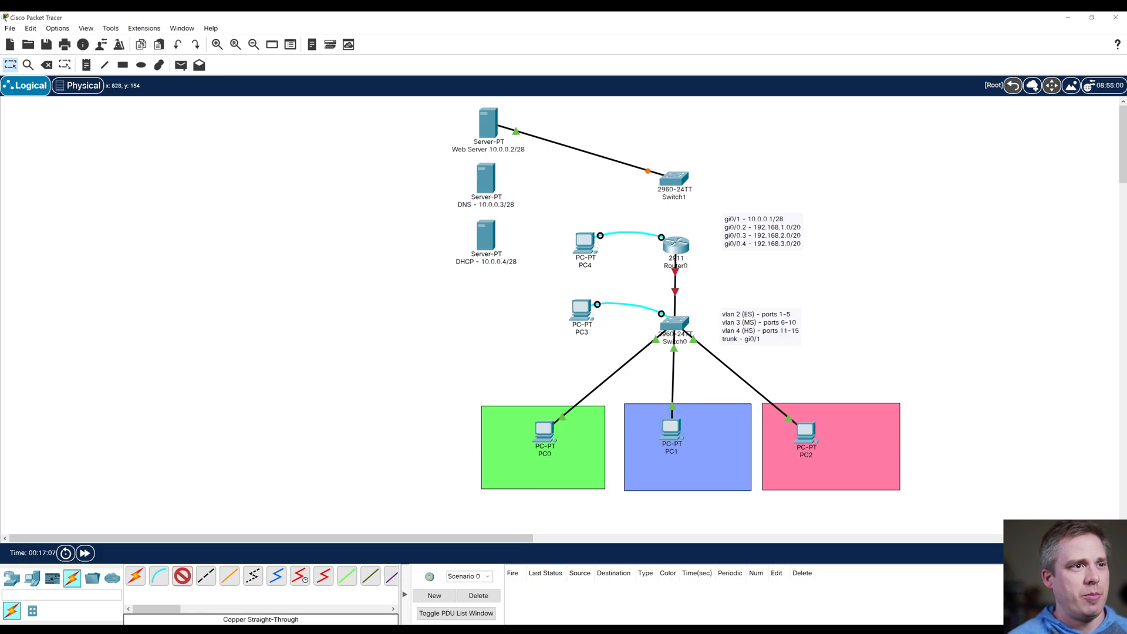
left_click(667, 177)
left_click(693, 203)
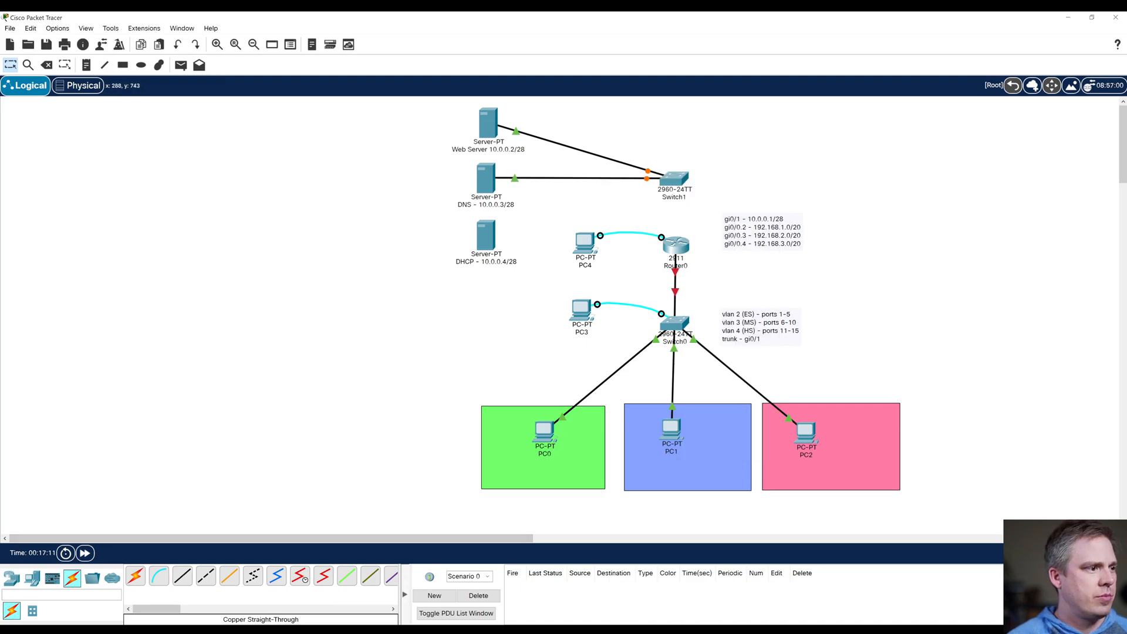
Step: Connect the DHCP server's FastEthernet0 to Switch1's FastEthernet0/3 with a copper straight-through cable
left_click(183, 576)
left_click(486, 236)
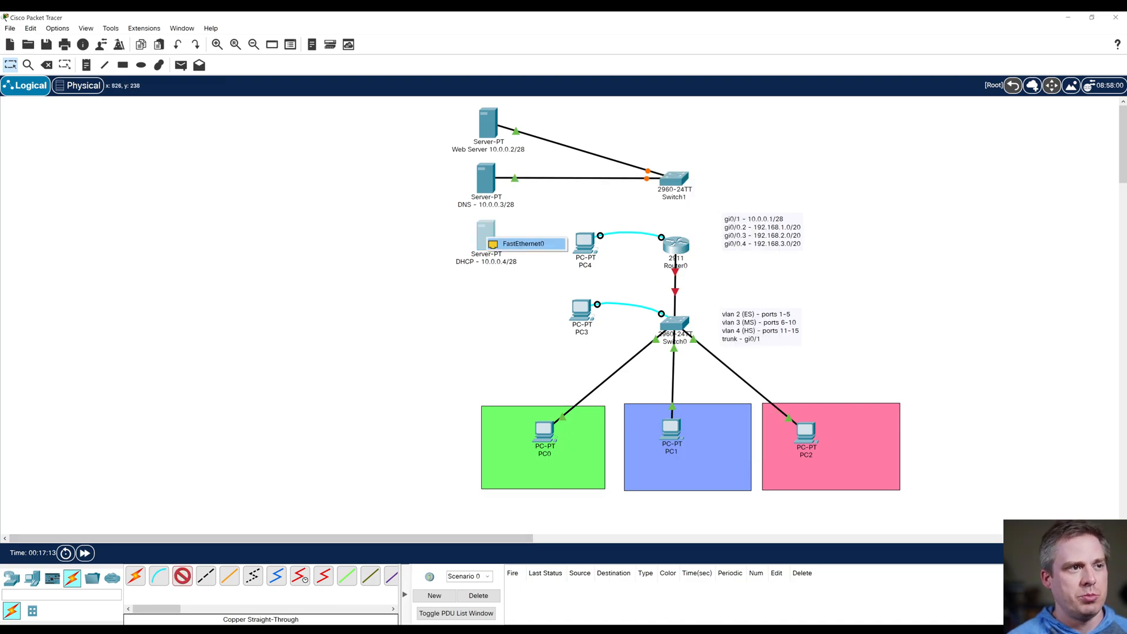
left_click(517, 245)
left_click(673, 182)
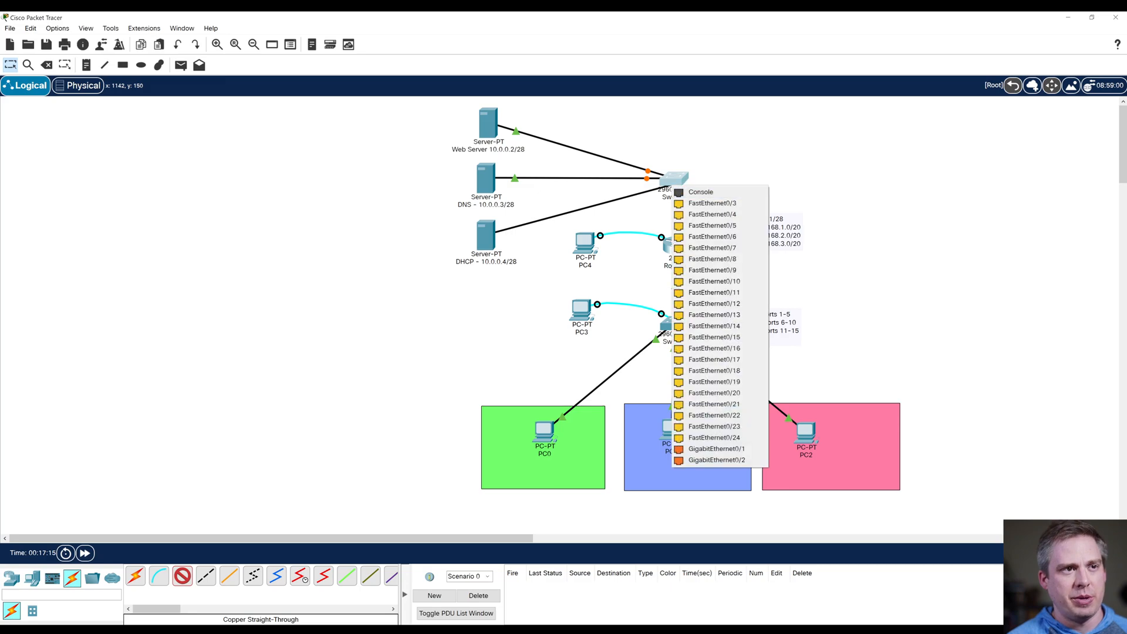
left_click(705, 202)
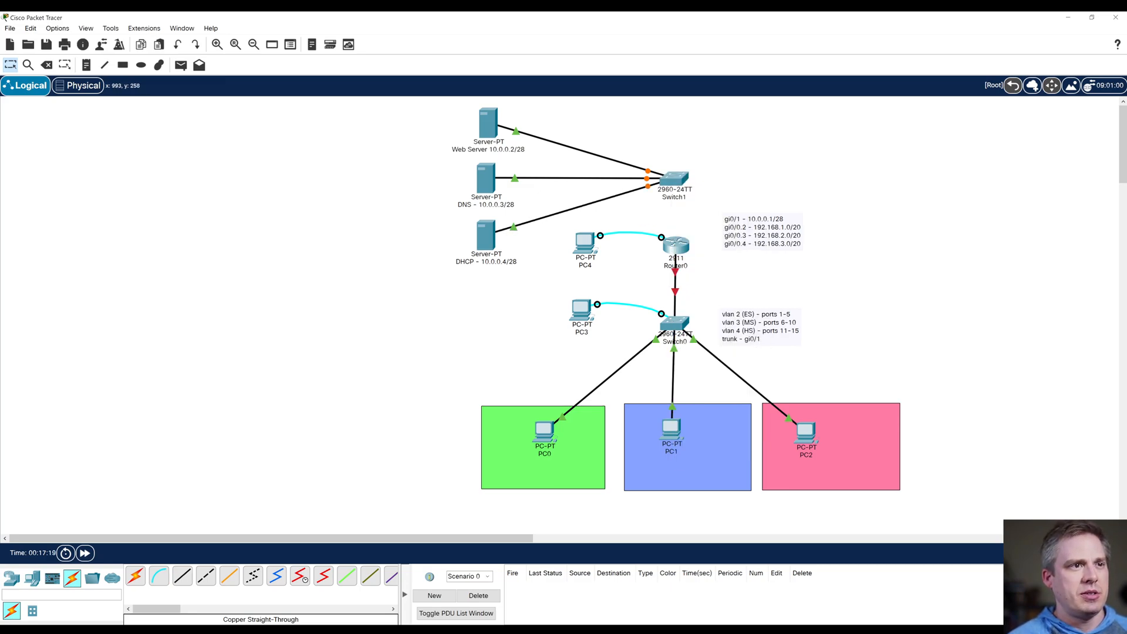
Step: Open a terminal session from PC4 to the router's console, with its window clear of the network diagram
mouse_move(584, 247)
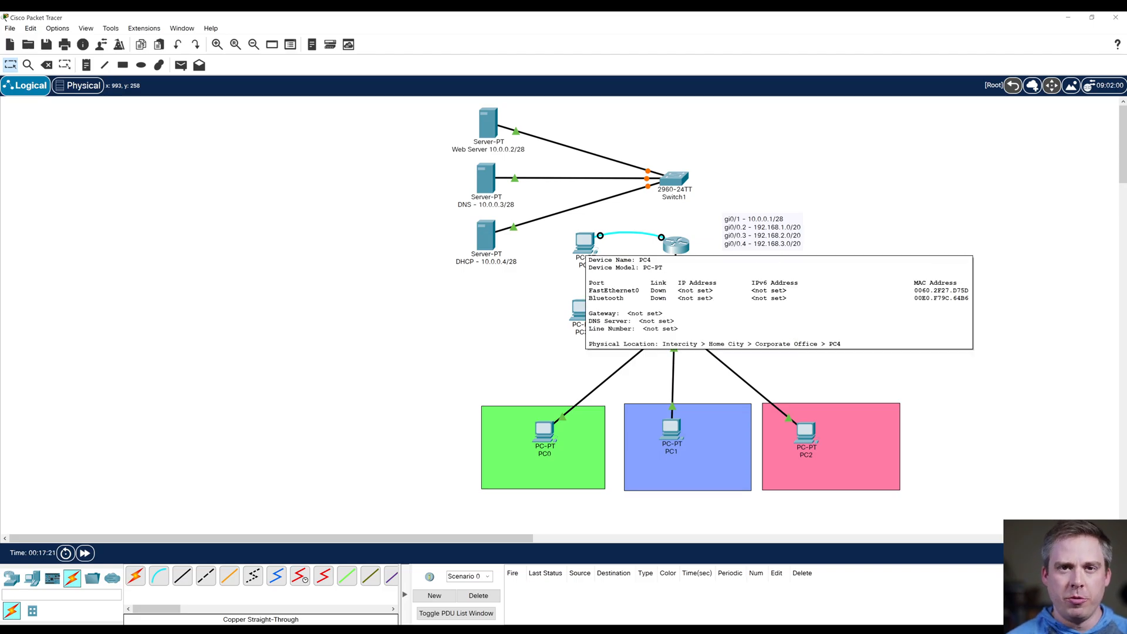
left_click(584, 246)
left_click_drag(533, 120, 195, 123)
left_click(120, 137)
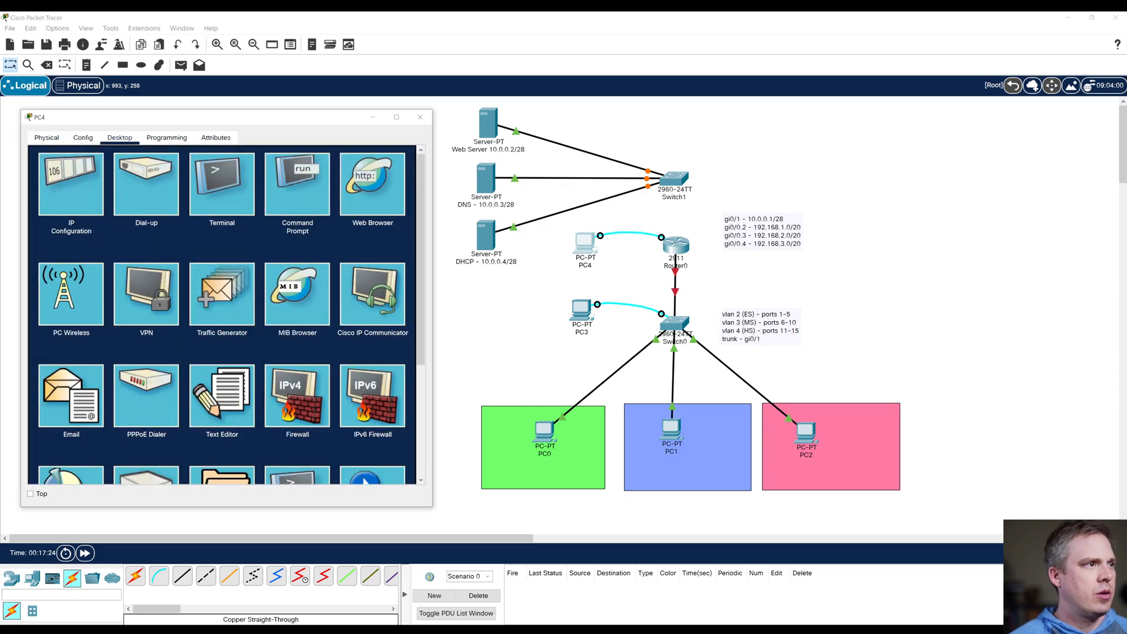
left_click(222, 183)
left_click(389, 265)
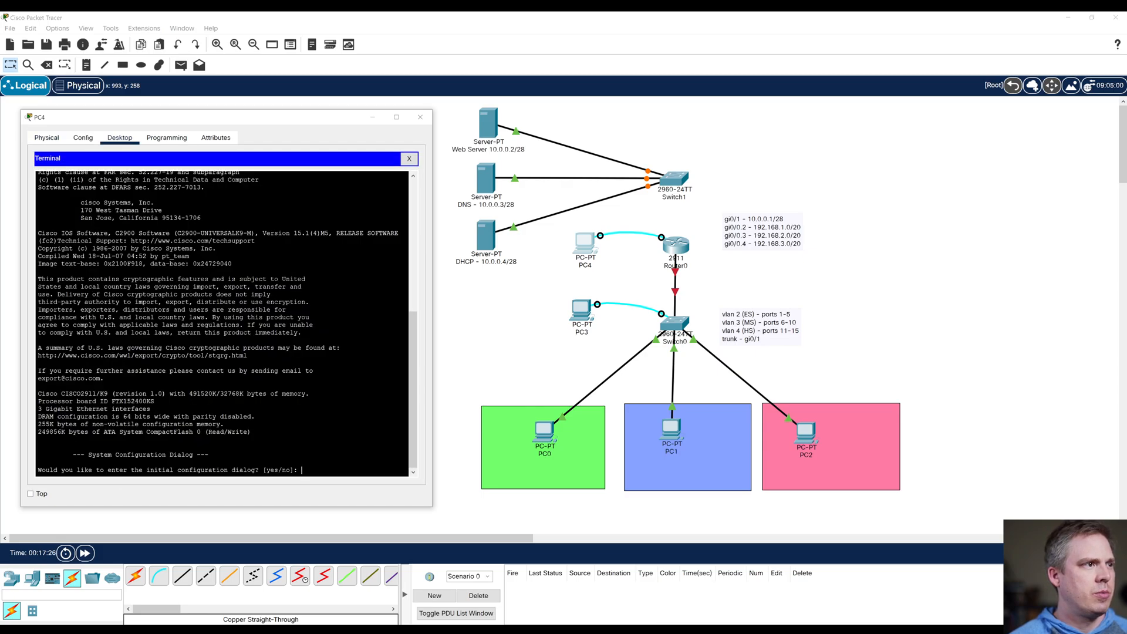
Step: Decline the router's initial configuration dialog and enter global configuration mode with enable and config t
type("no")
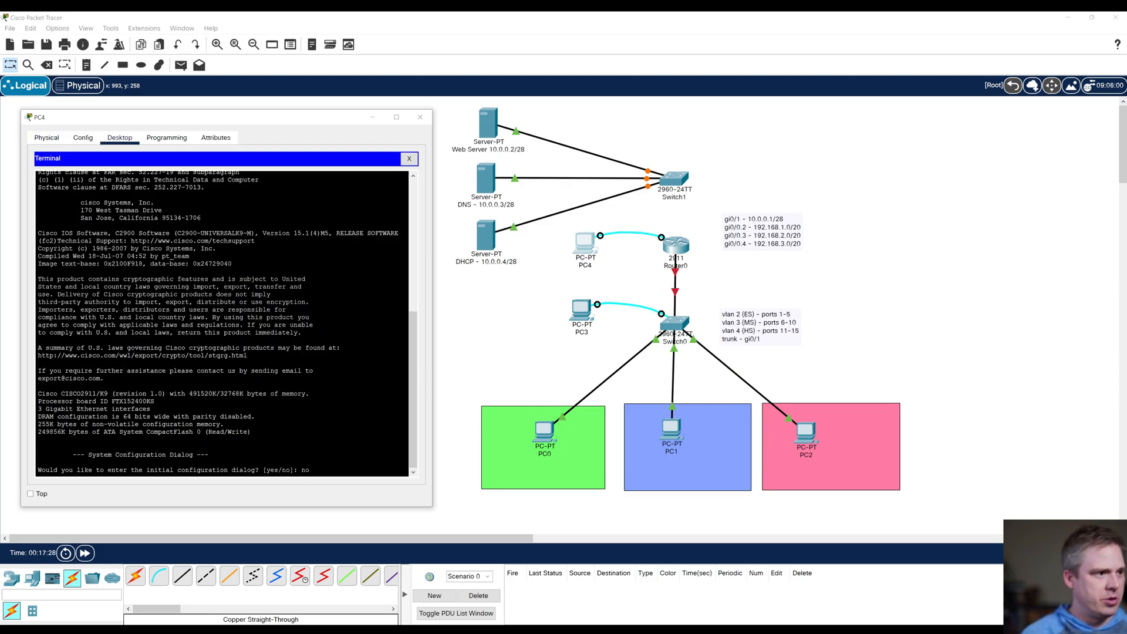
key("Return")
key("Return")
type("en")
key("Tab")
key("Return")
type("config t")
key("Return")
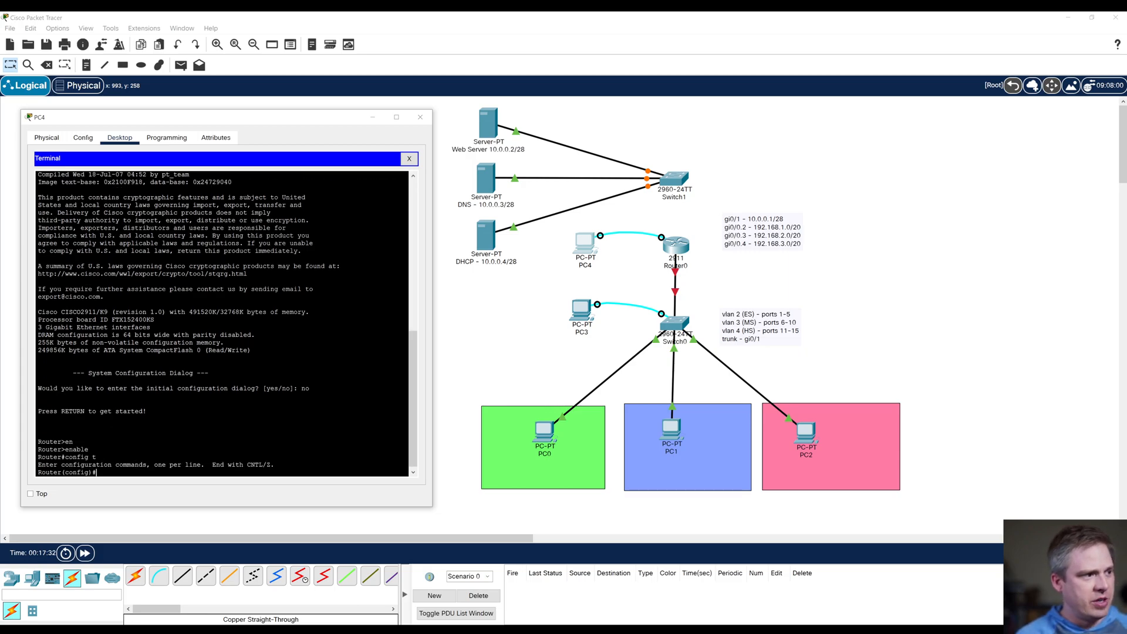
Step: Assign IP address 10.0.0.1 with mask 255.255.255.240 to the router's gi0/1 interface and enable it with no shut
type("int gi0/")
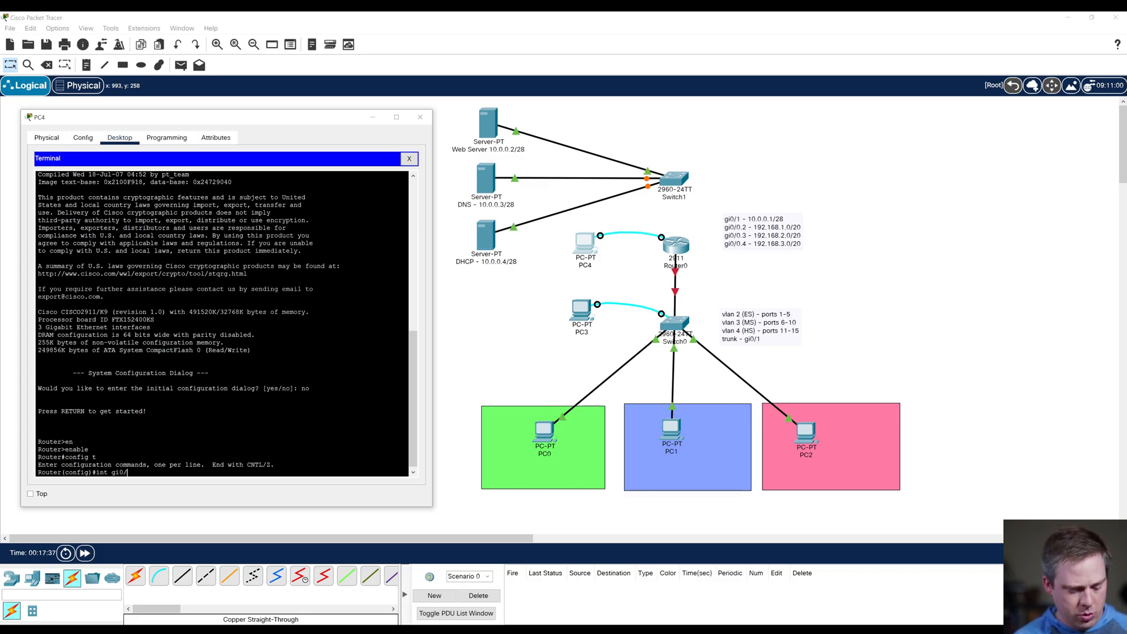
type("1")
key("Return")
type("ip add")
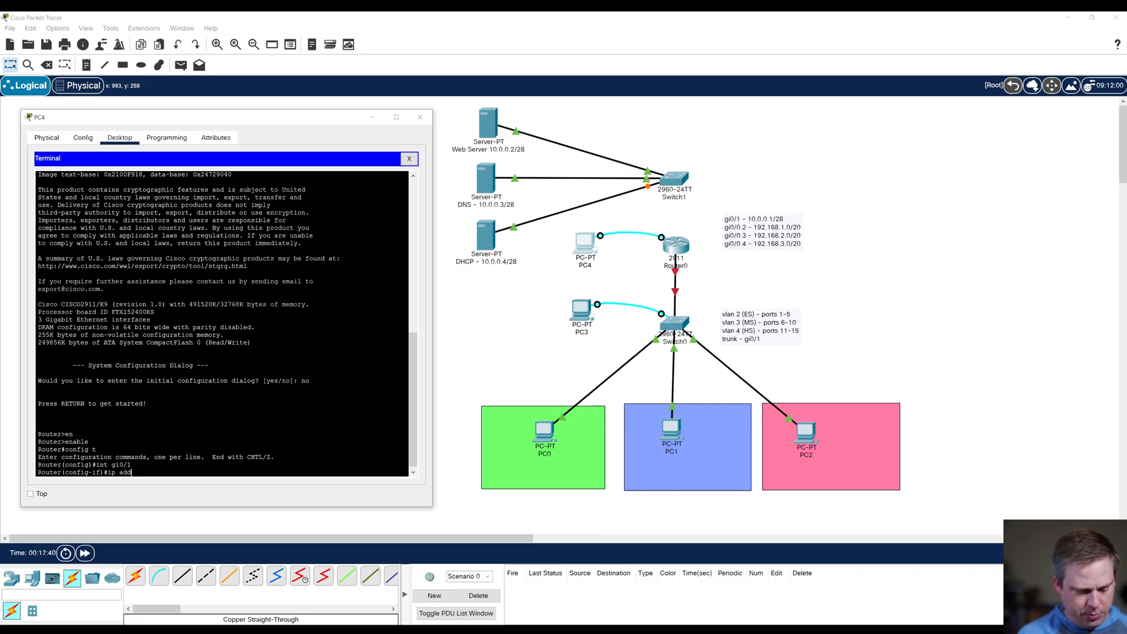
key("Tab")
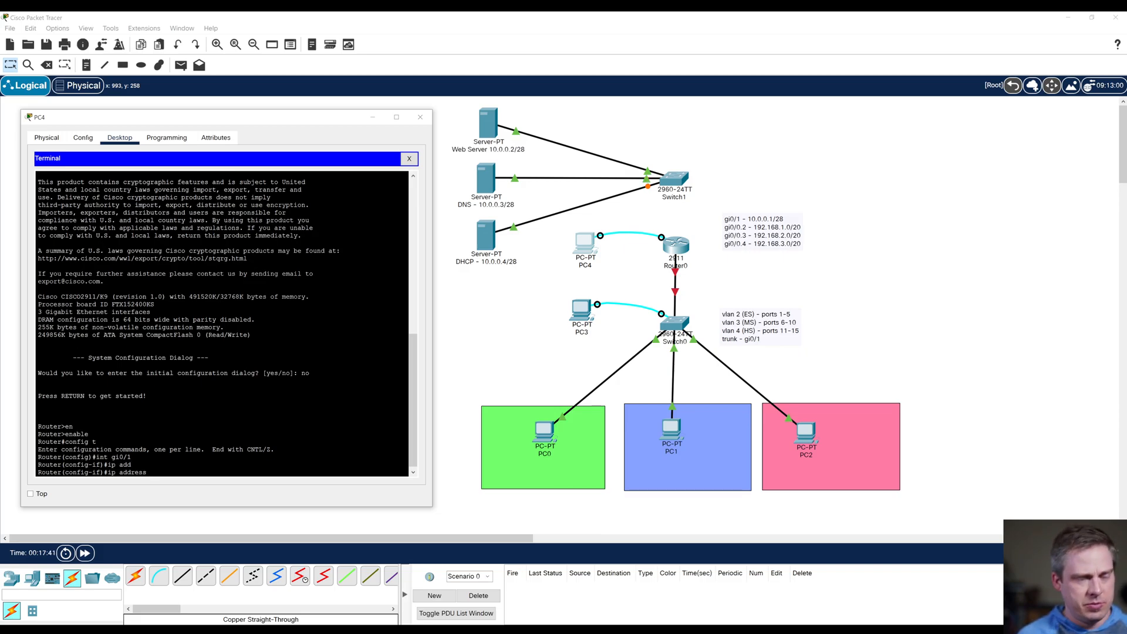
type("10.0.0.")
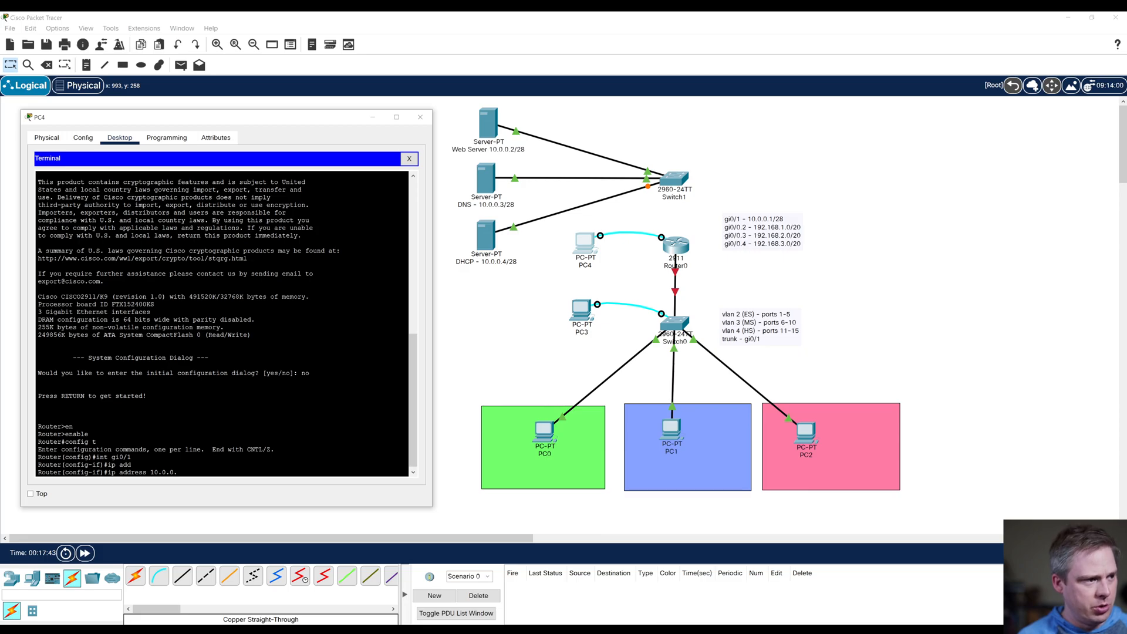
type("1 255.255")
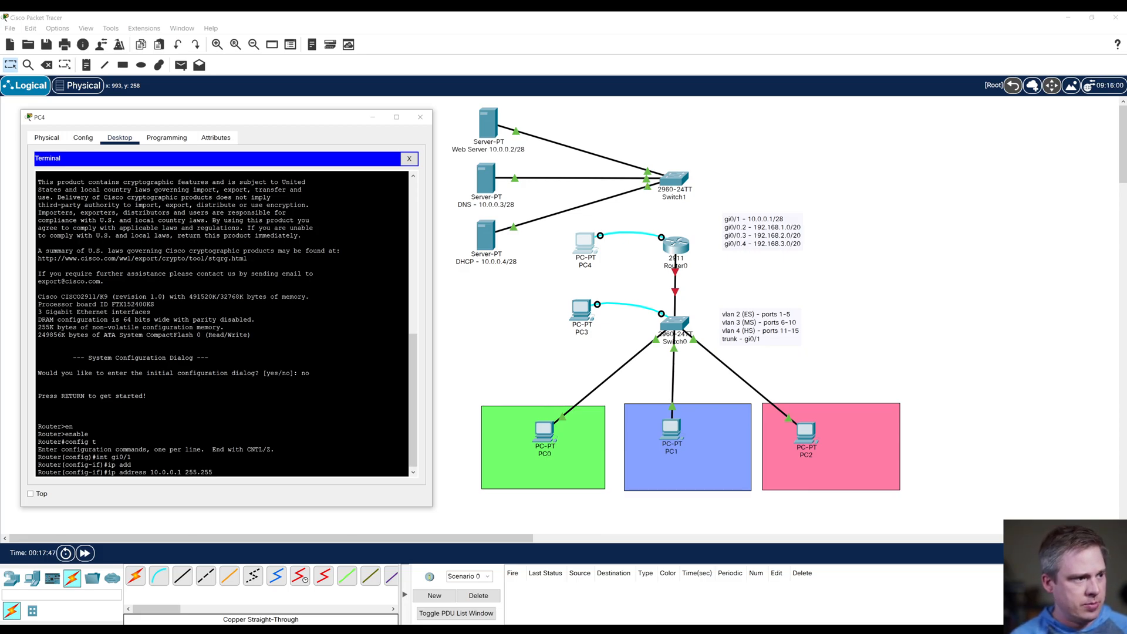
type(".255.240")
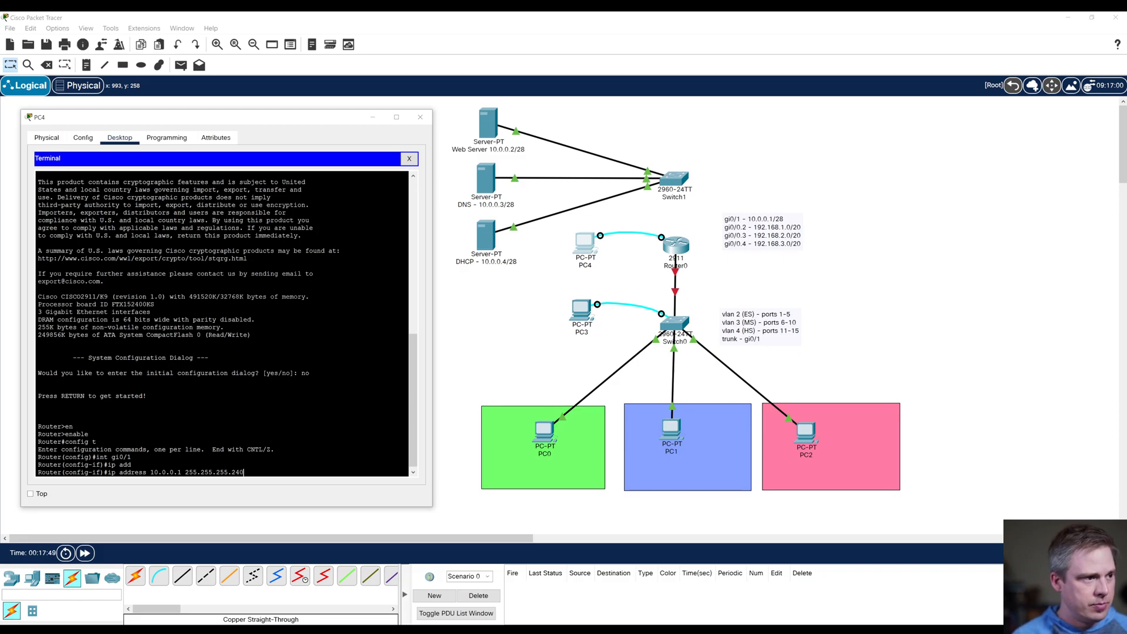
key("Return")
type("no shut")
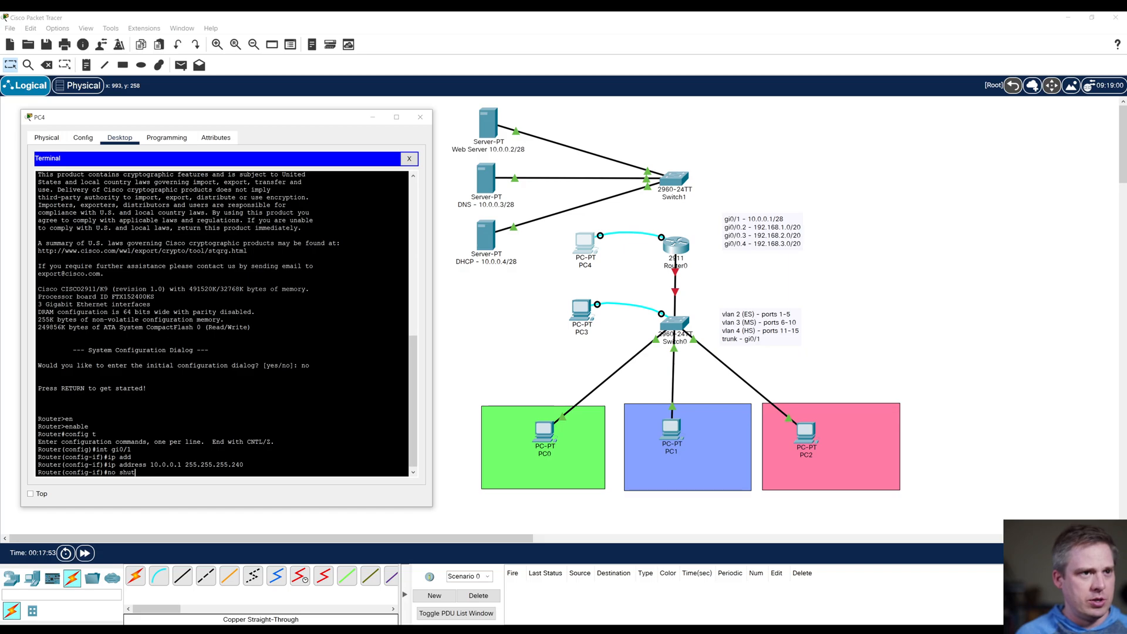
key("Return")
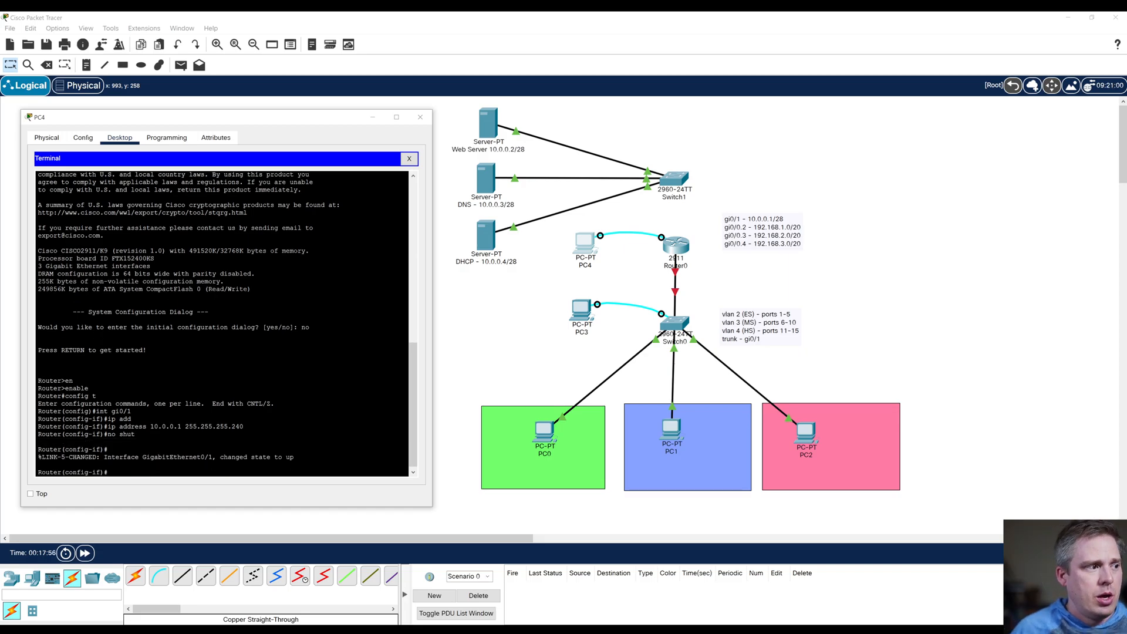
type("int gi0/0")
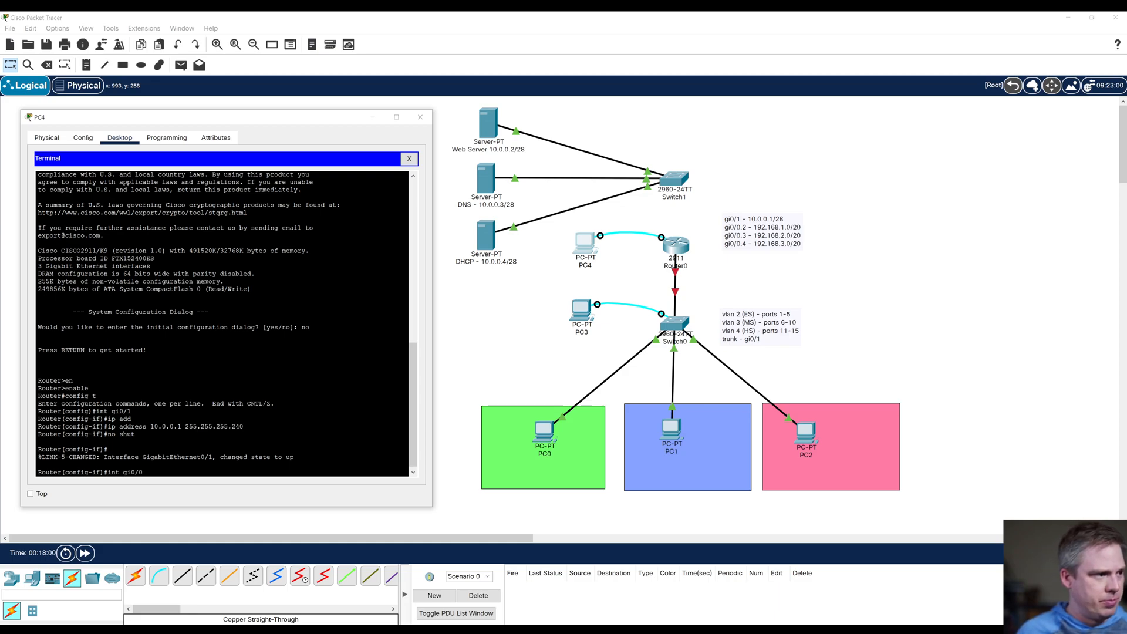
key("Return")
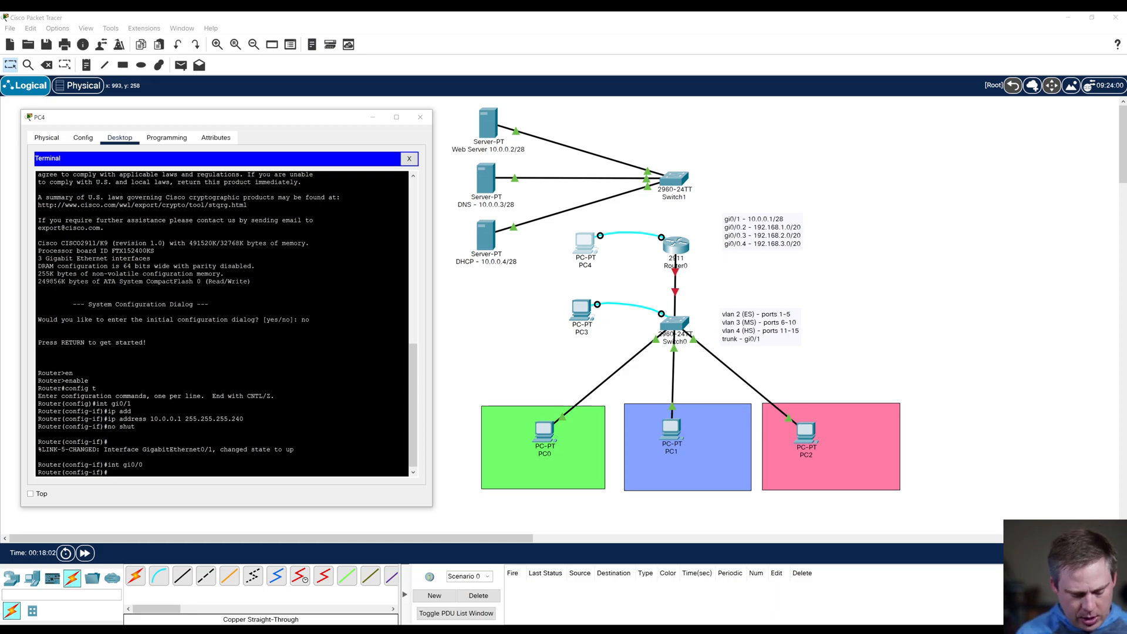
type("in")
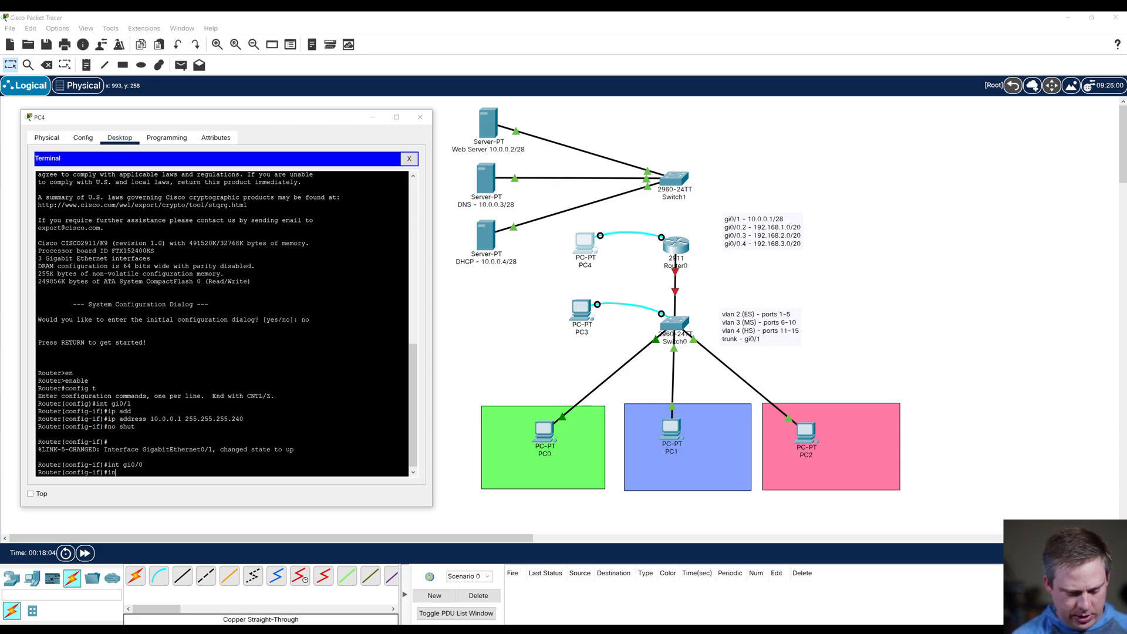
key("BackSpace")
key("BackSpace")
key("BackSpace")
key("BackSpace")
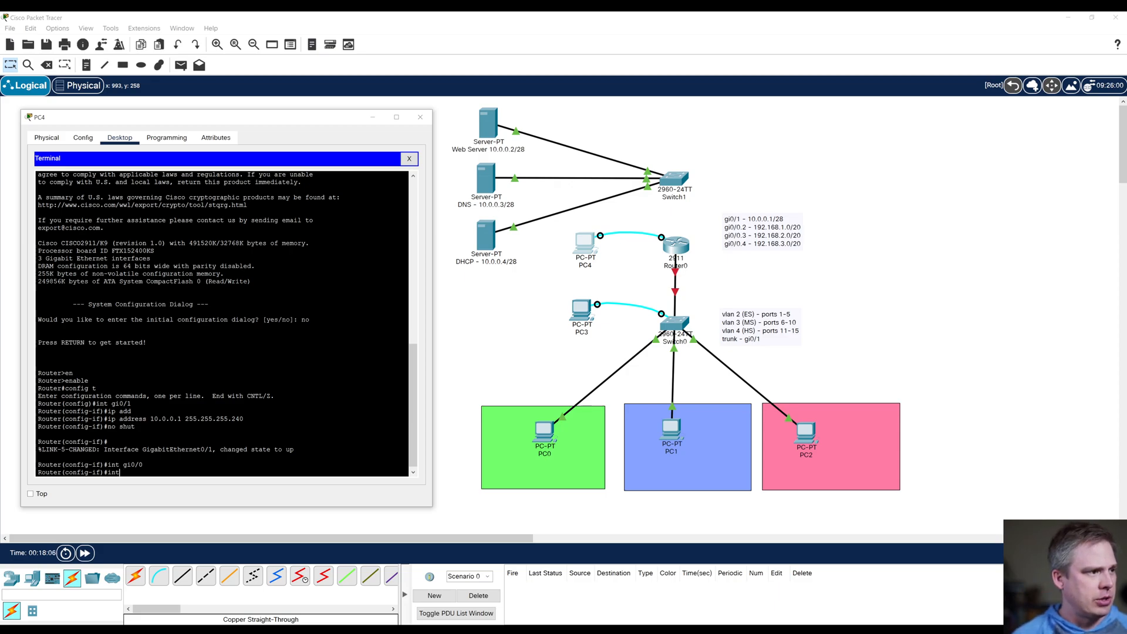
type("exit")
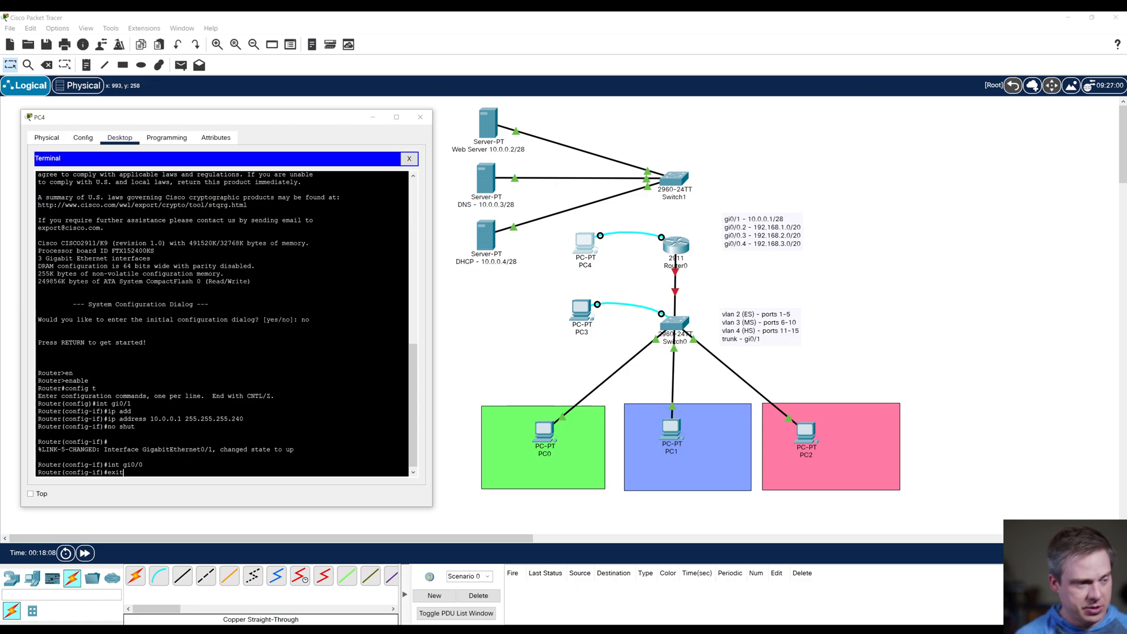
key("Return")
Step: Create the router subinterface gi0/0.2 and enter its configuration mode
type("int gi0/0")
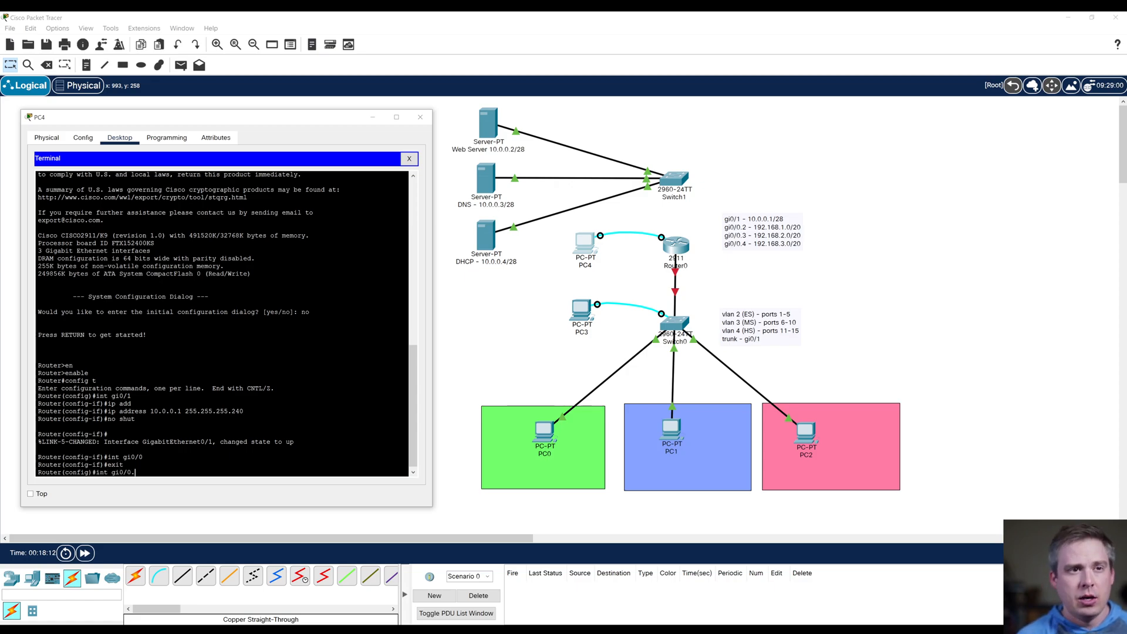
type(".2")
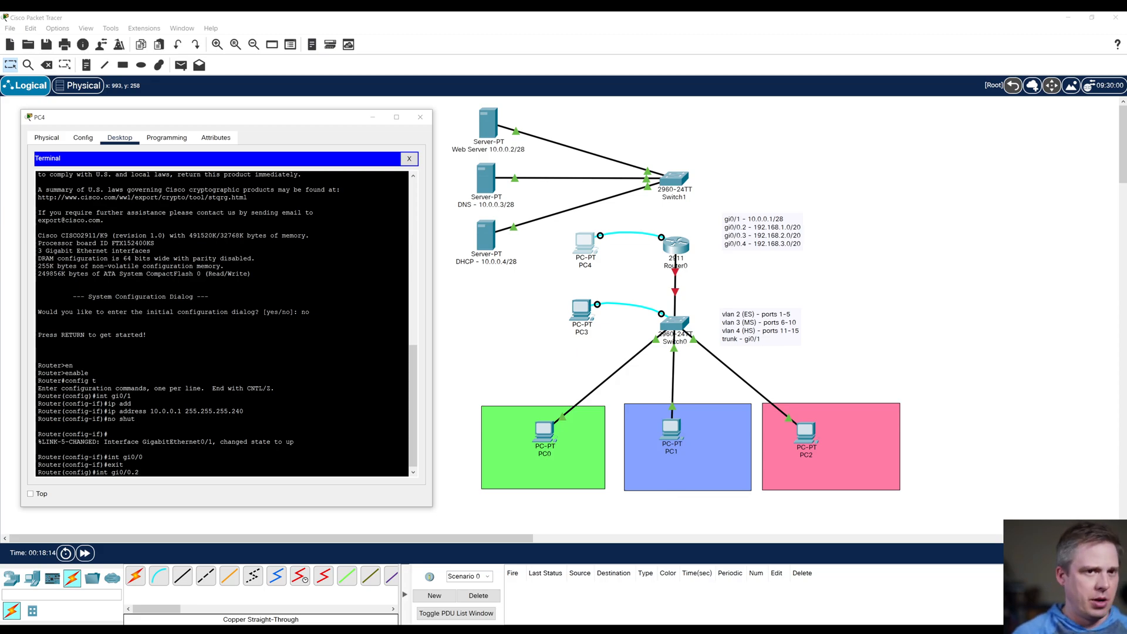
key("Return")
Step: Try to assign IP address 192.168.1.1 with mask 255.255.240.0 to subinterface gi0/0.2
type("ip")
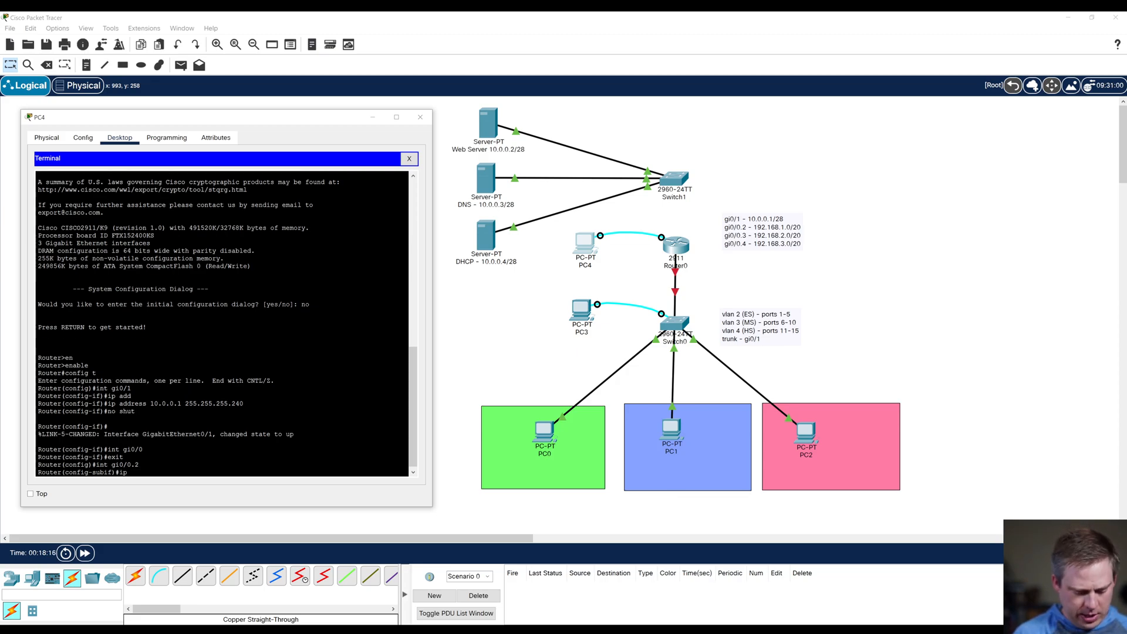
type(" address 192.168.1.1")
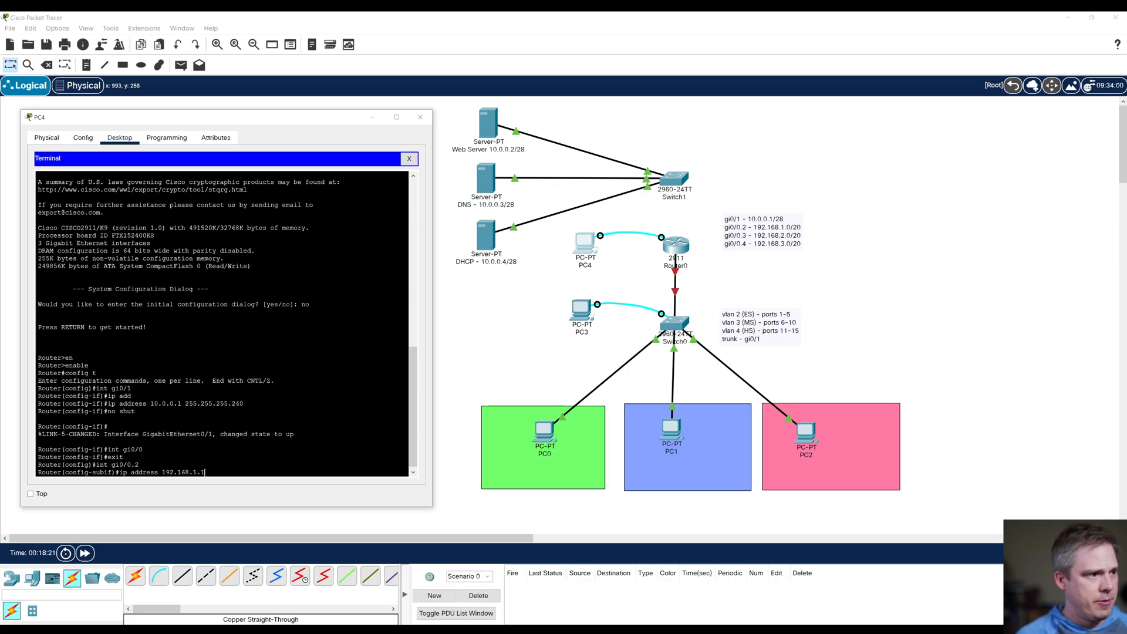
type(" 255.255.2540.0")
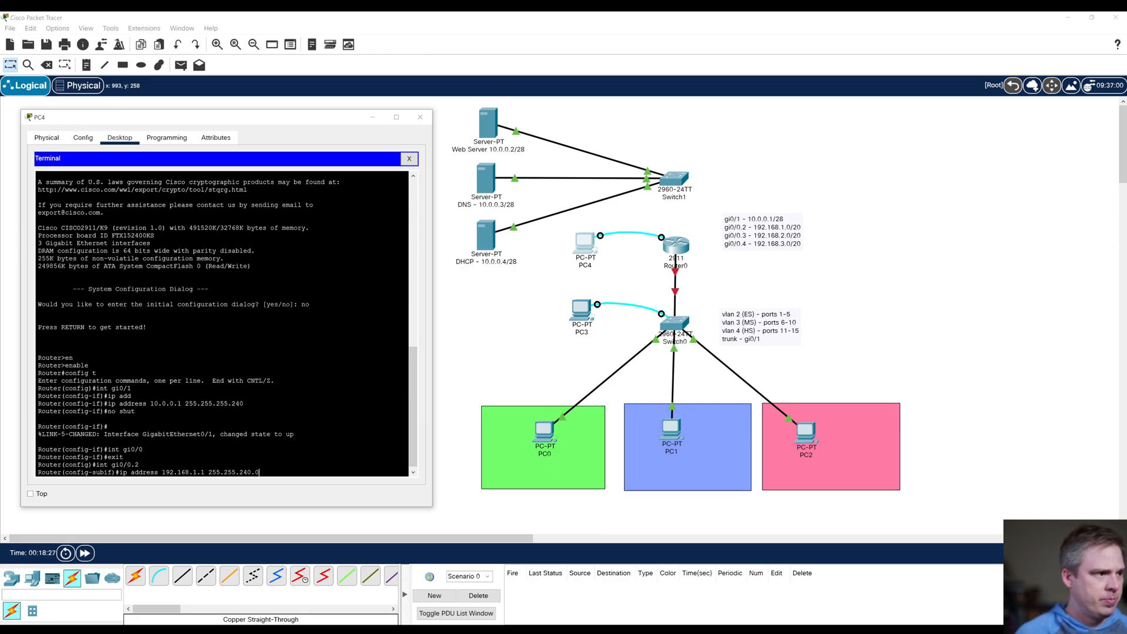
key("Return")
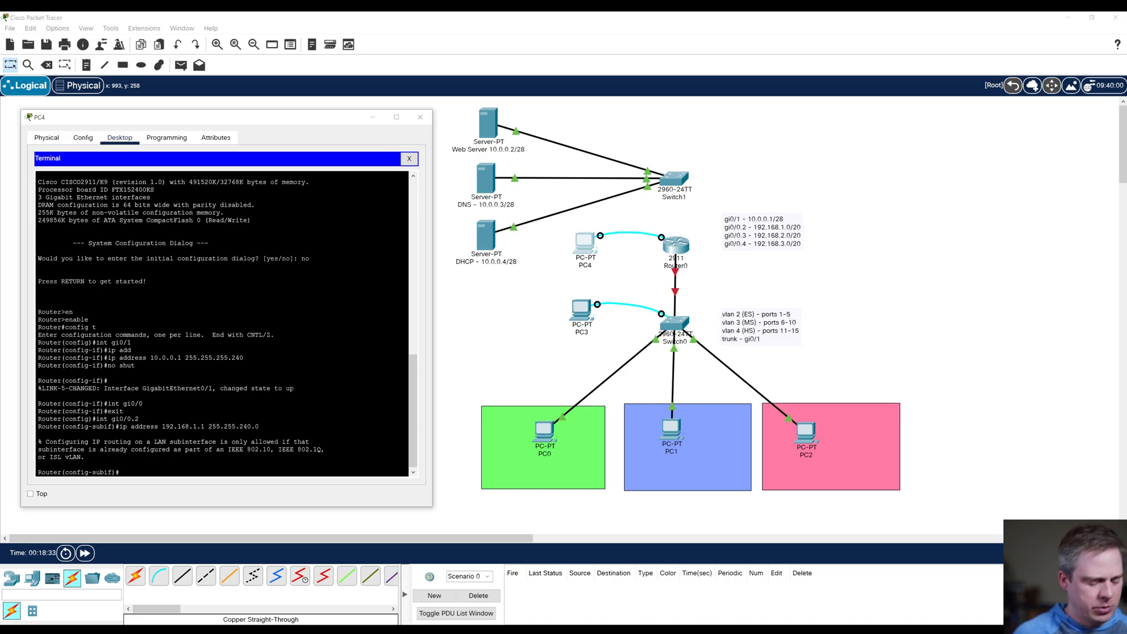
Step: Retry the ip address command for 192.168.1.1 on subinterface gi0/0.2 with mask 255.255.255.0
key("Up")
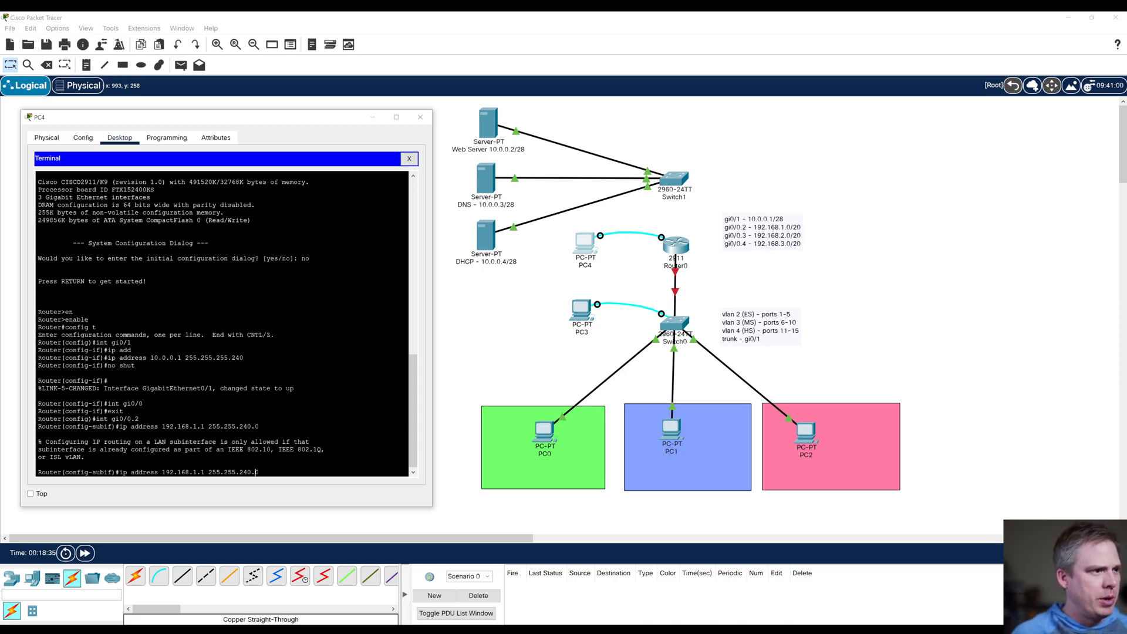
type("55")
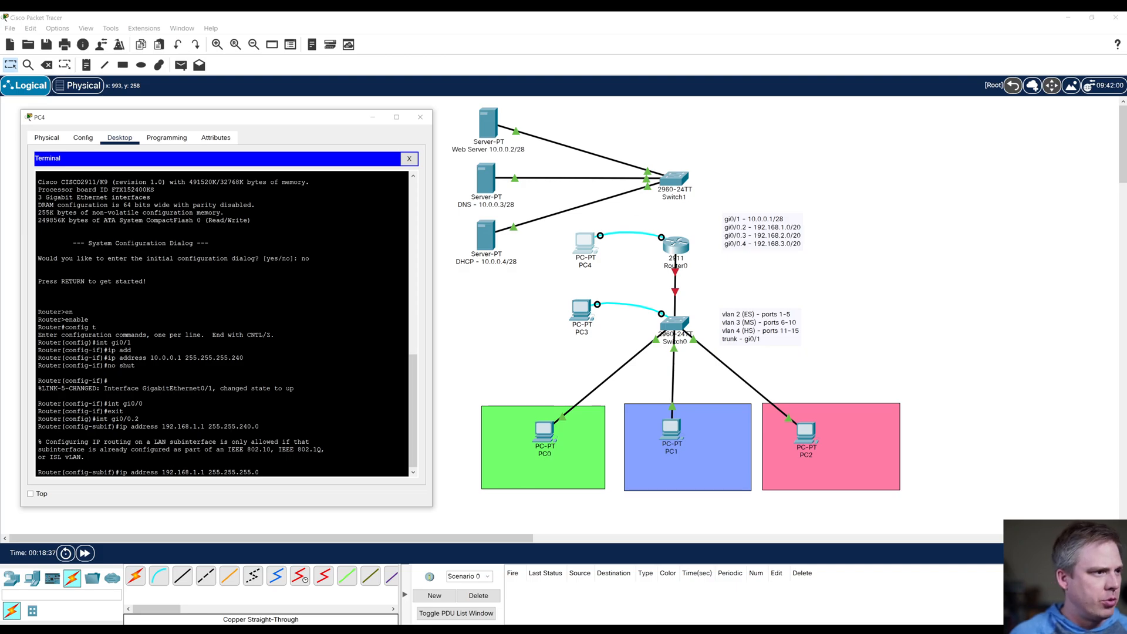
key("Return")
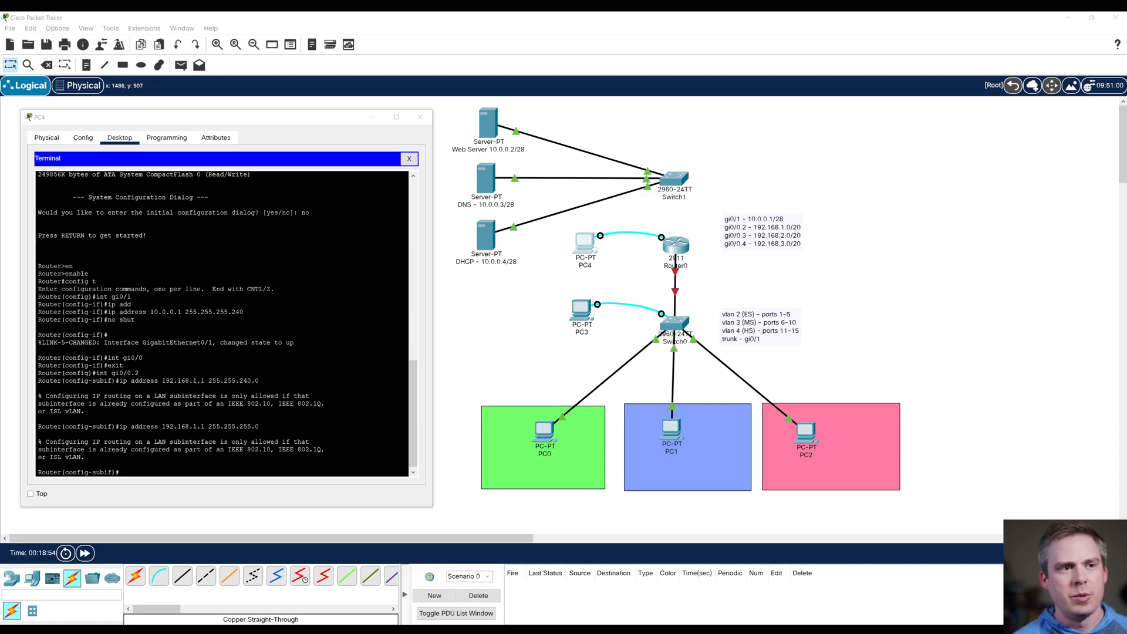
Step: List the commands available in the router's subinterface configuration mode with ?
left_click(38, 388)
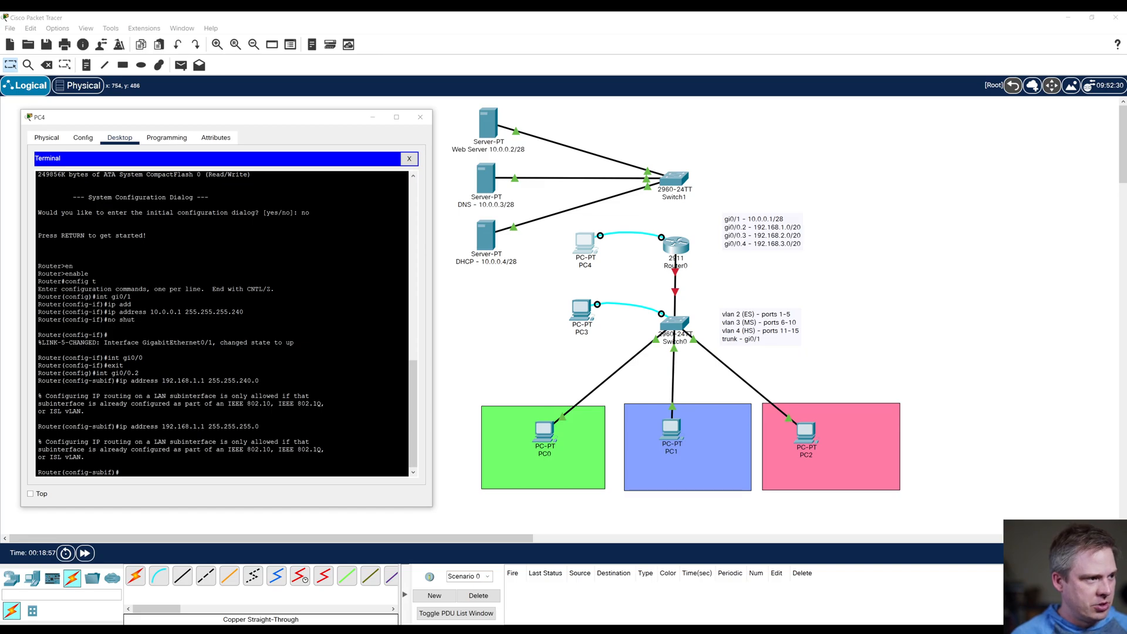
key("Return")
key("Return")
type("?")
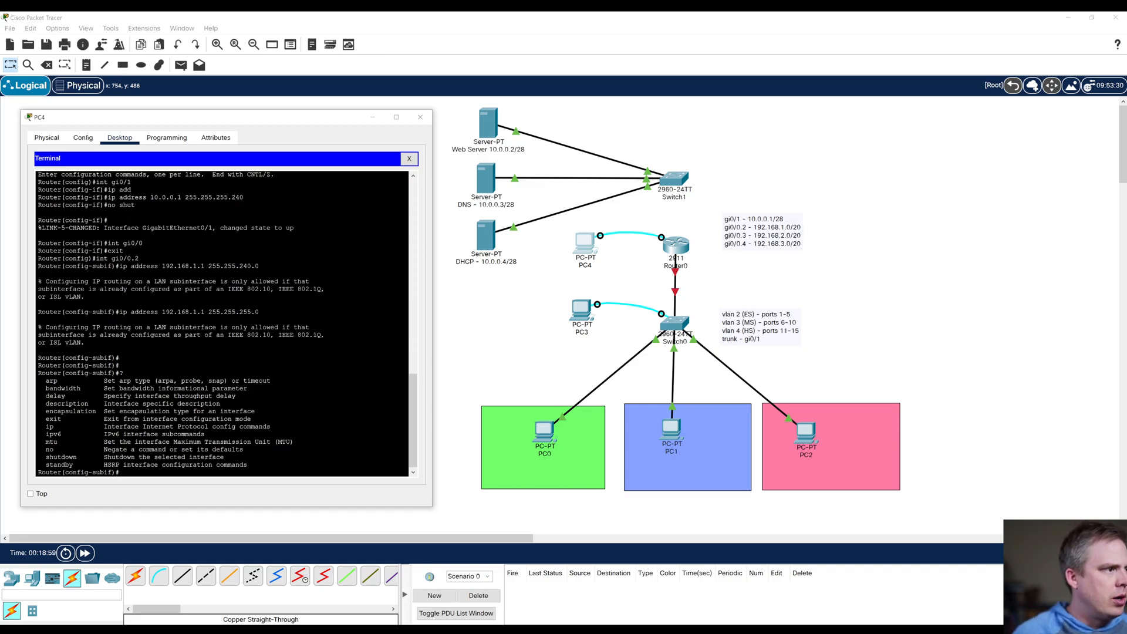
type("en")
Step: Set dot1Q encapsulation with VLAN ID 2 on subinterface gi0/0.2 and enable it with no shutdown
key("Tab")
type("do")
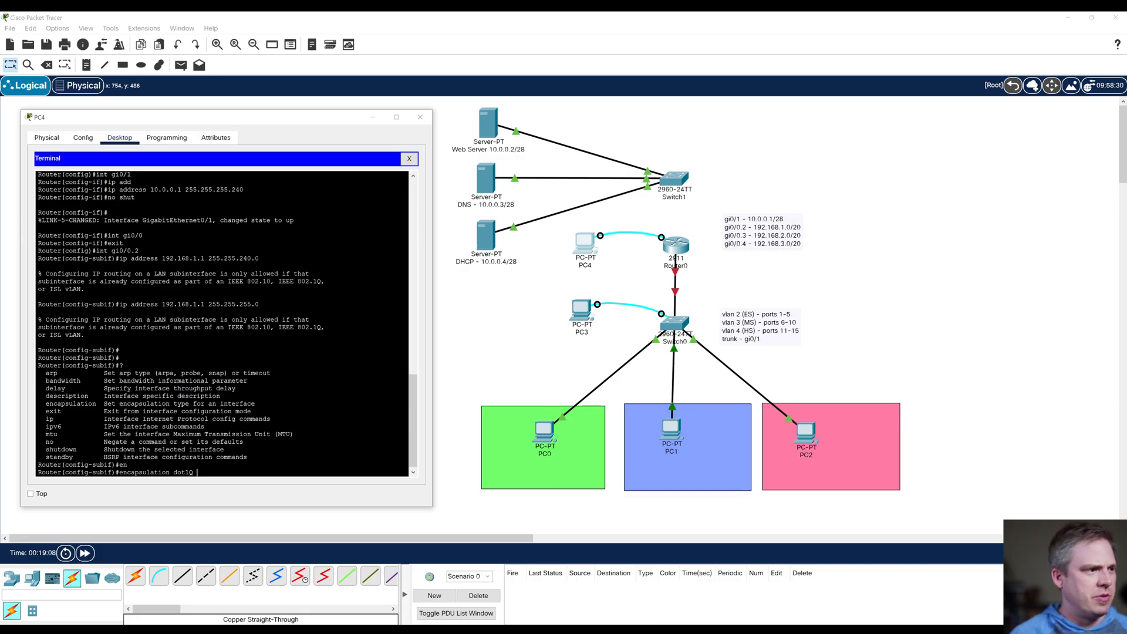
type("?")
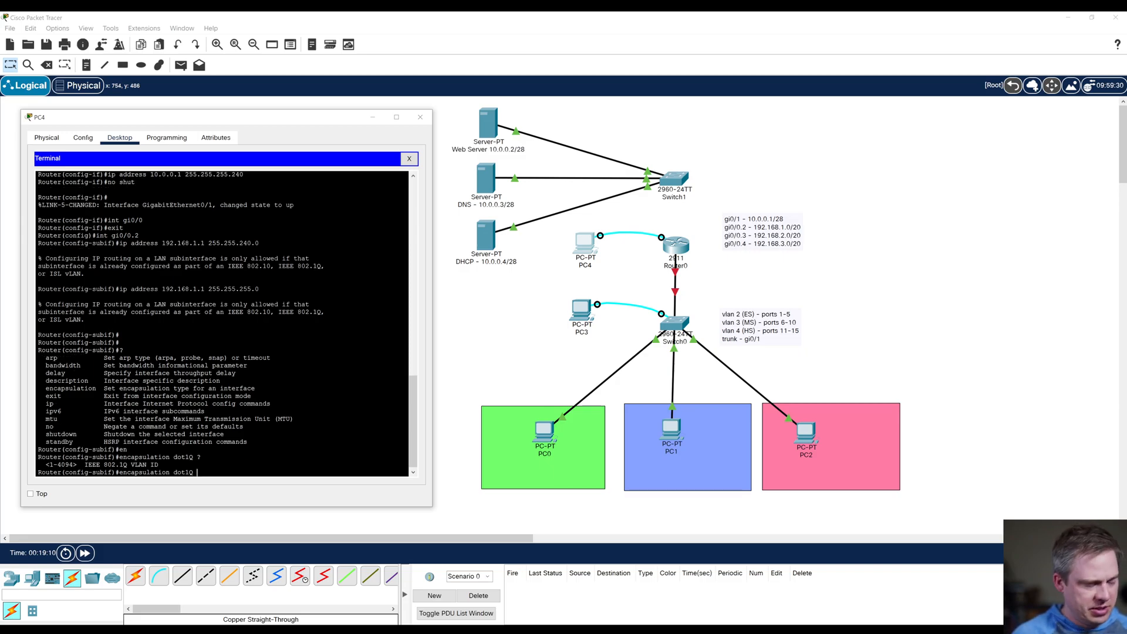
type("2")
key("Return")
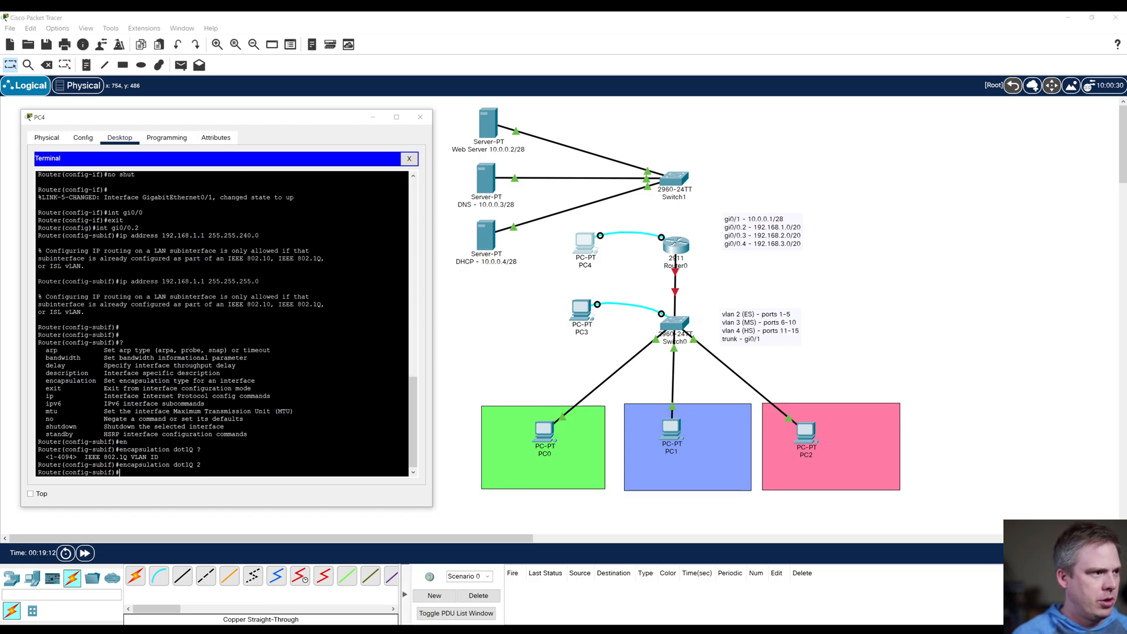
type("no shutdown")
key("Return")
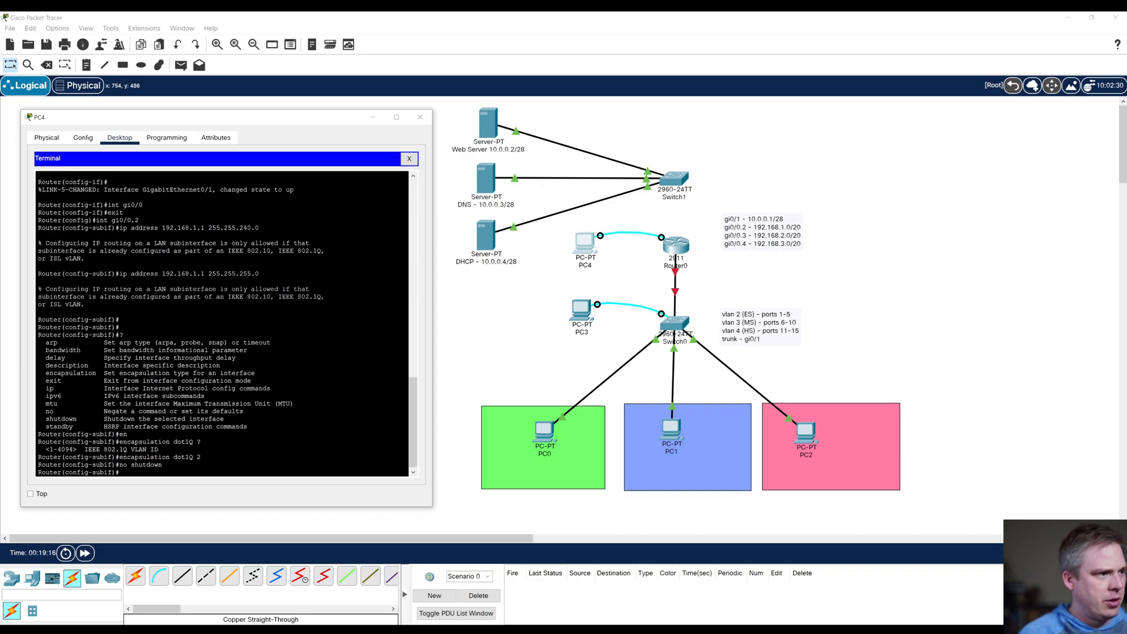
Step: Try to assign IP address 192.168.1.0 with mask 255.255.255.0 to subinterface gi0/0.2
type("ip addr")
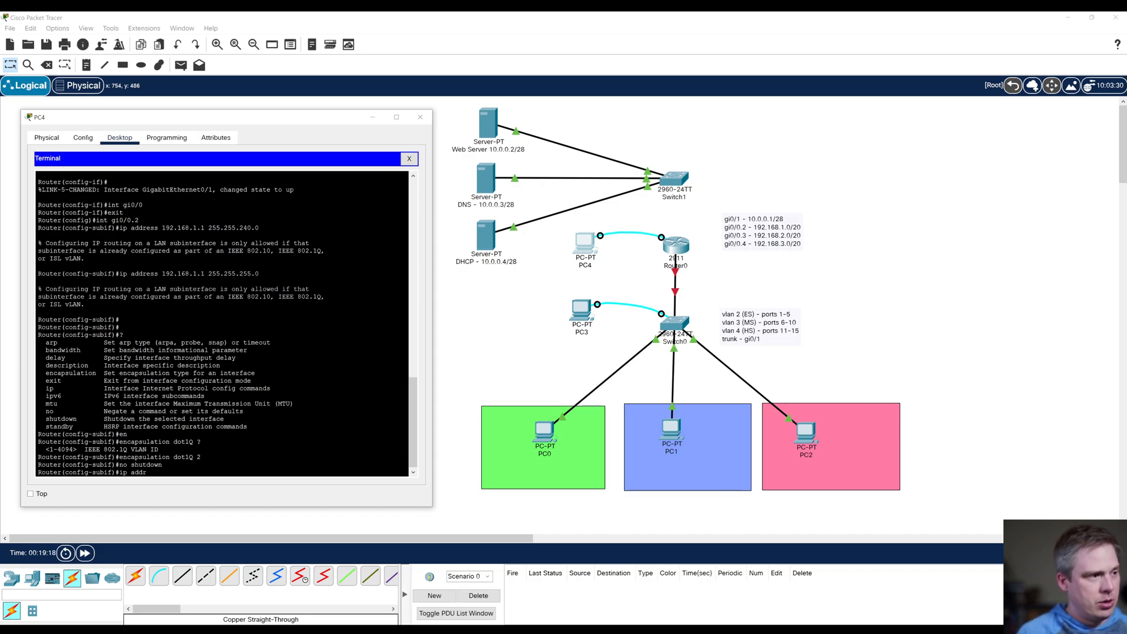
type("ess 192.1")
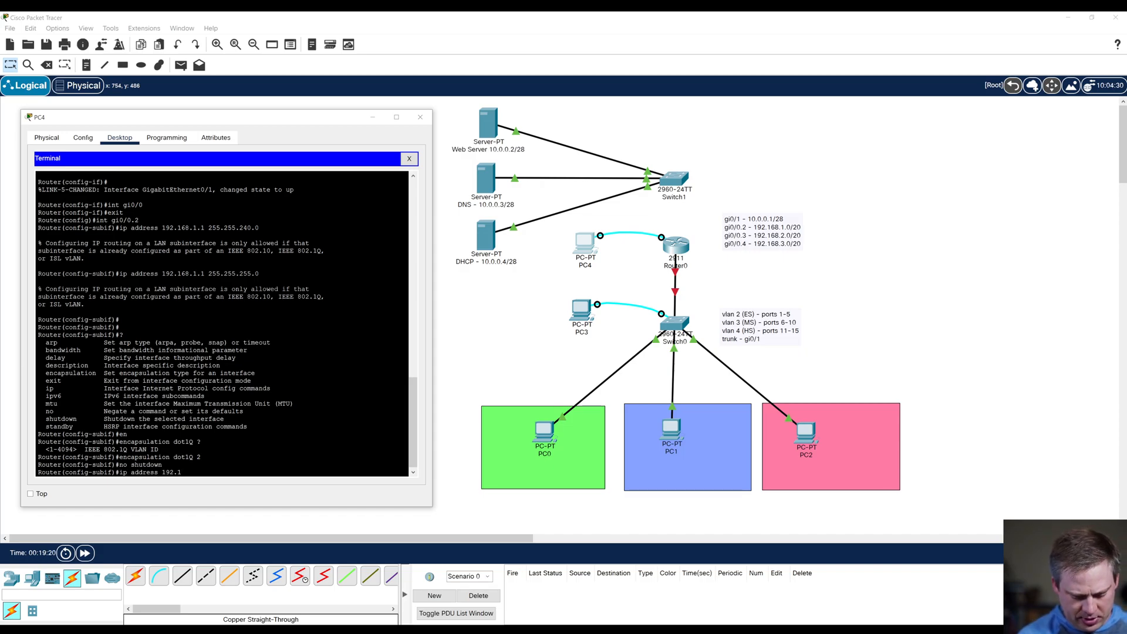
type("68.1")
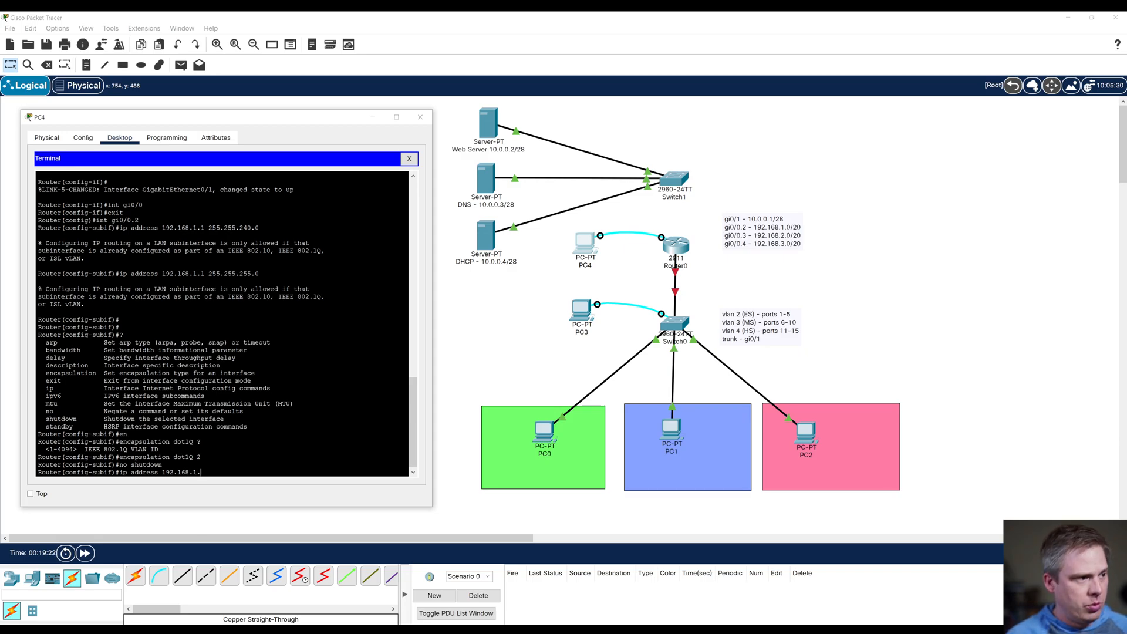
type(".0")
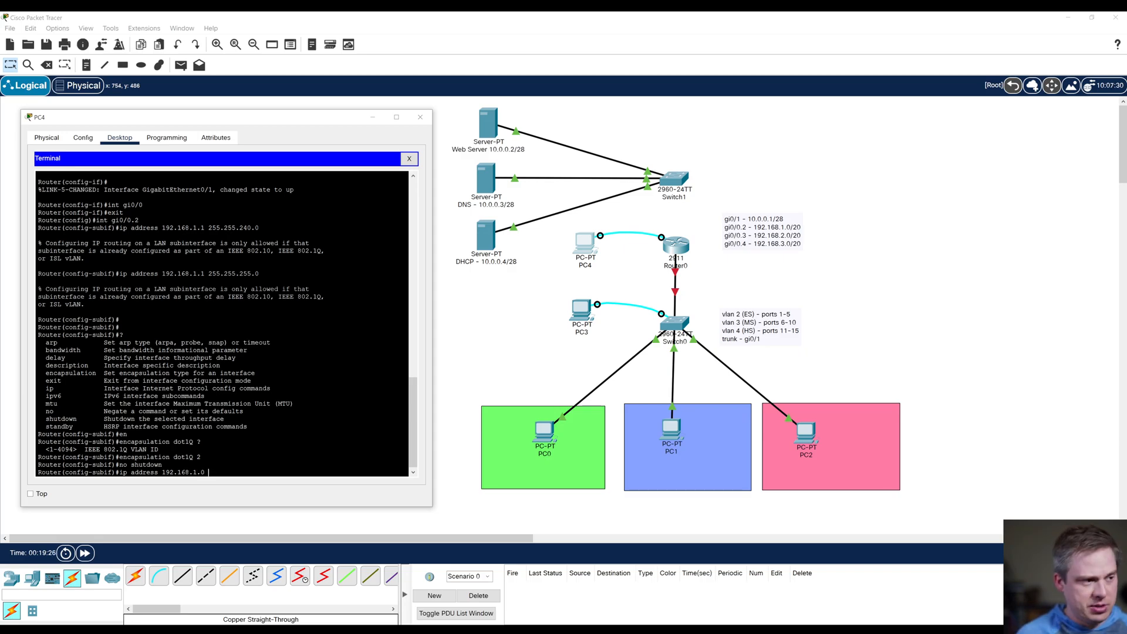
type(" 255.255.2")
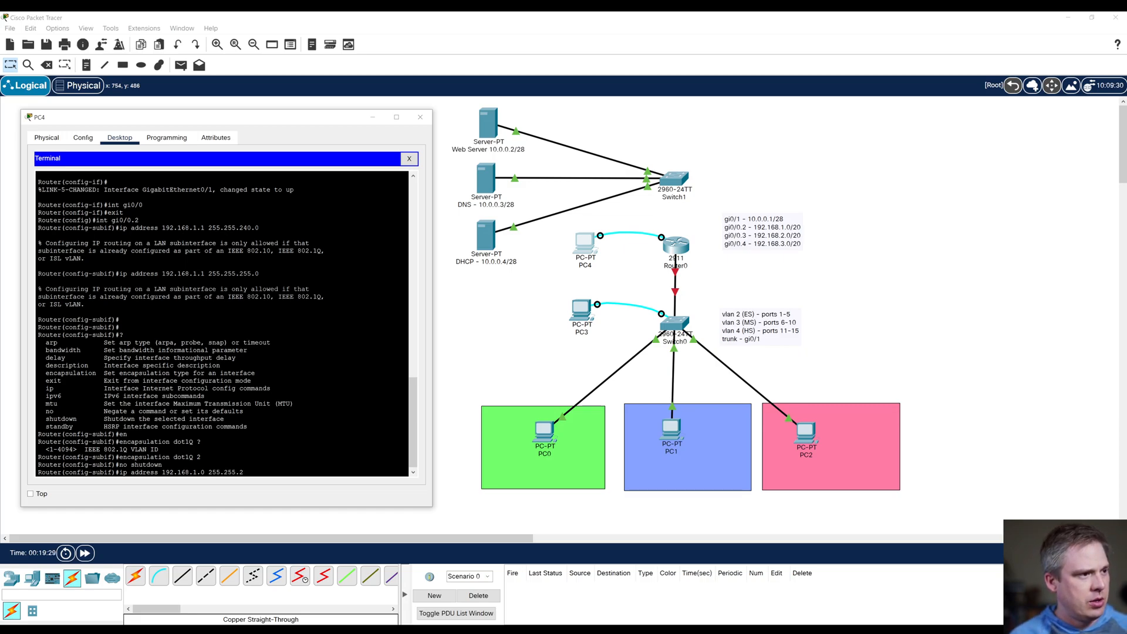
key("BackSpace")
type("40")
key("BackSpace")
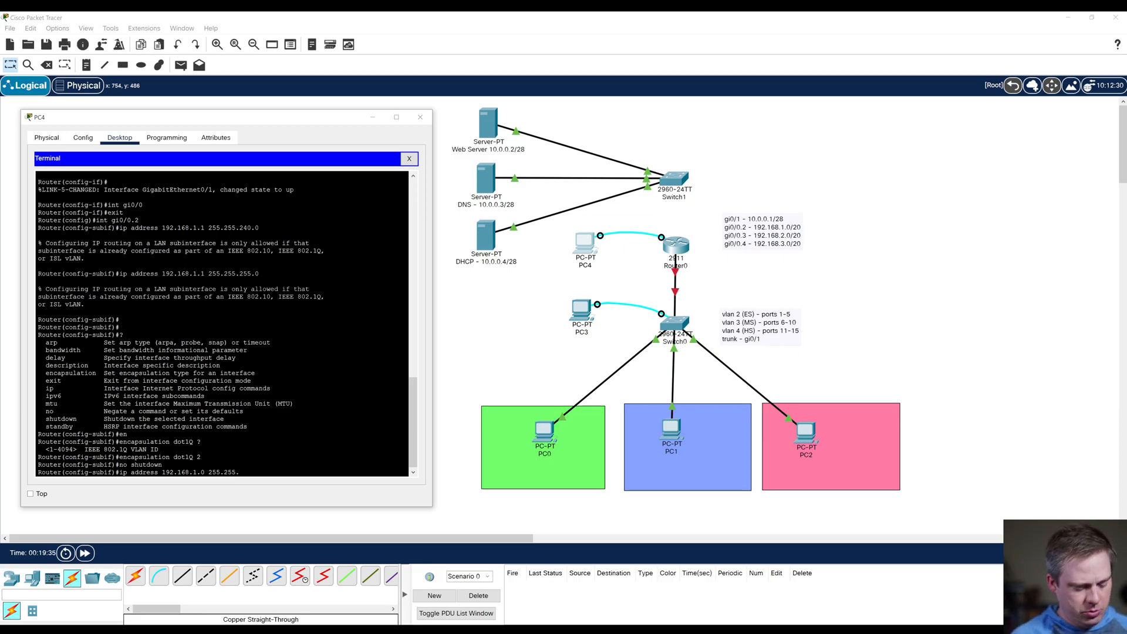
type("255.0")
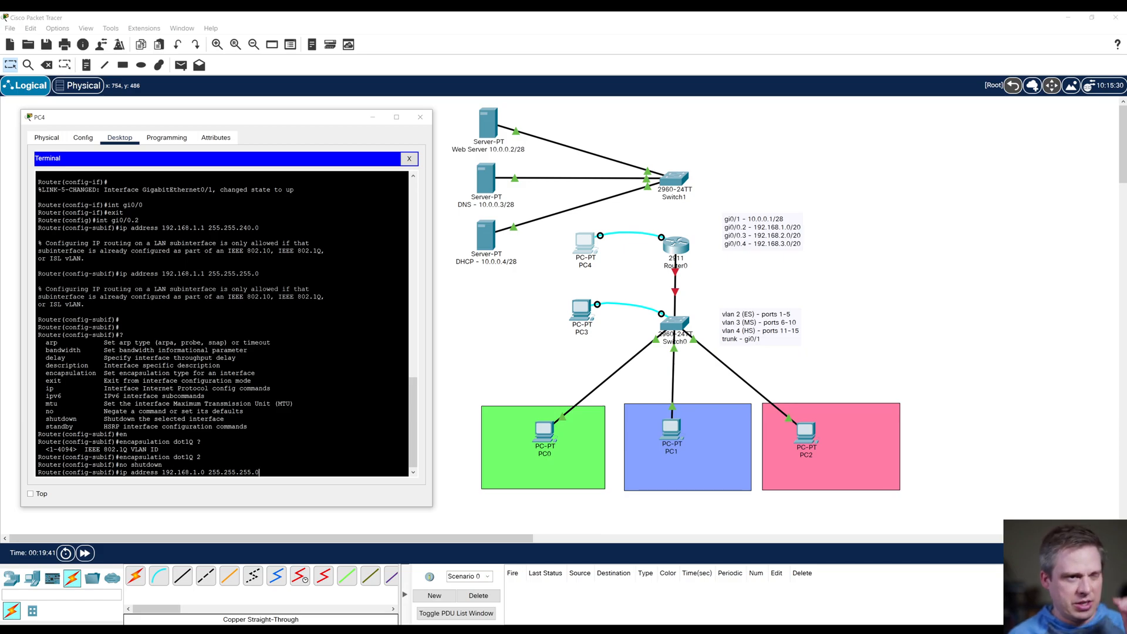
key("Return")
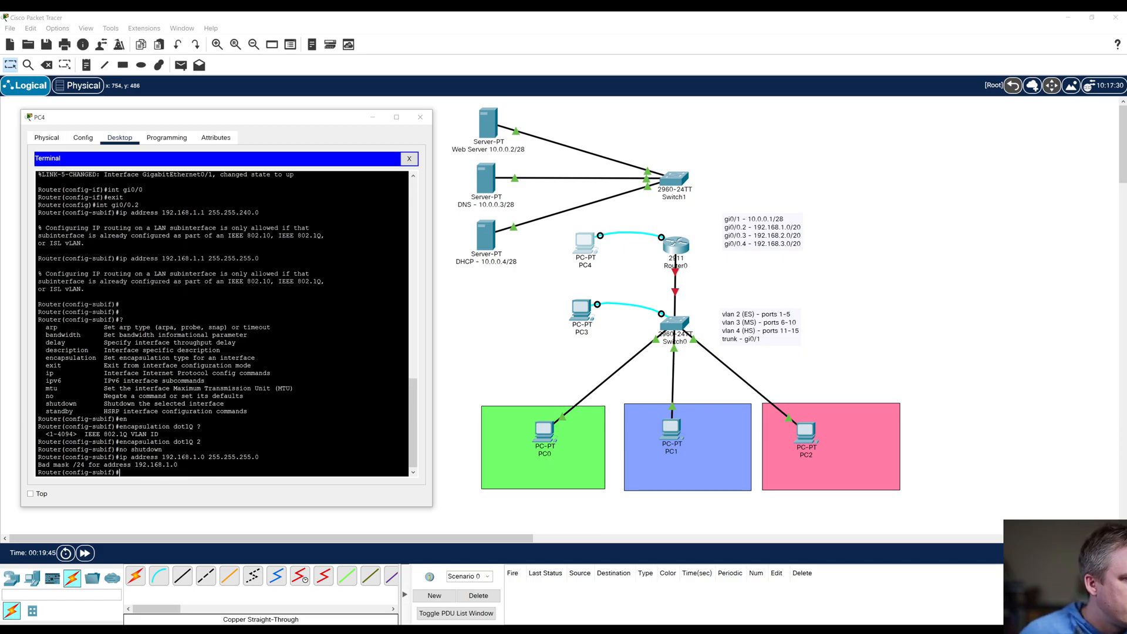
Step: Assign IP address 192.168.1.1 with mask 255.255.255.0 to subinterface gi0/0.2 and return to global configuration mode
key("Up")
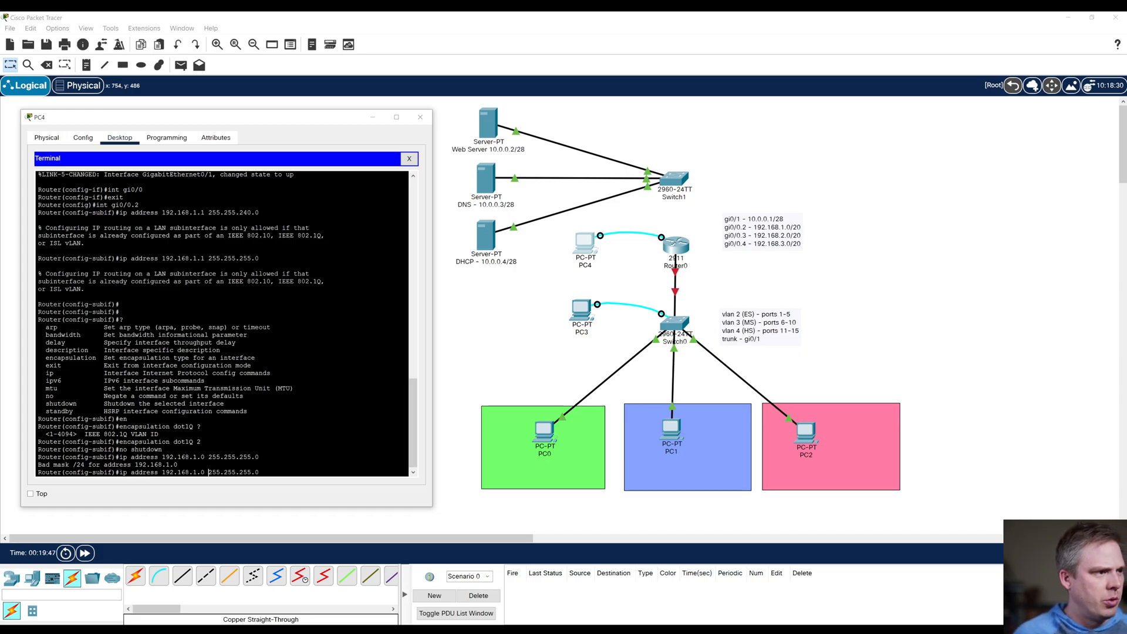
key("Return")
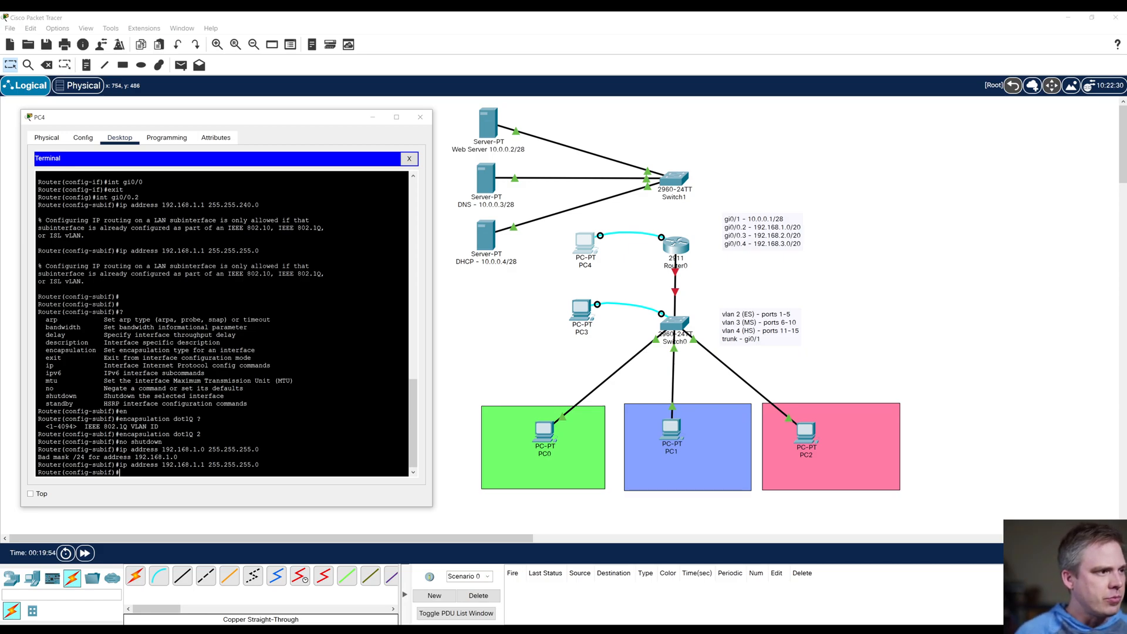
type("exit")
key("Return")
key("Return")
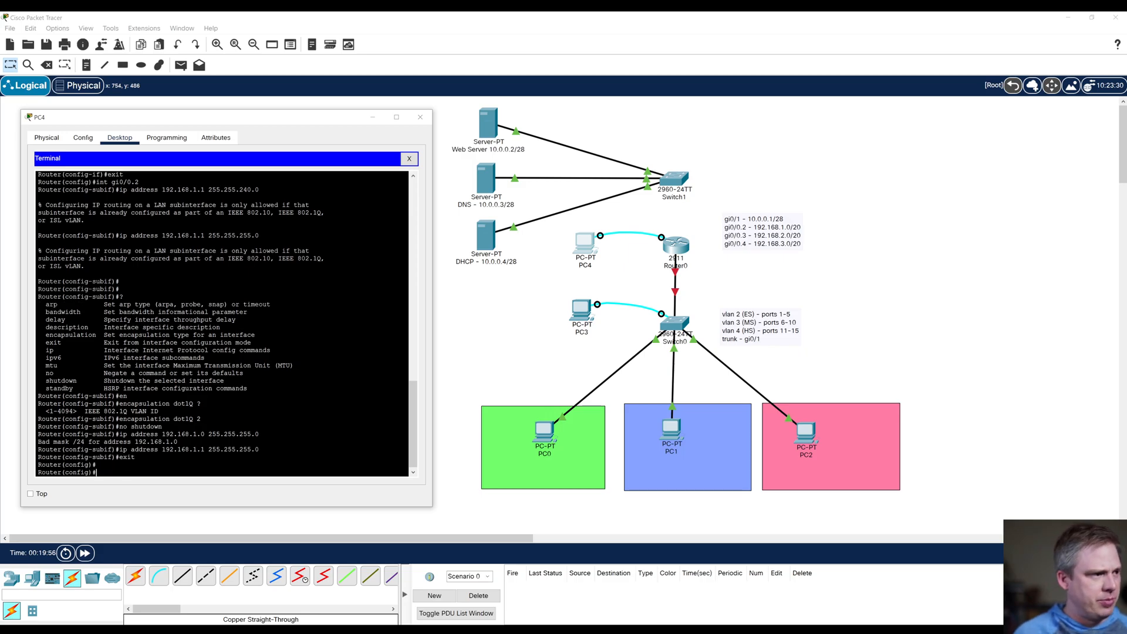
Step: Enter configuration mode for router subinterface gi0/0.3
type("int")
key("Up")
key("Up")
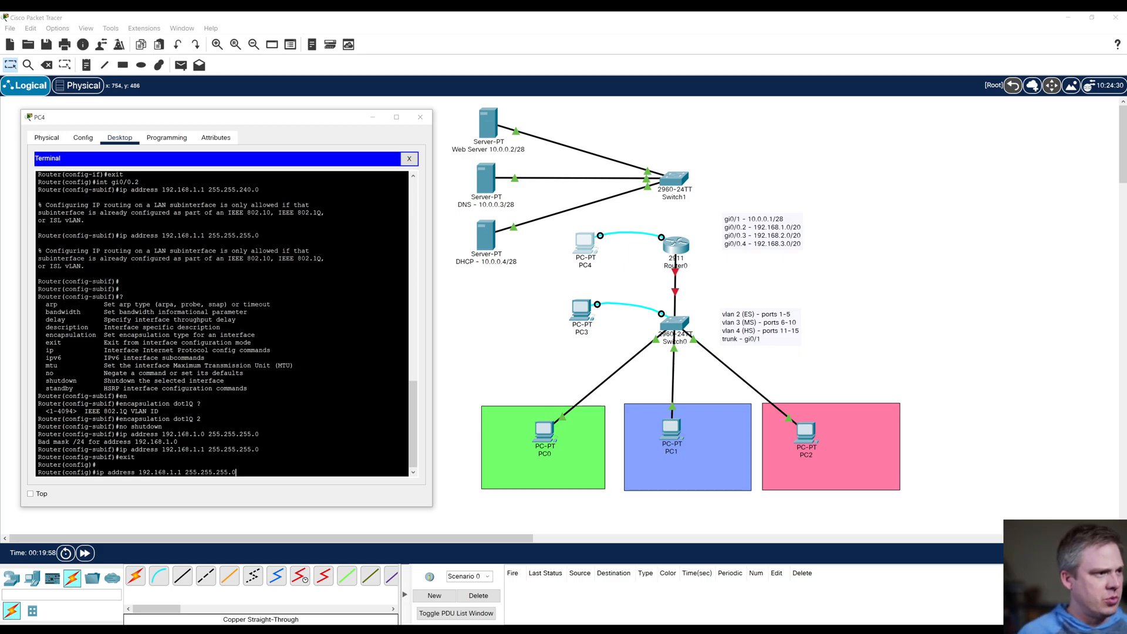
key("Up")
key("Up")
key("Up")
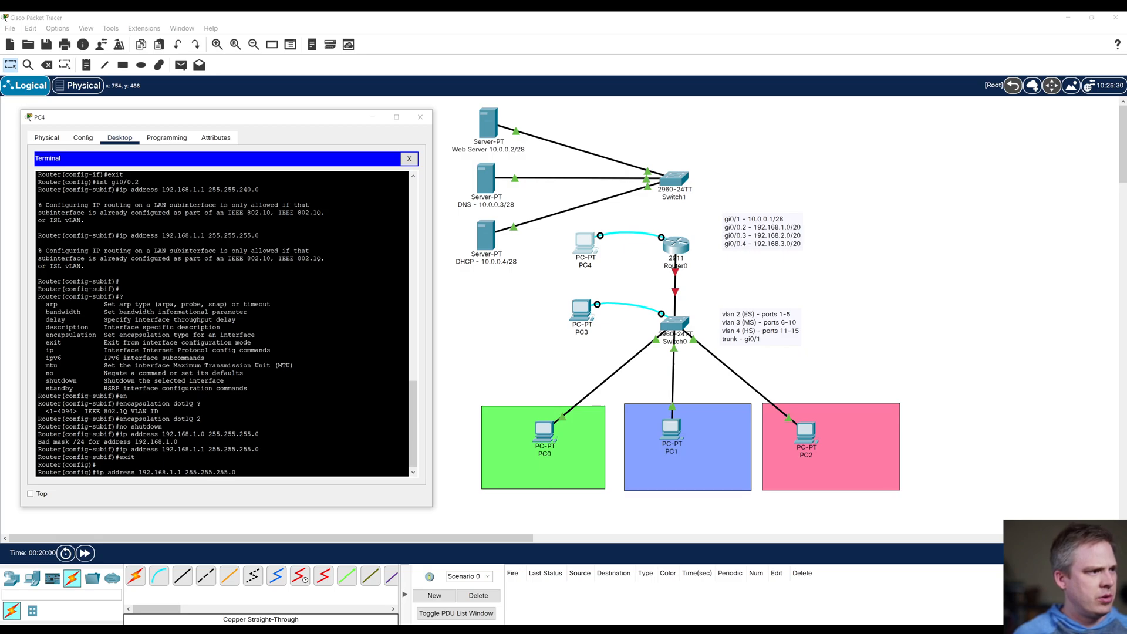
key("Up")
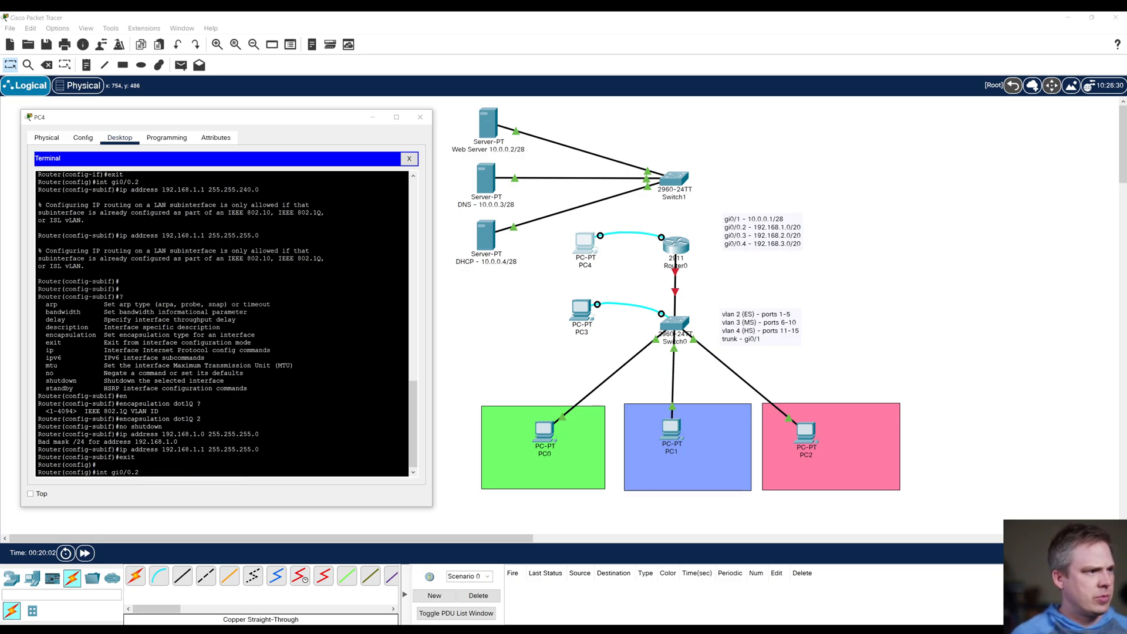
type("3")
key("Return")
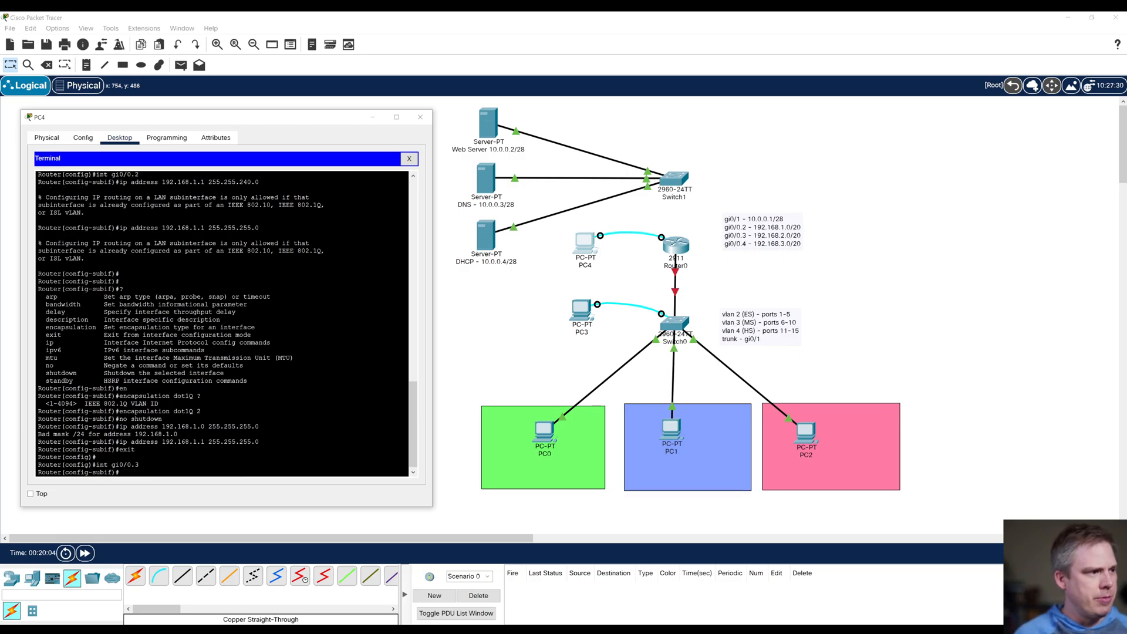
Step: Try to assign IP address 192.168.2.1 with mask 255.255.255.0 to subinterface gi0/0.3
key("Up")
key("Up")
key("Up")
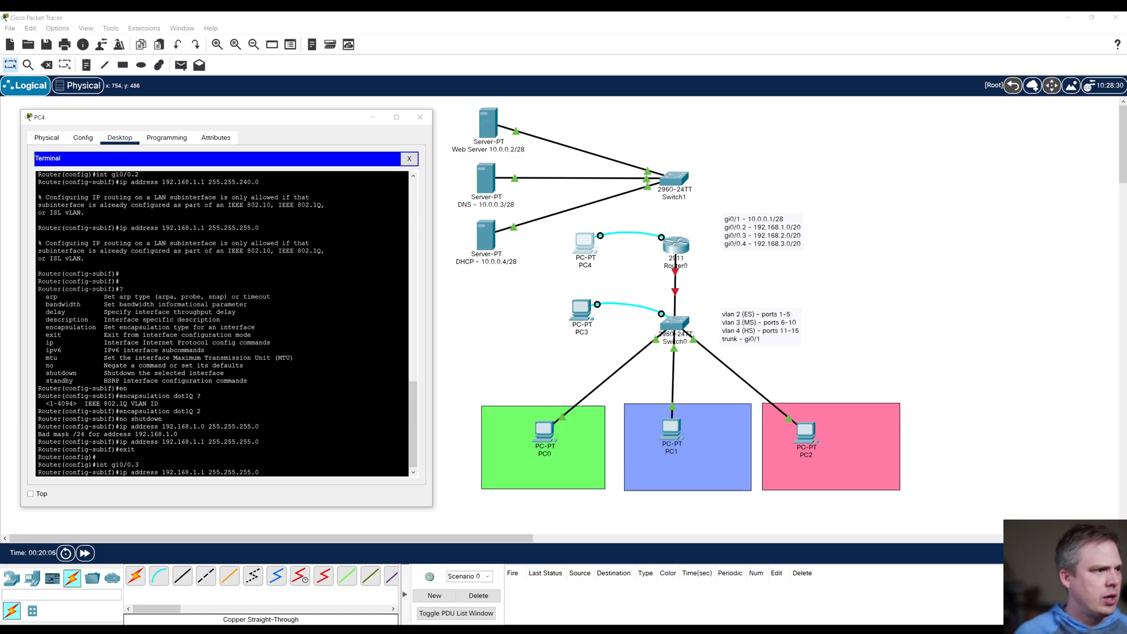
key("BackSpace")
type("2")
key("Return")
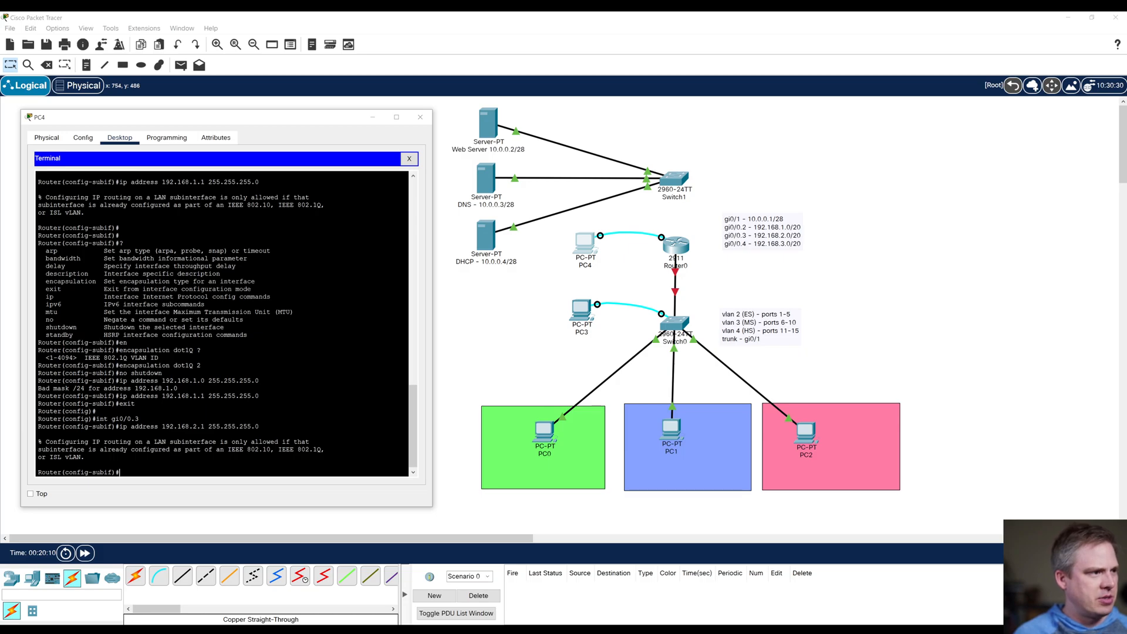
Step: Set dot1Q encapsulation with VLAN ID 3 on subinterface gi0/0.3
key("Up")
key("Up")
key("Up")
key("Up")
key("Up")
key("Up")
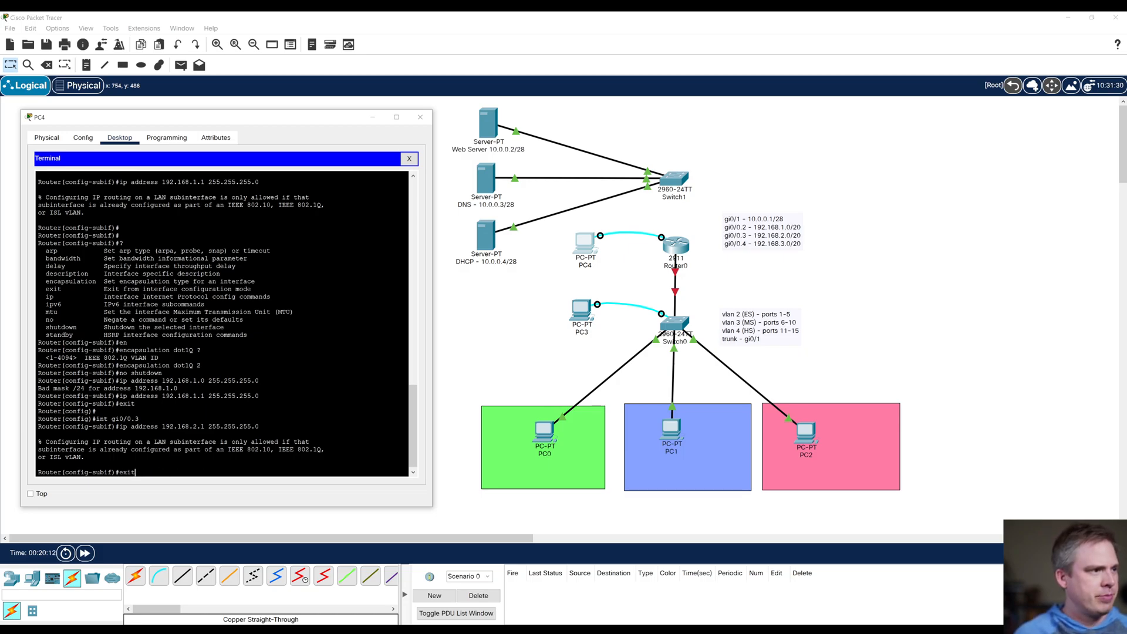
key("Up")
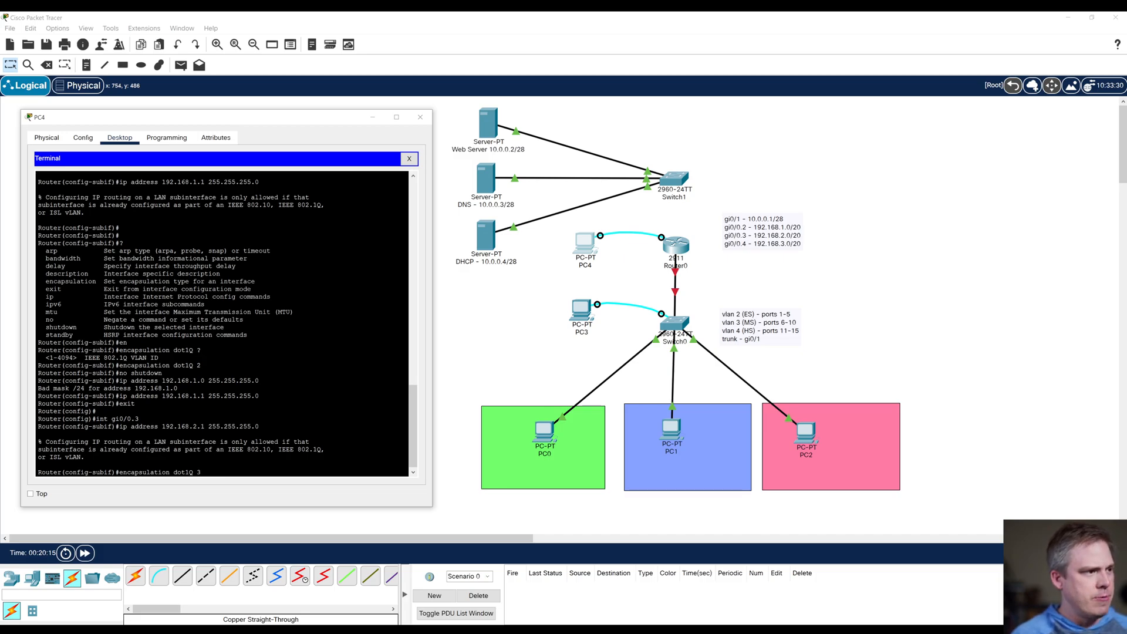
key("Return")
Step: Assign 192.168.2.1 with mask 255.255.255.0 to subinterface gi0/0.3, enable it with no shut, and exit to global configuration mode
key("Up")
key("Up")
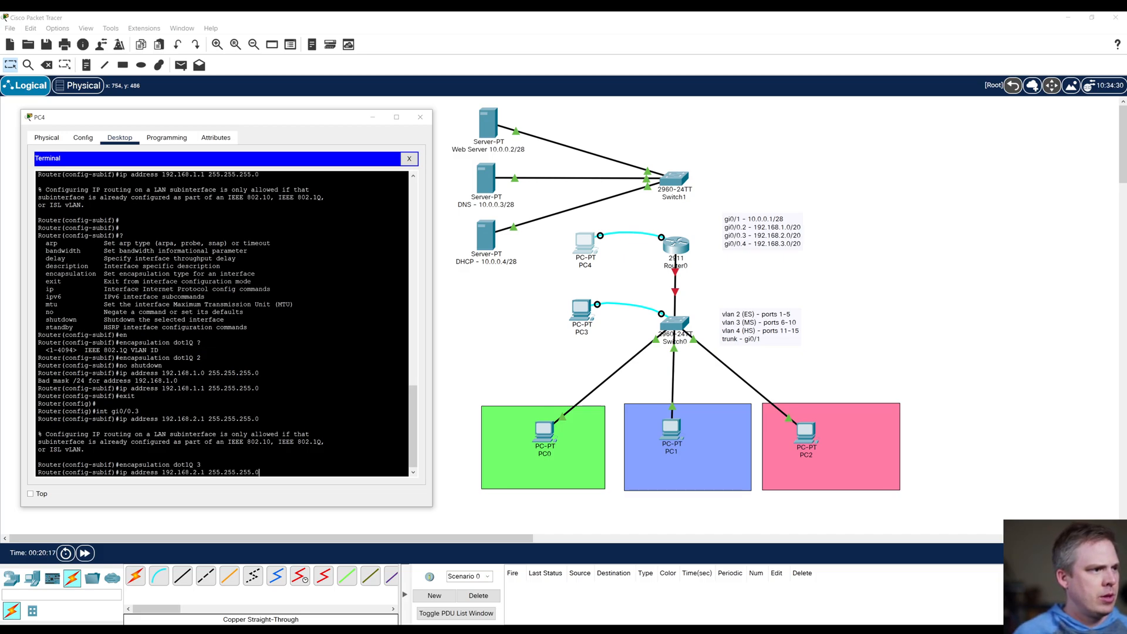
key("Return")
type("no shut")
key("Return")
type("exit")
key("Return")
key("Return")
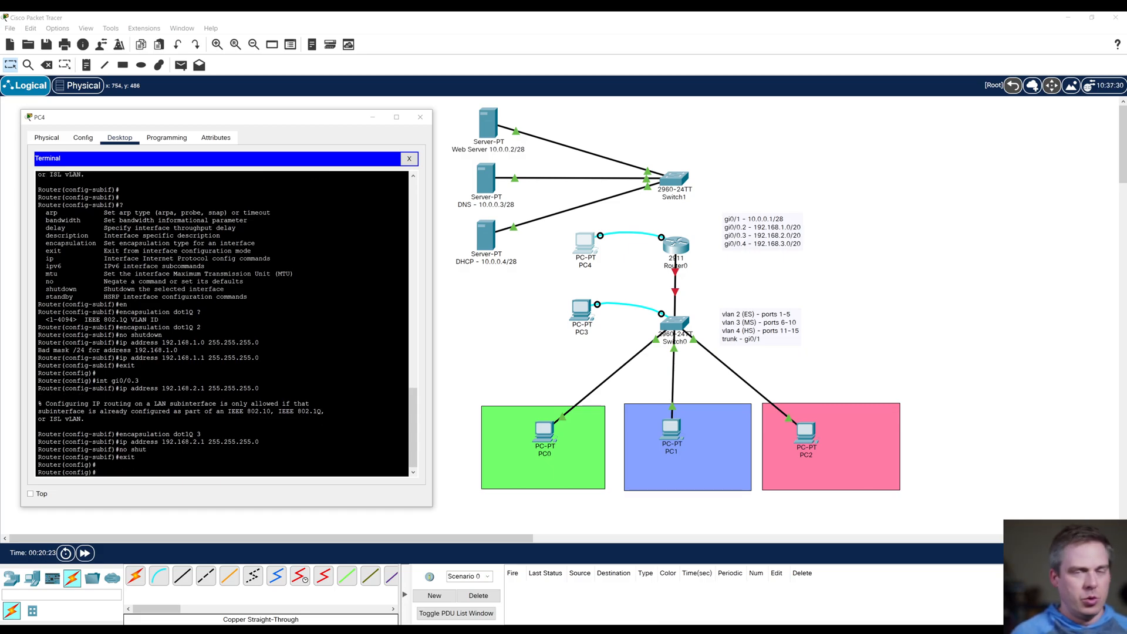
Step: Enter configuration mode for router subinterface gi0/0.4
key("Up")
key("Up")
key("Up")
key("Up")
key("Down")
key("Up")
key("Up")
key("Up")
key("BackSpace")
type("4")
key("Return")
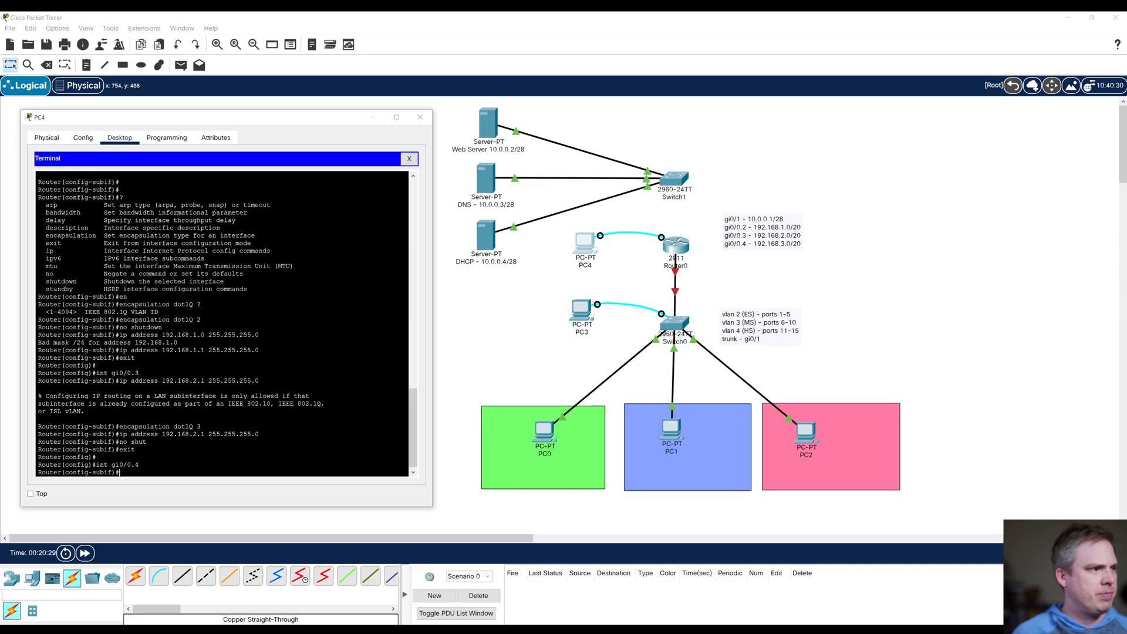
Step: Try to assign IP address 192.168.3.1 with mask 255.255.255.0 to subinterface gi0/0.4
key("Up")
key("Up")
key("Up")
key("Up")
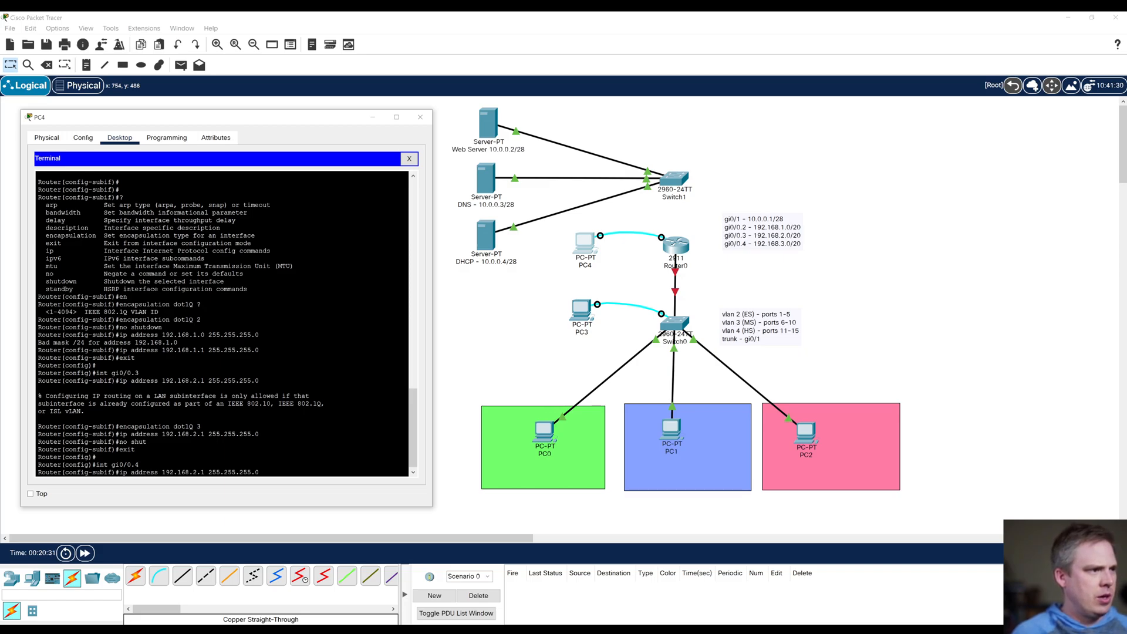
key("Left")
key("Left")
key("Left")
key("Left")
key("Left")
key("Left")
key("Left")
key("Left")
key("Left")
key("Left")
key("Left")
key("Left")
key("Left")
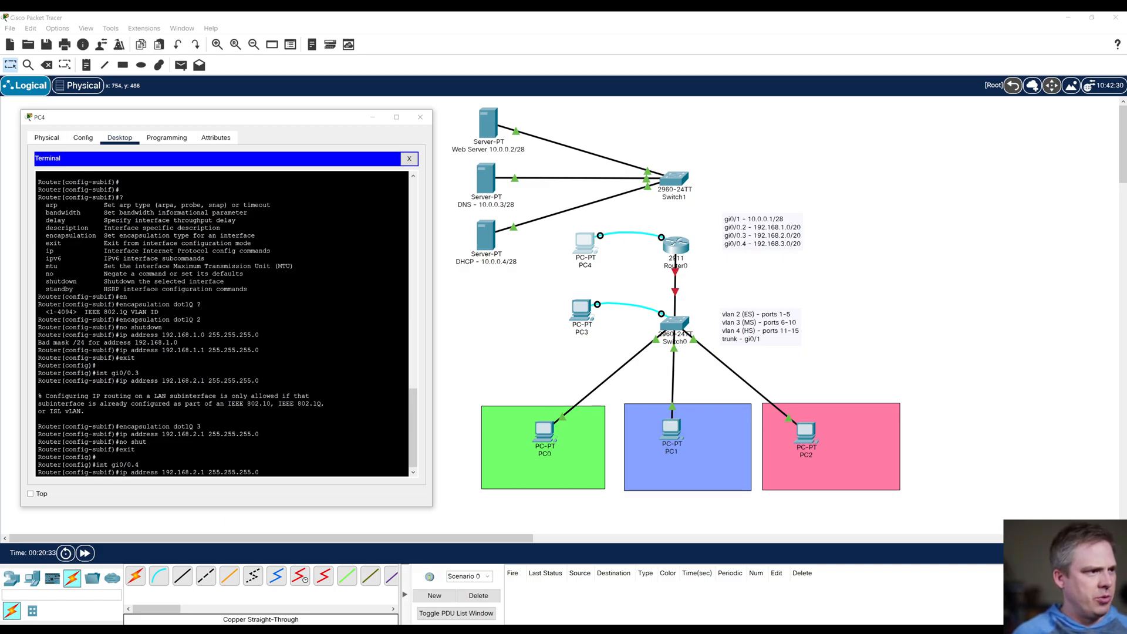
key("BackSpace")
type("3")
key("Return")
Step: Set dot1Q encapsulation with VLAN ID 4 on subinterface gi0/0.4
key("Up")
key("Up")
key("Up")
key("Up")
key("Up")
key("Up")
key("BackSpace")
type("4")
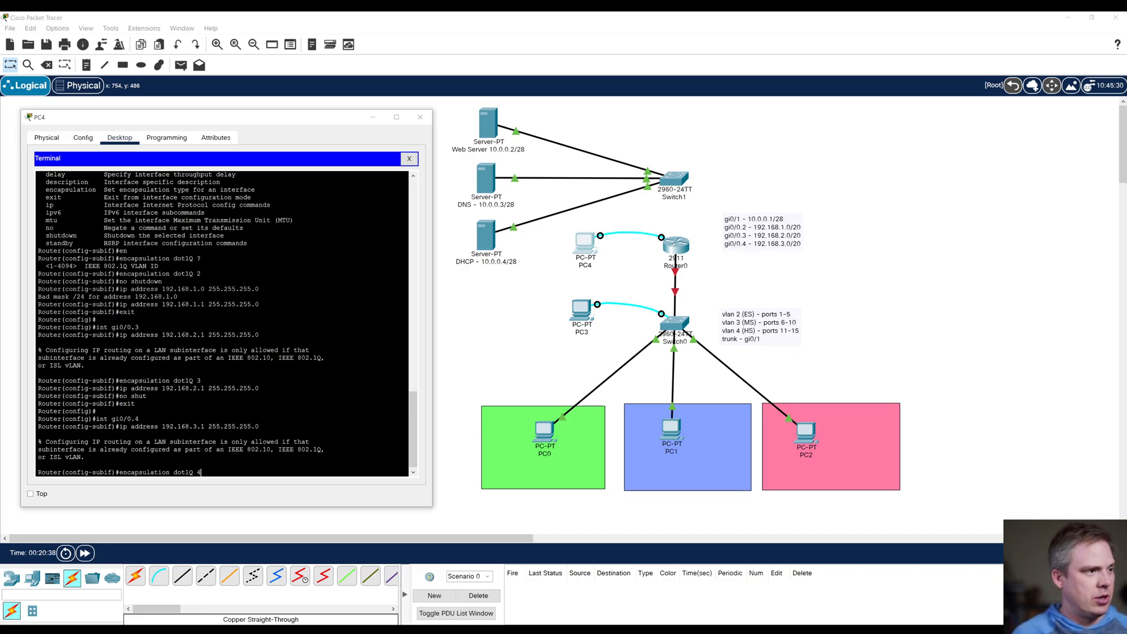
key("Return")
Step: Assign 192.168.3.1 with mask 255.255.255.0 to subinterface gi0/0.4, enable it with no shut, and exit to global configuration mode
key("Up")
key("Up")
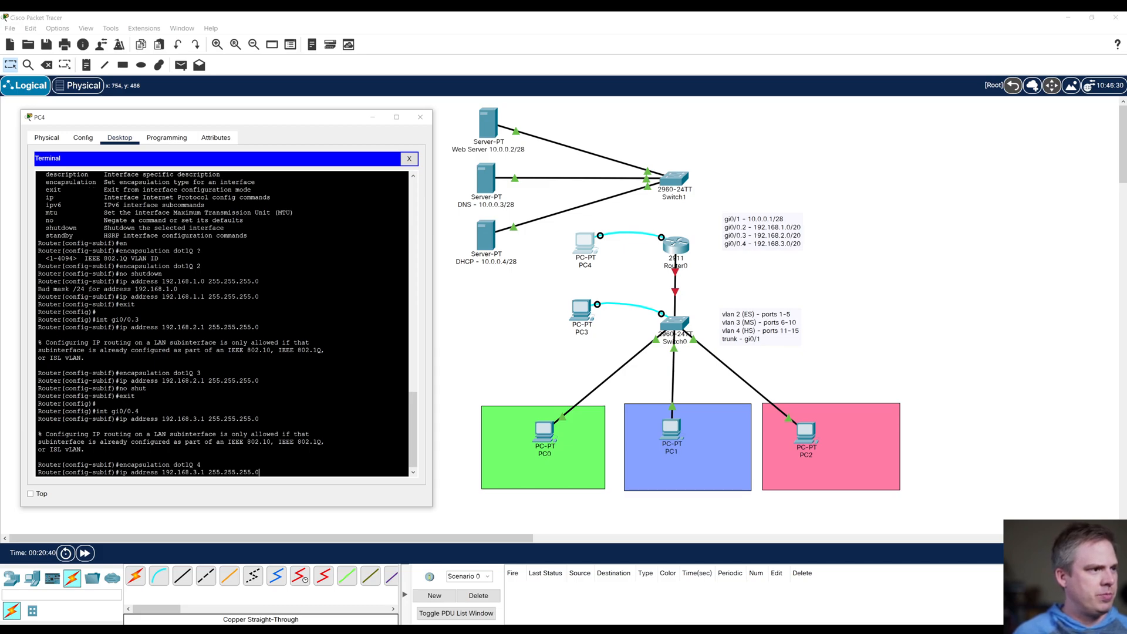
key("Return")
key("Up")
key("Up")
key("Up")
key("Up")
key("Up")
key("Up")
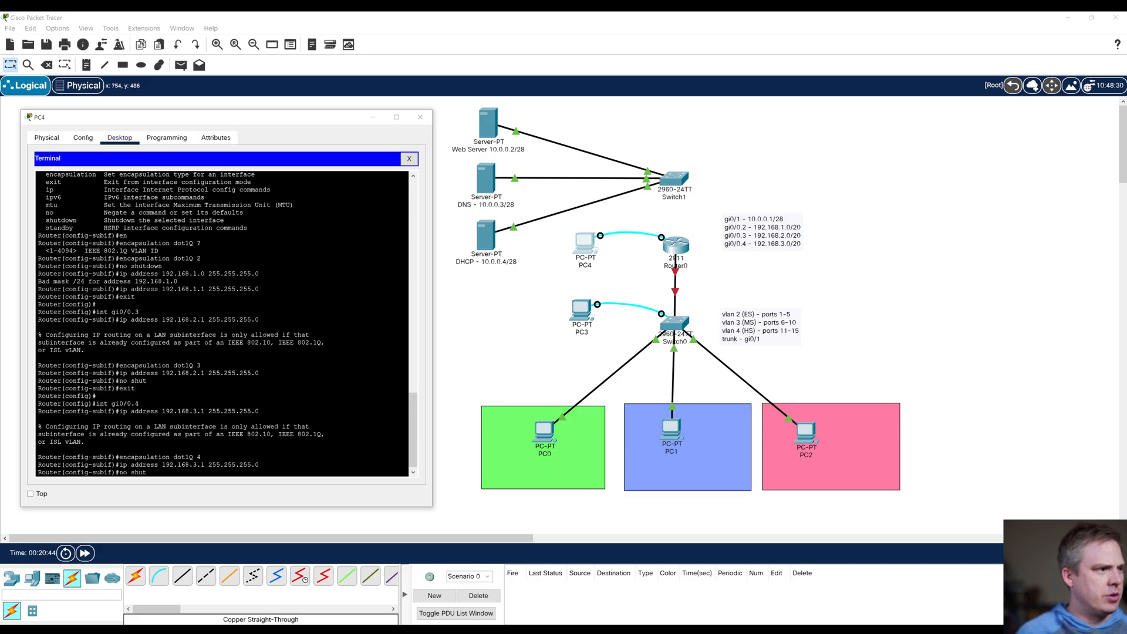
key("Return")
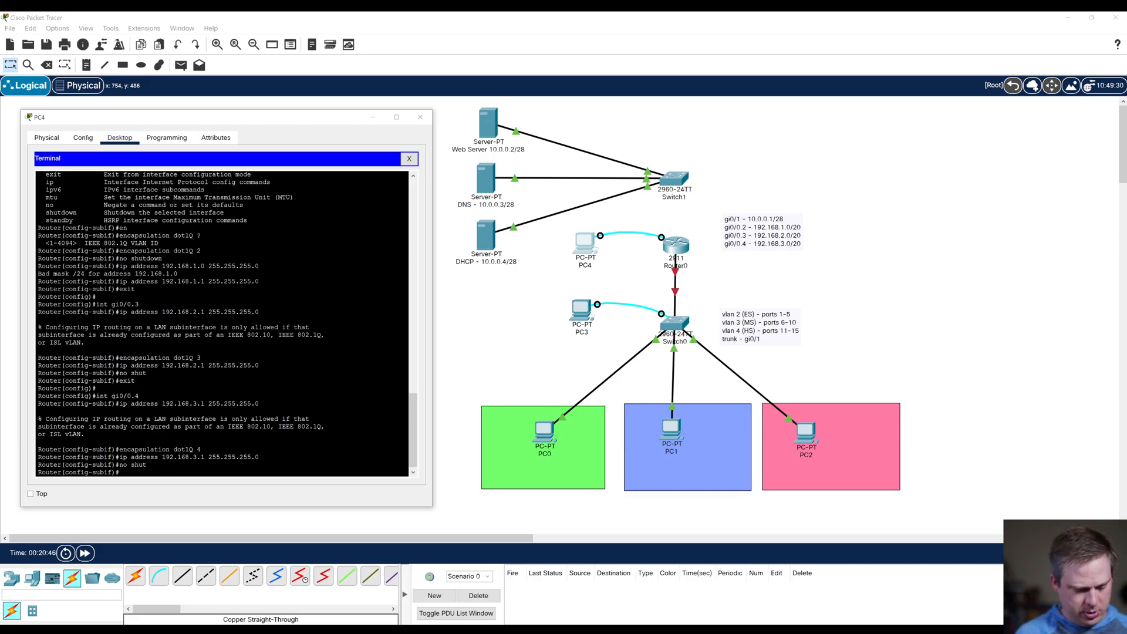
type("exit")
key("Return")
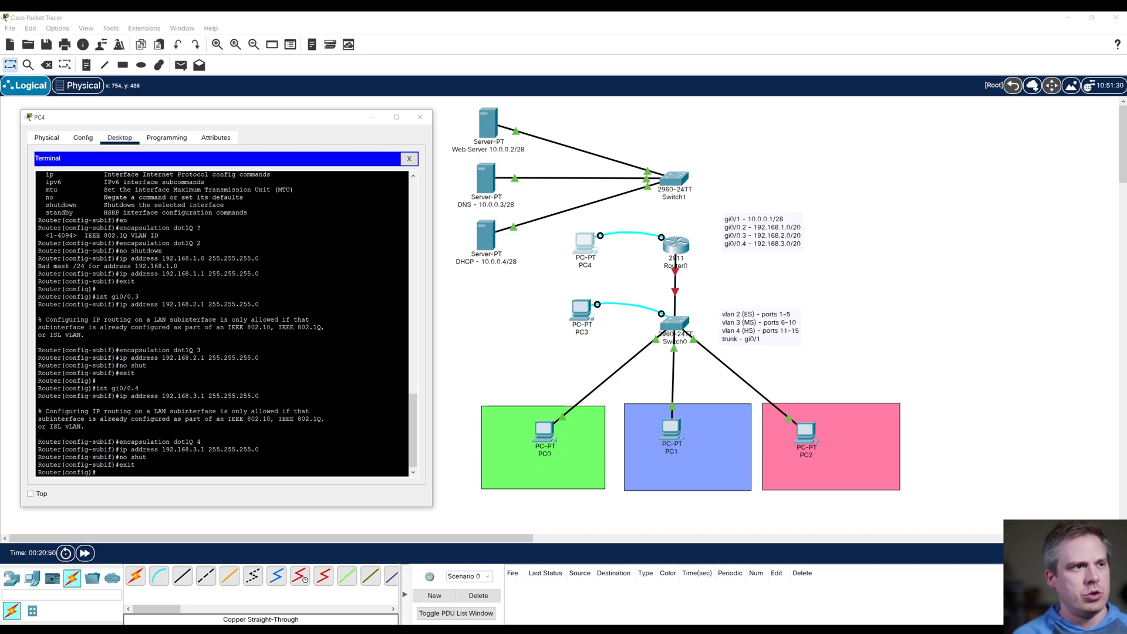
Step: In the DHCP service of the DHCP server, set the elementaryPool subnet mask to 255.255.255.0 and save the pool
left_click(485, 235)
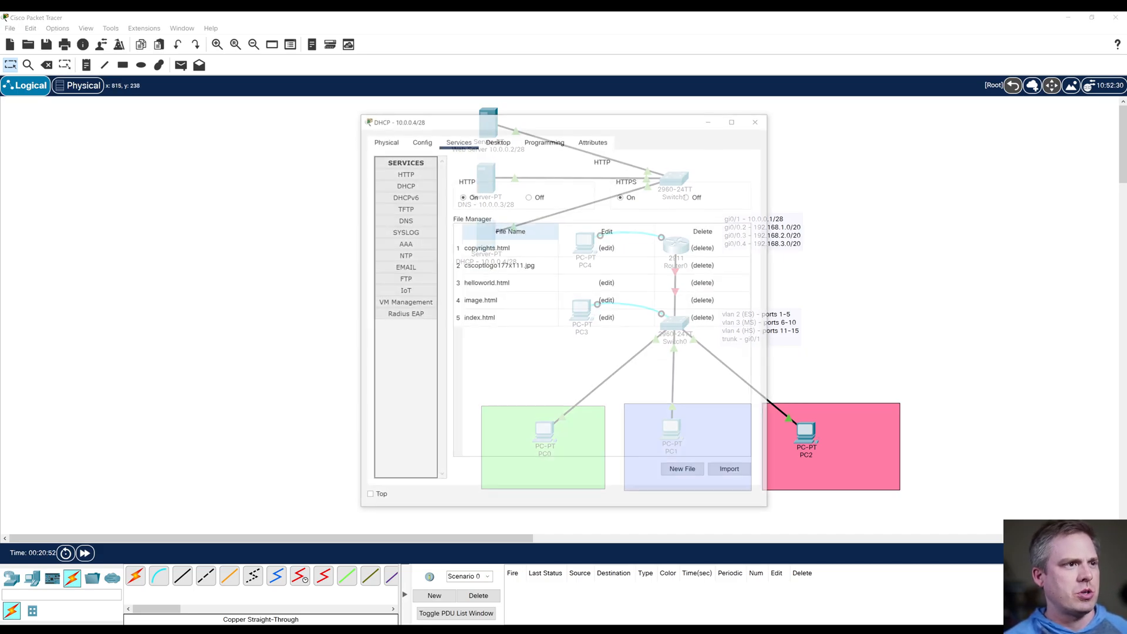
left_click_drag(512, 115, 229, 116)
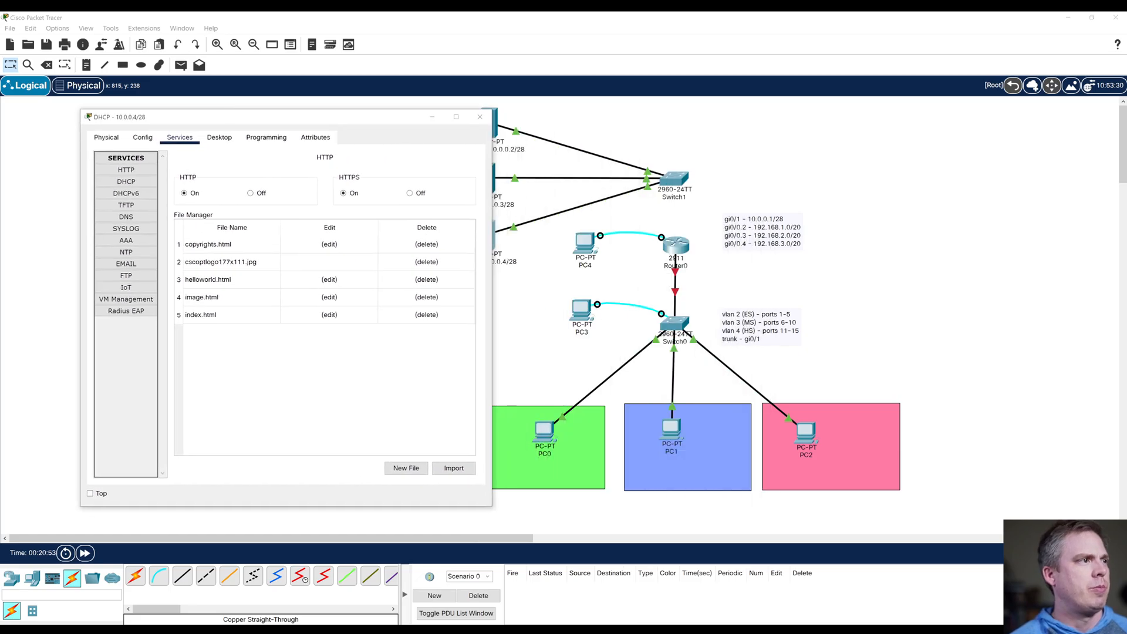
left_click(219, 136)
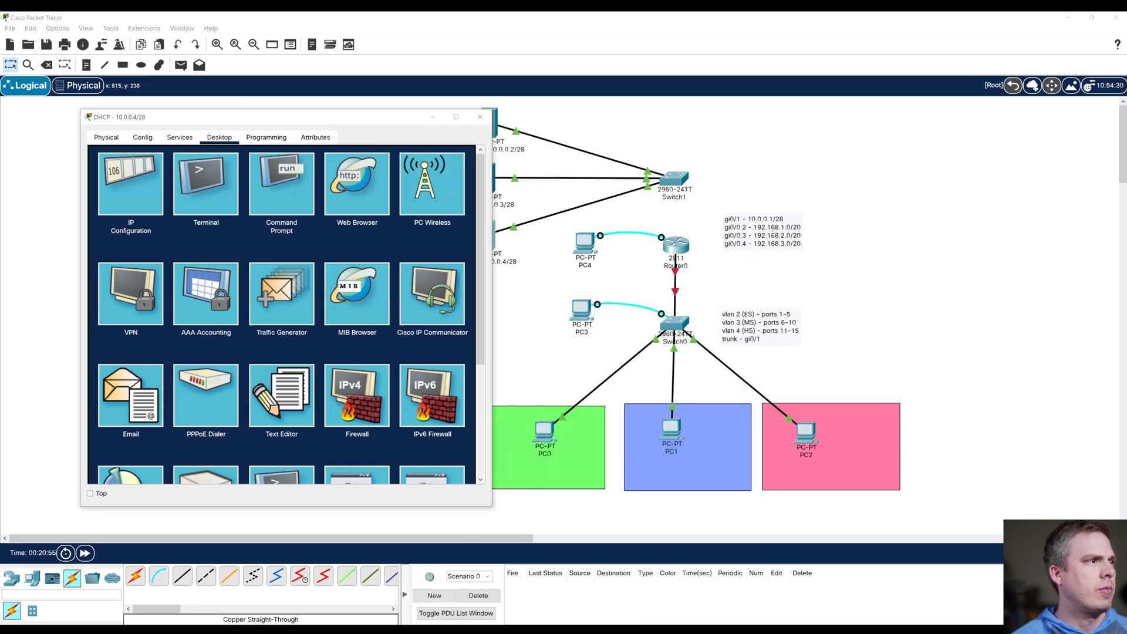
left_click(179, 137)
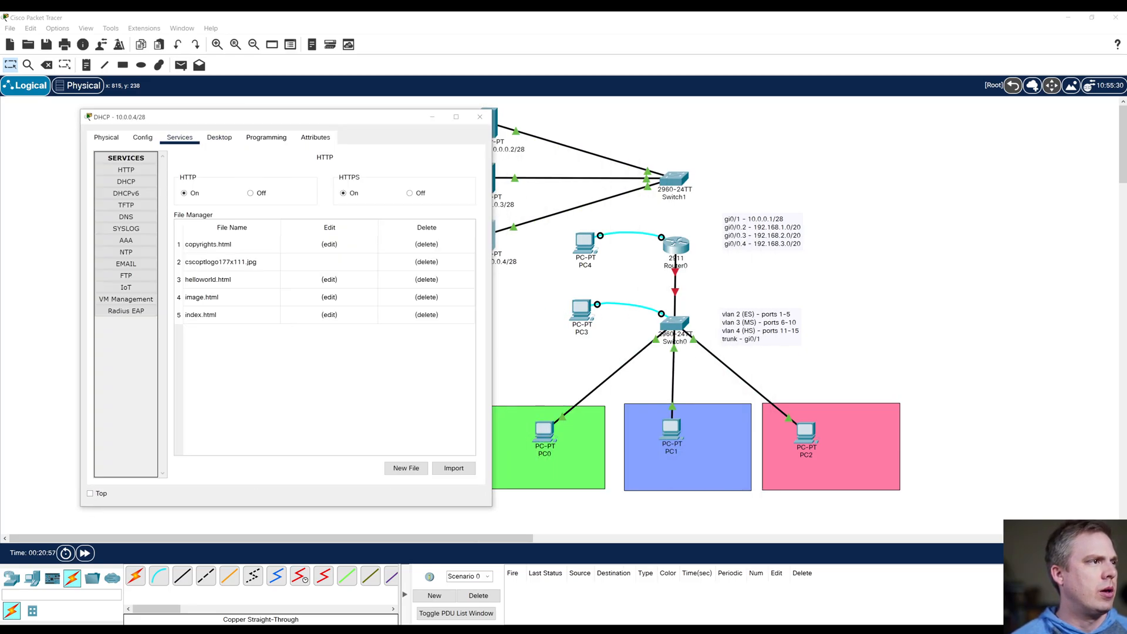
left_click(126, 182)
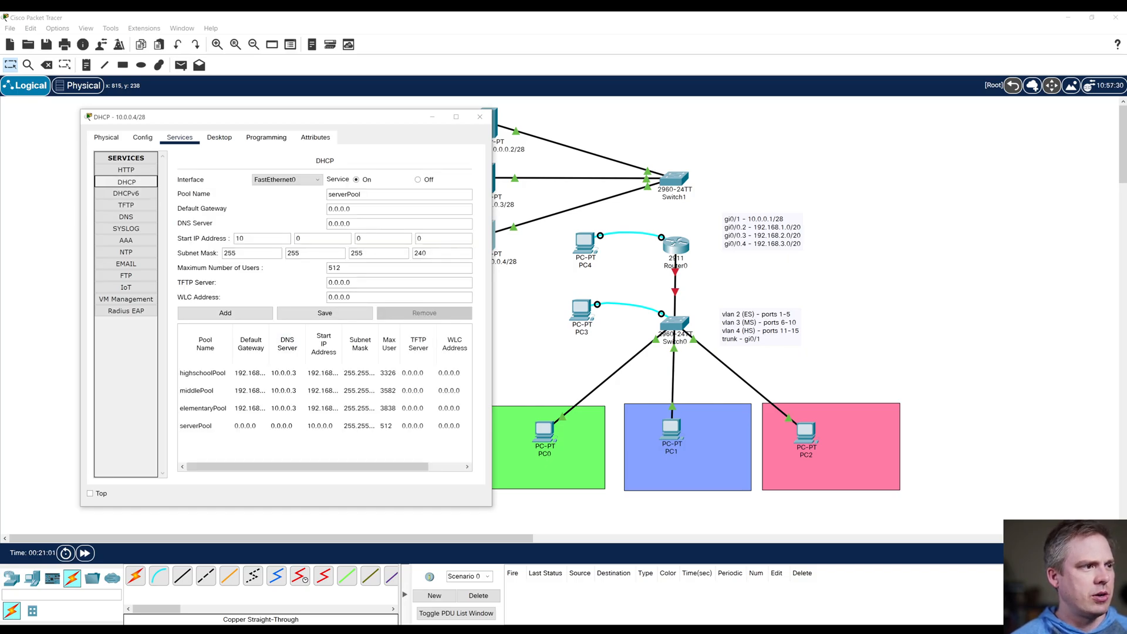
left_click(203, 408)
left_click_drag(372, 253, 350, 253)
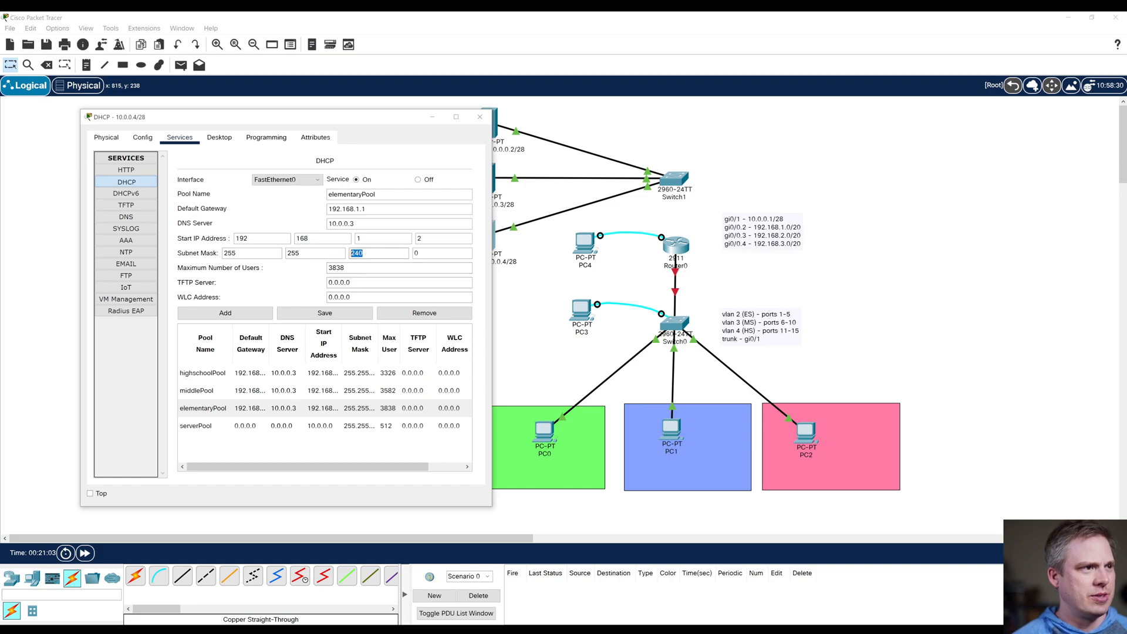
type("255")
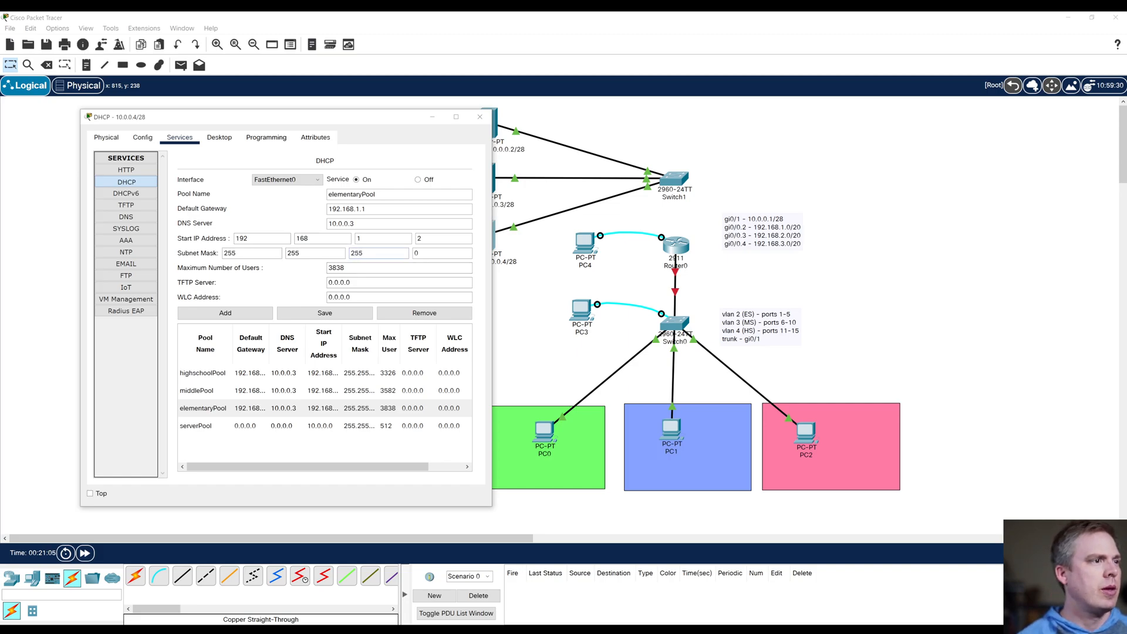
left_click(325, 313)
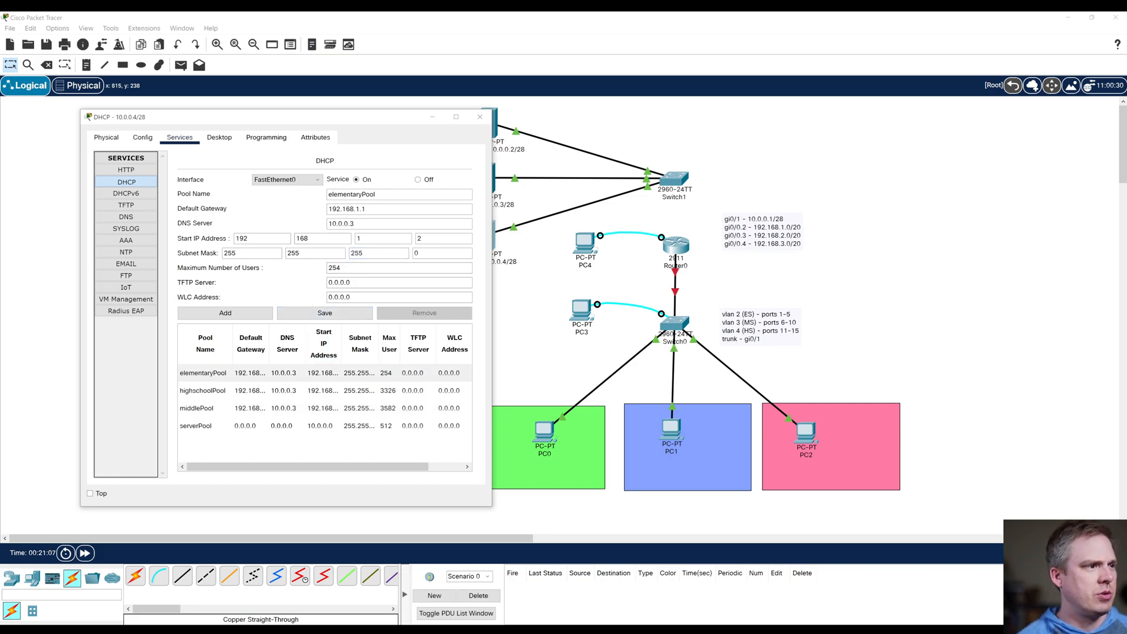
Step: Set the highschoolPool subnet mask to 255.255.255.0 and its maximum number of users to 254, and save the pool
left_click(203, 390)
left_click_drag(370, 253, 345, 253)
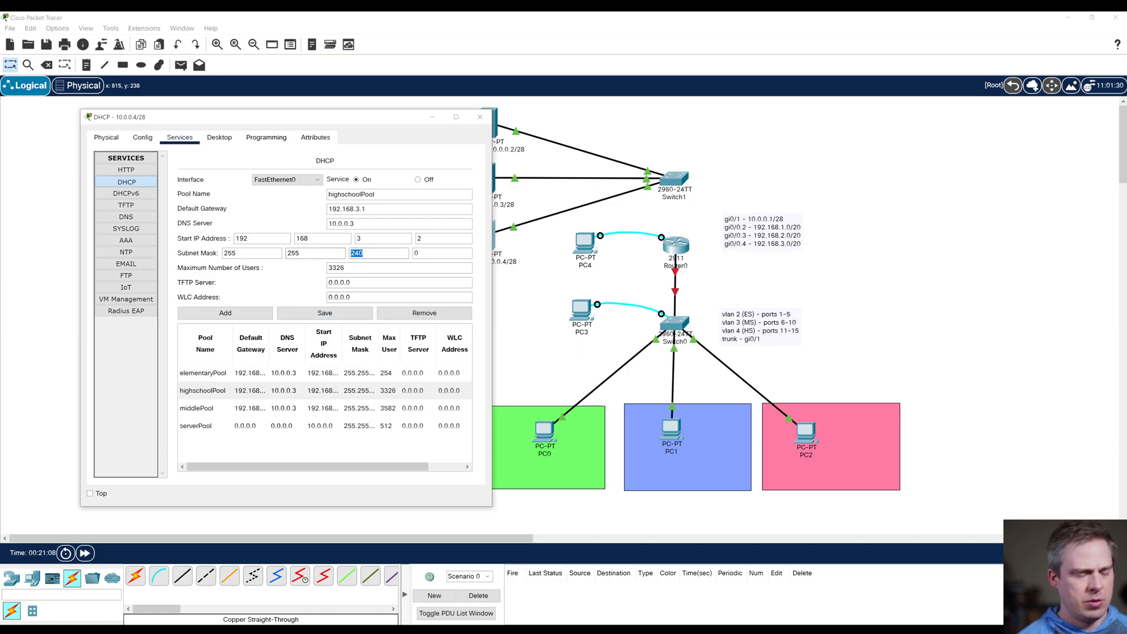
type("255")
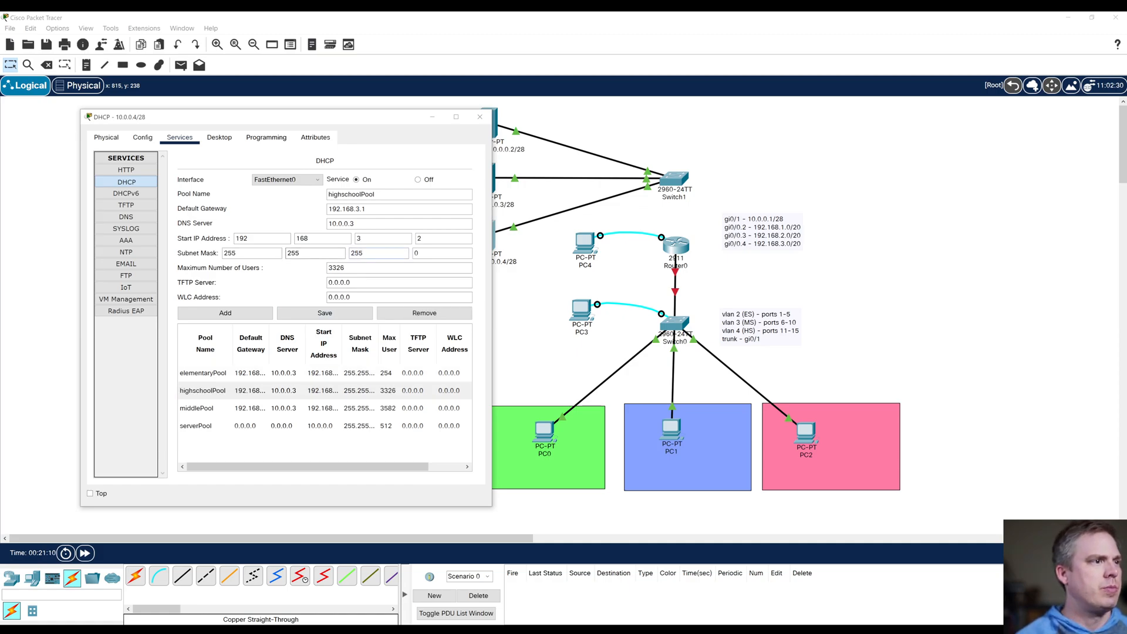
key("Tab")
key("Tab")
type("254")
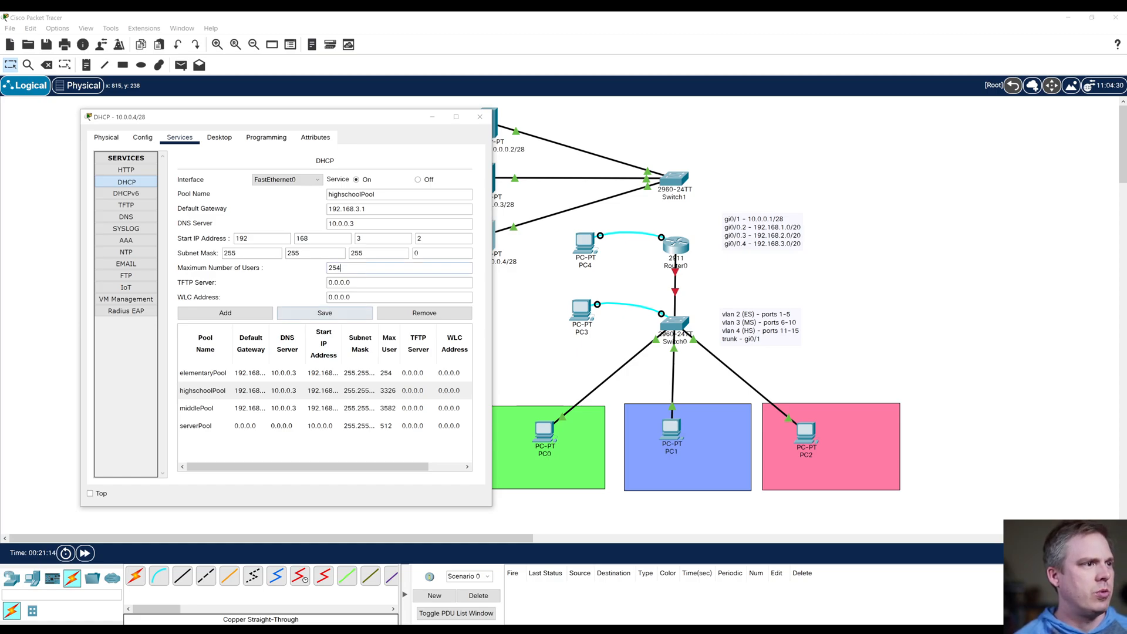
left_click(325, 313)
Step: Set the middlePool subnet mask to 255.255.255.0 with a maximum of 254 users, save it, and close the DHCP server window
left_click(287, 390)
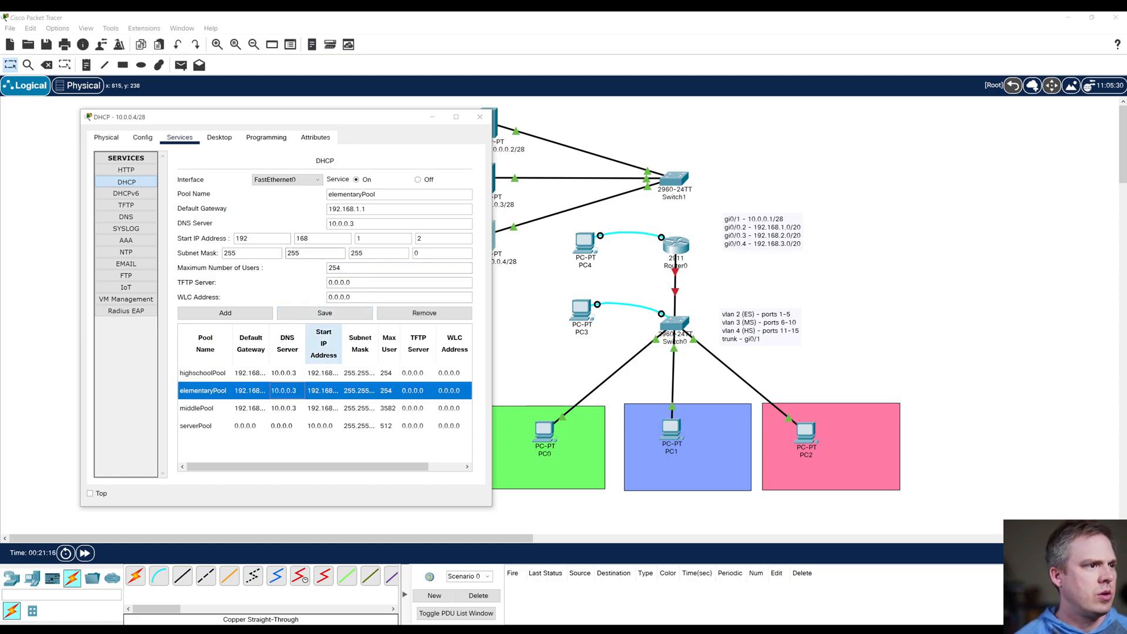
left_click(311, 408)
double_click(357, 253)
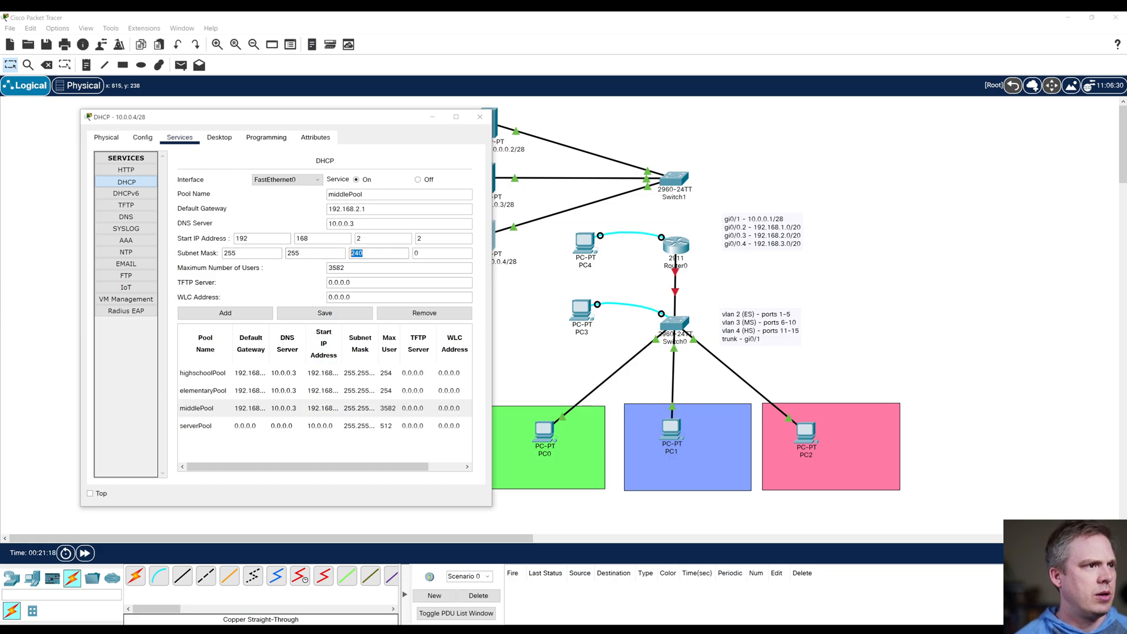
type("255")
double_click(336, 267)
type("254")
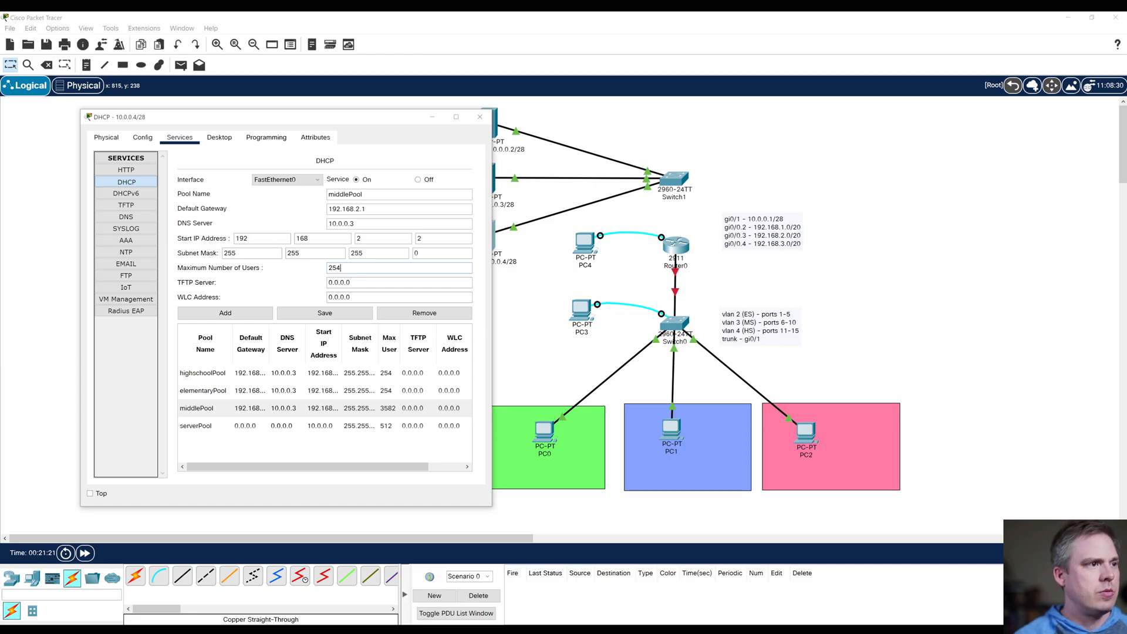
left_click(325, 313)
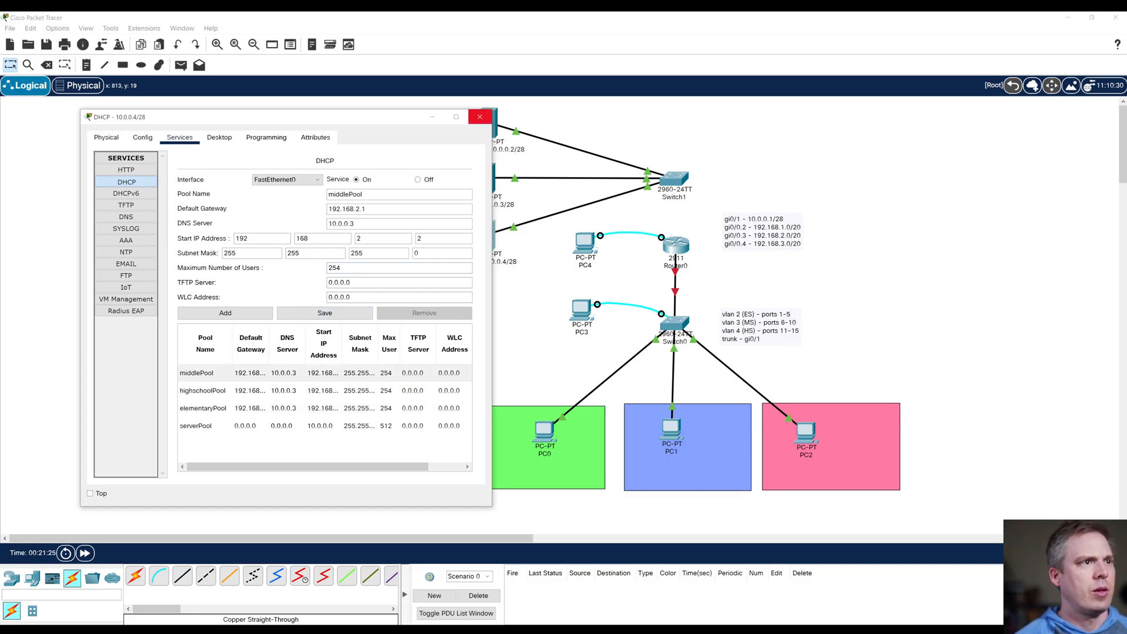
left_click(479, 117)
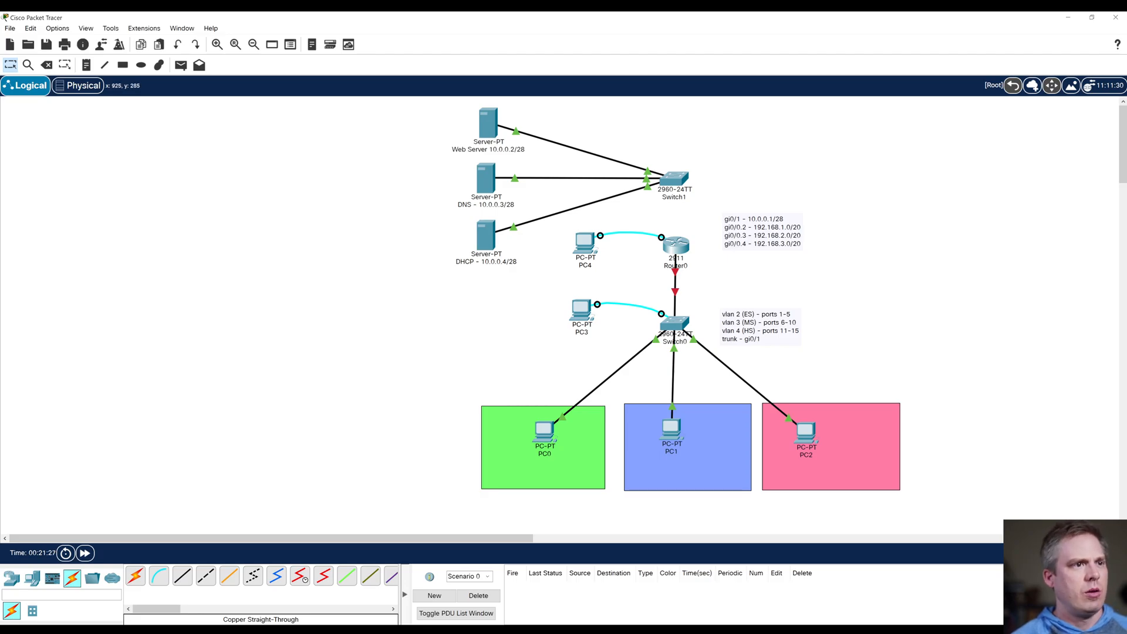
Step: From PC4's terminal, enter the configuration of router interface gi0/0 and enable it with no shutdown
left_click(585, 243)
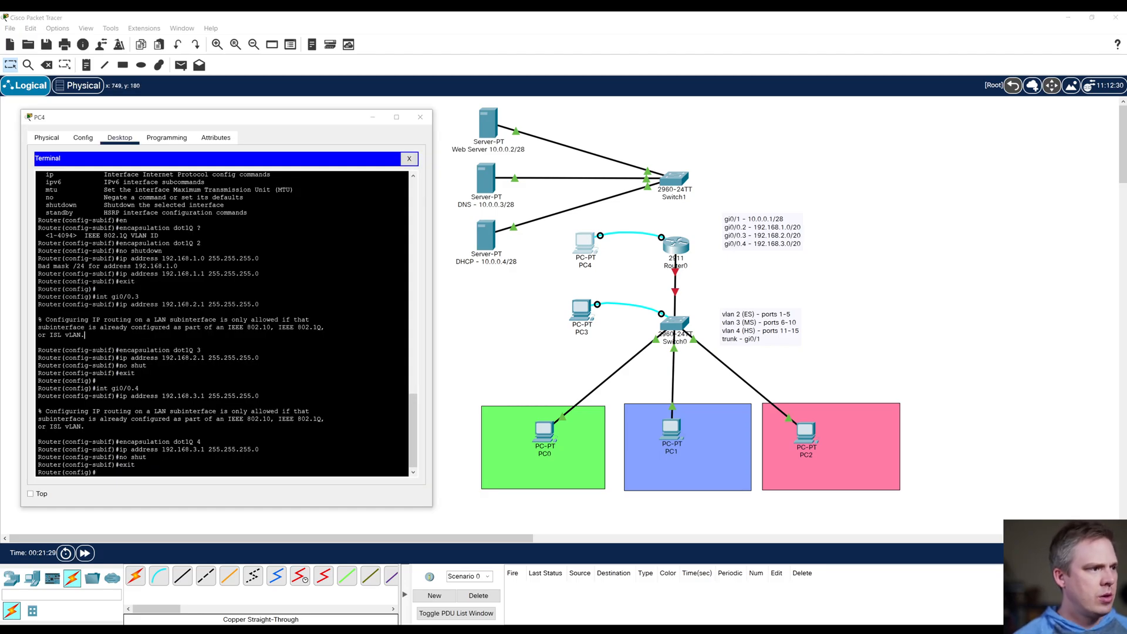
type("no")
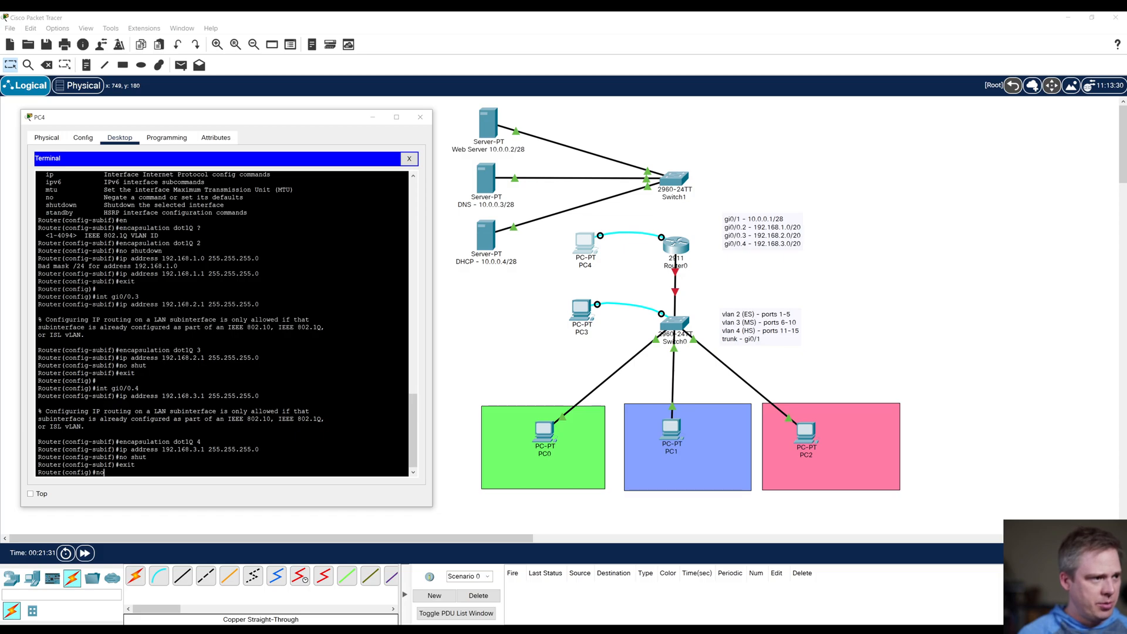
key("BackSpace")
key("BackSpace")
type("int gi0/0")
key("Return")
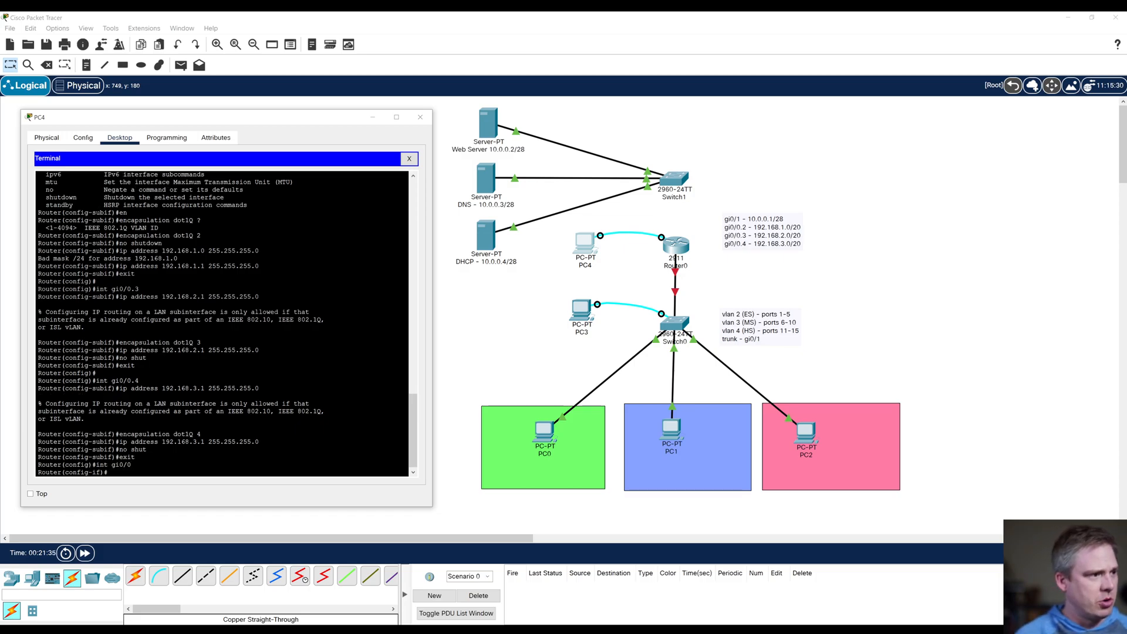
type("no shu")
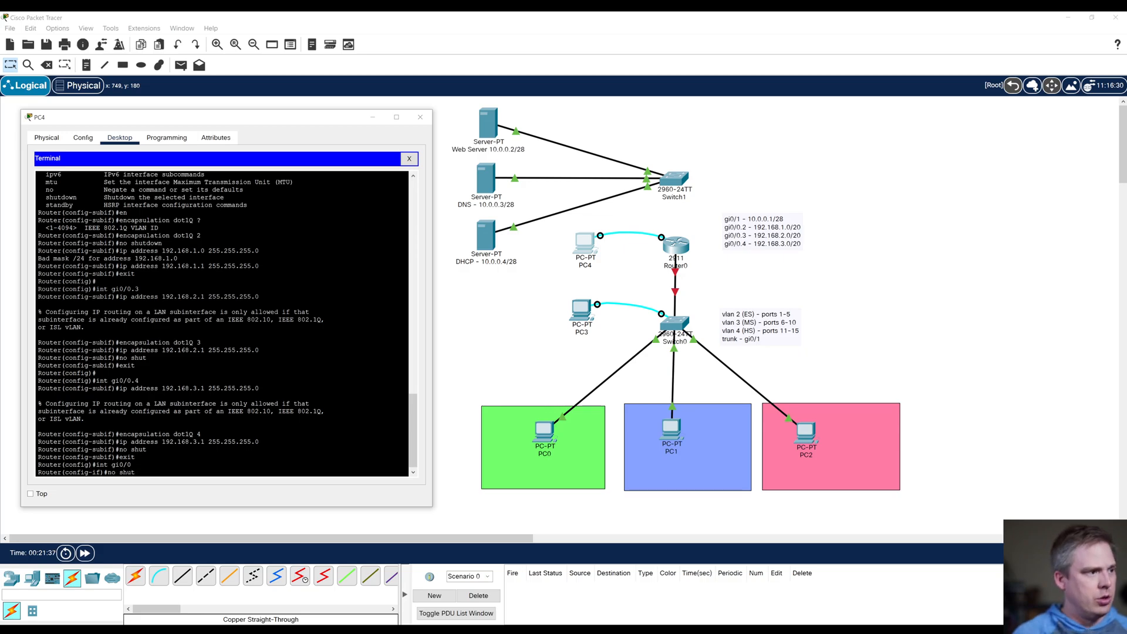
type("t")
key("Tab")
key("Return")
key("Return")
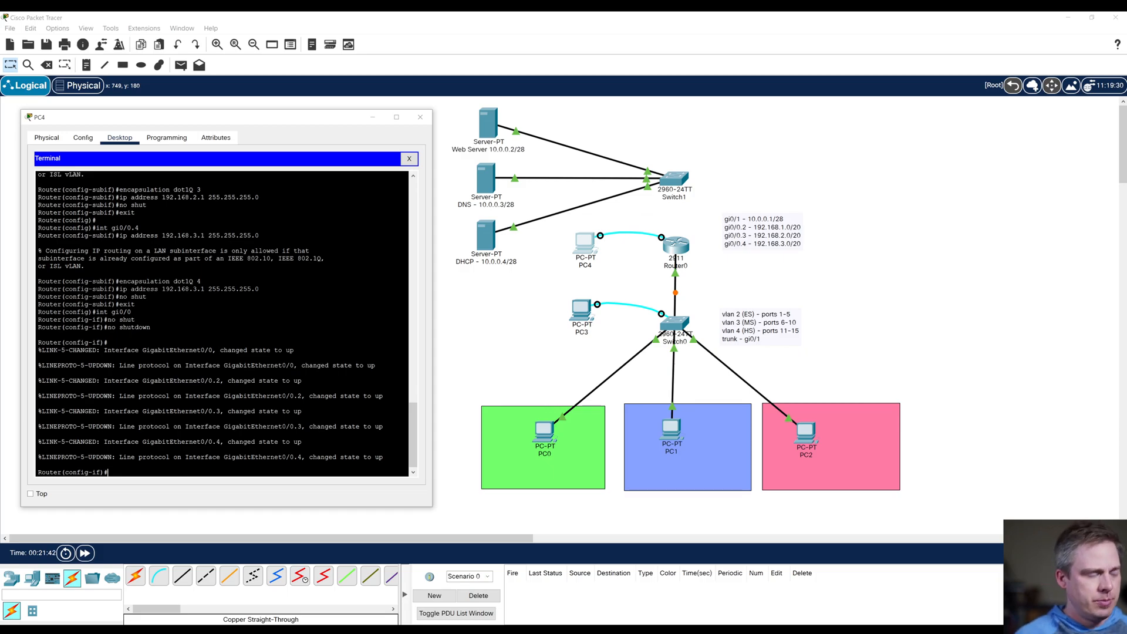
Step: Leave configuration mode, save the router's running configuration to startup-config, and close the PC4 window
type("end")
key("Return")
type("copy run start")
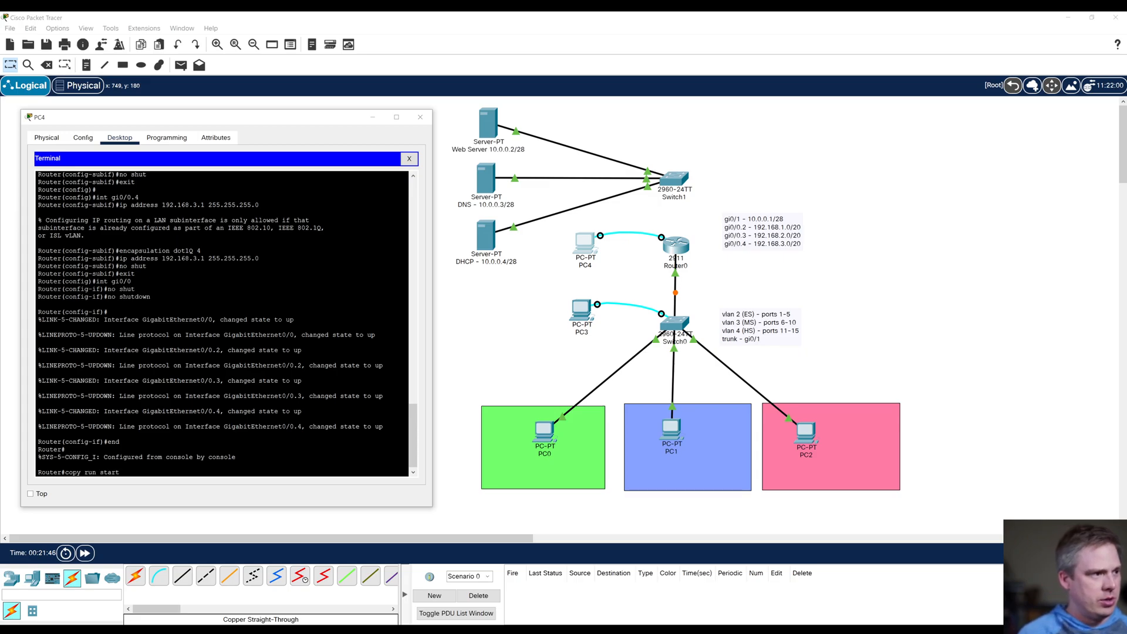
key("Return")
key("Return")
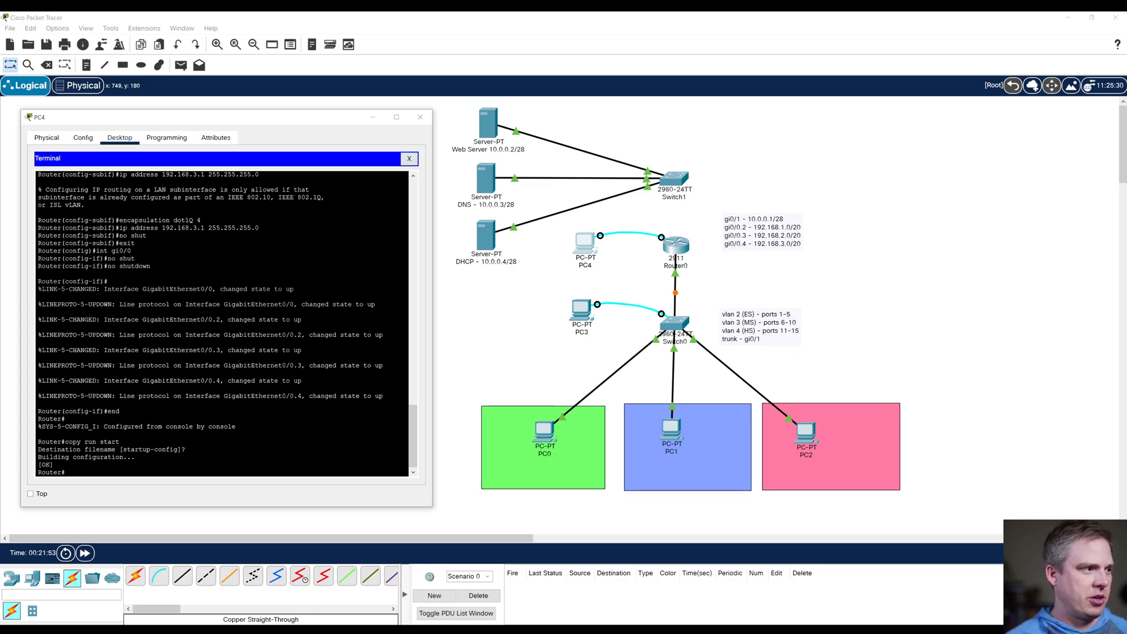
left_click(420, 116)
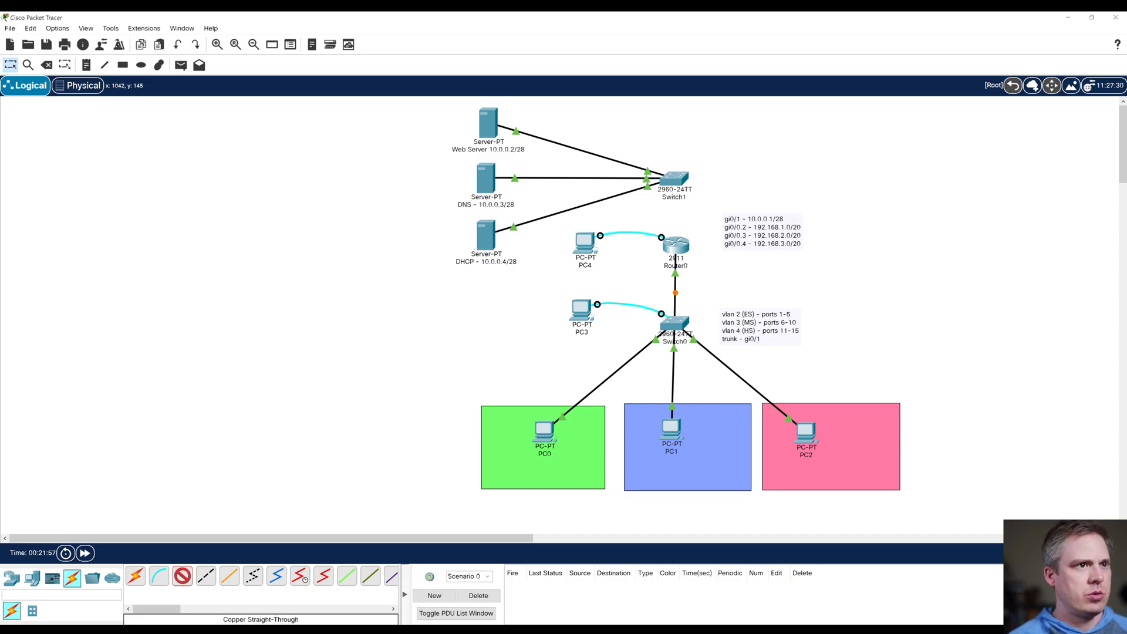
Step: Connect Switch1's GigabitEthernet0/2 port to Router0's GigabitEthernet0/1 port with a copper straight-through cable
left_click(674, 180)
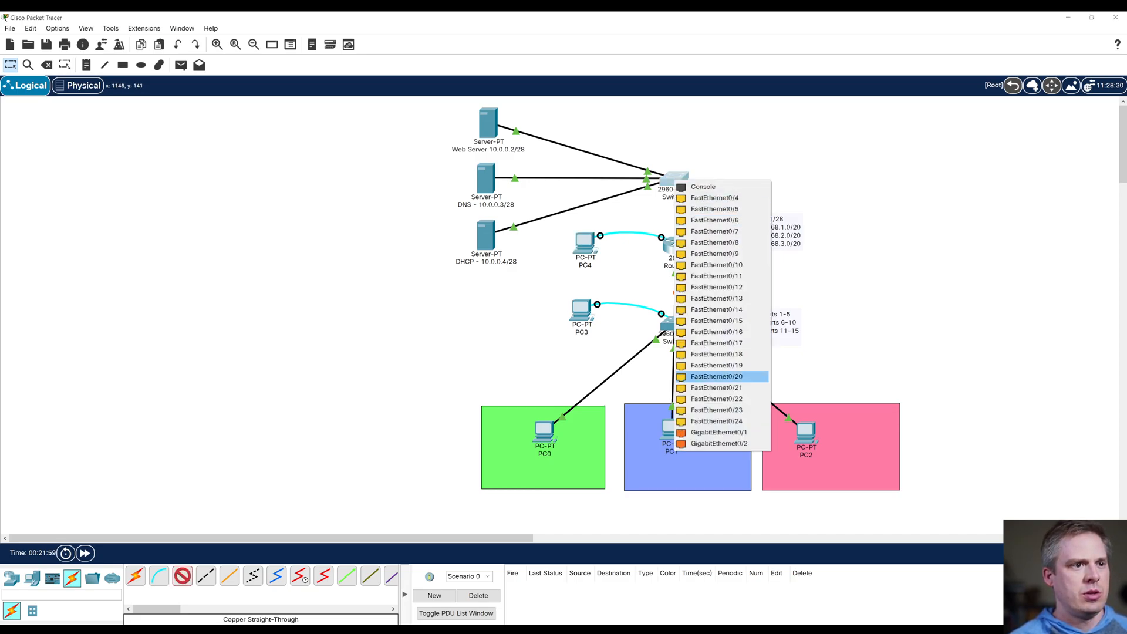
left_click(719, 444)
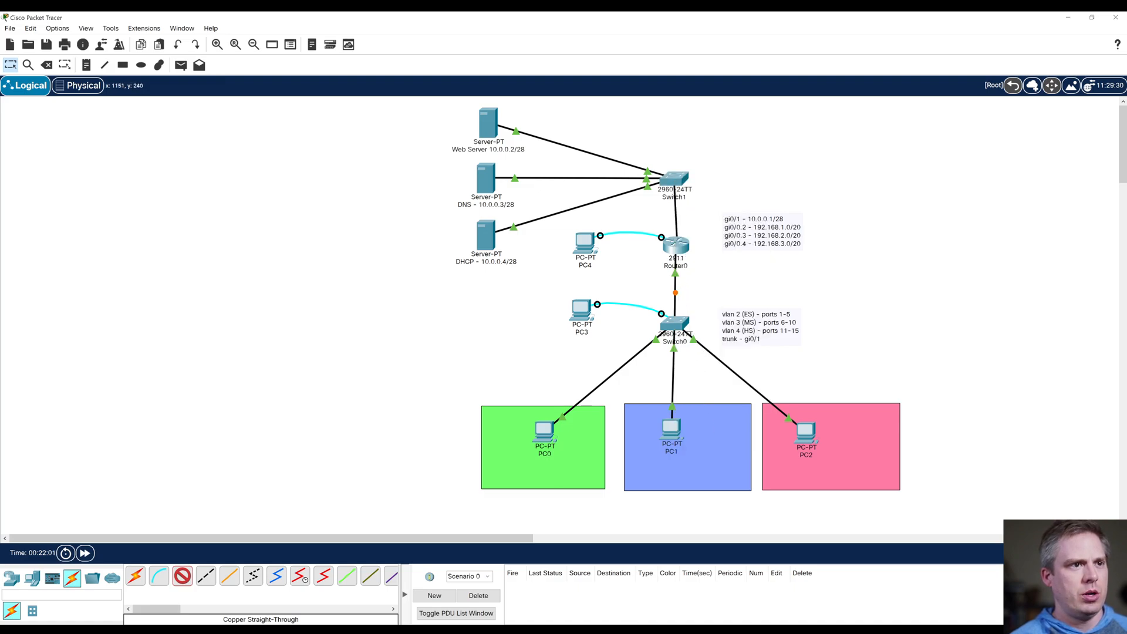
left_click(676, 241)
left_click(722, 259)
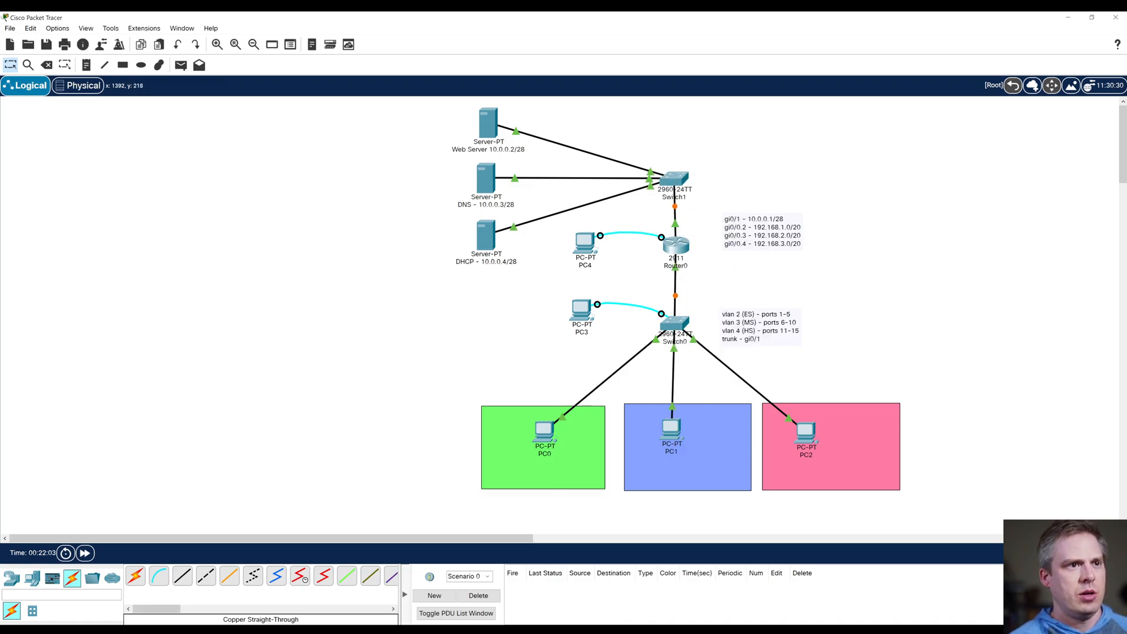
Step: Open the router console from PC4's terminal and examine the subinterface encapsulation and IP addresses in the running configuration
left_click(585, 244)
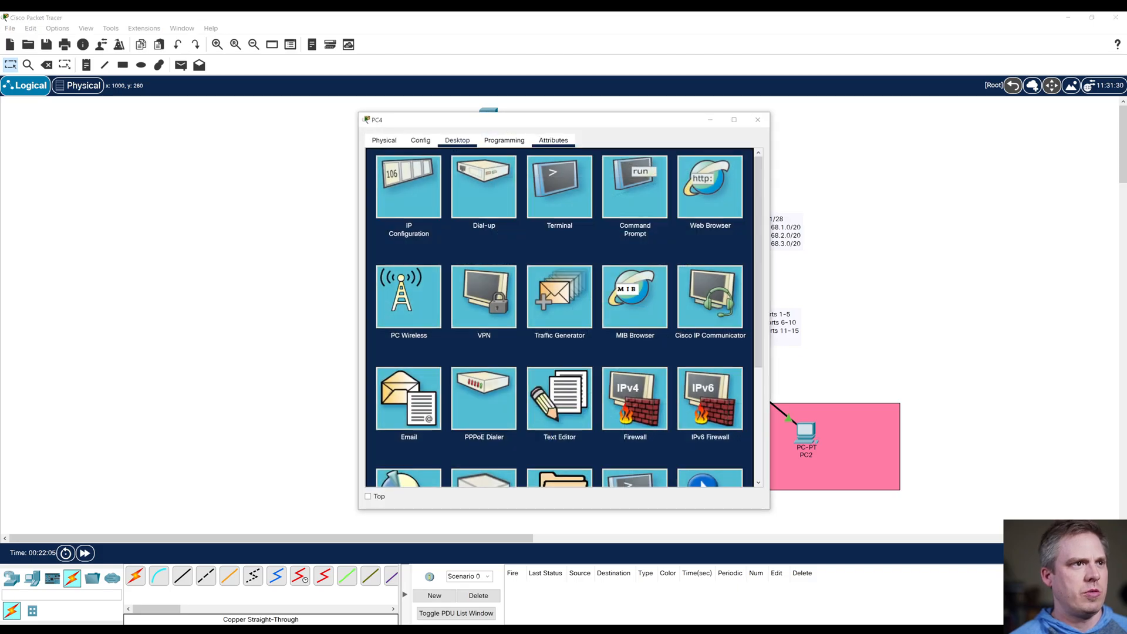
left_click_drag(569, 120, 266, 118)
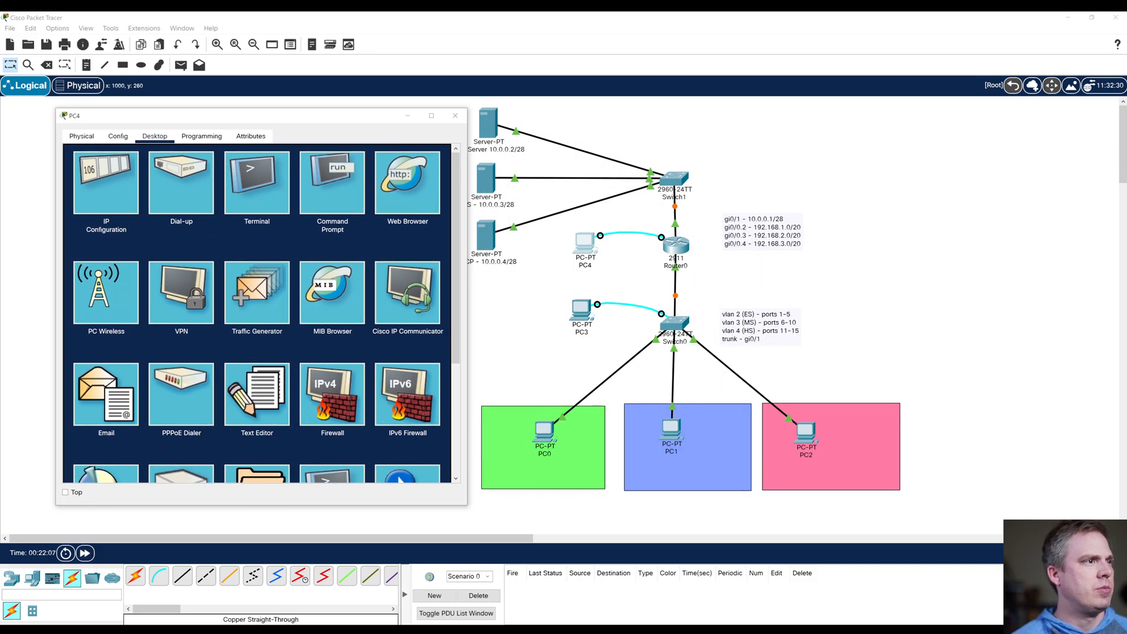
left_click(257, 183)
left_click(423, 262)
key("Return")
key("Return")
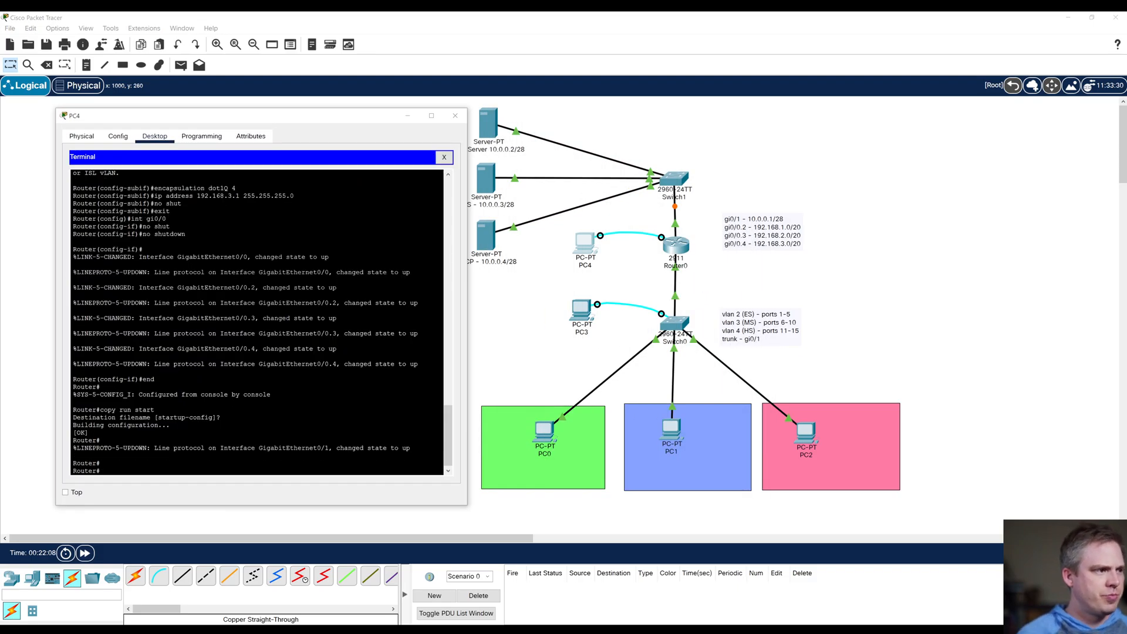
type("show run")
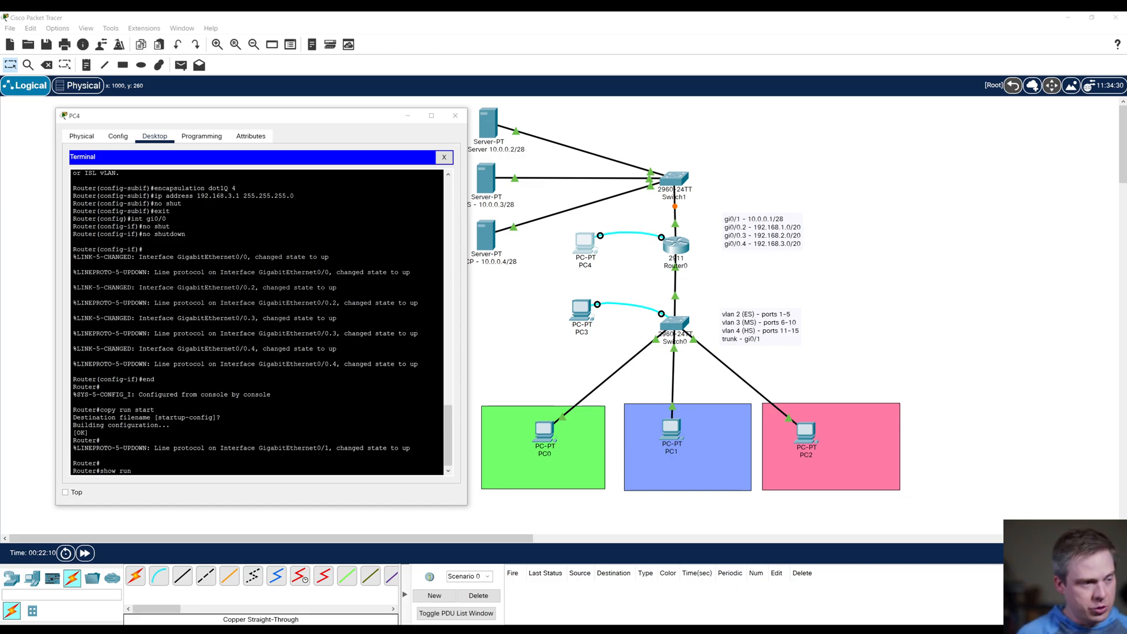
key("Return")
key("space")
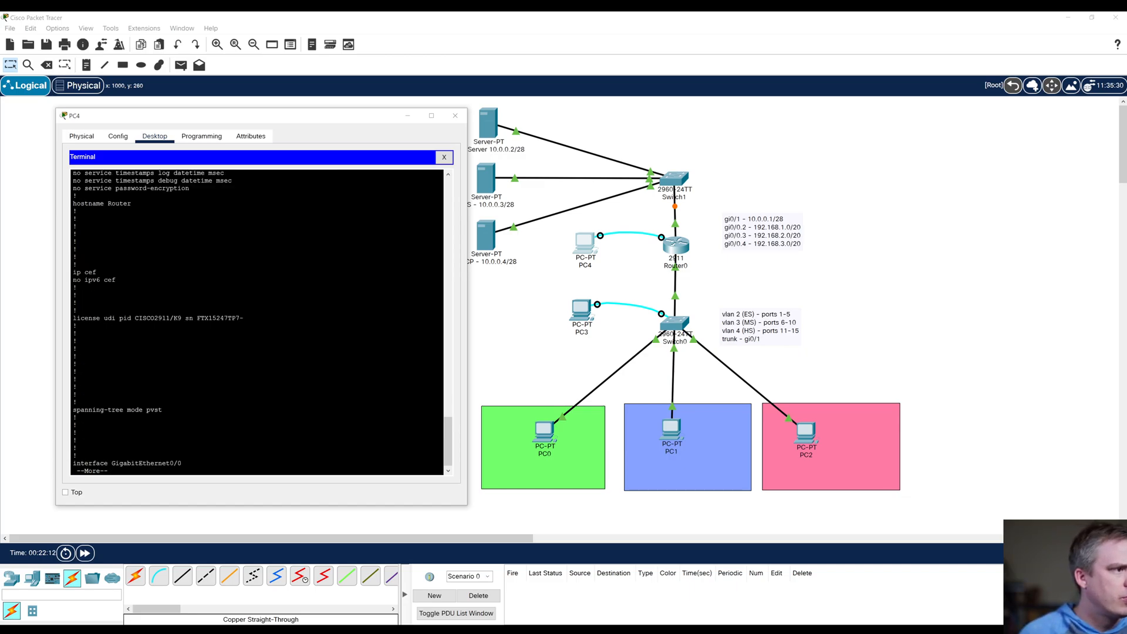
key("space")
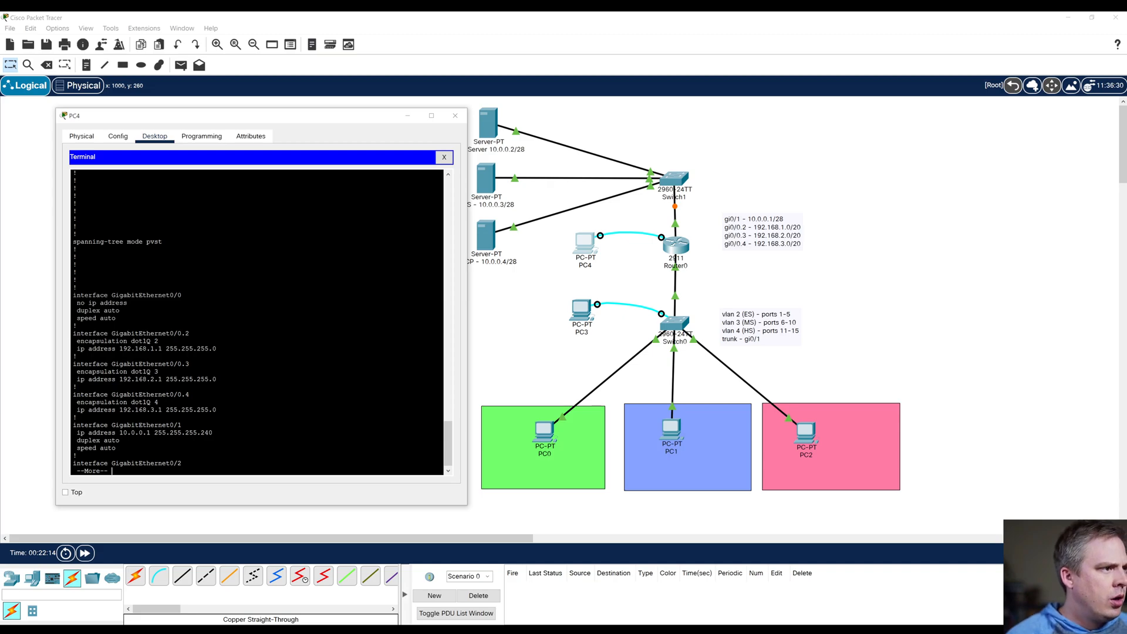
left_click_drag(96, 341, 159, 341)
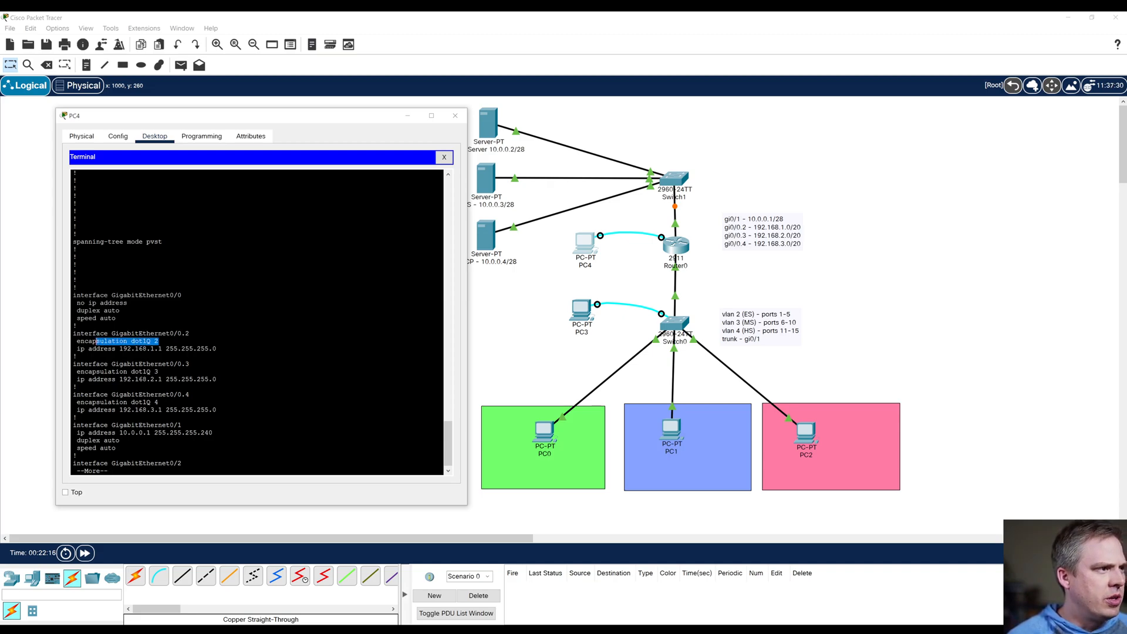
left_click_drag(92, 349, 185, 349)
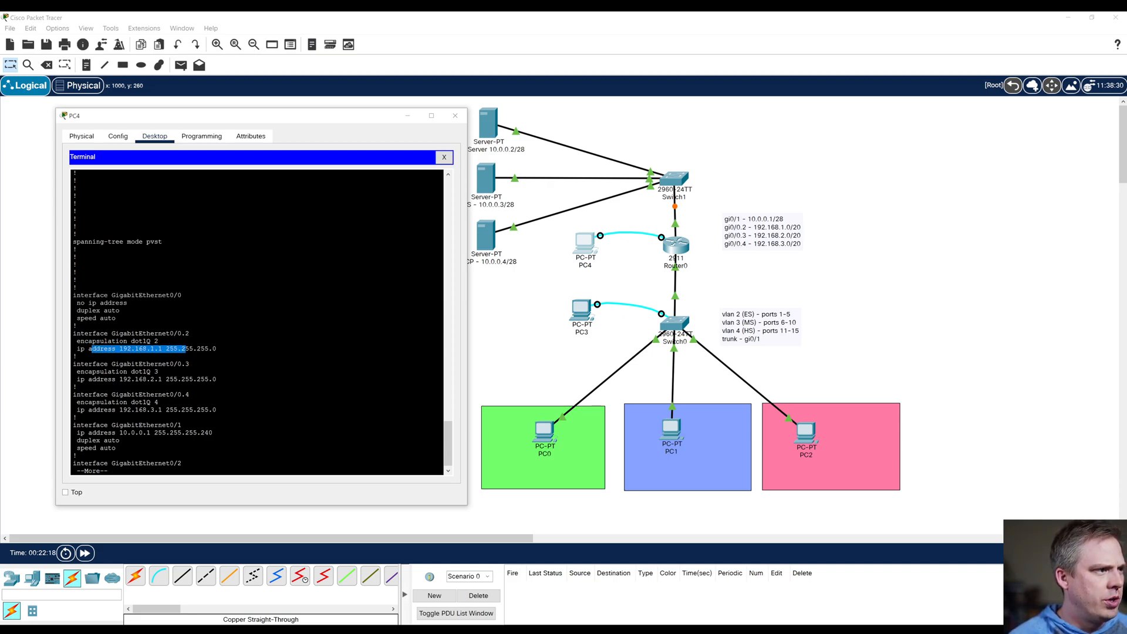
Step: Examine the router subinterface and GigabitEthernet0/1 addresses and subnet masks in the running configuration, and close the PC4 window
left_click(186, 349)
left_click_drag(119, 372, 213, 433)
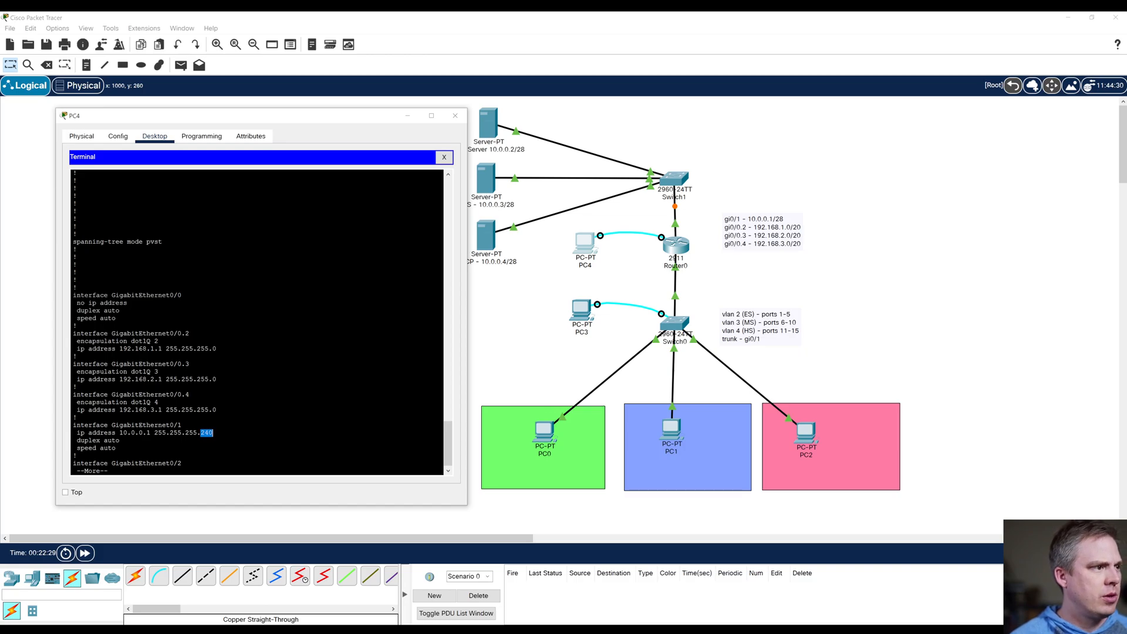
scroll(218, 387, "down", 1)
left_click(218, 346)
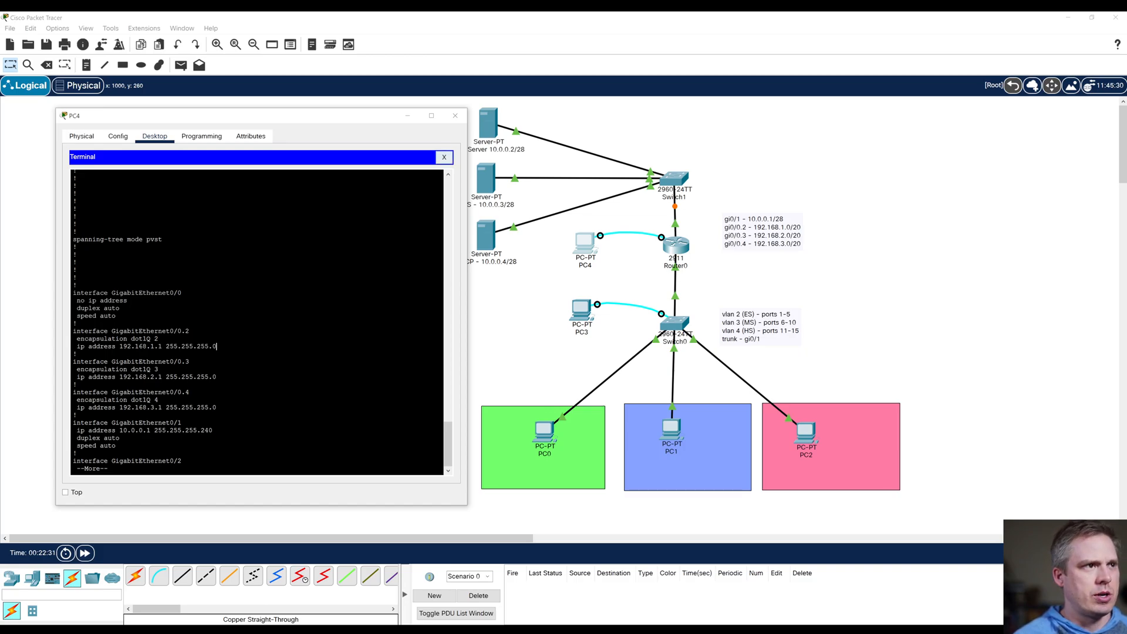
left_click(444, 157)
left_click(455, 115)
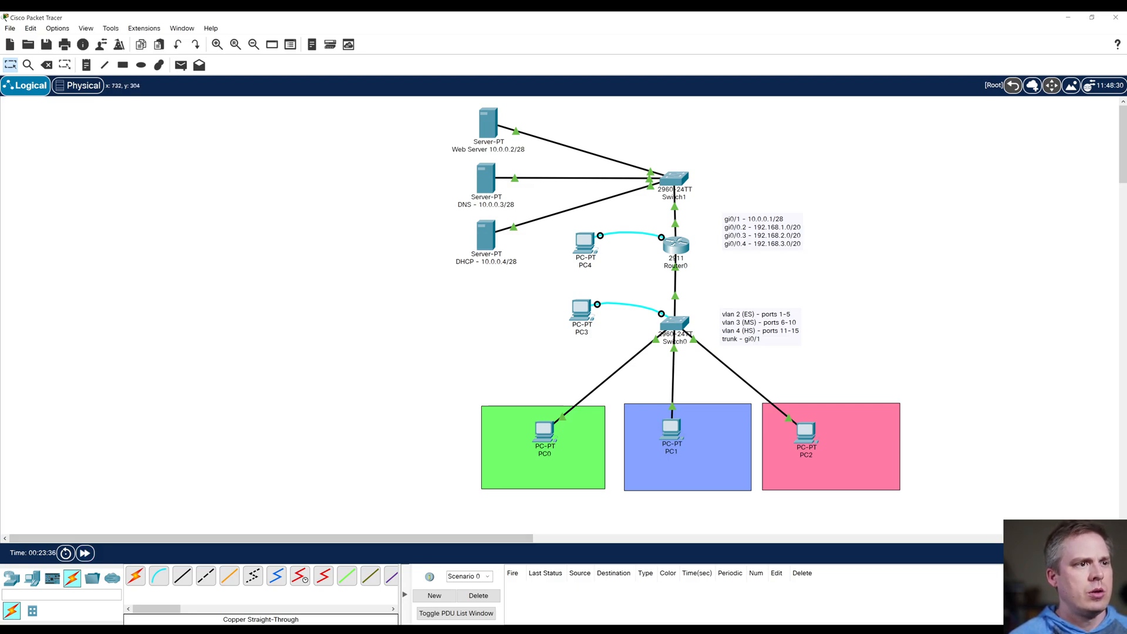
left_click(545, 432)
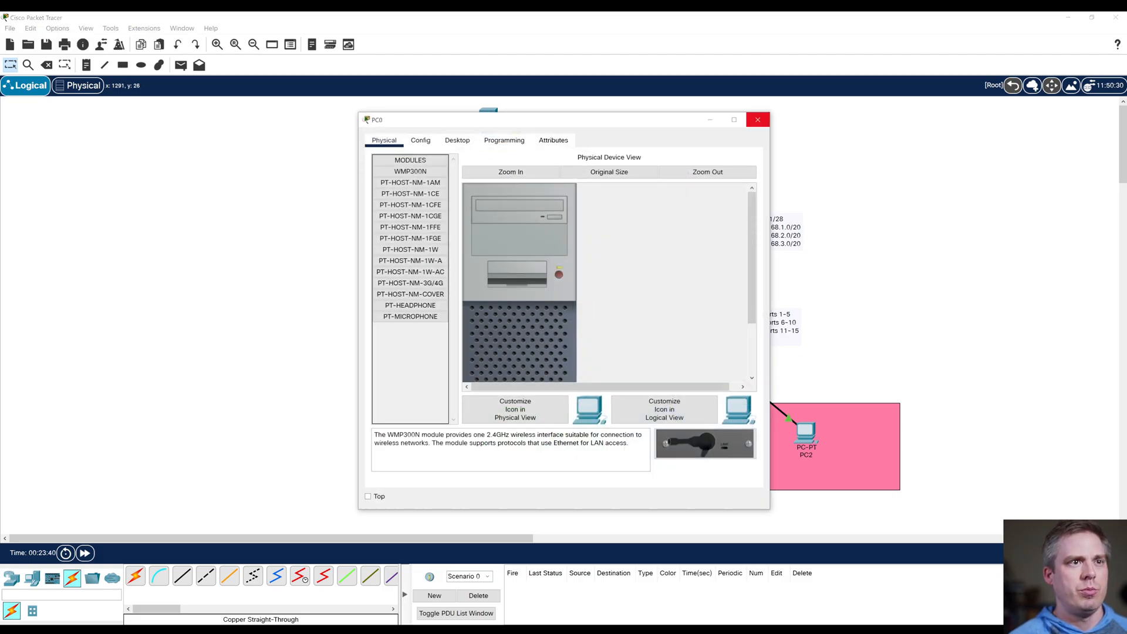
left_click(758, 119)
mouse_move(674, 272)
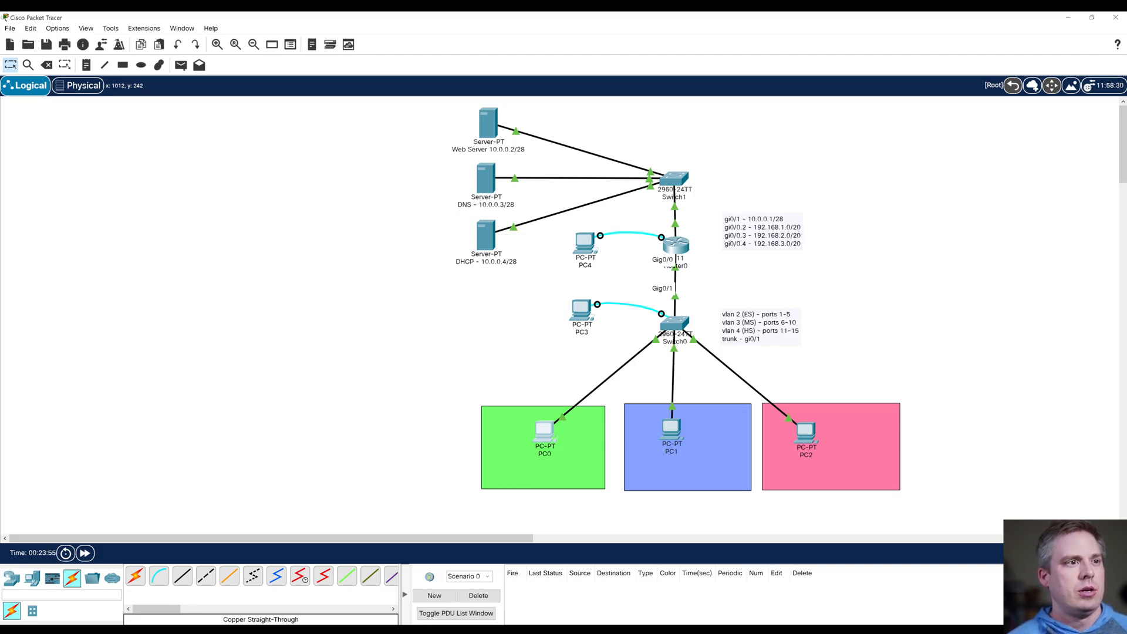
Step: Open the router console from PC4's terminal, finish the configuration listing, and enter global configuration mode
left_click(585, 242)
left_click_drag(576, 124, 302, 138)
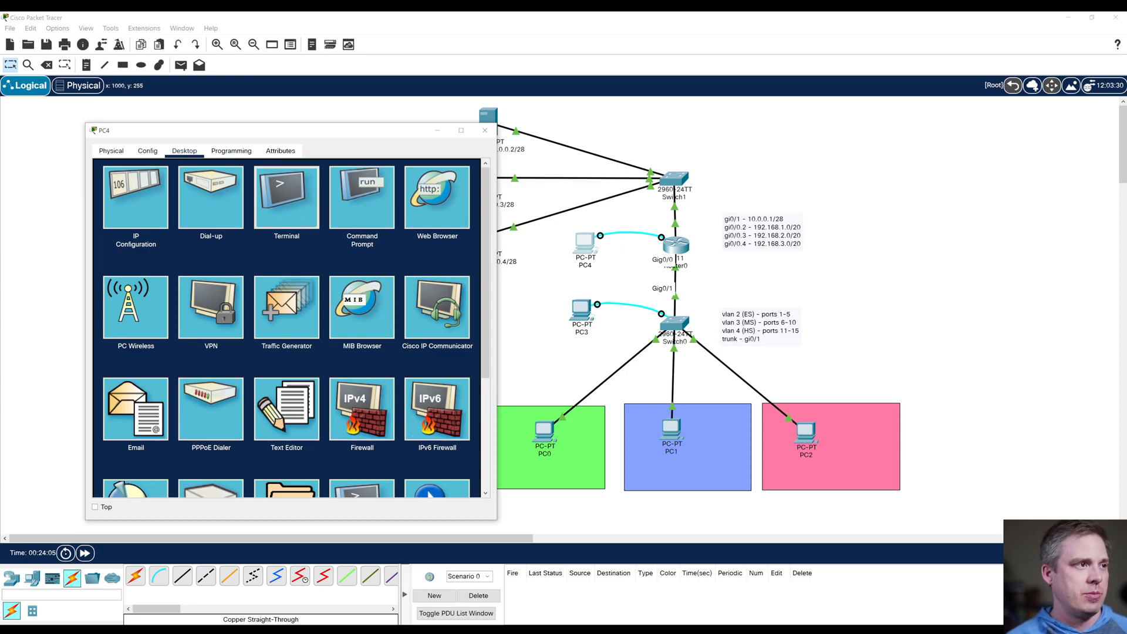
left_click(286, 197)
left_click(454, 278)
key("space")
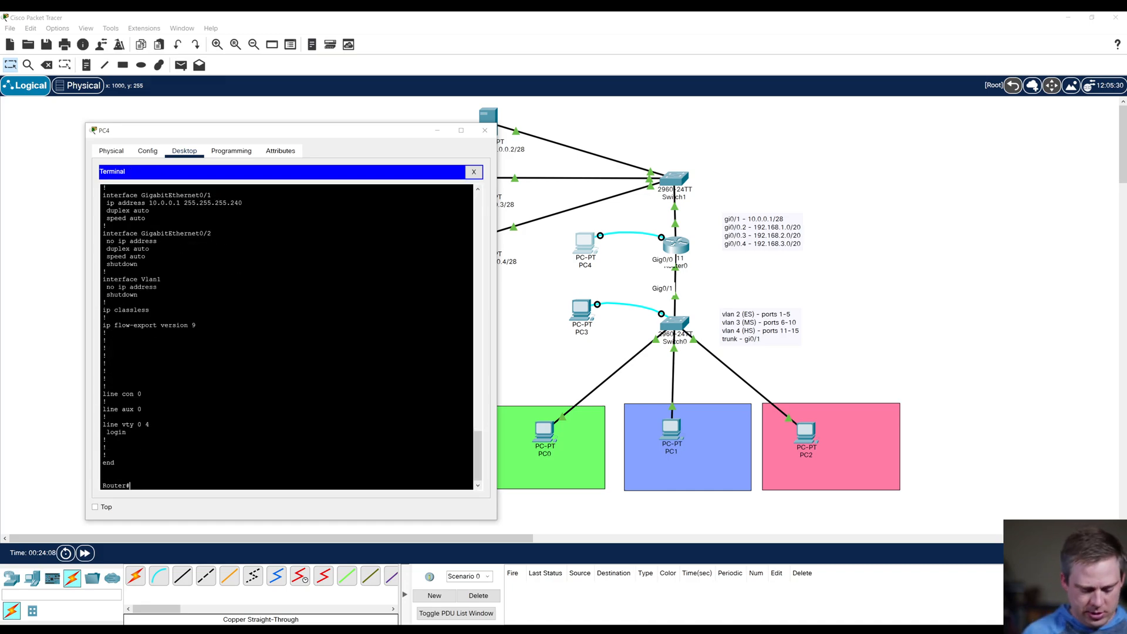
type("config t")
key("Return")
Step: Enter the configuration of router subinterface gi0/0.2
type("int")
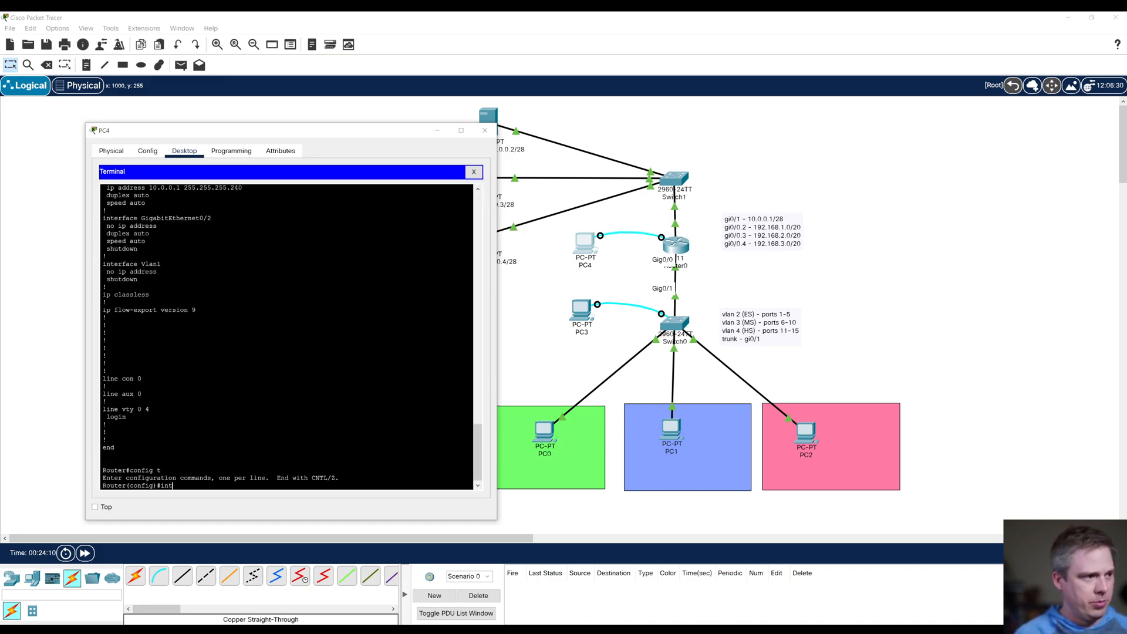
type(" gi.i")
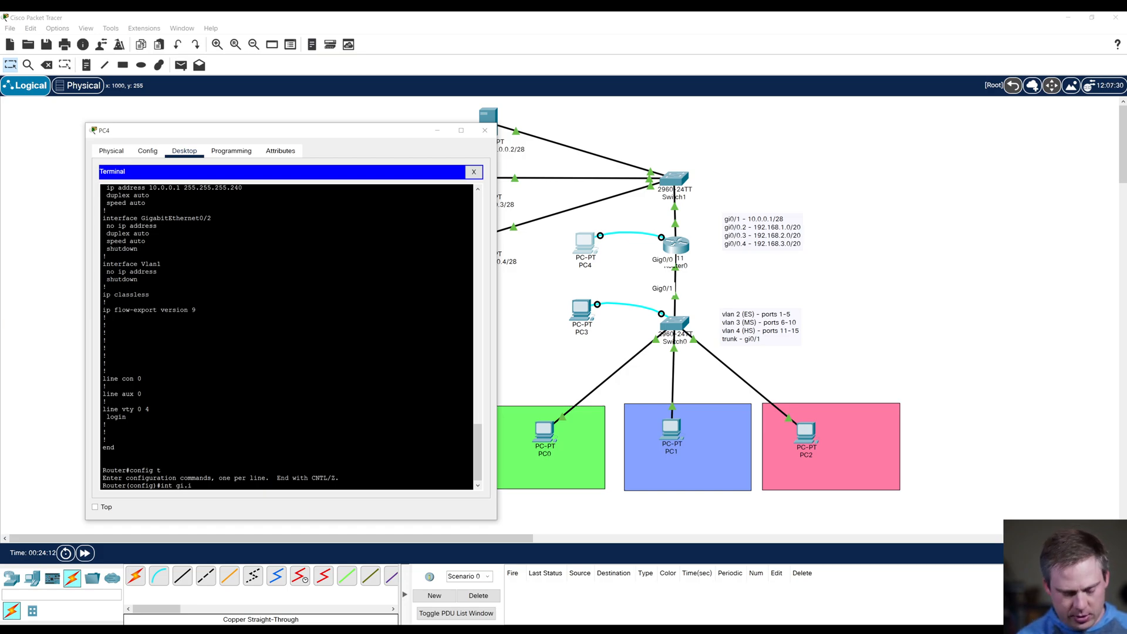
key("BackSpace")
key("BackSpace")
type("0/0")
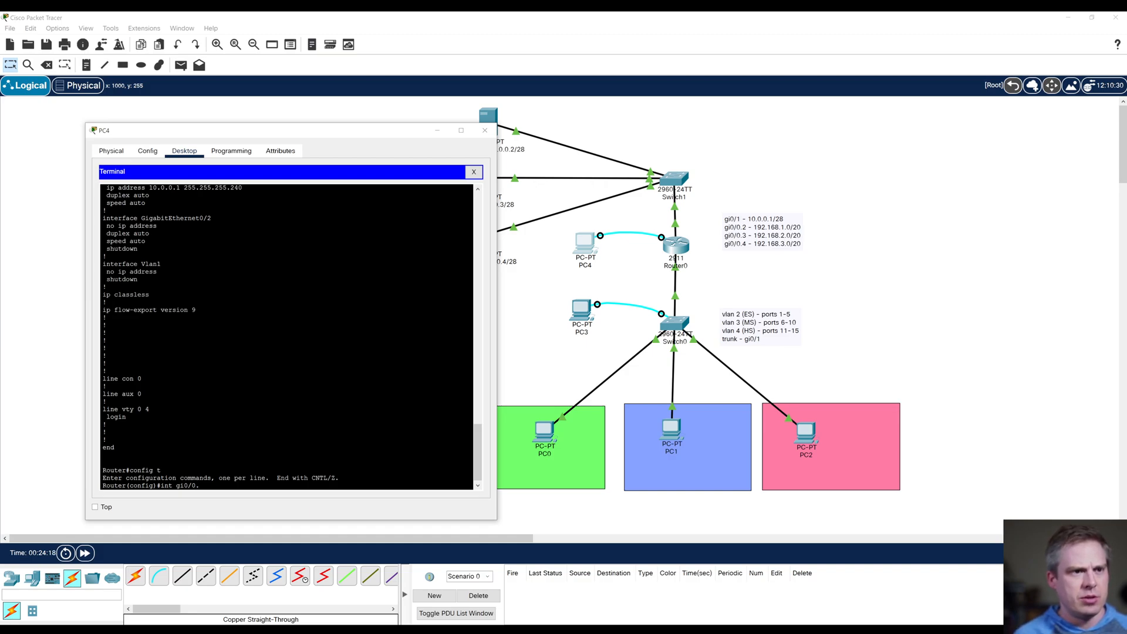
type(".")
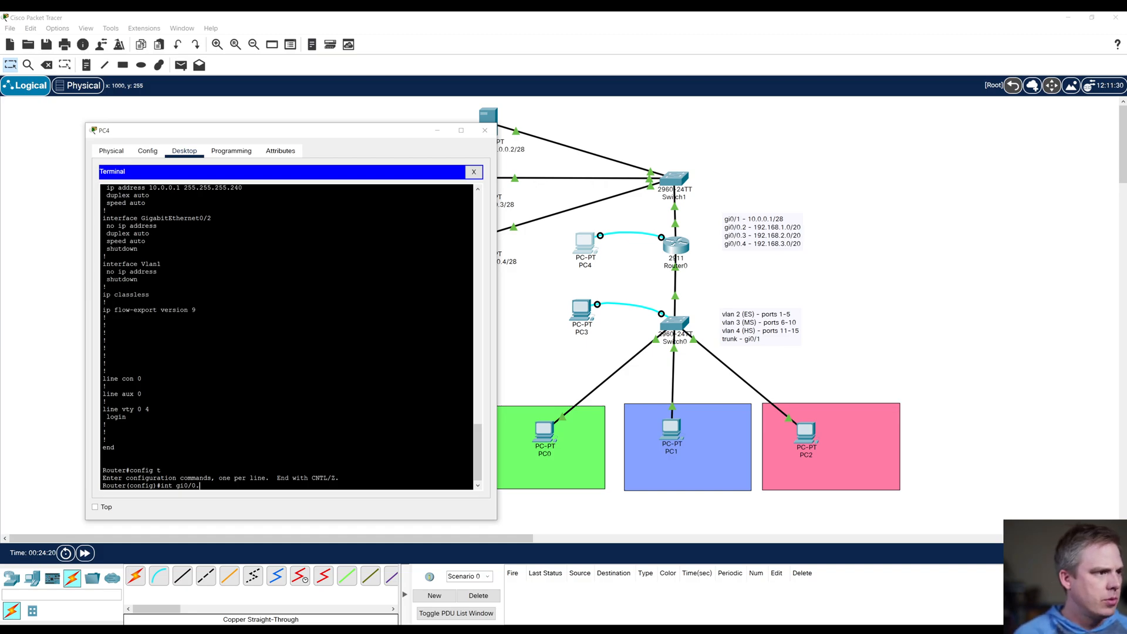
type("2")
key("Return")
Step: List the ip subcommands available on the subinterface and find the one that forwards UDP broadcasts
type("ip ?")
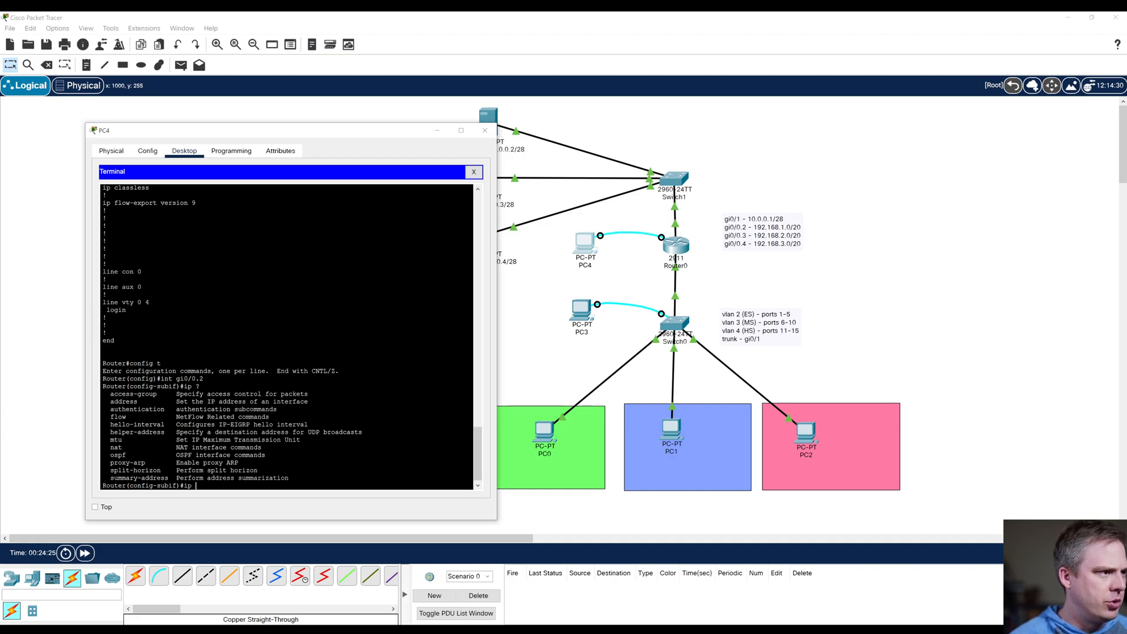
left_click_drag(111, 432, 165, 433)
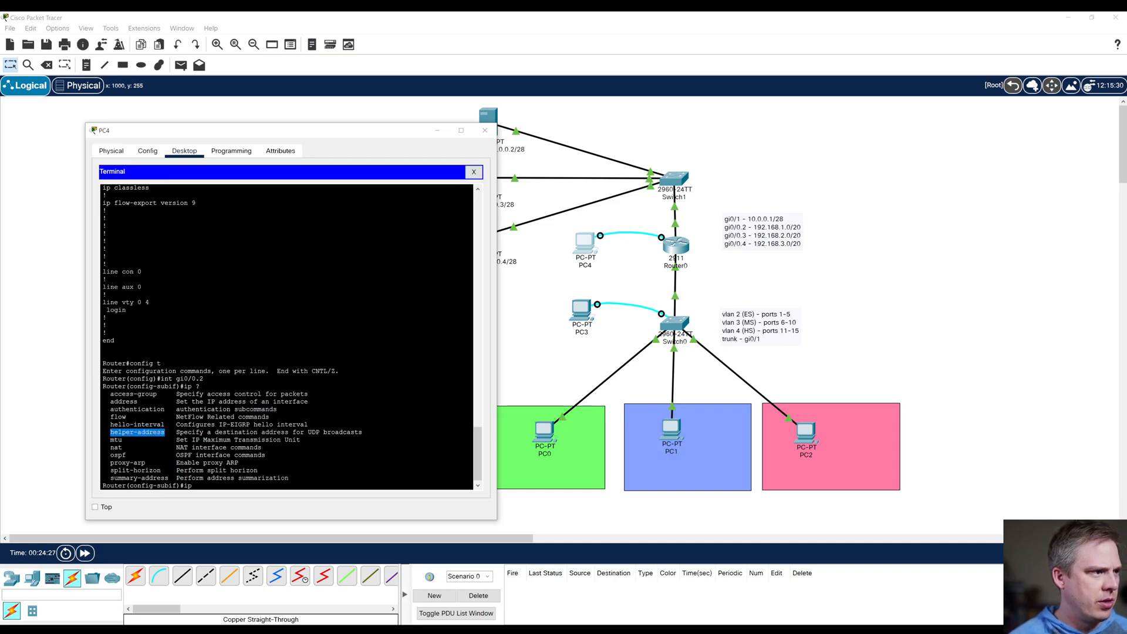
left_click(194, 486)
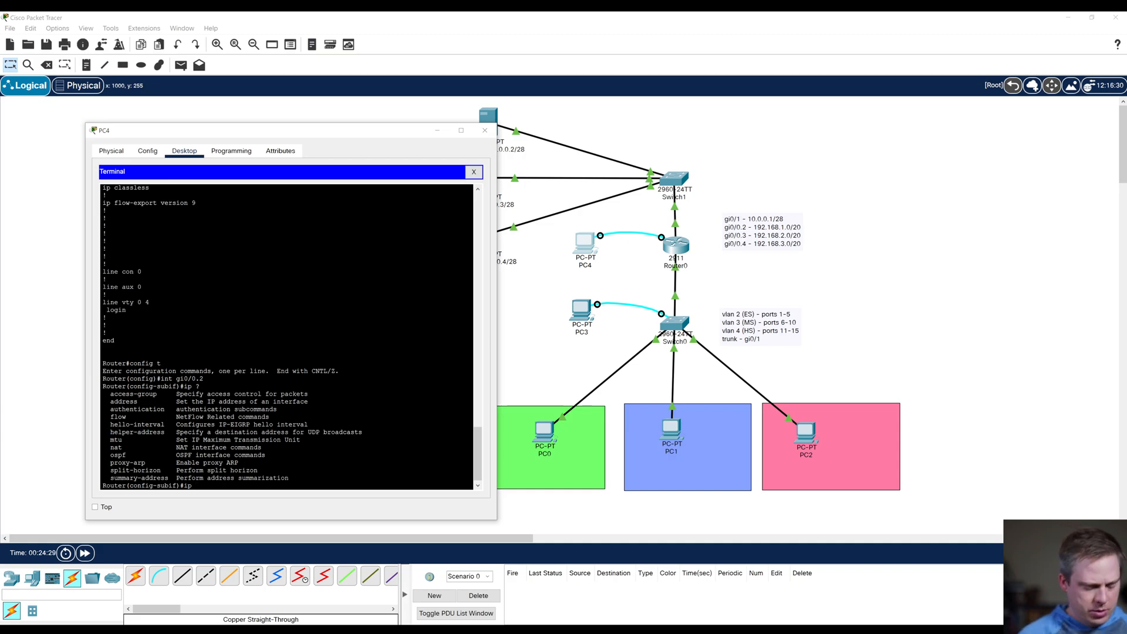
Step: Set ip helper-address 10.0.0.4 on subinterface gi0/0.2, copying the command for reuse, and exit the subinterface
type("help")
key("Tab")
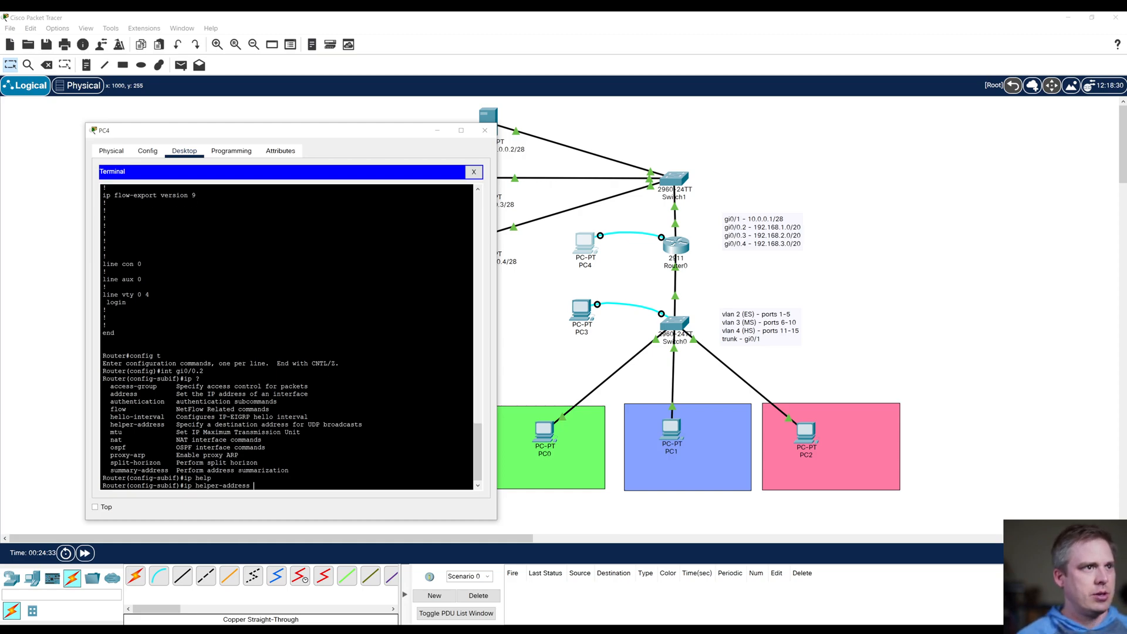
left_click_drag(340, 132, 917, 119)
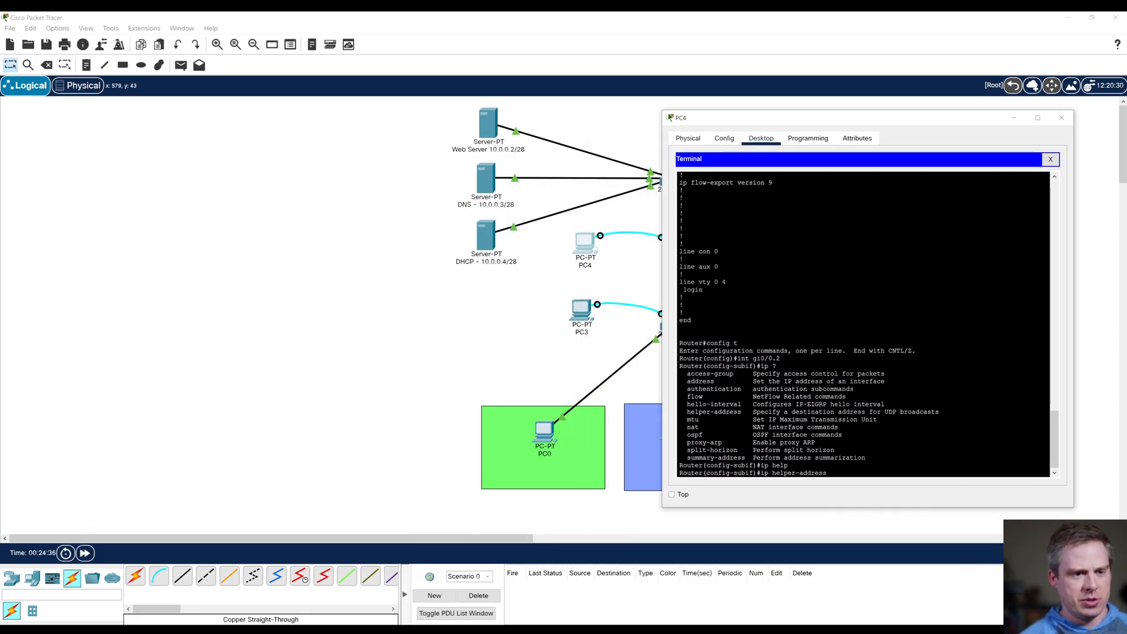
type("10.0.0.4")
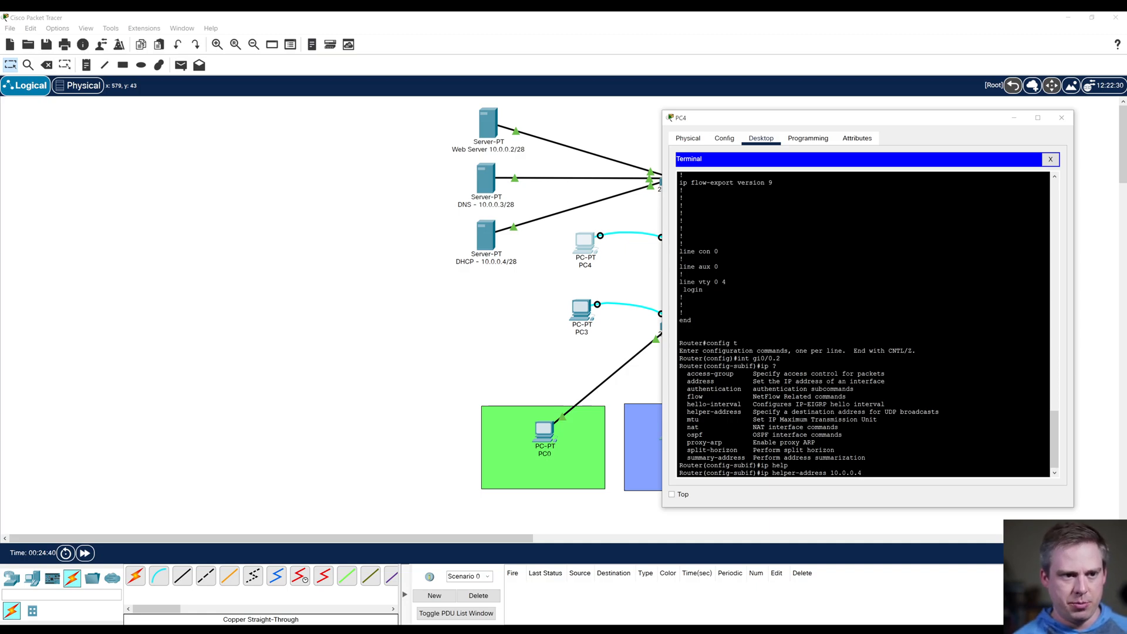
left_click_drag(862, 473, 761, 473)
right_click(766, 473)
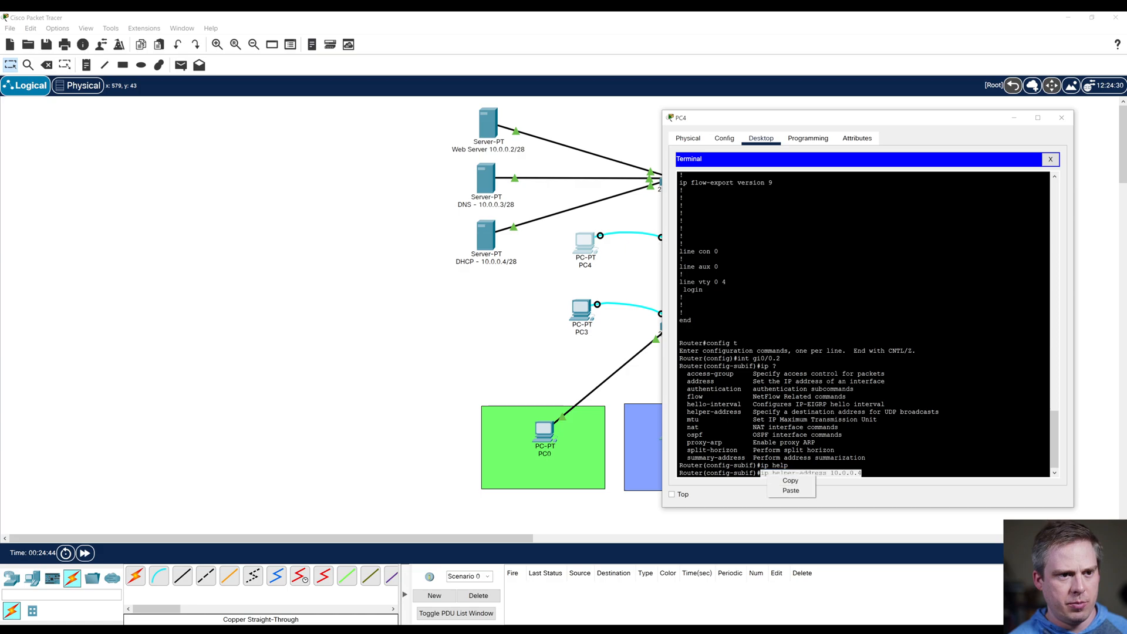
left_click(786, 481)
key("Return")
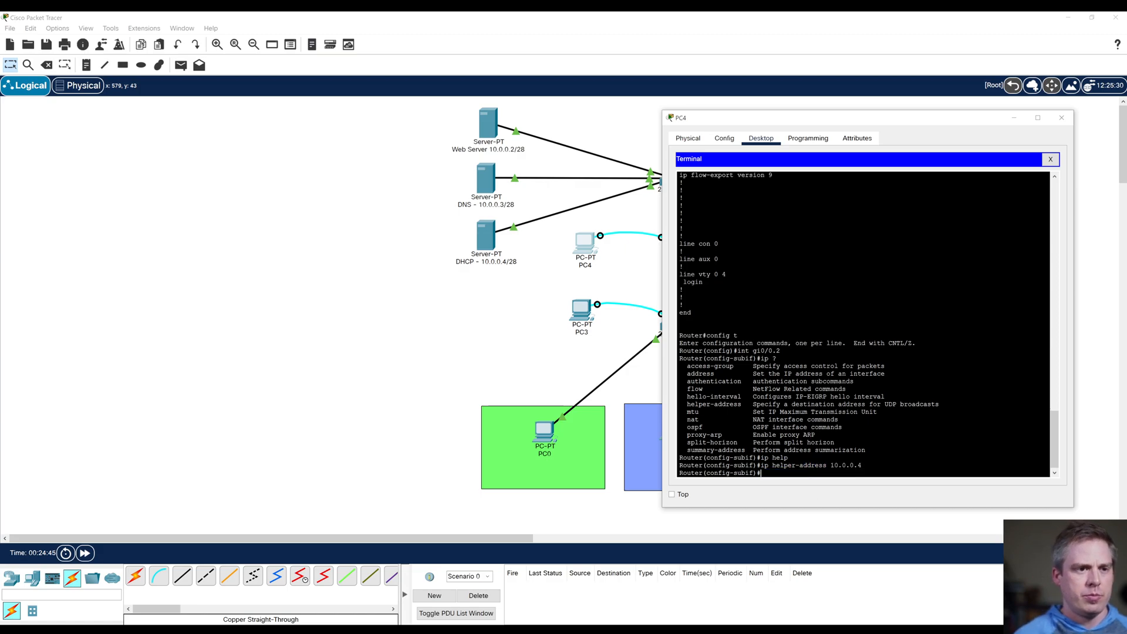
type("exit")
key("Return")
Step: Set ip helper-address 10.0.0.4 on router subinterface gi0/0.3 and exit the subinterface
key("ctrl+v")
key("Up")
key("BackSpace")
type("3")
key("Return")
key("ctrl+v")
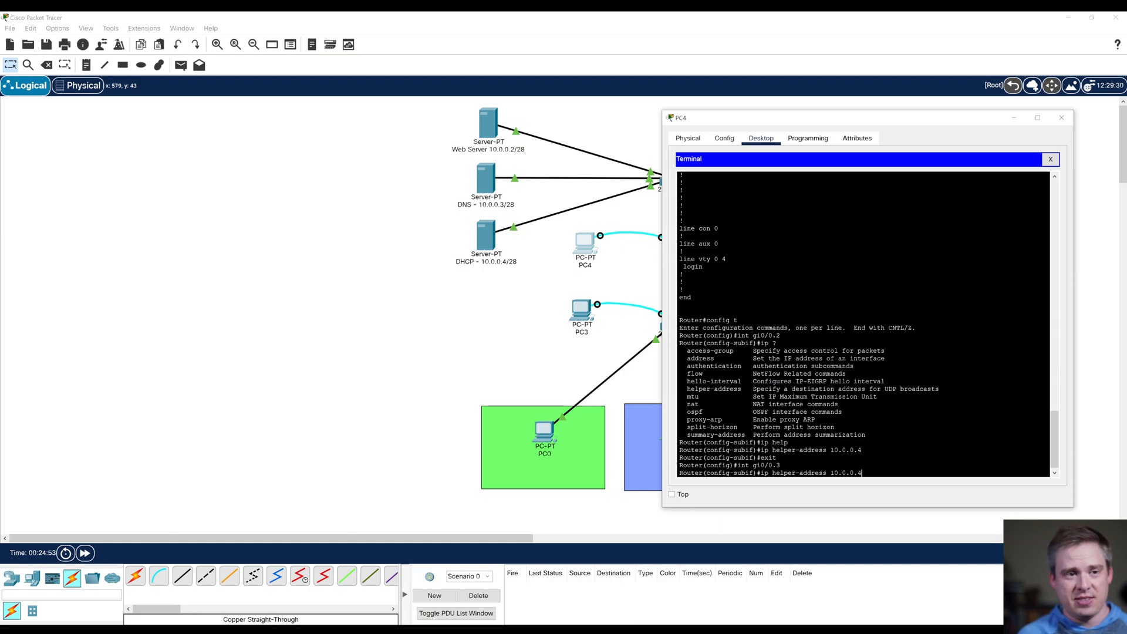
key("Return")
type("exit")
key("Return")
key("Return")
Step: Set ip helper-address 10.0.0.4 on router subinterface gi0/0.4 and exit the subinterface
key("Up")
key("Up")
key("Up")
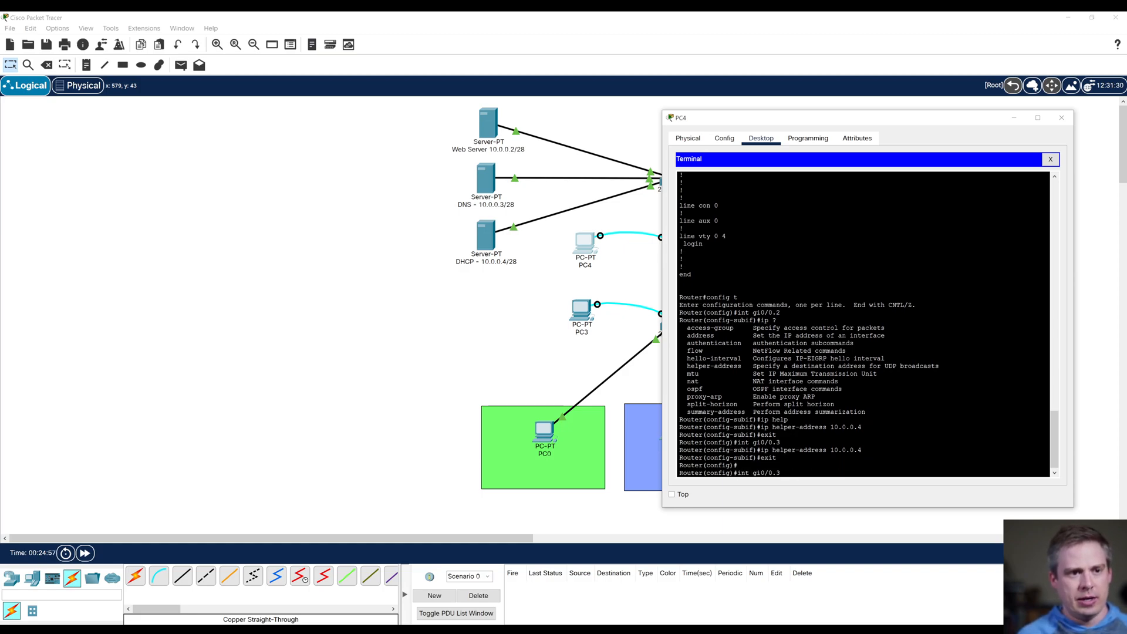
key("BackSpace")
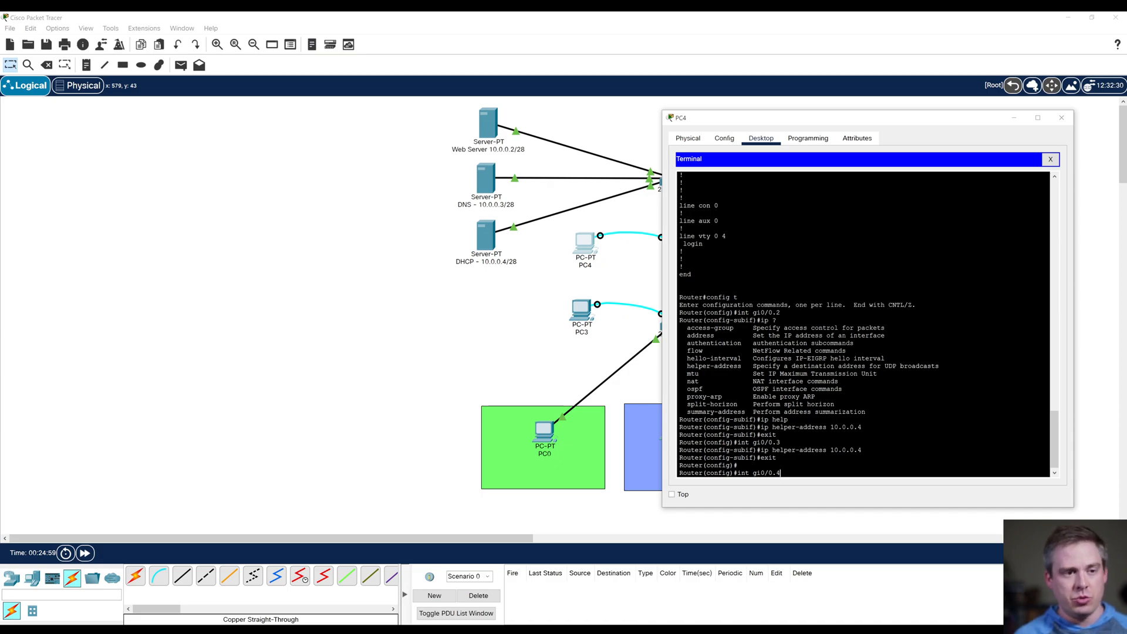
type("4")
key("Return")
key("Up")
key("Up")
key("Up")
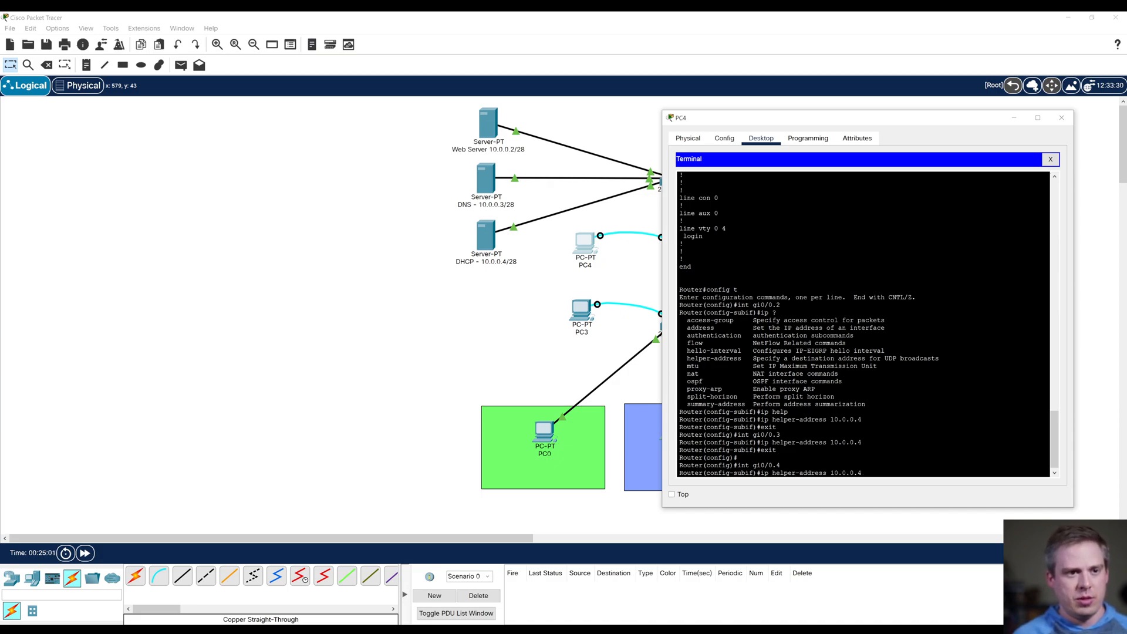
key("Return")
key("Up")
key("Up")
key("Up")
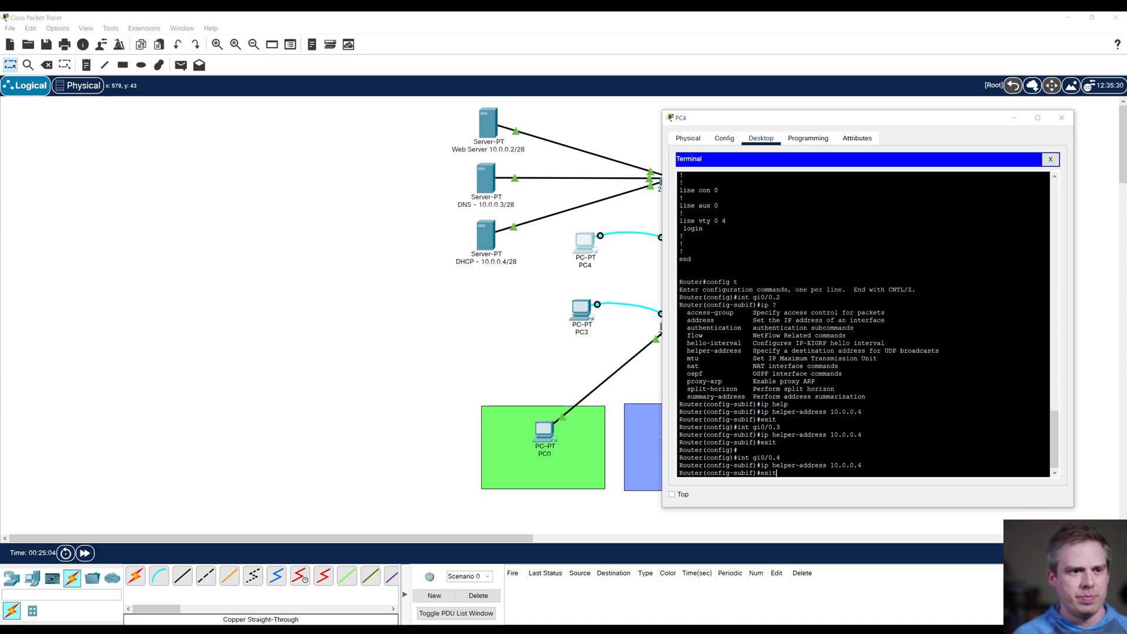
key("Return")
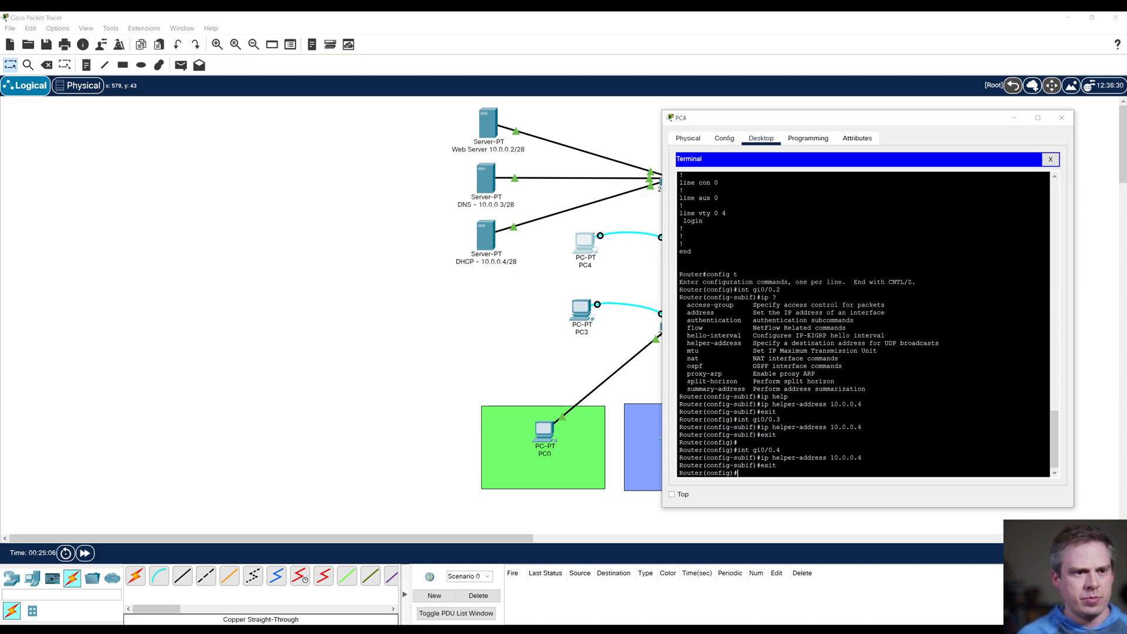
Step: End configuration mode, copy the router's running configuration to startup-config, and close the PC4 window
type("end")
key("Return")
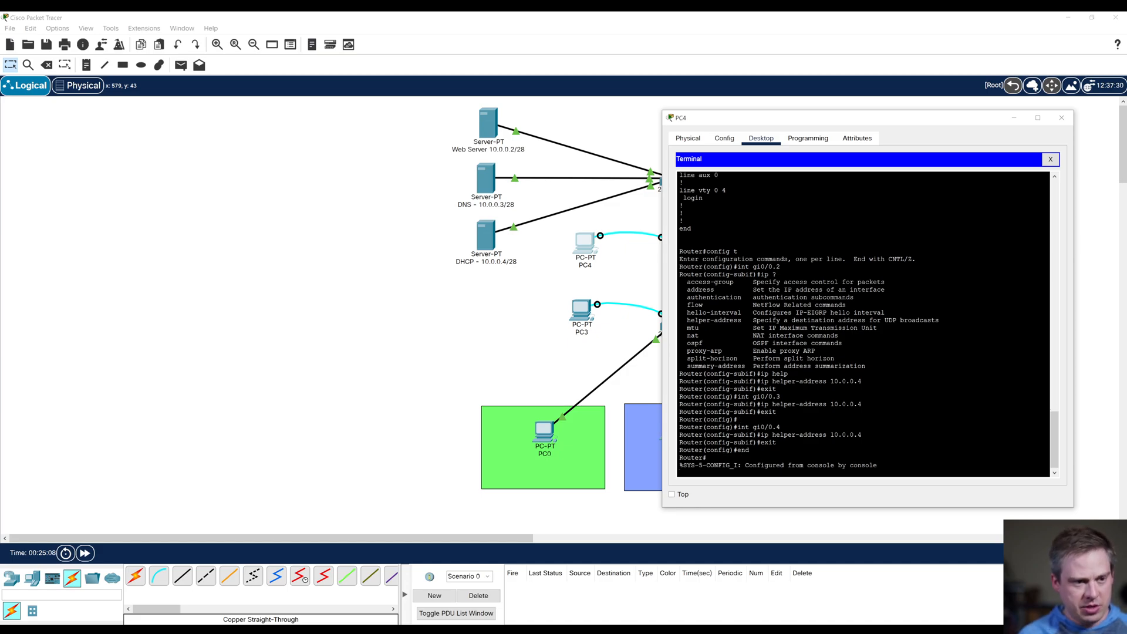
key("Return")
key("Return")
type("copy")
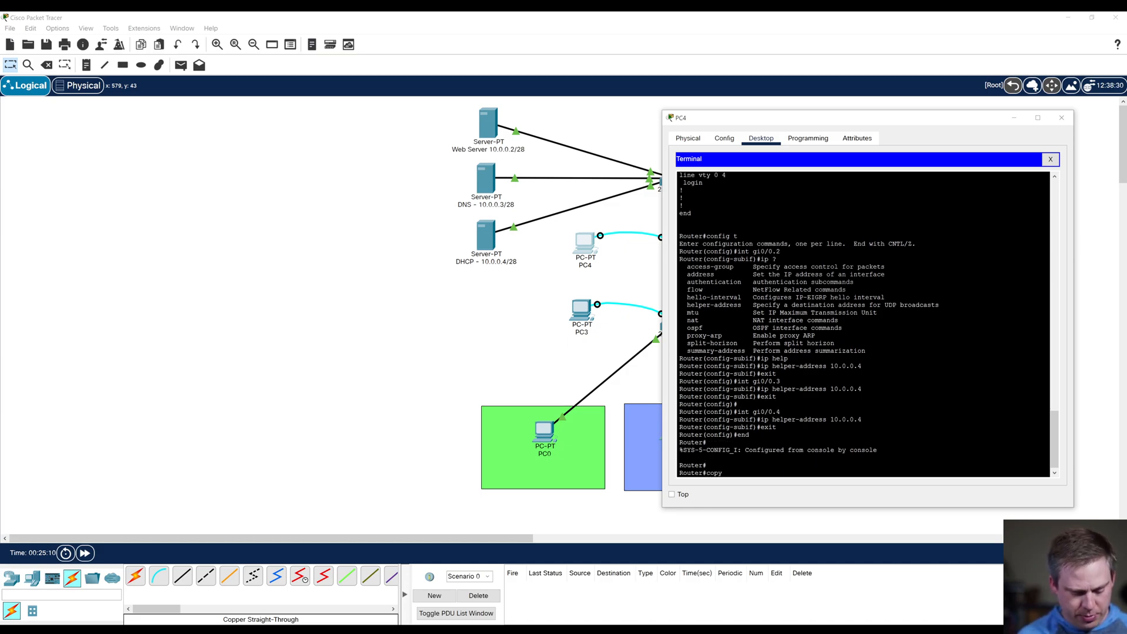
type(" run start")
key("Return")
key("Return")
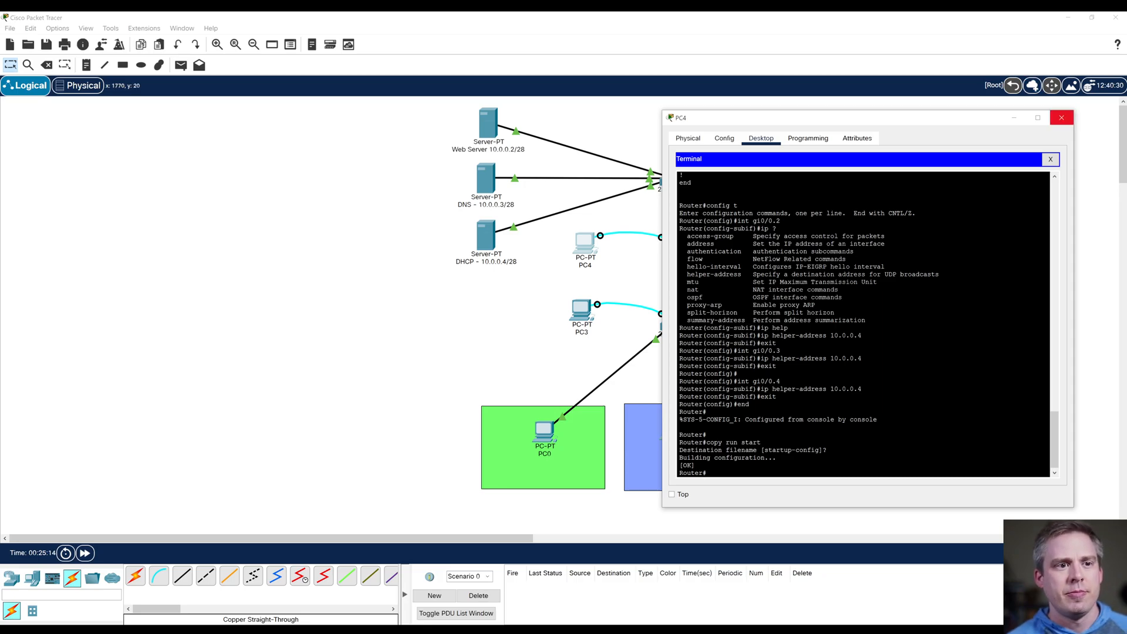
left_click(1061, 118)
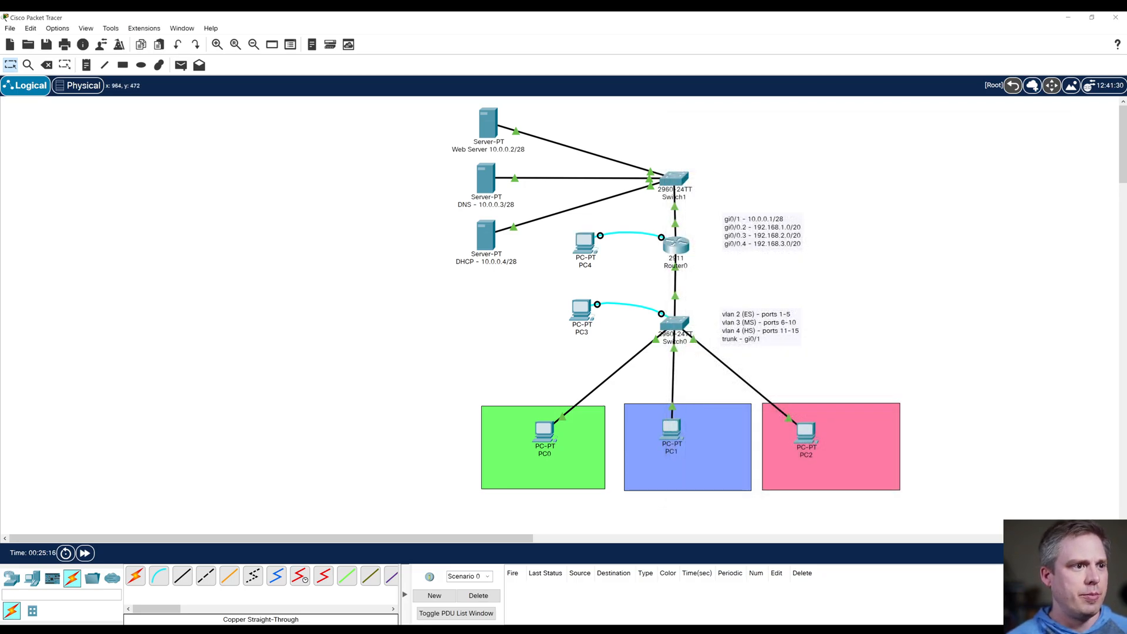
Step: Set PC0's IPv4 configuration to DHCP, repeating the request once by switching to Static and back, and close its window
left_click(549, 432)
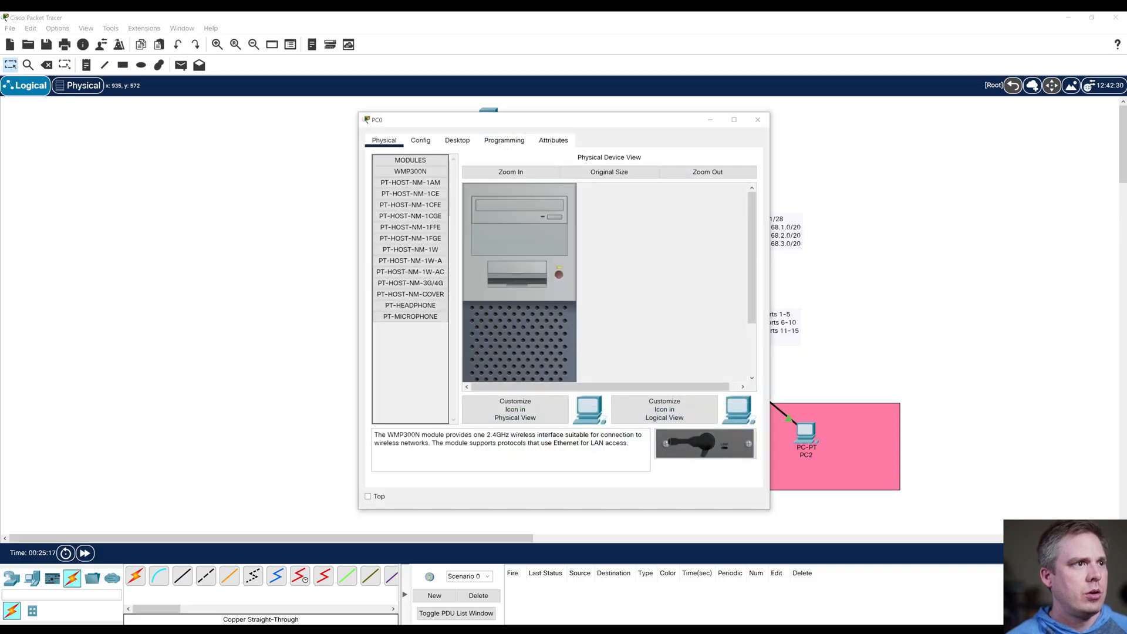
left_click(457, 141)
left_click(404, 191)
left_click_drag(544, 120, 224, 127)
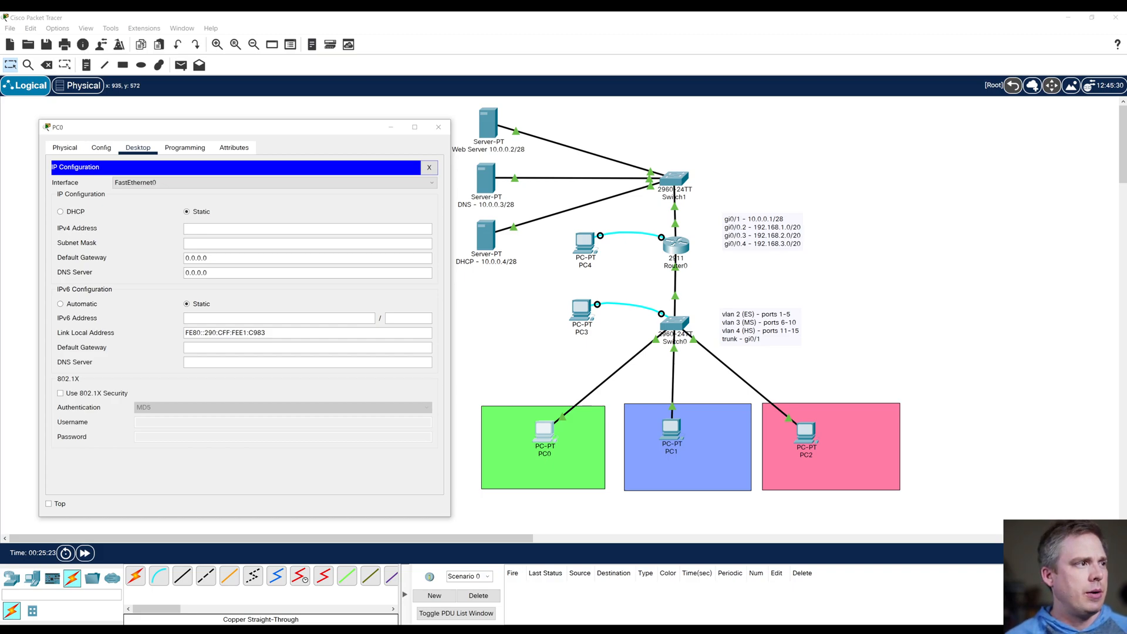
left_click(61, 212)
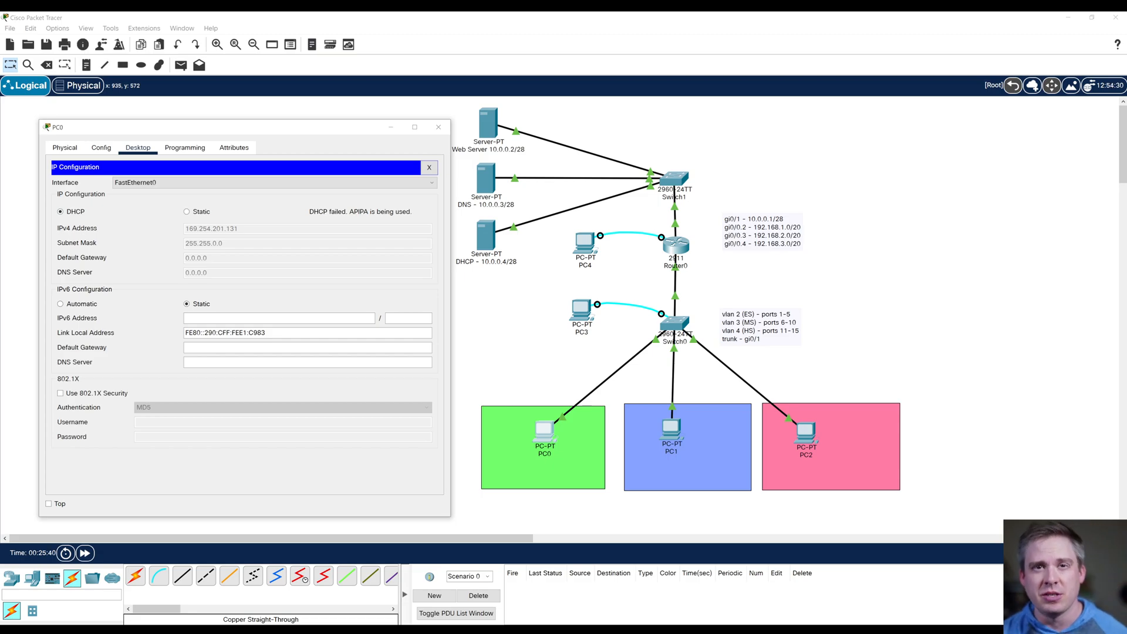
left_click(186, 212)
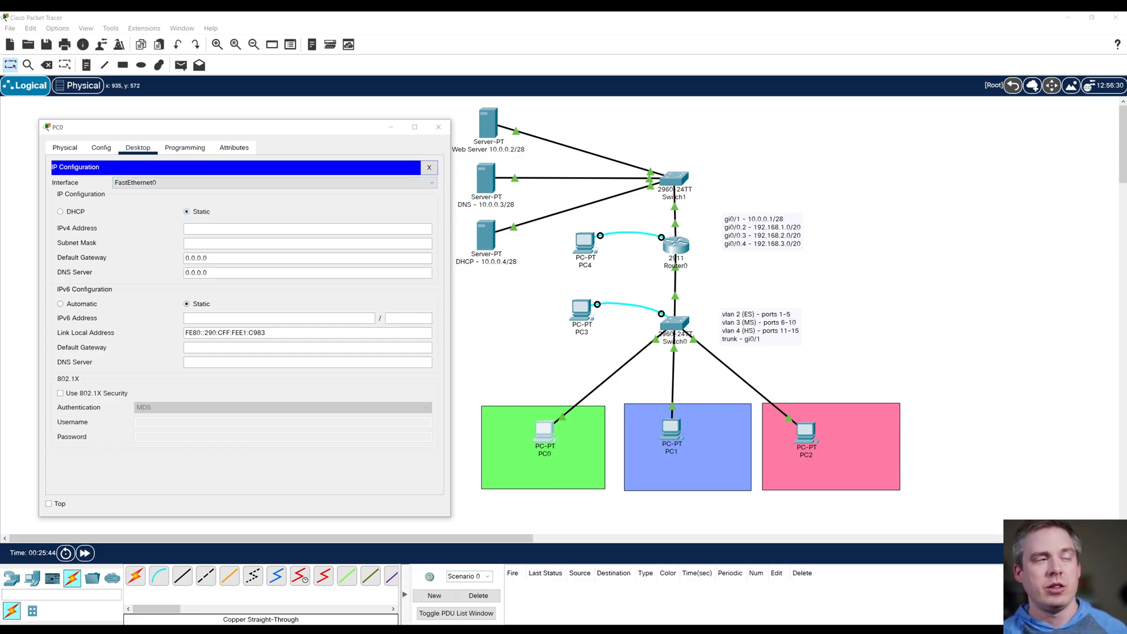
left_click(60, 211)
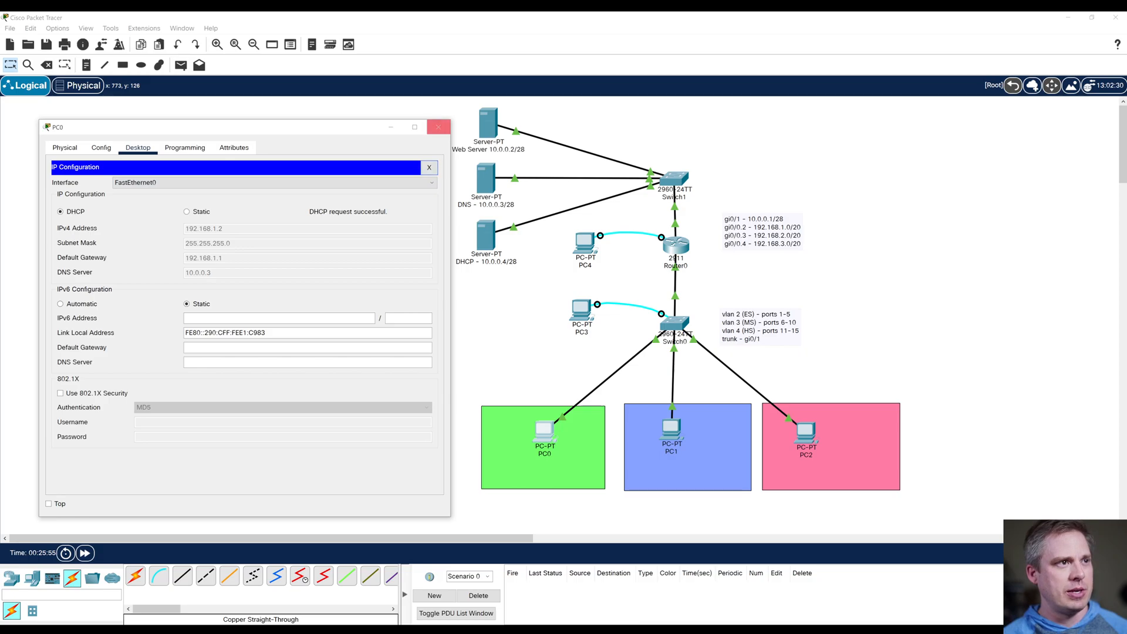
left_click(439, 126)
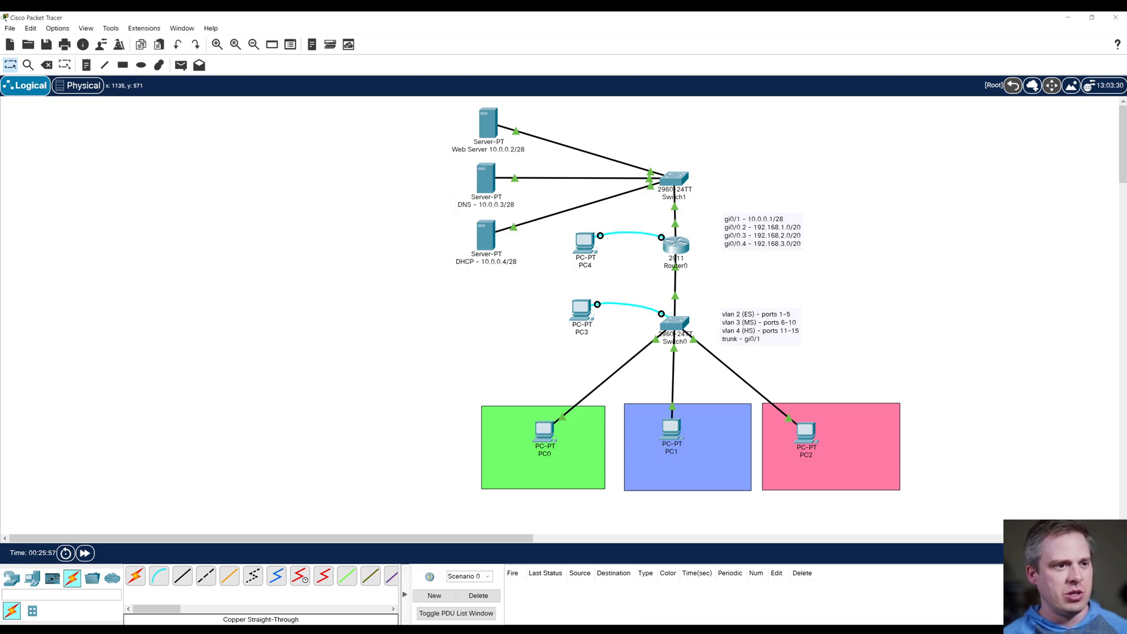
Step: Set PC1's IPv4 configuration to DHCP and close its window
left_click(671, 431)
left_click(457, 141)
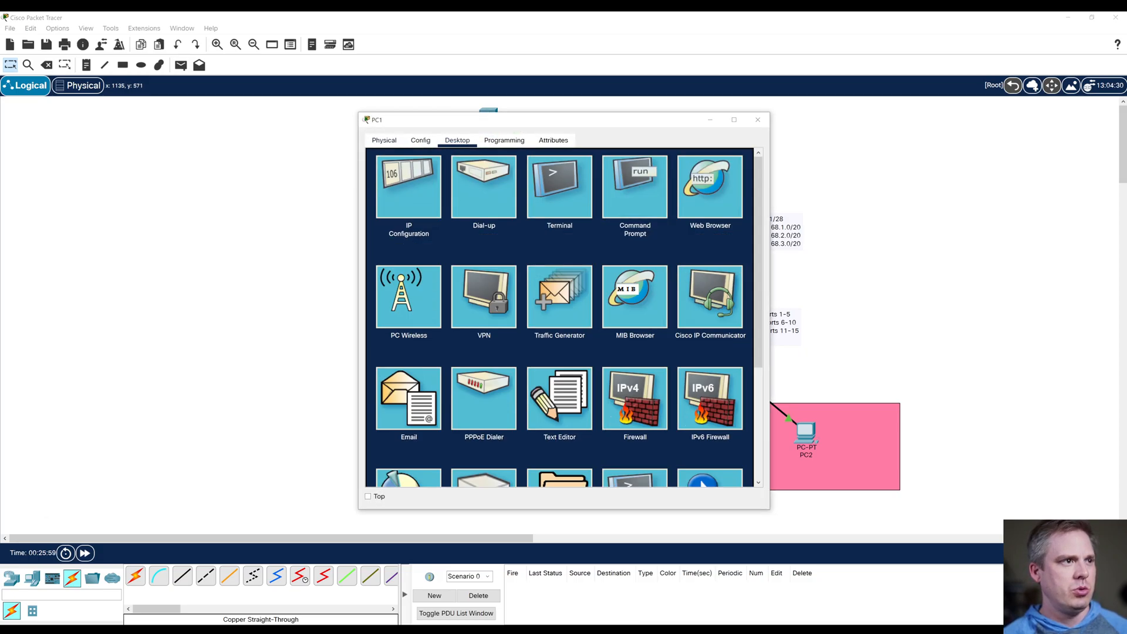
left_click(409, 183)
left_click(380, 204)
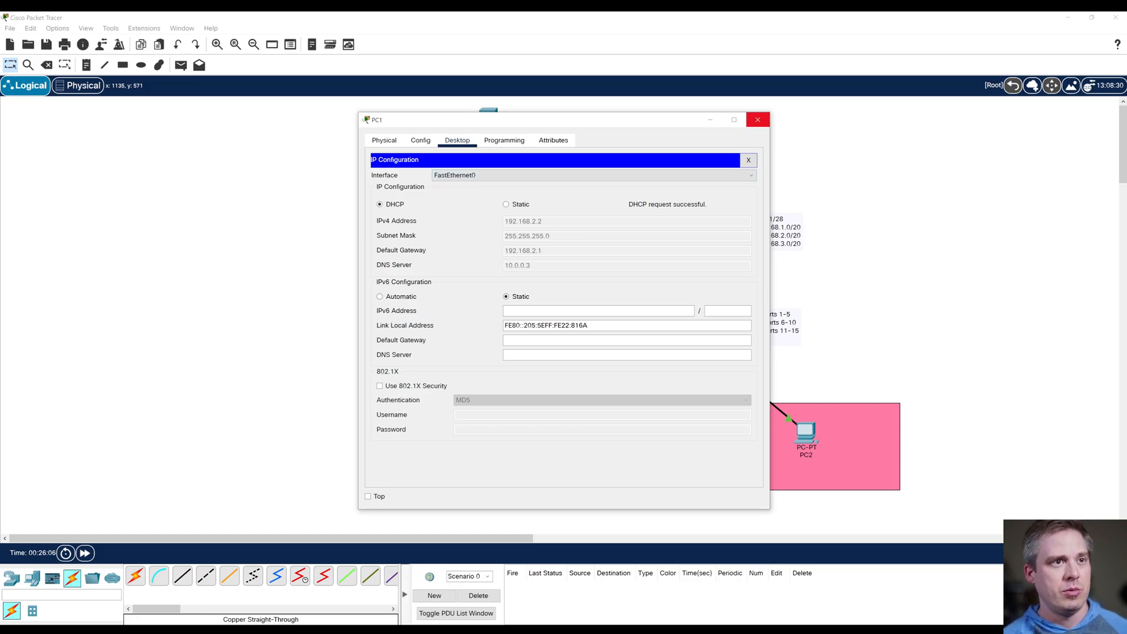
left_click(758, 120)
Step: Set PC2's IPv4 configuration to DHCP and close the IP configuration
left_click(806, 433)
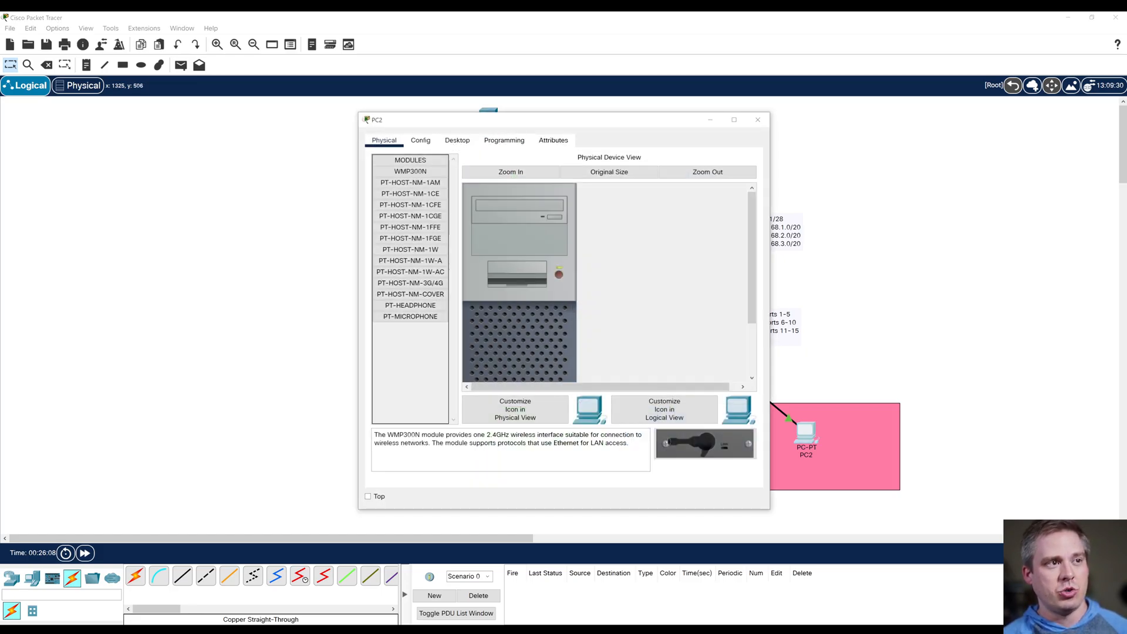
left_click(458, 141)
left_click(409, 187)
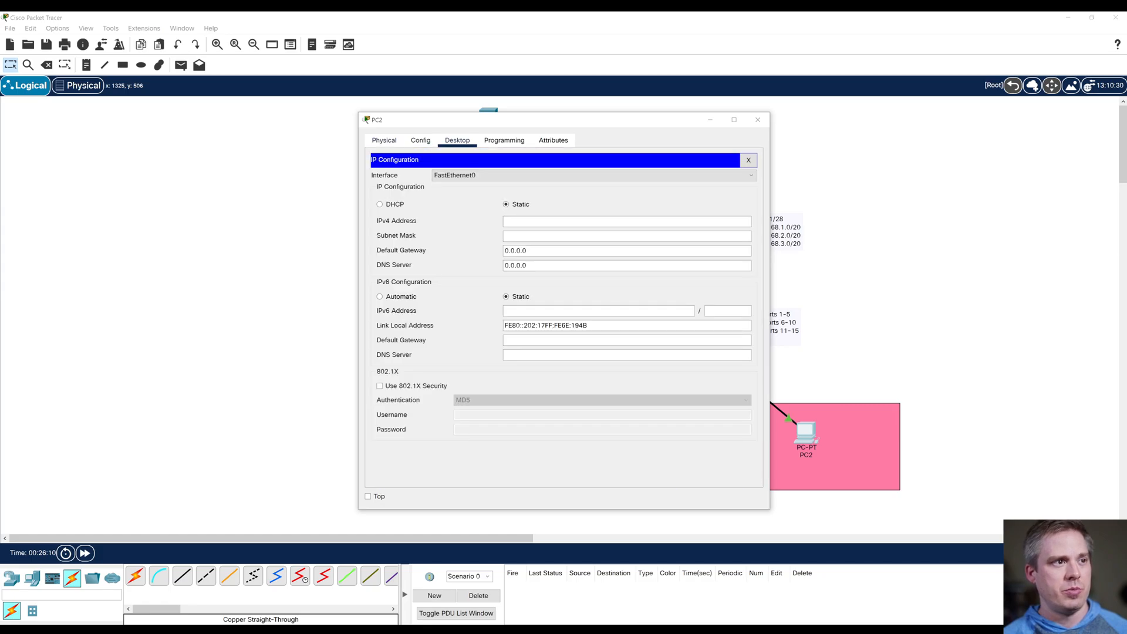
left_click(380, 204)
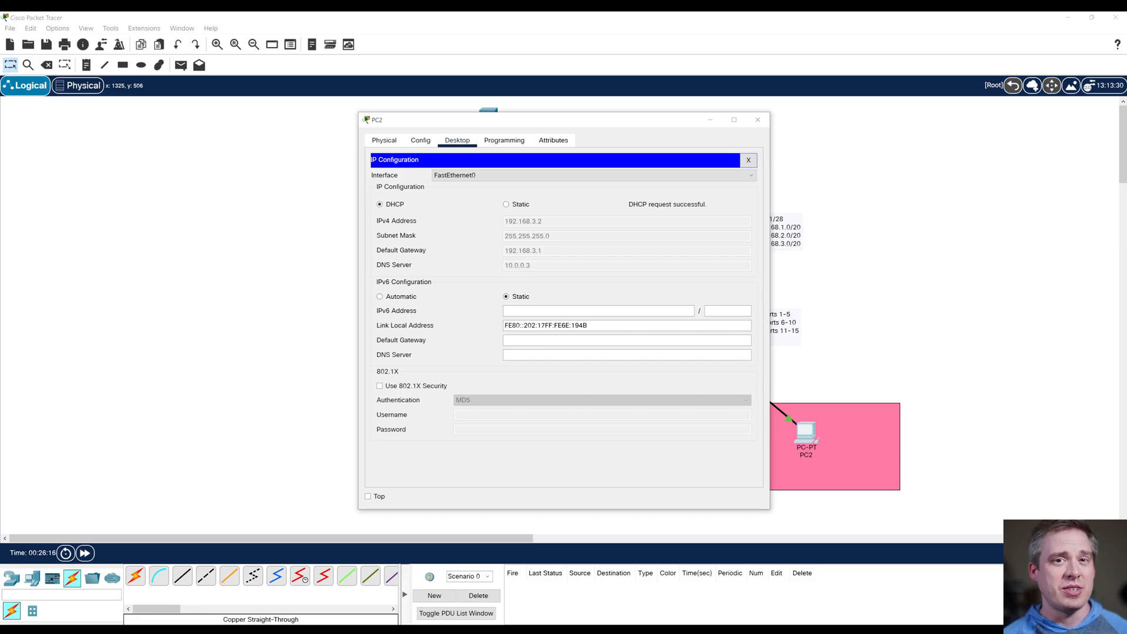
left_click(749, 160)
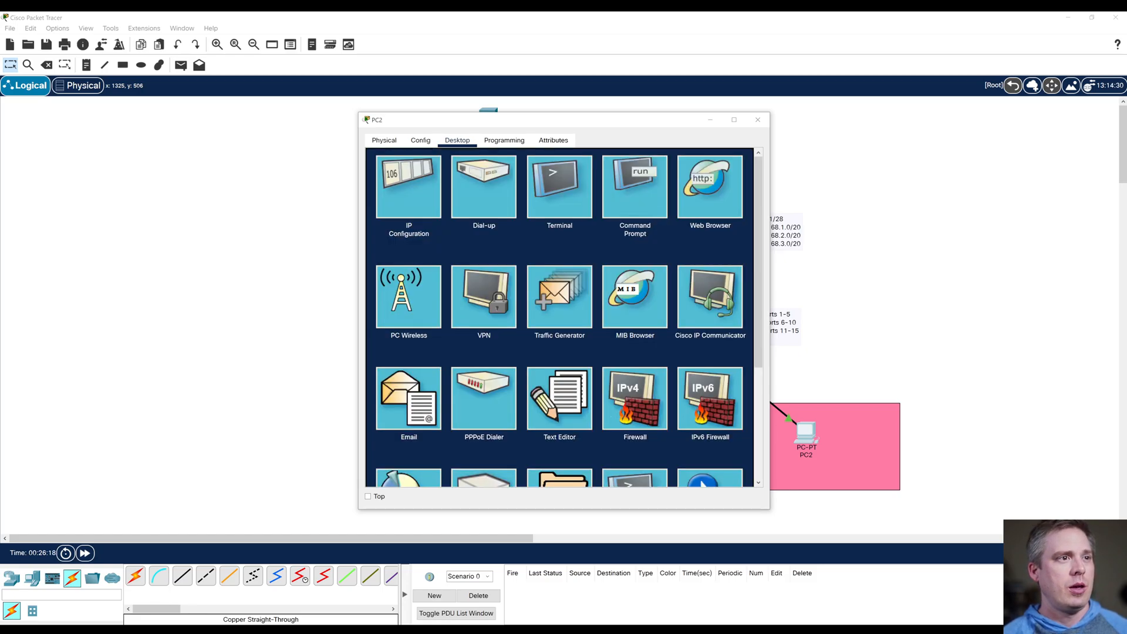
Step: Load website.com in PC2's web browser and move the PC2 window clear of the network diagram
left_click(710, 186)
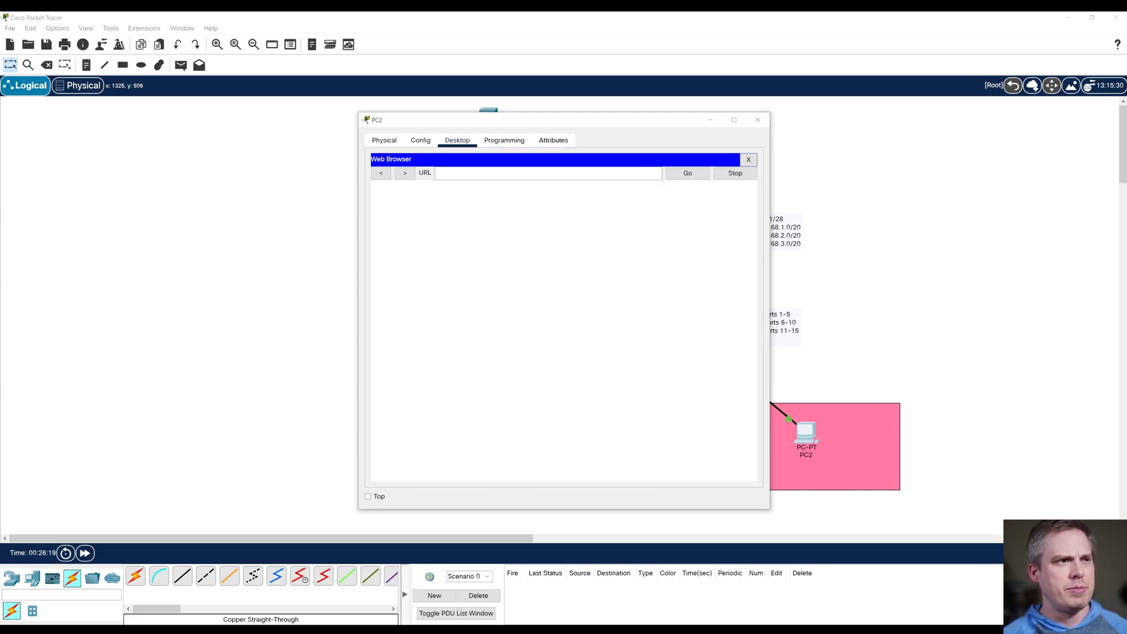
type("website.com")
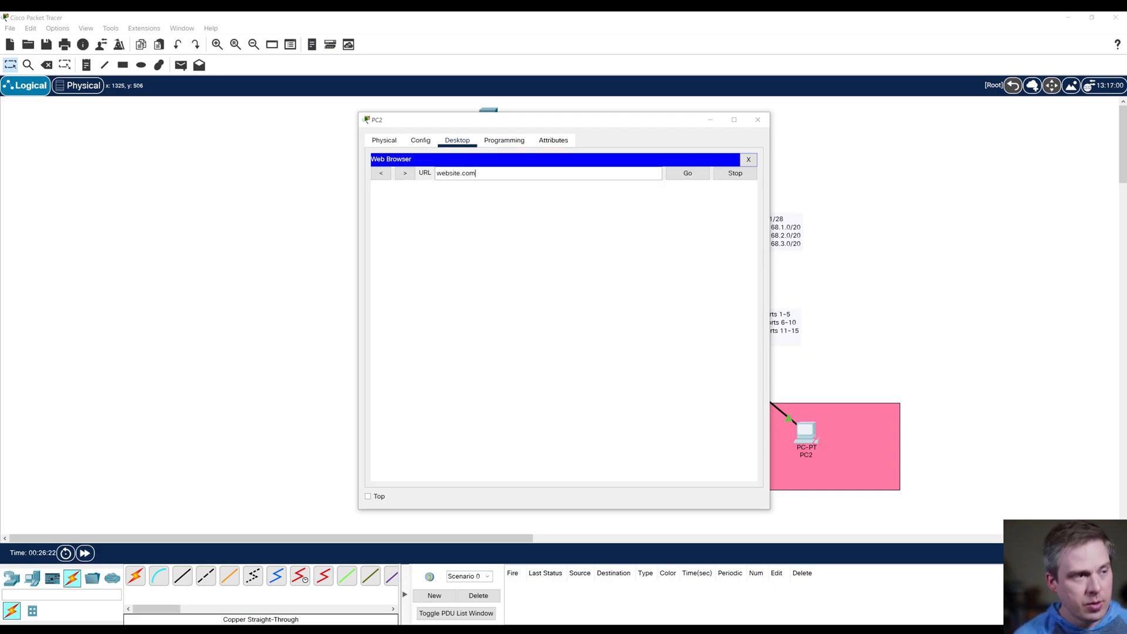
key("Return")
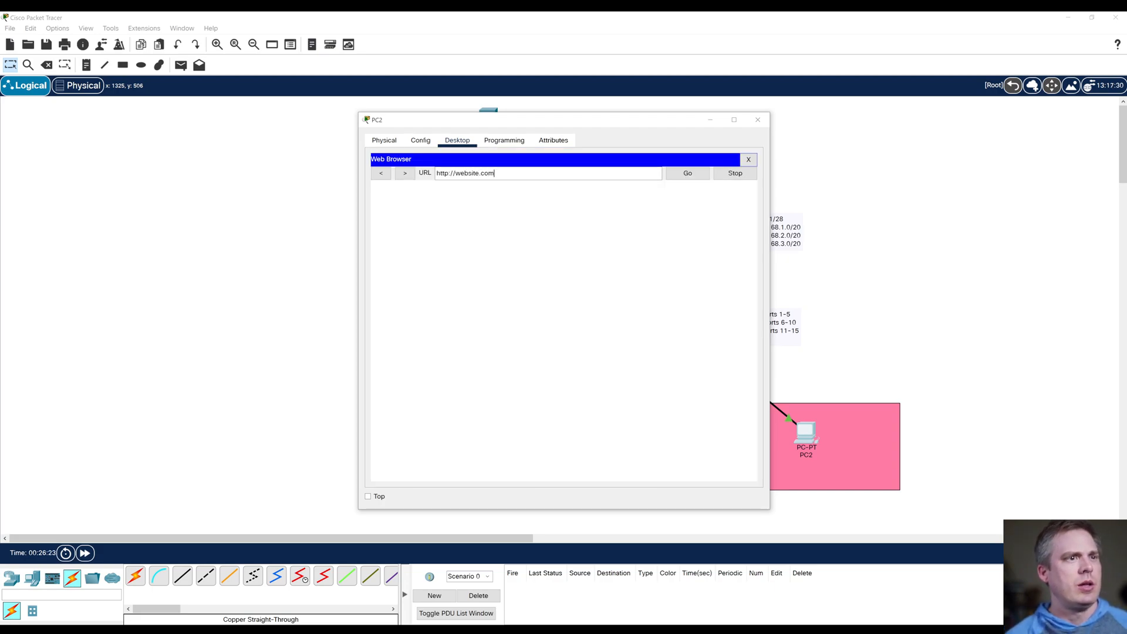
left_click_drag(561, 122, 296, 127)
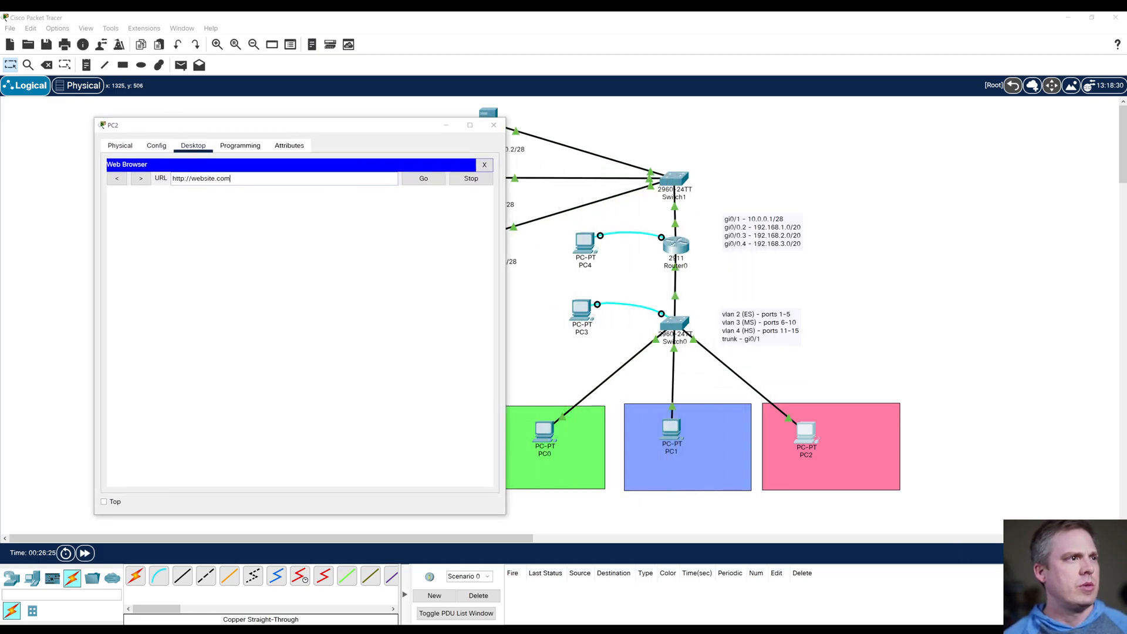
left_click(435, 179)
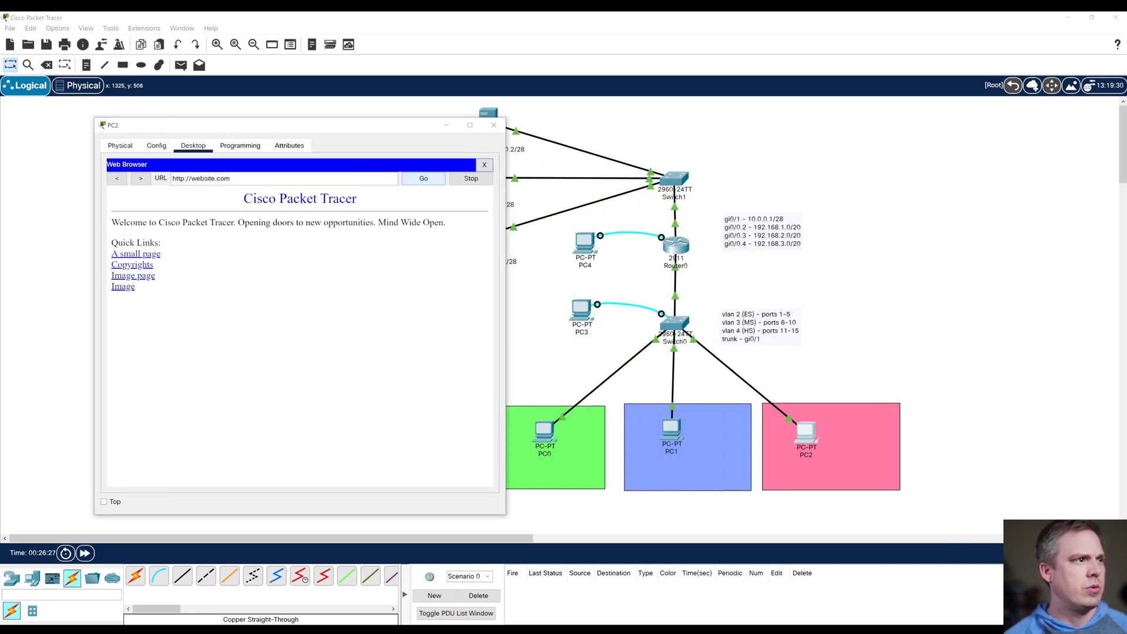
left_click_drag(296, 125, 220, 117)
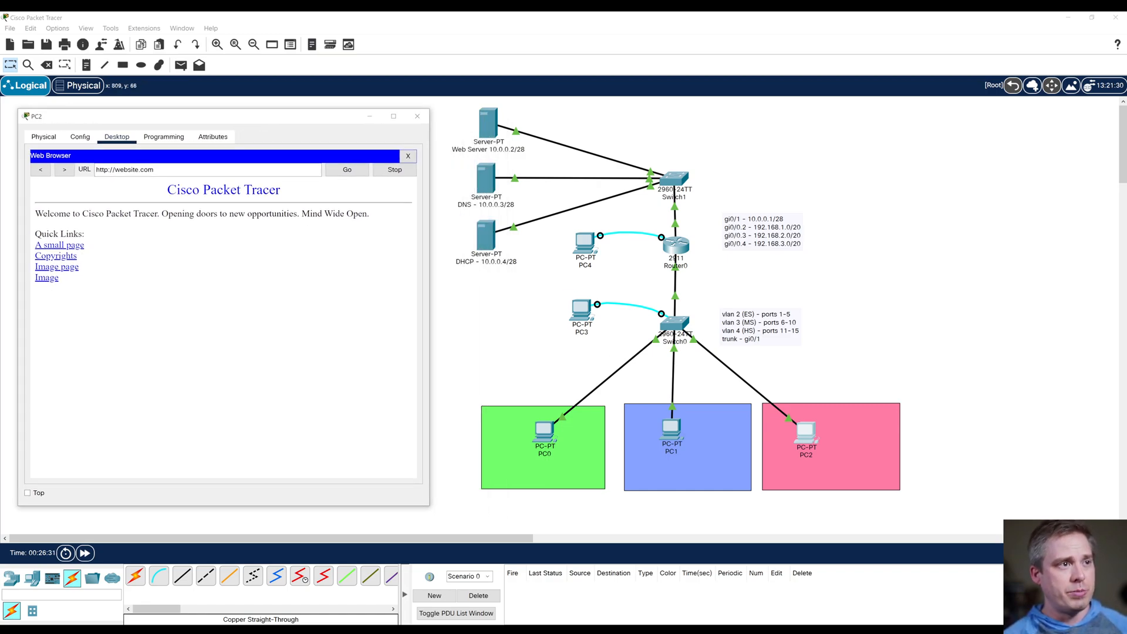